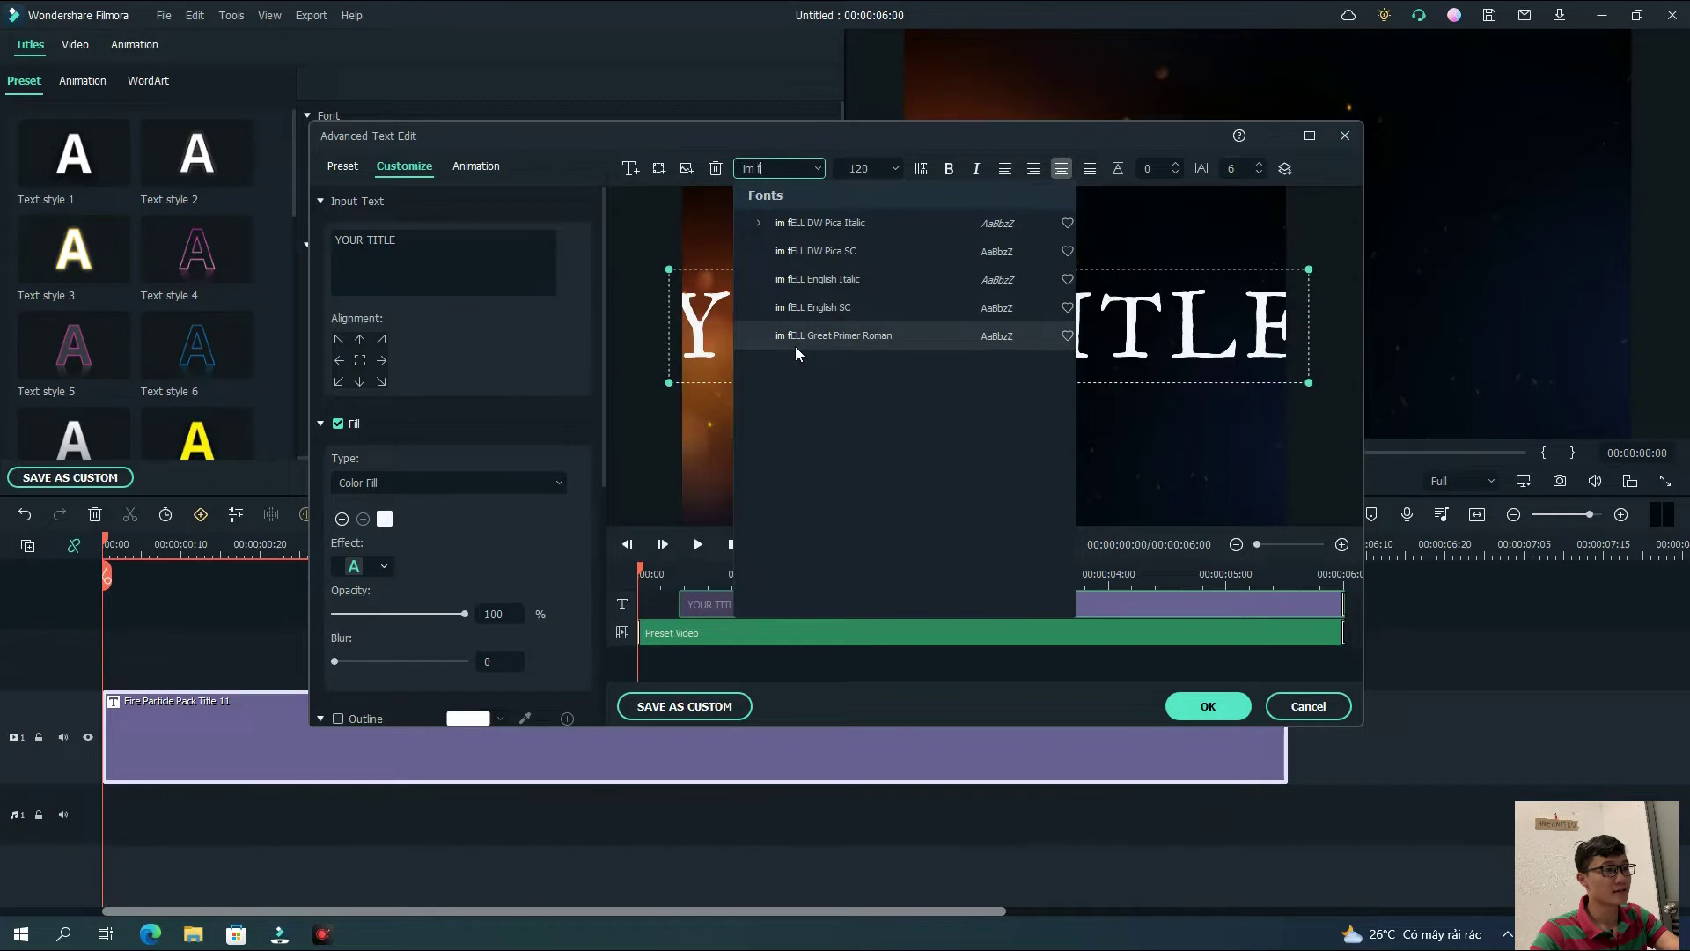
Set the title text to the IM FELL Great Primer Roman font at size 70 with letter spacing 5
{"action": "left_click", "coordinate": [885, 335]}
{"action": "double_click", "coordinate": [883, 168]}
{"action": "type", "text": "70"}
{"action": "key", "text": "Return"}
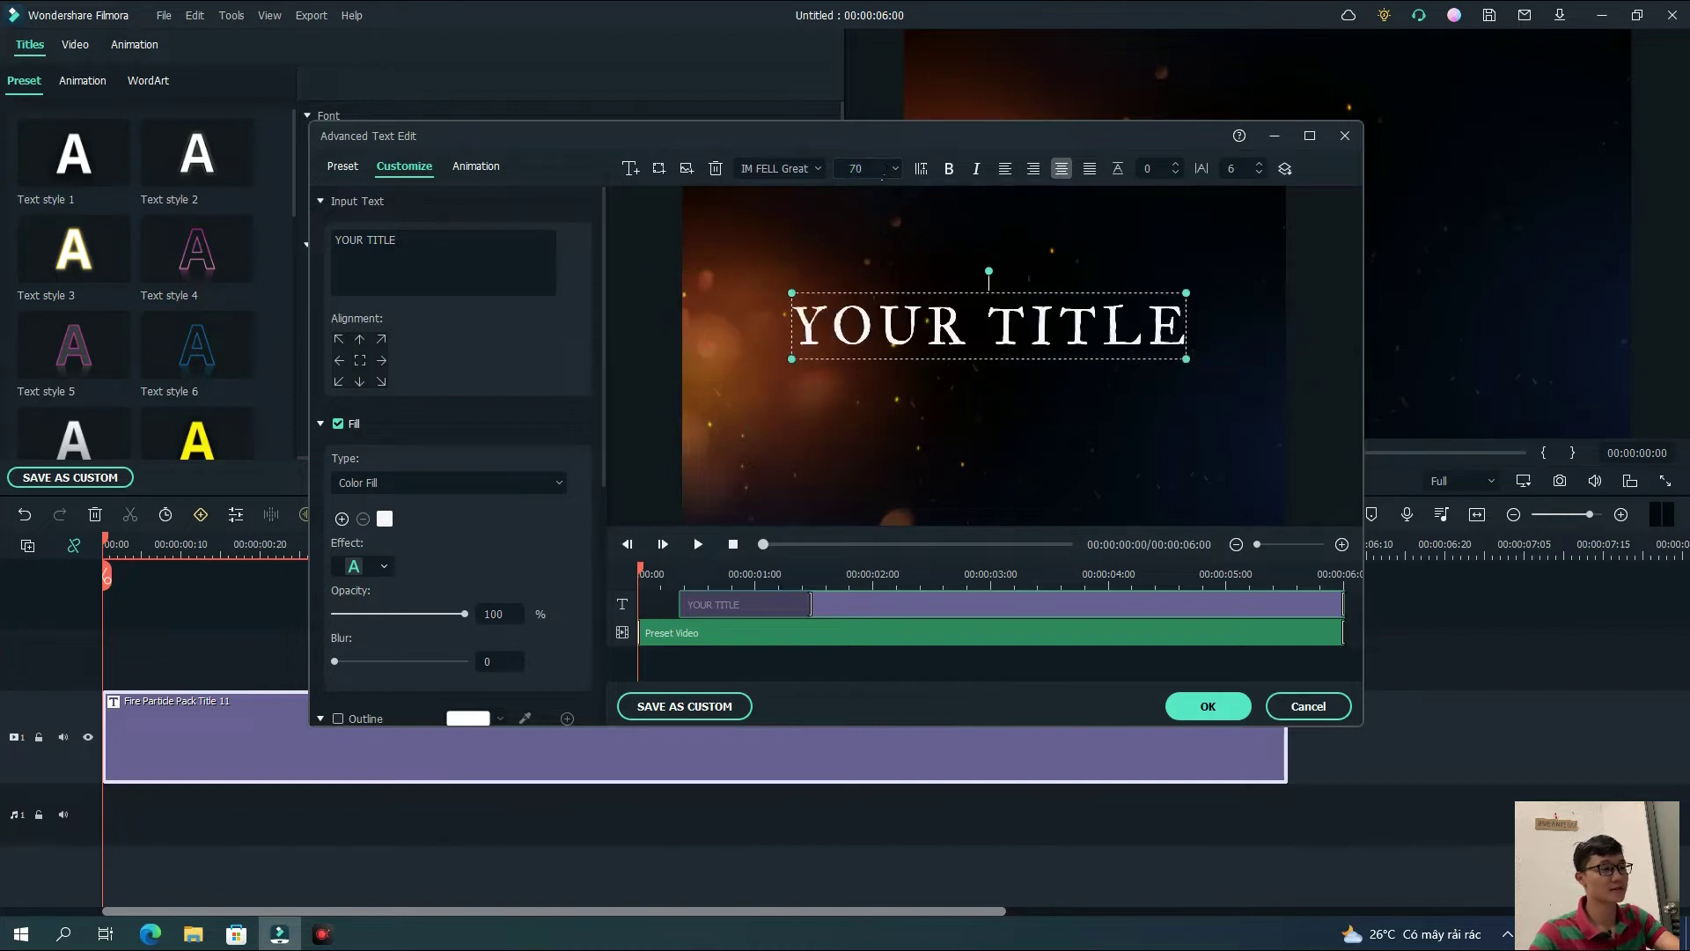
{"action": "left_click", "coordinate": [1258, 174]}
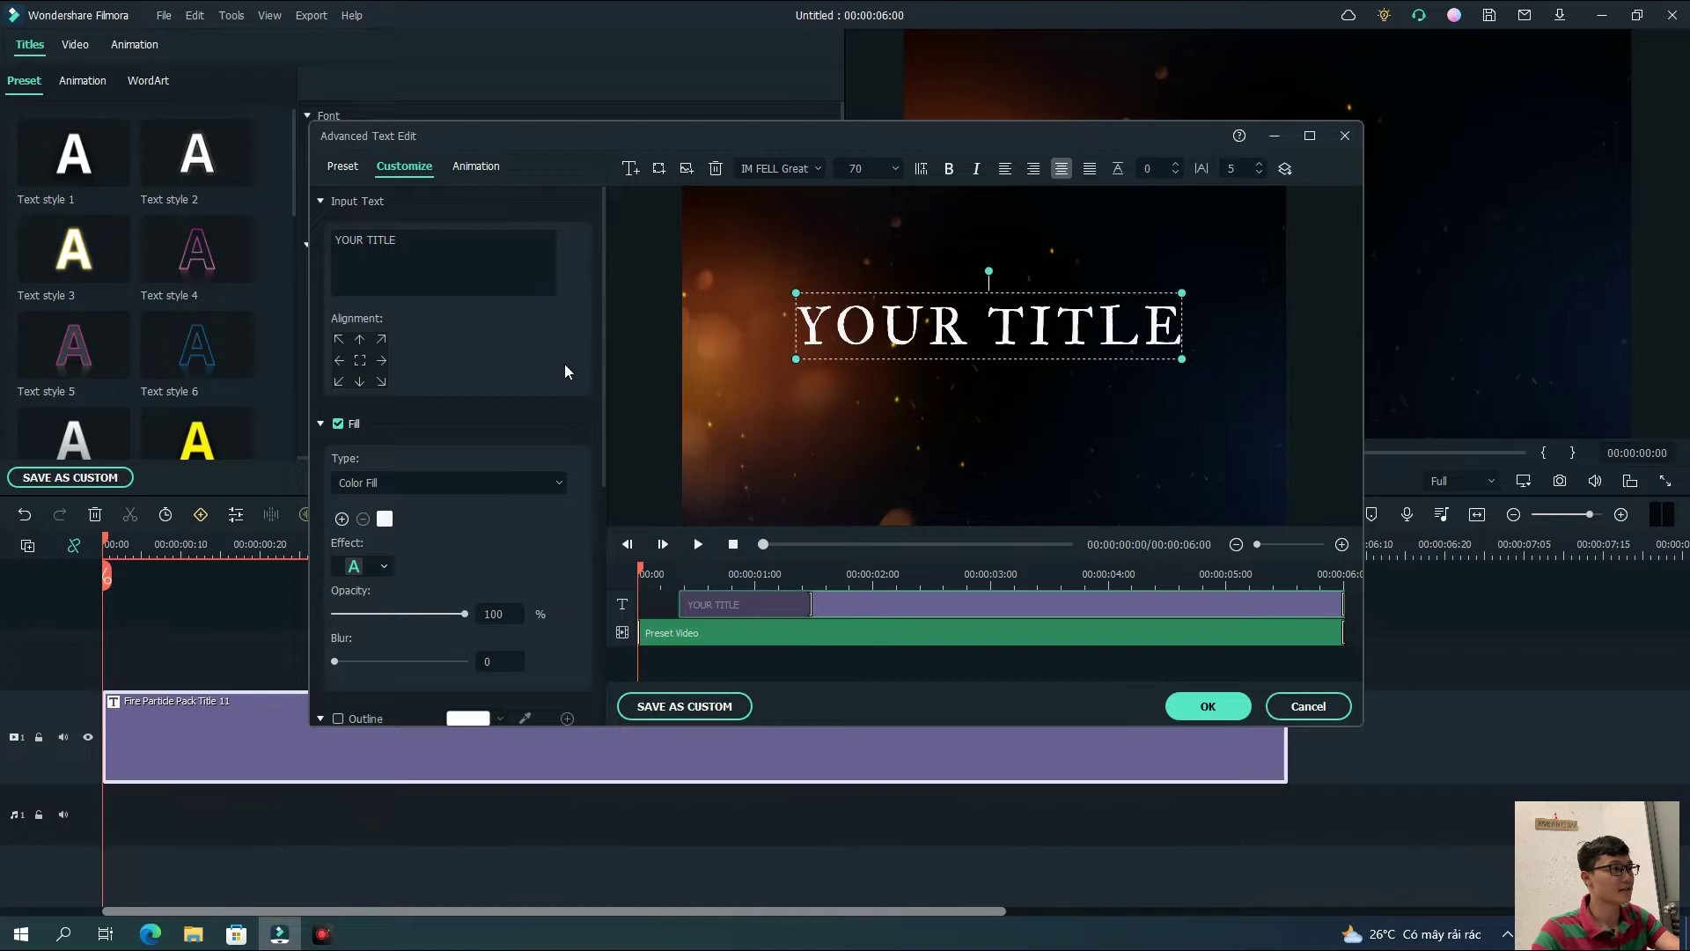
Change the title text's fill type to Gradient Fill
{"action": "left_click", "coordinate": [485, 479]}
{"action": "left_click", "coordinate": [460, 542]}
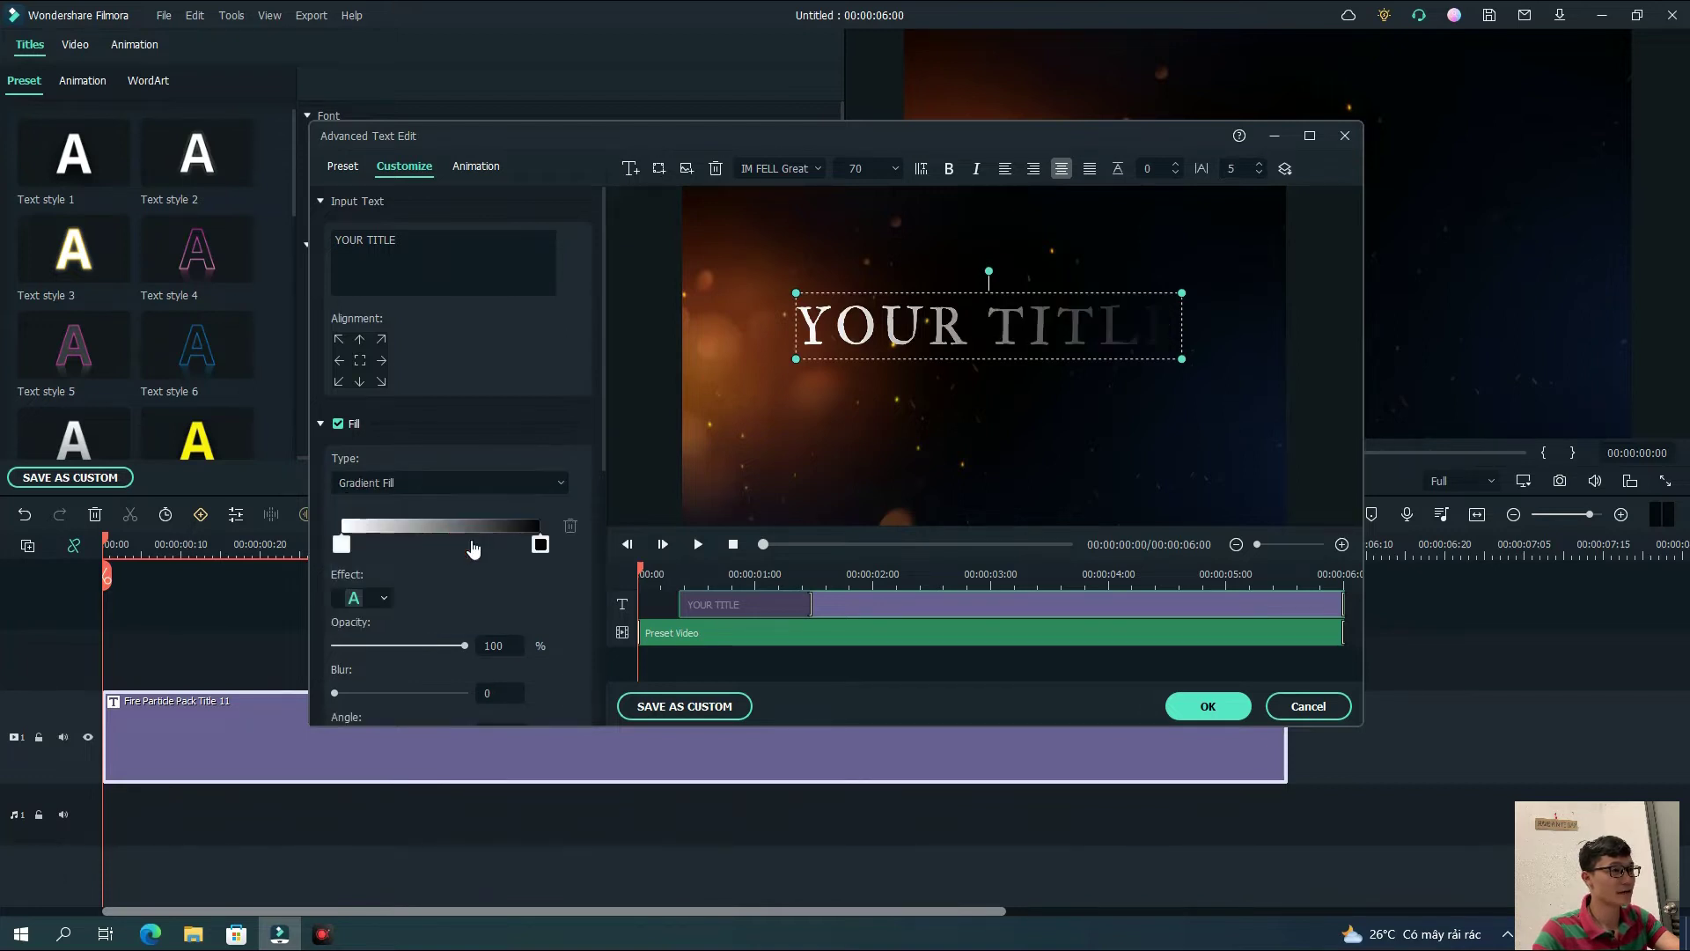
{"action": "left_click", "coordinate": [345, 546]}
{"action": "left_click", "coordinate": [416, 675]}
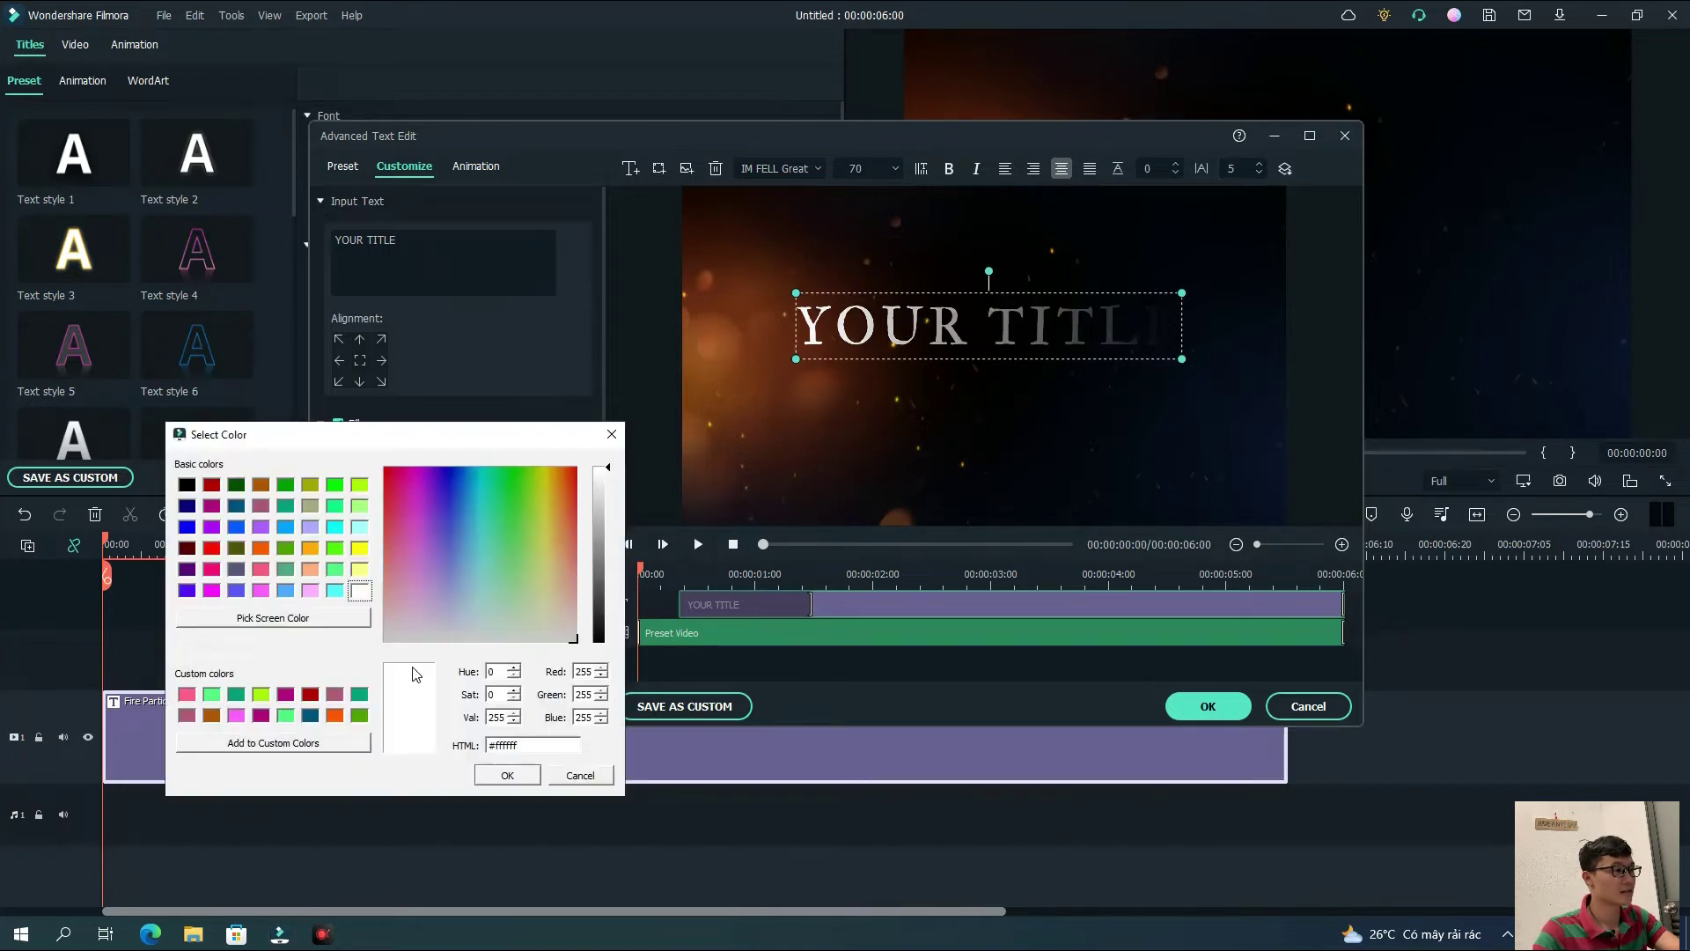
{"action": "left_click", "coordinate": [568, 780]}
{"action": "left_click", "coordinate": [372, 600]}
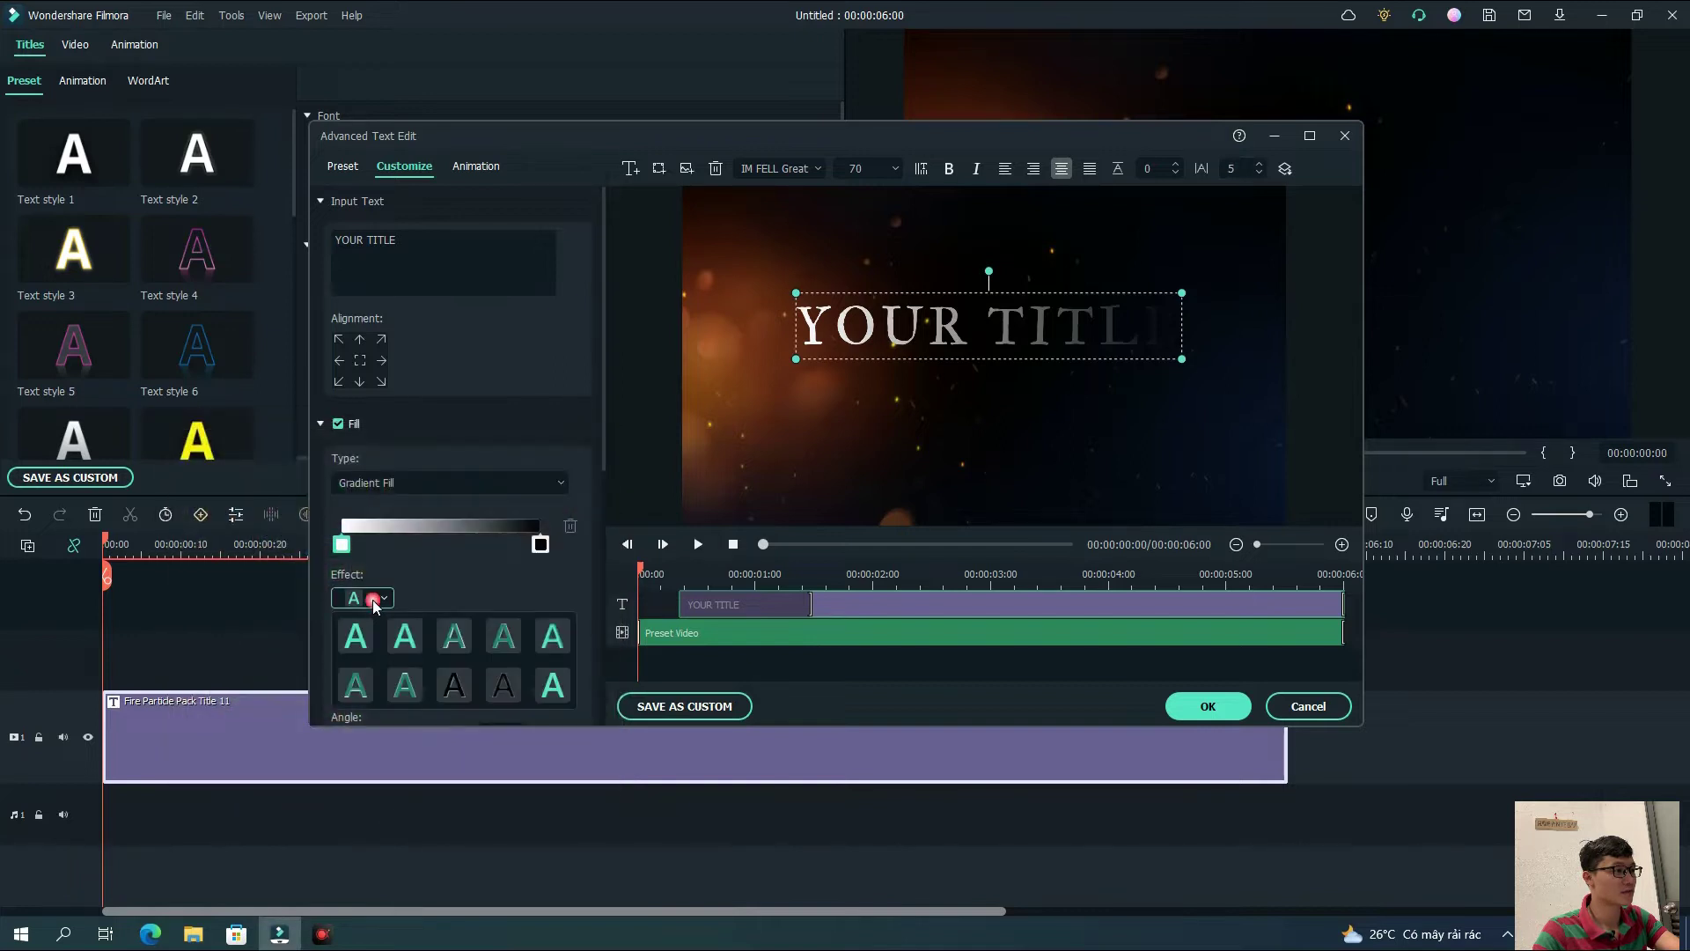
{"action": "left_click", "coordinate": [342, 544]}
Set the fill gradient's start color to pale yellow and its end color to orange-brown
{"action": "scroll", "coordinate": [349, 519], "scroll_direction": "down", "scroll_amount": 1}
{"action": "left_click", "coordinate": [343, 512]}
{"action": "left_click", "coordinate": [384, 638]}
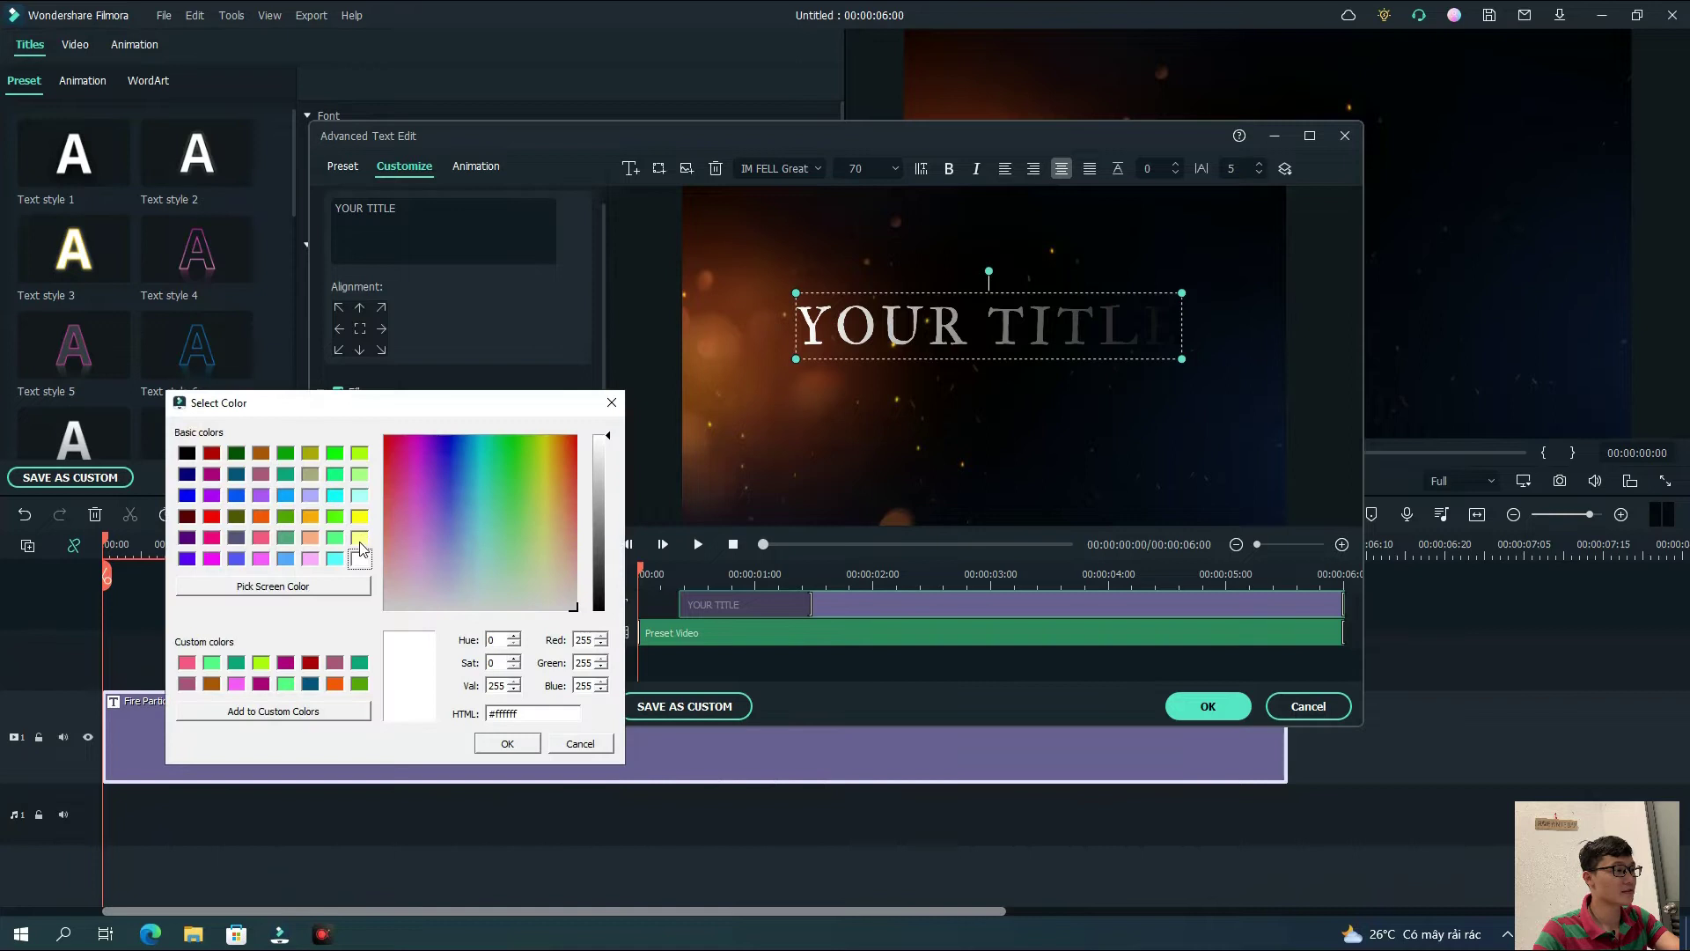
{"action": "left_click", "coordinate": [360, 541]}
{"action": "left_click", "coordinate": [504, 744]}
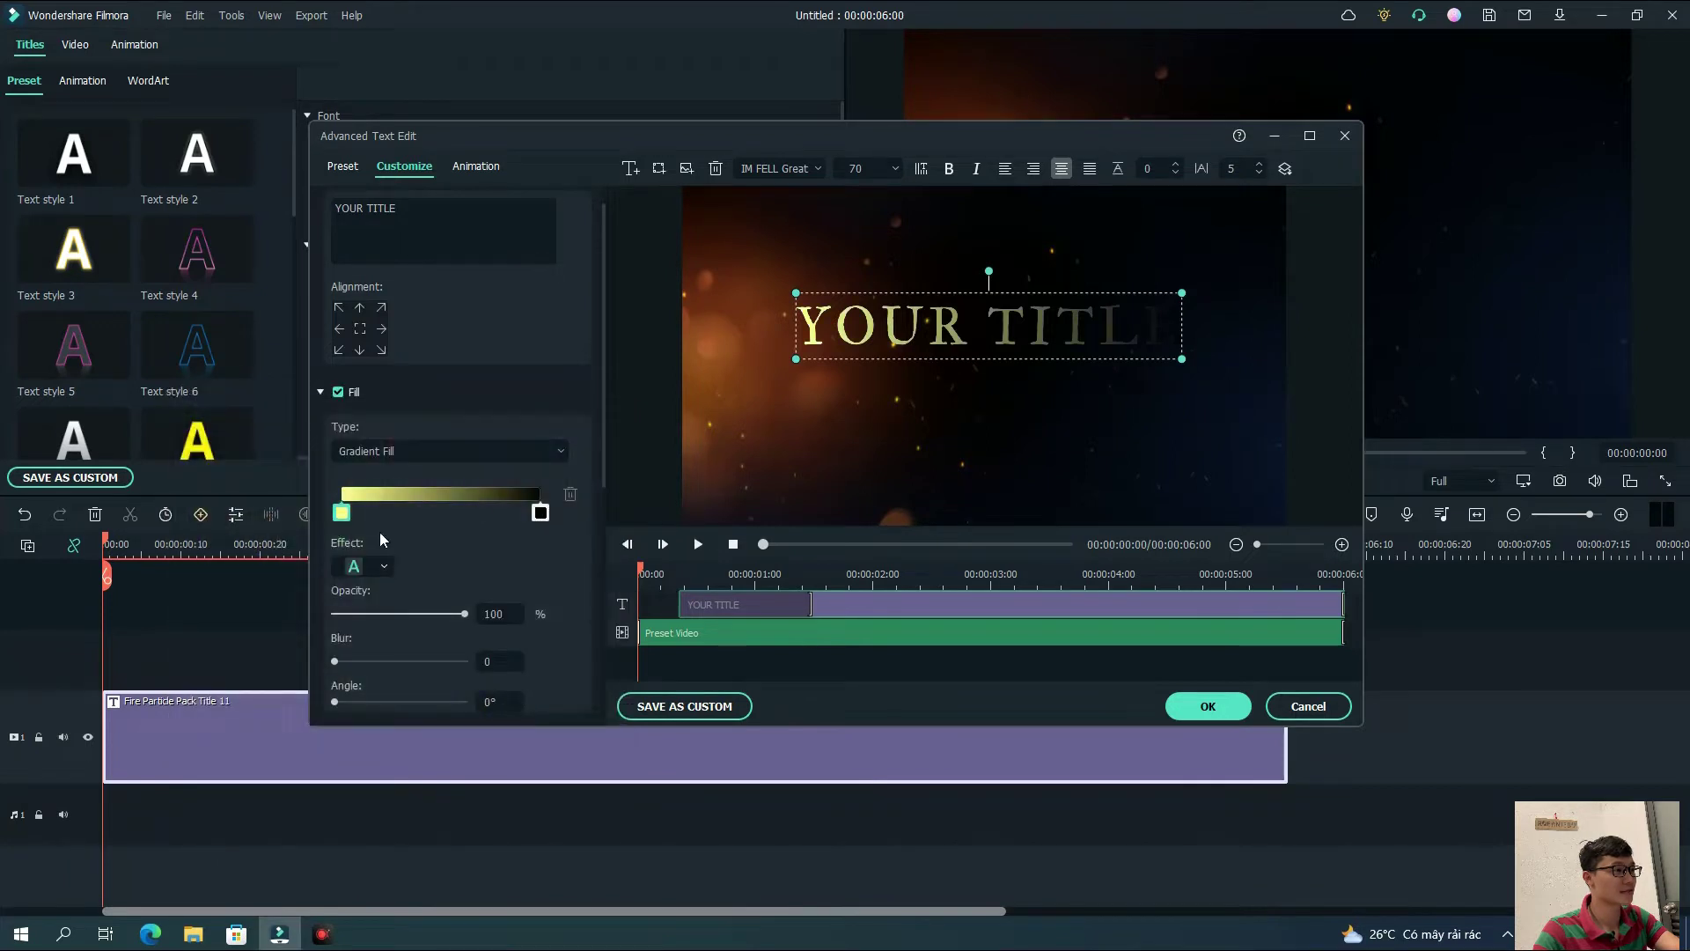
{"action": "left_click", "coordinate": [540, 513]}
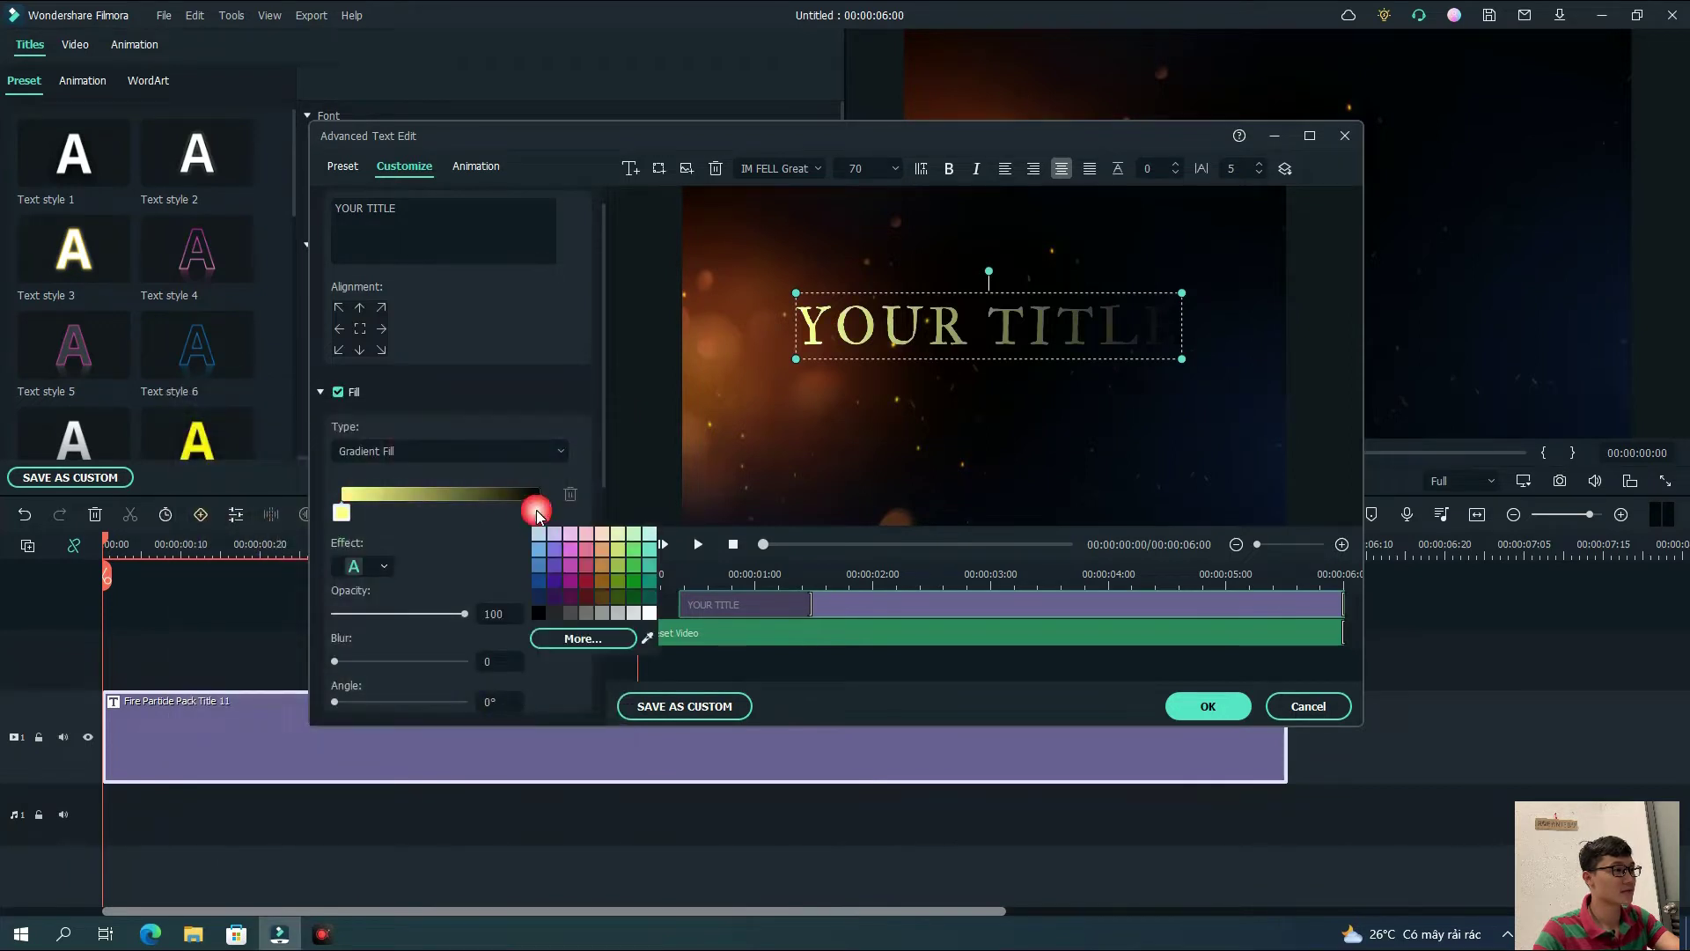
{"action": "left_click", "coordinate": [602, 571]}
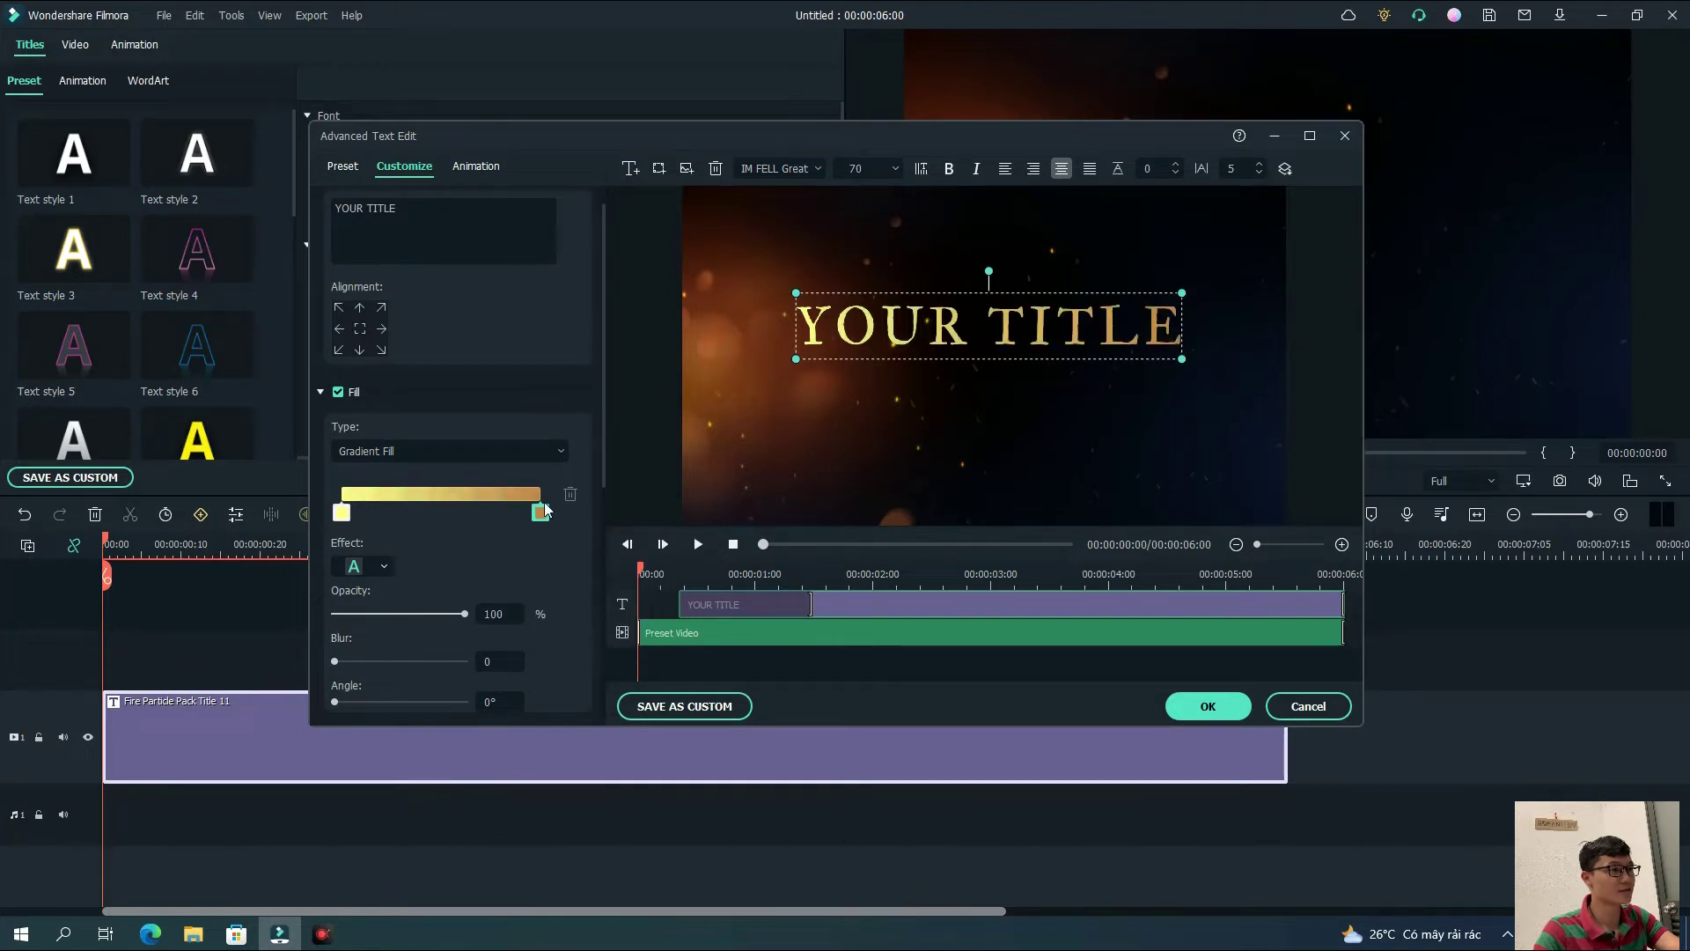
Apply the third text effect style to the gradient fill
{"action": "scroll", "coordinate": [477, 589], "scroll_direction": "down", "scroll_amount": 1}
{"action": "left_click", "coordinate": [378, 518]}
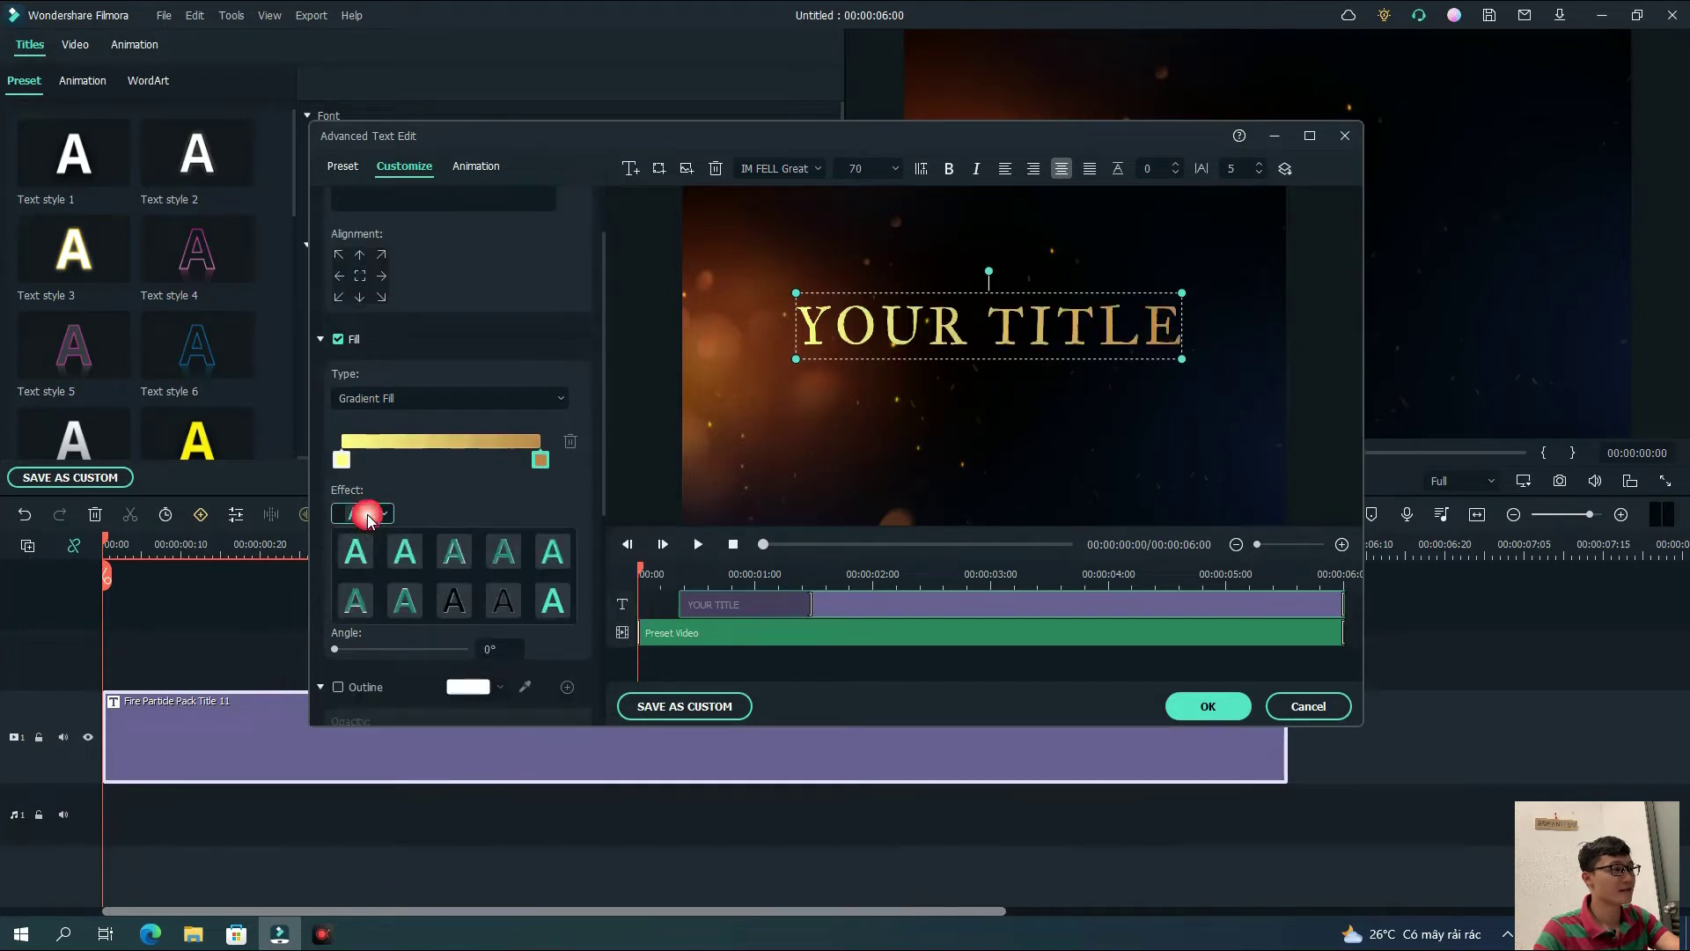
{"action": "left_click", "coordinate": [453, 554]}
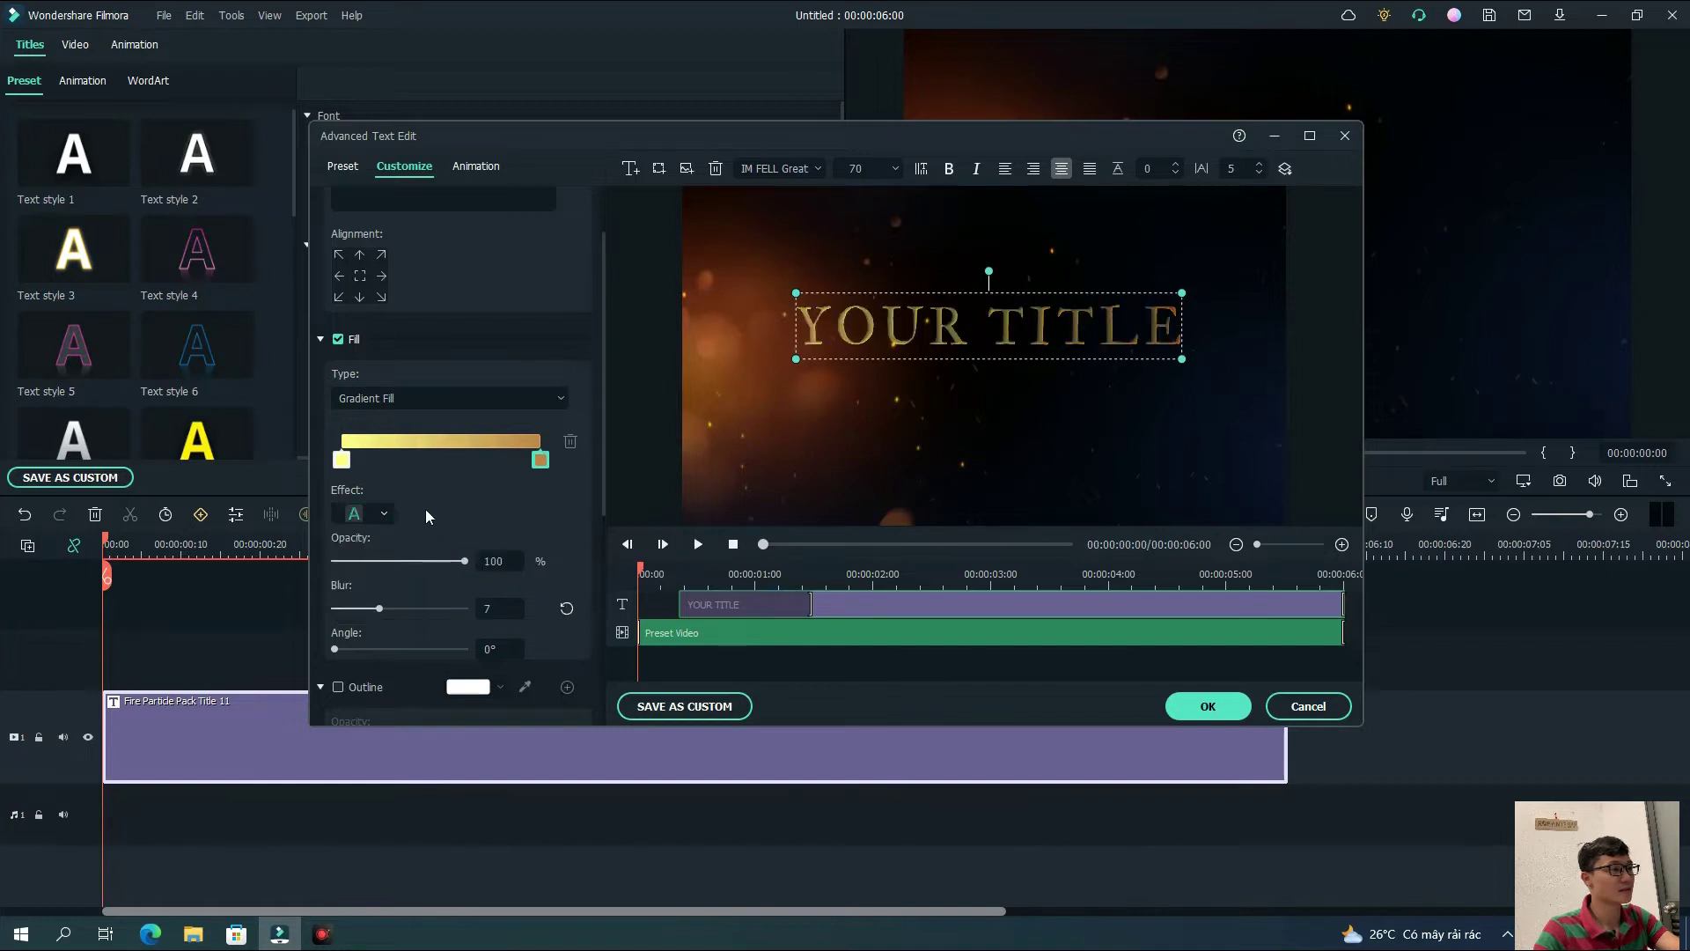
Add a black outline to the title text with blur 10 and thickness 25
{"action": "scroll", "coordinate": [442, 505], "scroll_direction": "down", "scroll_amount": 5}
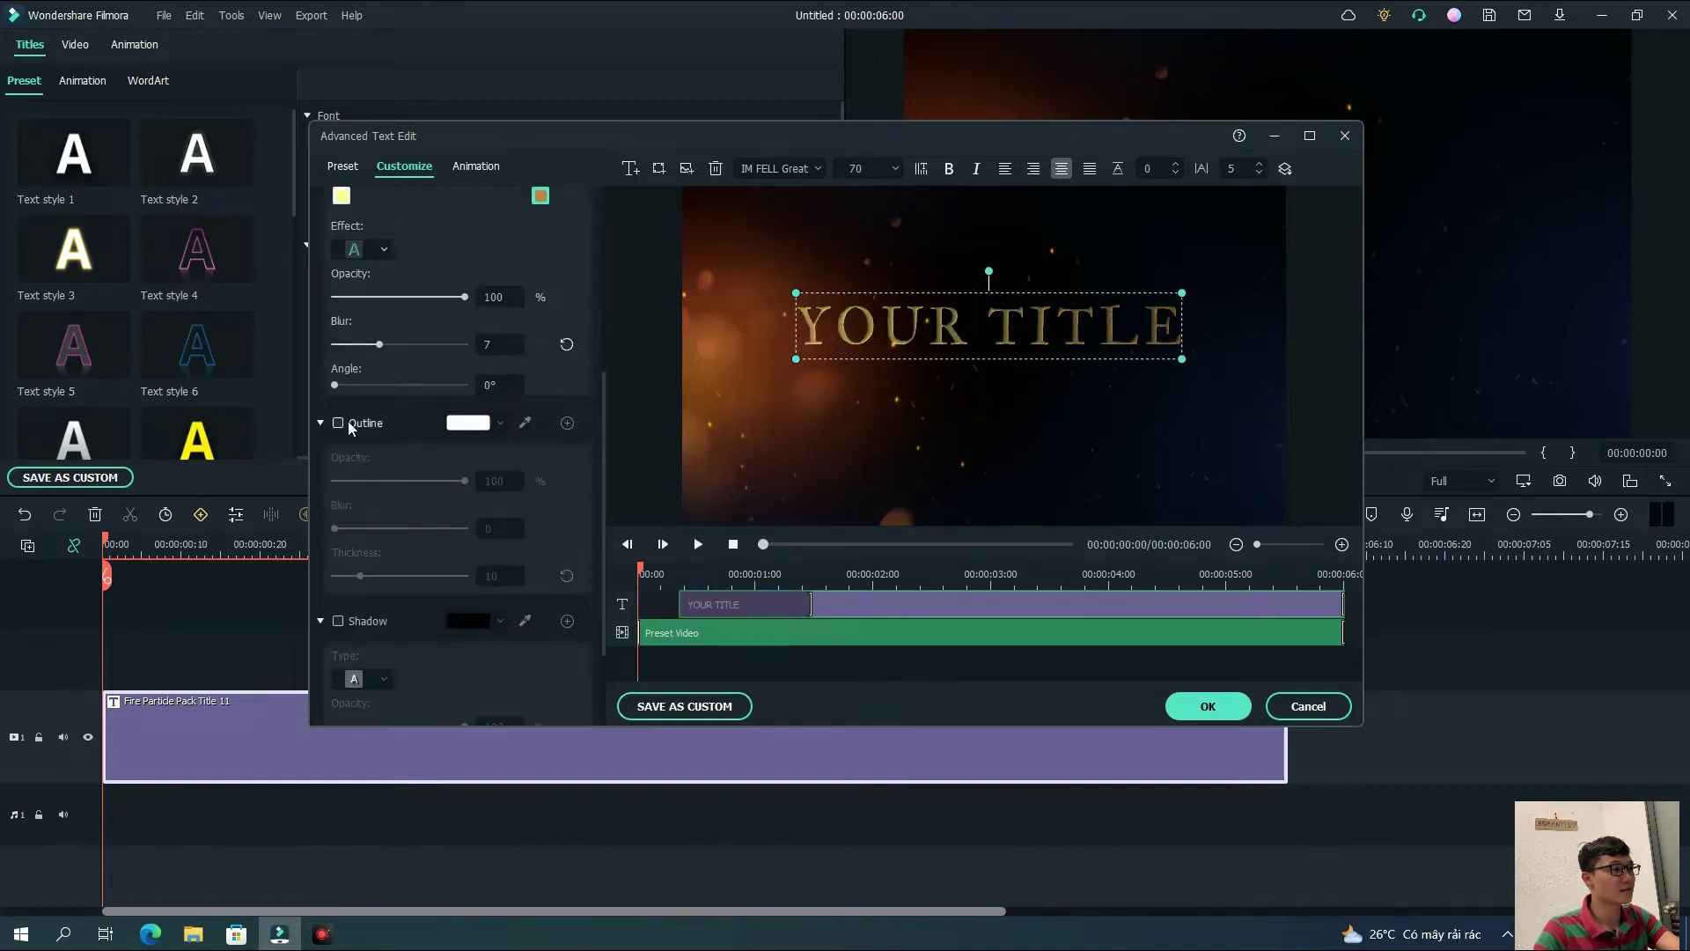
{"action": "left_click", "coordinate": [349, 424]}
{"action": "left_click", "coordinate": [500, 424]}
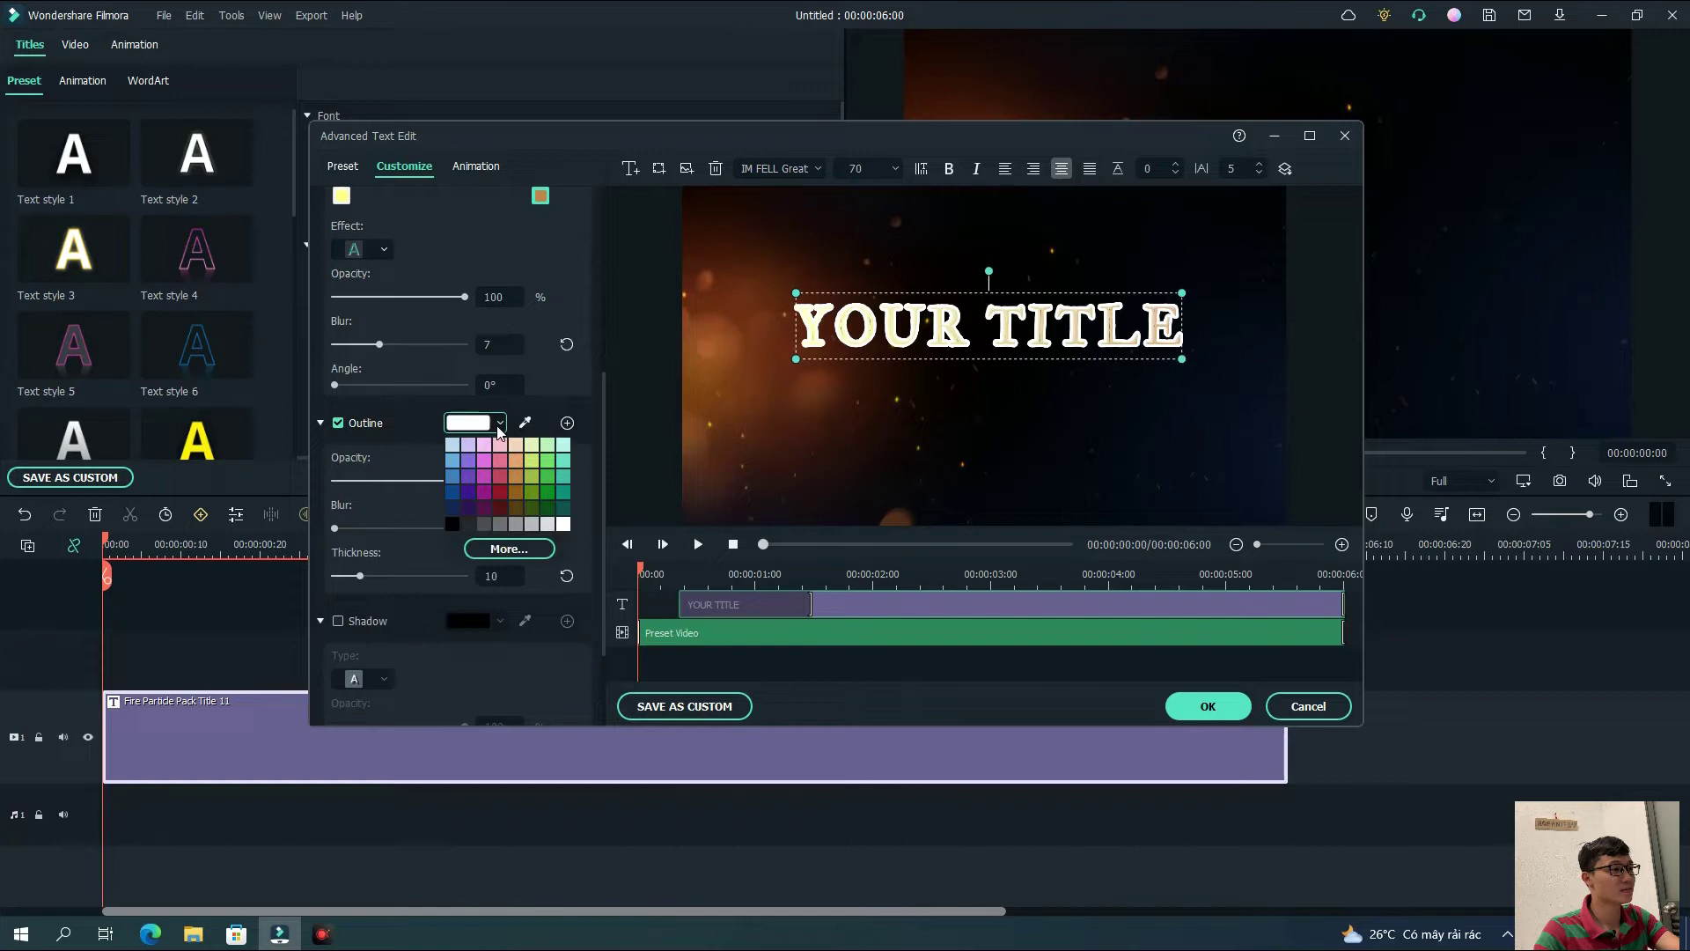
{"action": "left_click", "coordinate": [453, 525]}
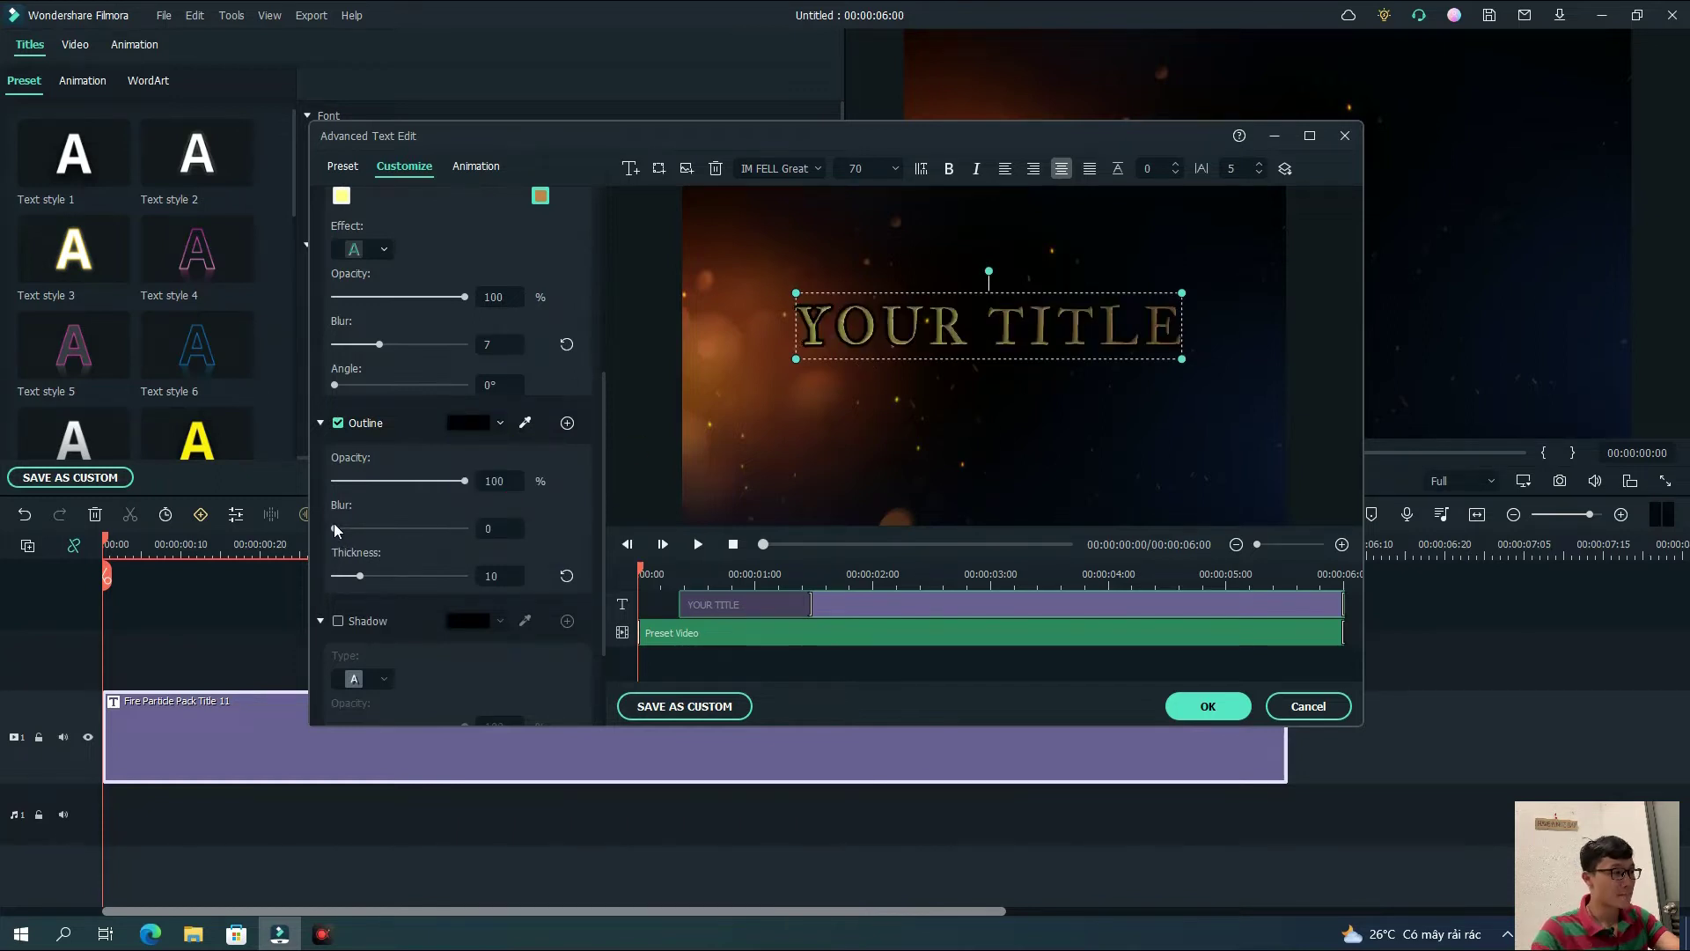
{"action": "left_click_drag", "start_coordinate": [342, 530], "coordinate": [466, 528]}
{"action": "left_click", "coordinate": [499, 580]}
{"action": "type", "text": "25"}
{"action": "key", "text": "Return"}
{"action": "scroll", "coordinate": [499, 563], "scroll_direction": "down", "scroll_amount": 1}
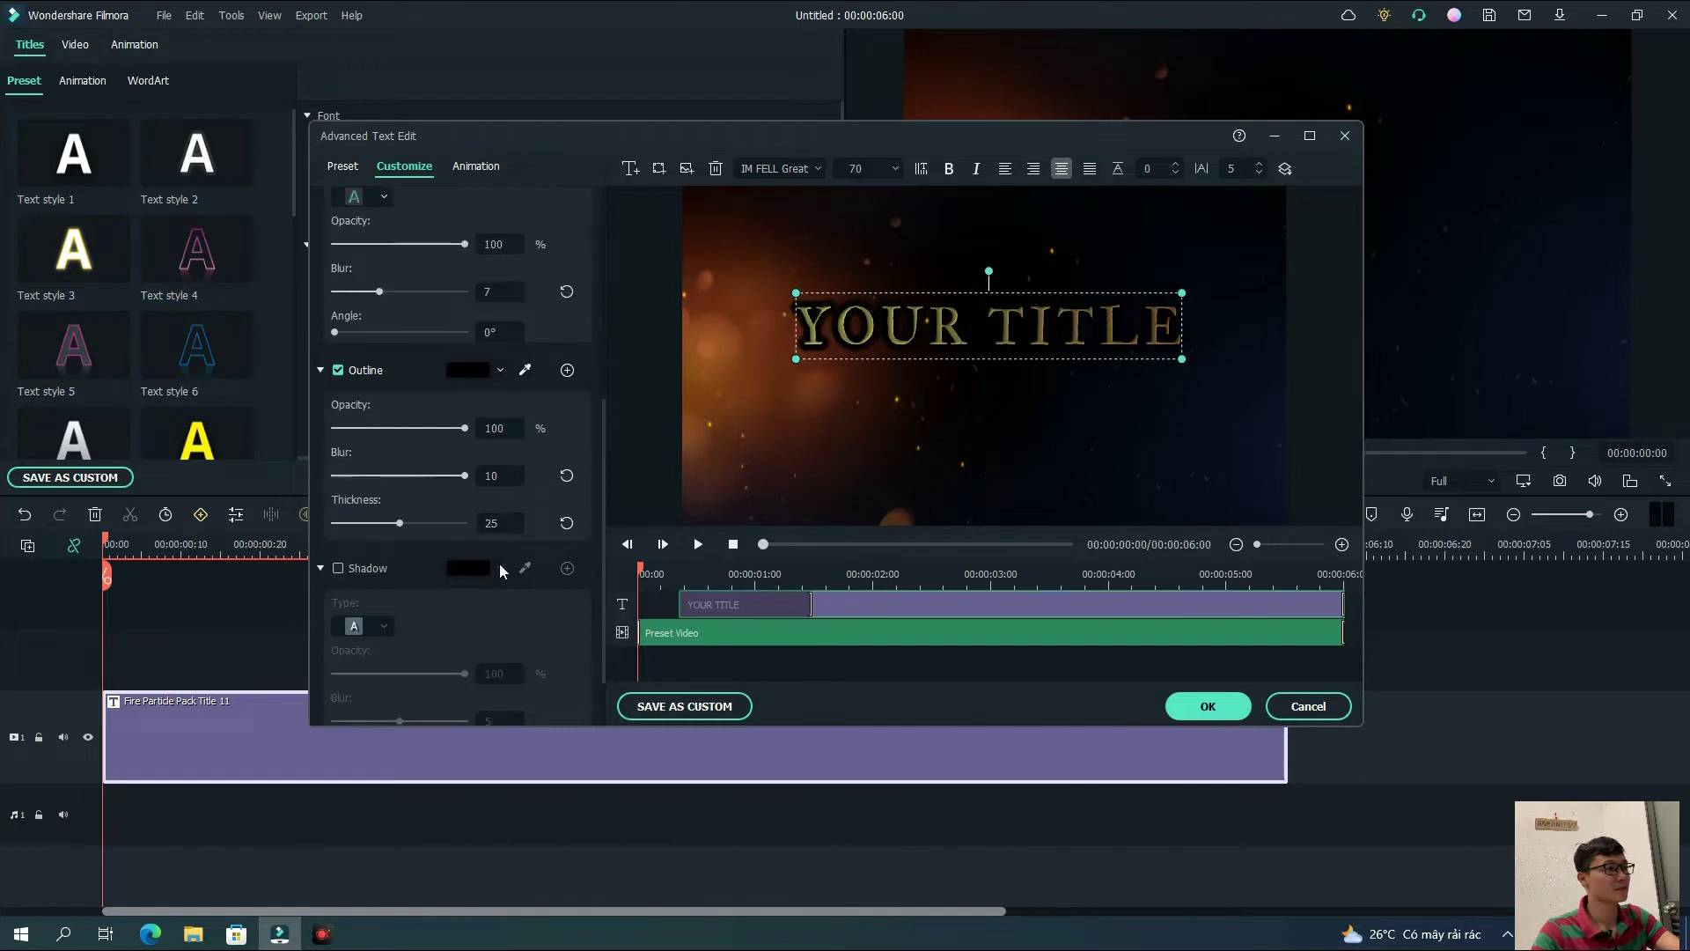
{"action": "scroll", "coordinate": [450, 558], "scroll_direction": "up", "scroll_amount": 2}
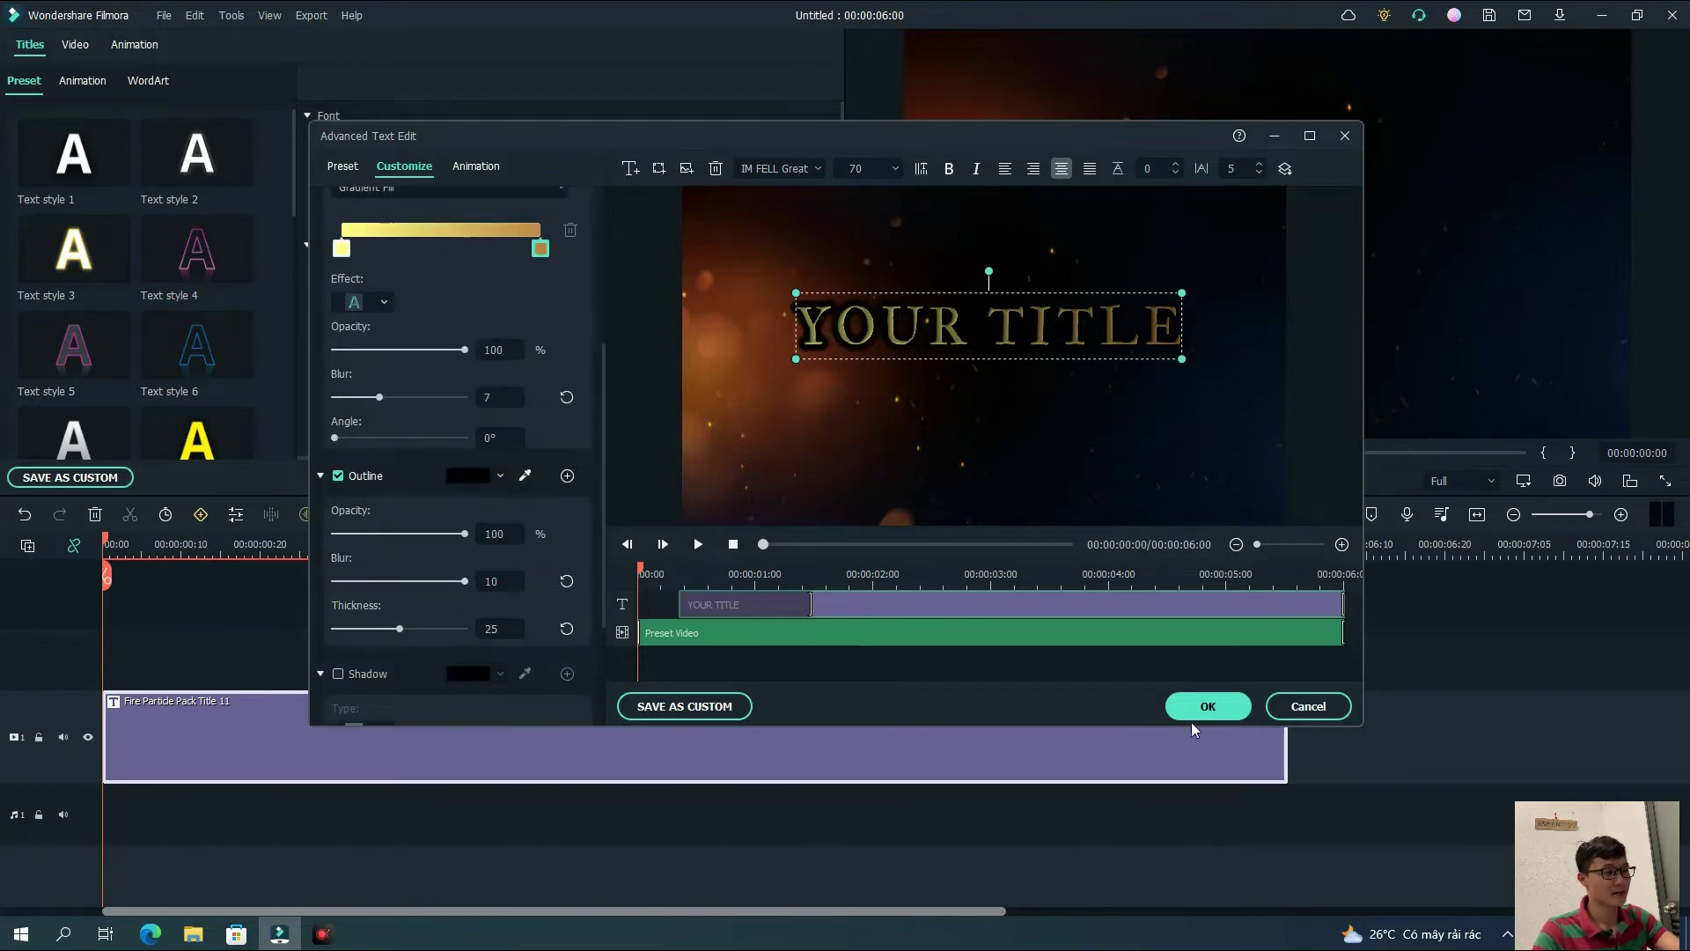
Preview the title and extend its opening animation to about the two-second mark
{"action": "left_click", "coordinate": [698, 544]}
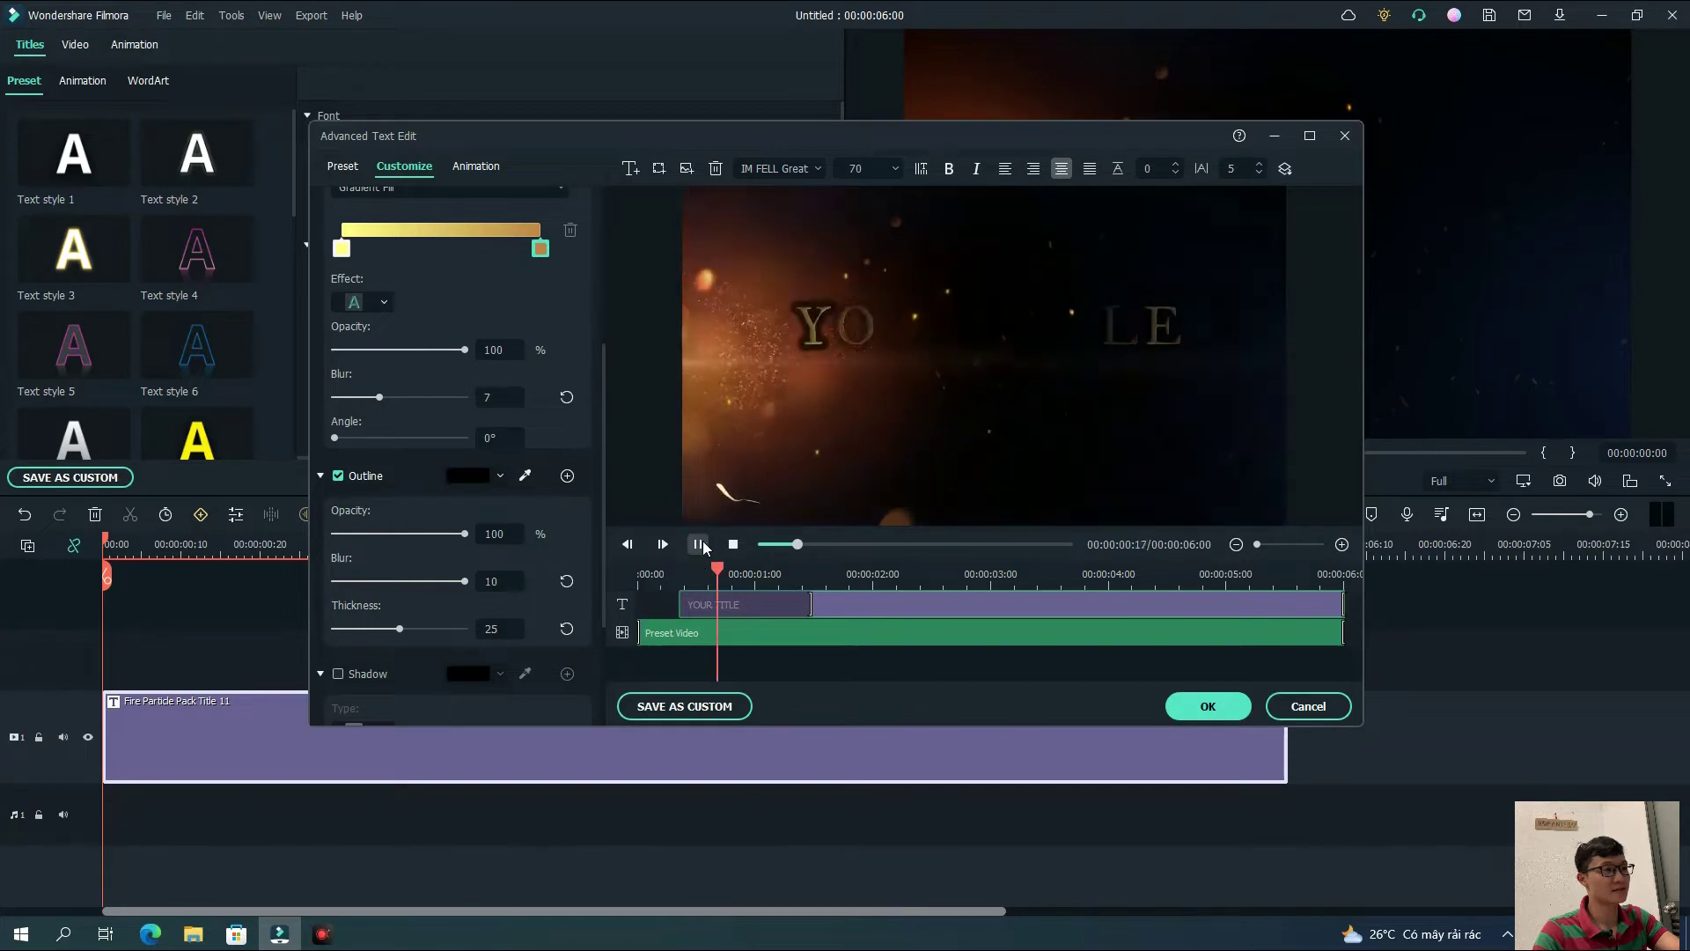
{"action": "key", "text": "space"}
{"action": "left_click_drag", "start_coordinate": [820, 611], "coordinate": [879, 609]}
Apply the Erase animation preset to the YOUR TITLE text
{"action": "left_click", "coordinate": [736, 600]}
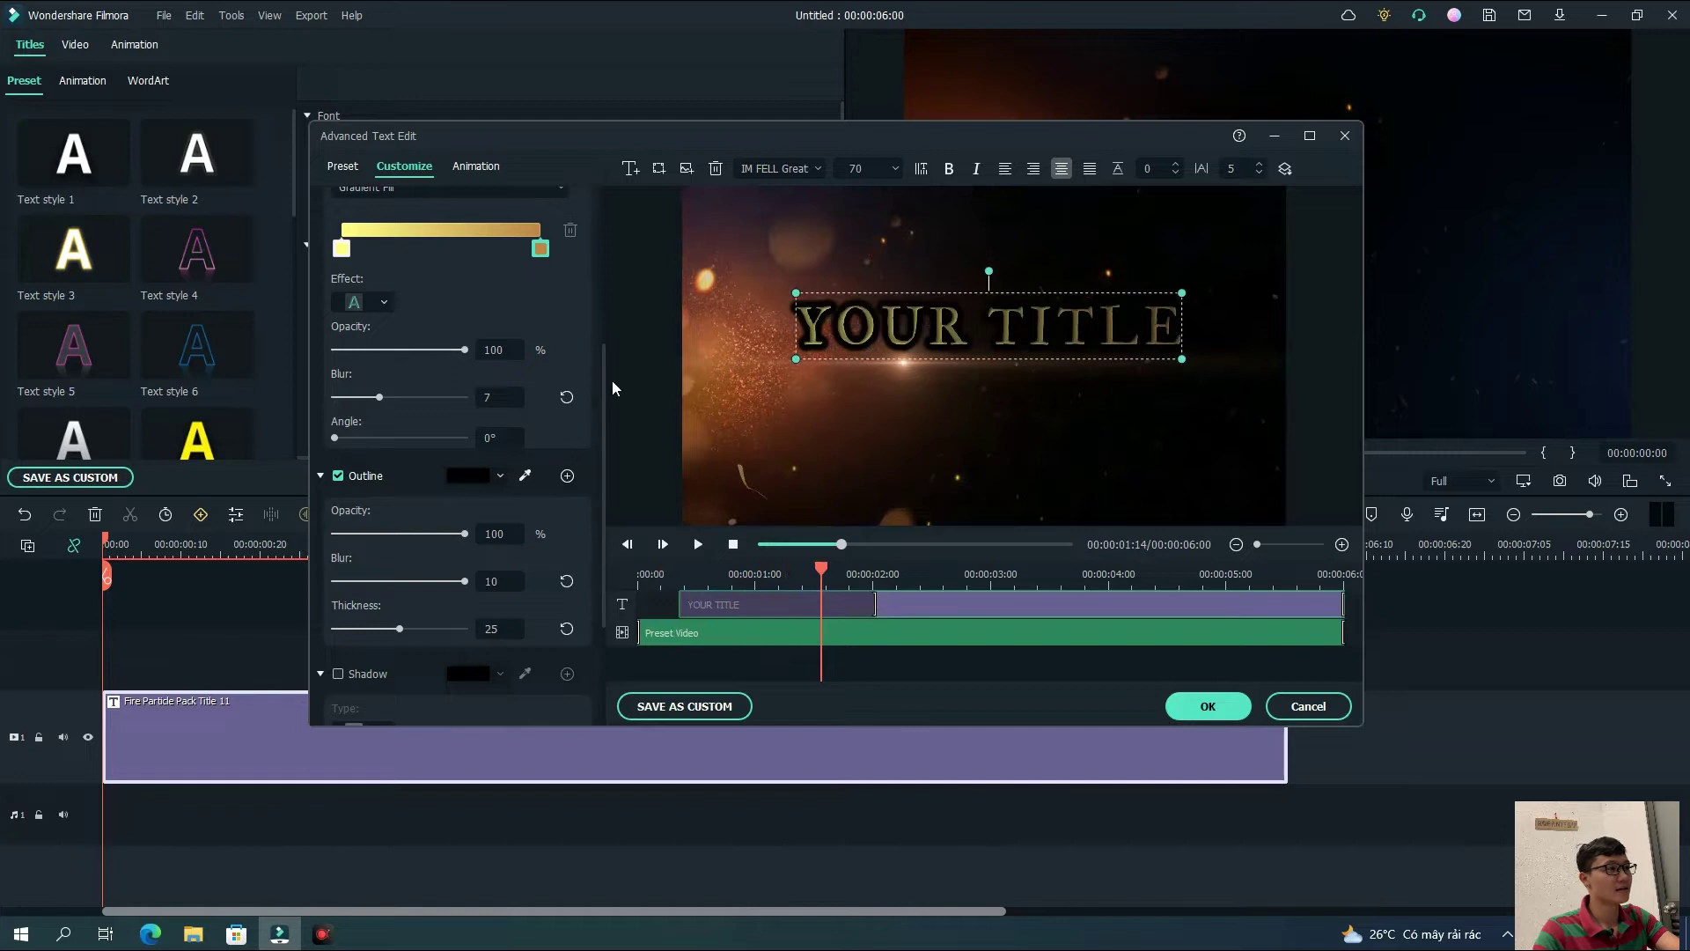
{"action": "left_click", "coordinate": [475, 167]}
{"action": "scroll", "coordinate": [395, 409], "scroll_direction": "down", "scroll_amount": 5}
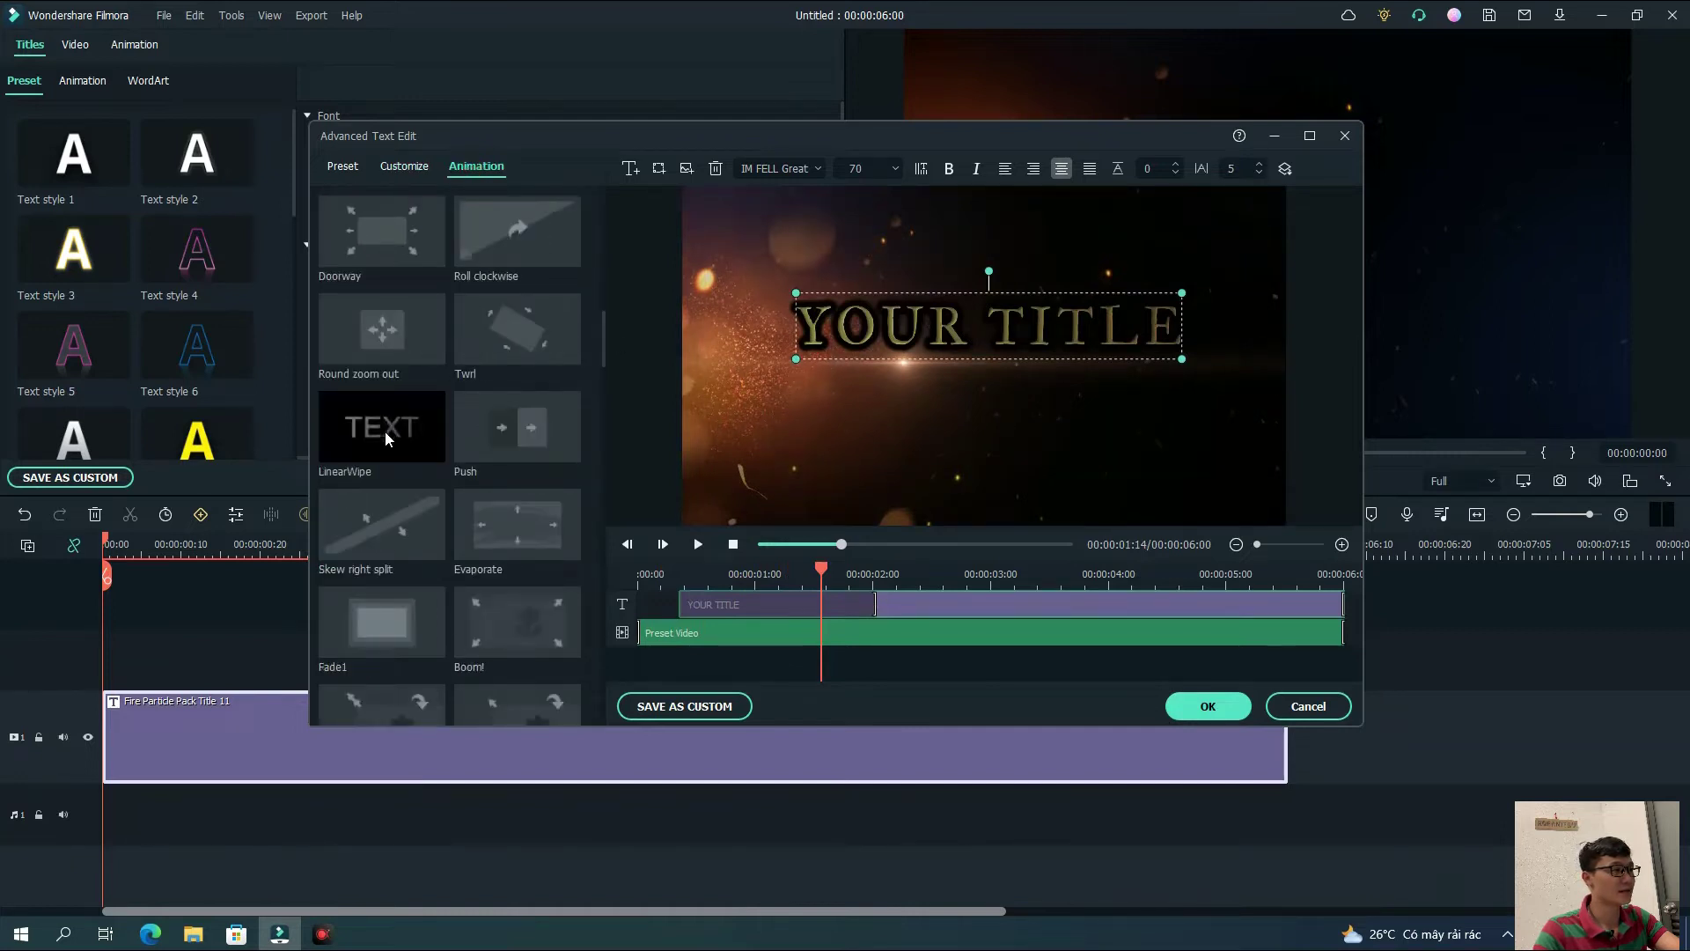
{"action": "scroll", "coordinate": [471, 480], "scroll_direction": "down", "scroll_amount": 3}
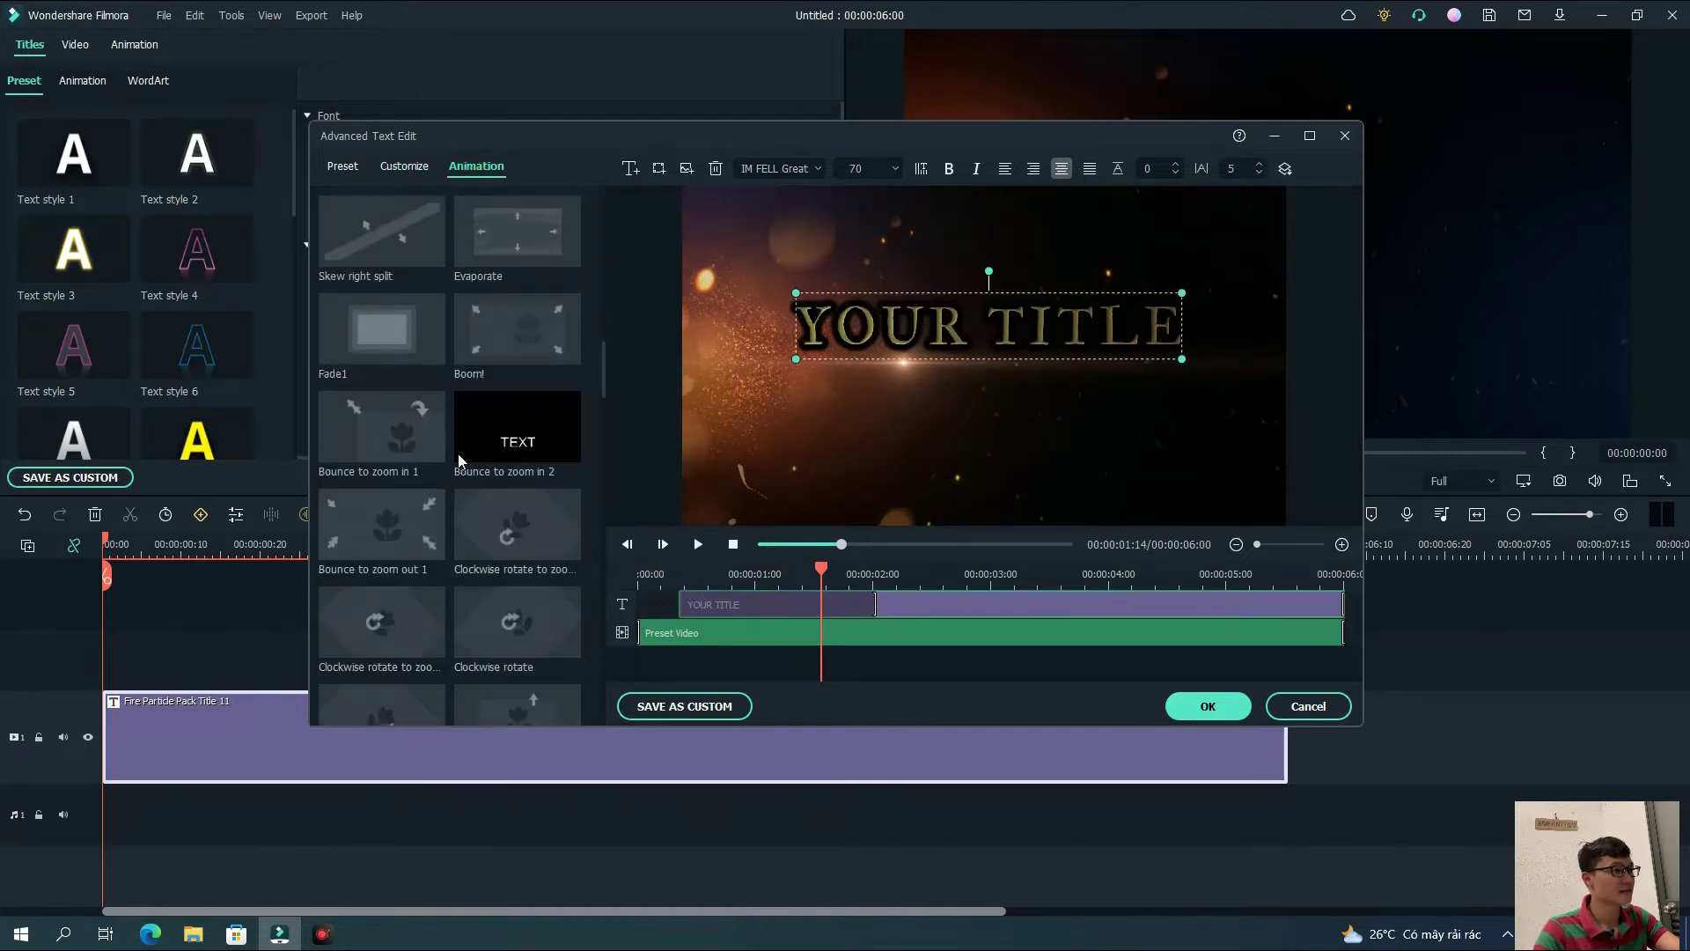
{"action": "scroll", "coordinate": [404, 525], "scroll_direction": "down", "scroll_amount": 5}
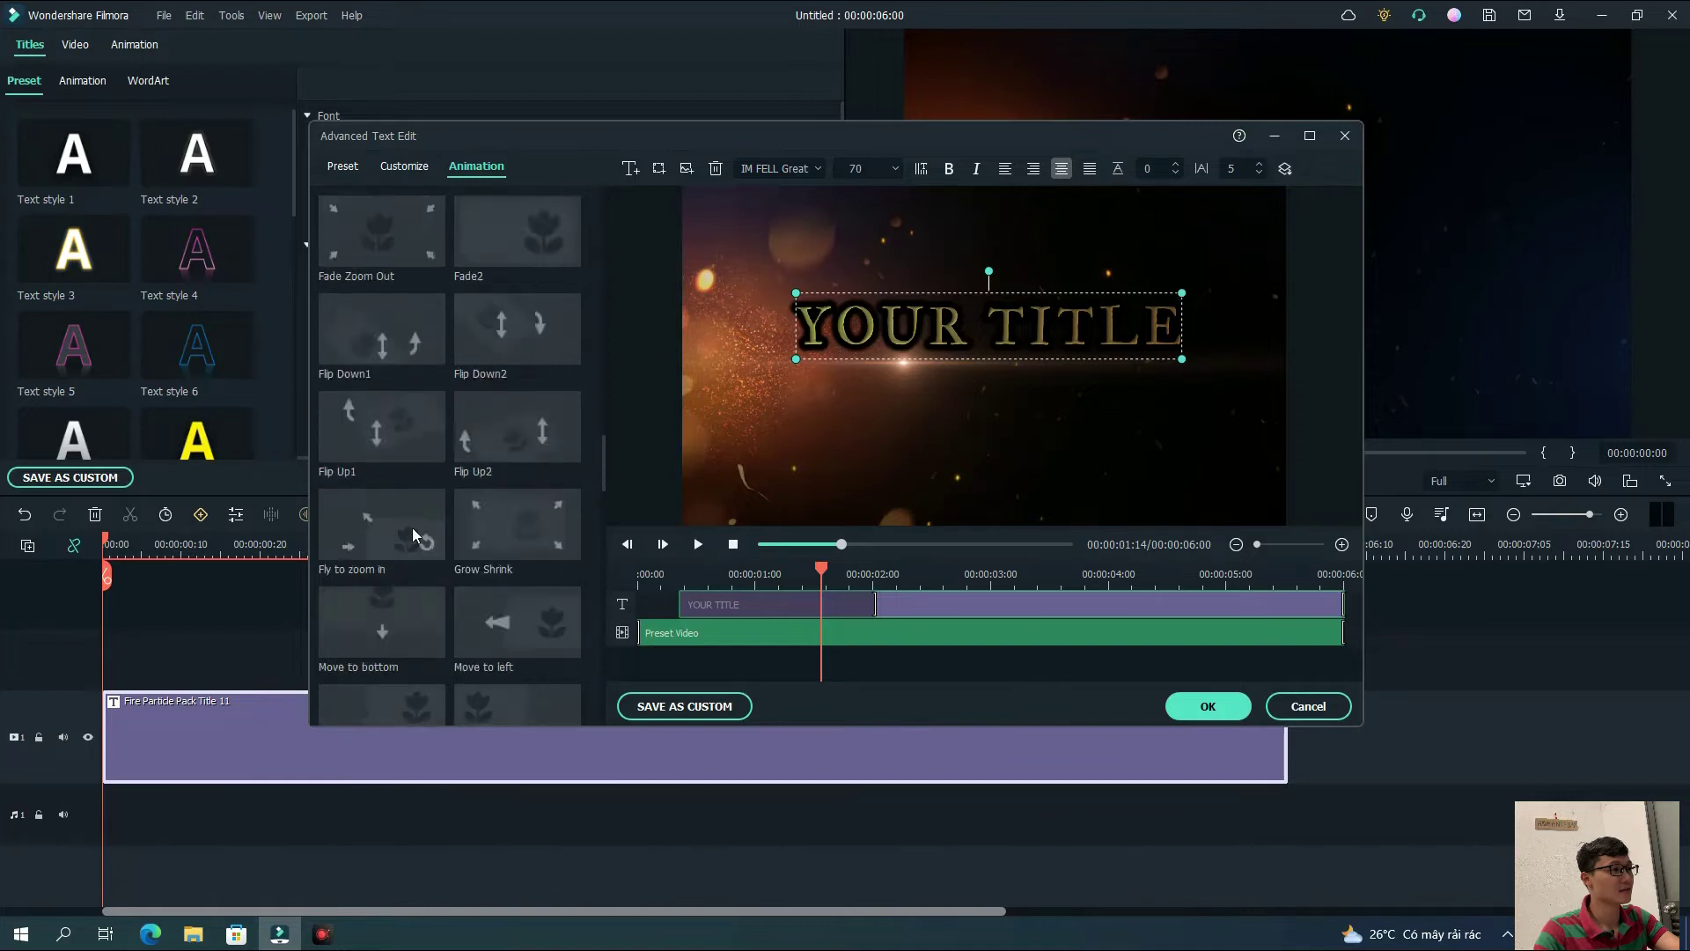
{"action": "scroll", "coordinate": [412, 526], "scroll_direction": "down", "scroll_amount": 6}
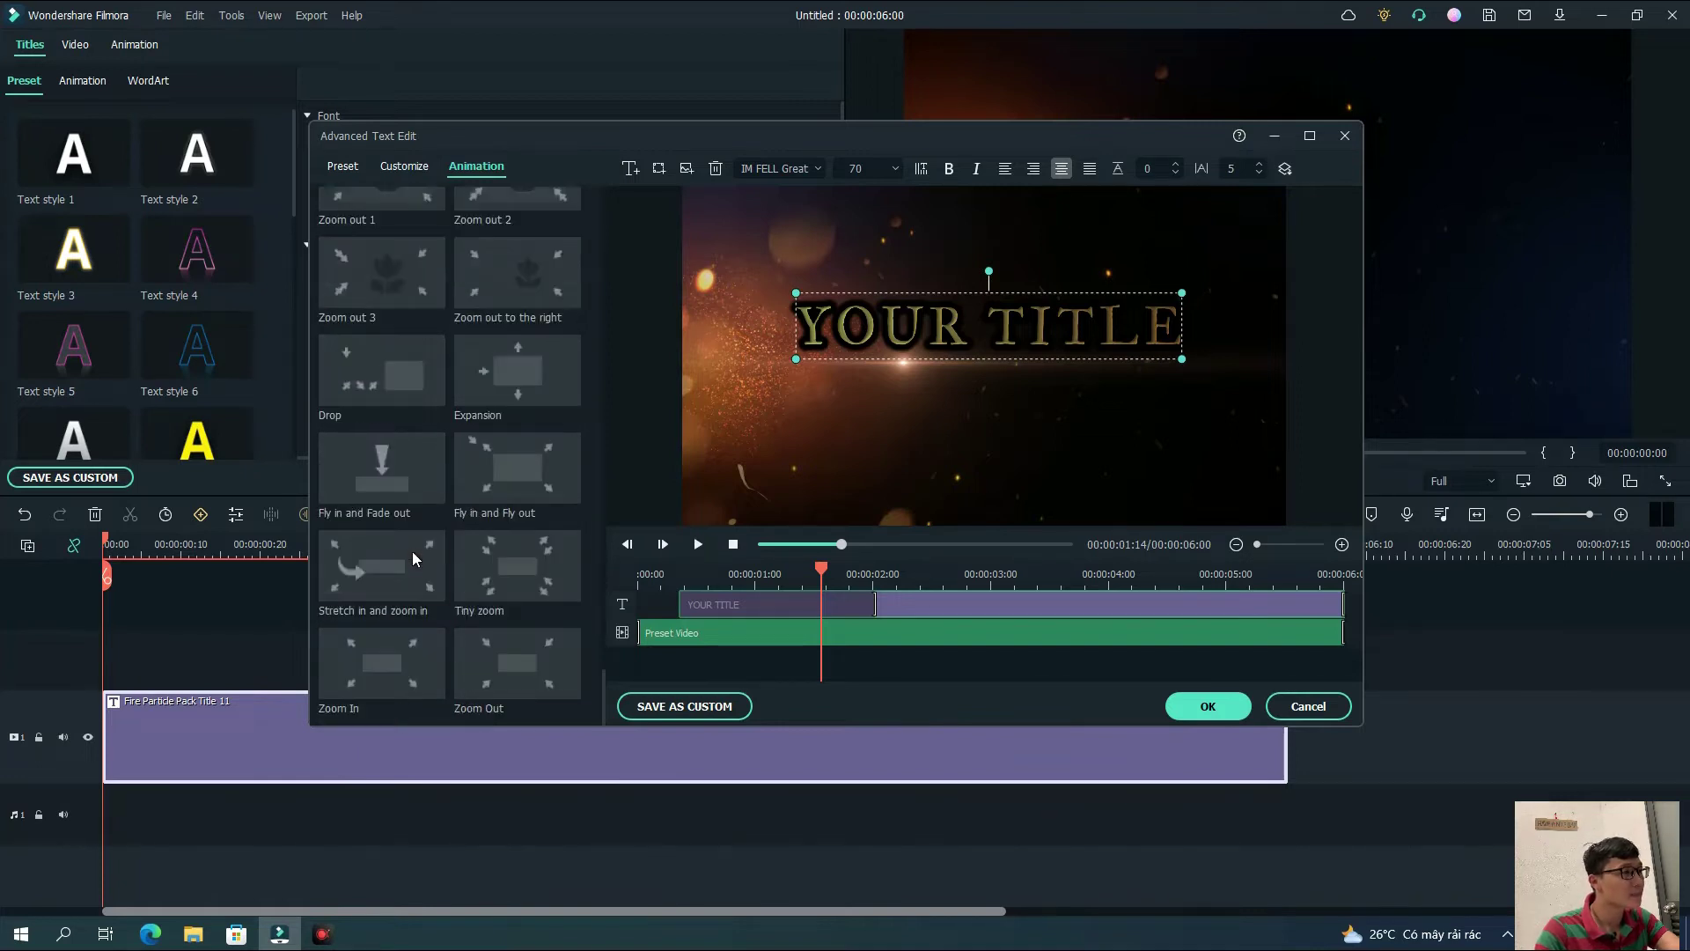
{"action": "scroll", "coordinate": [432, 545], "scroll_direction": "up", "scroll_amount": 10}
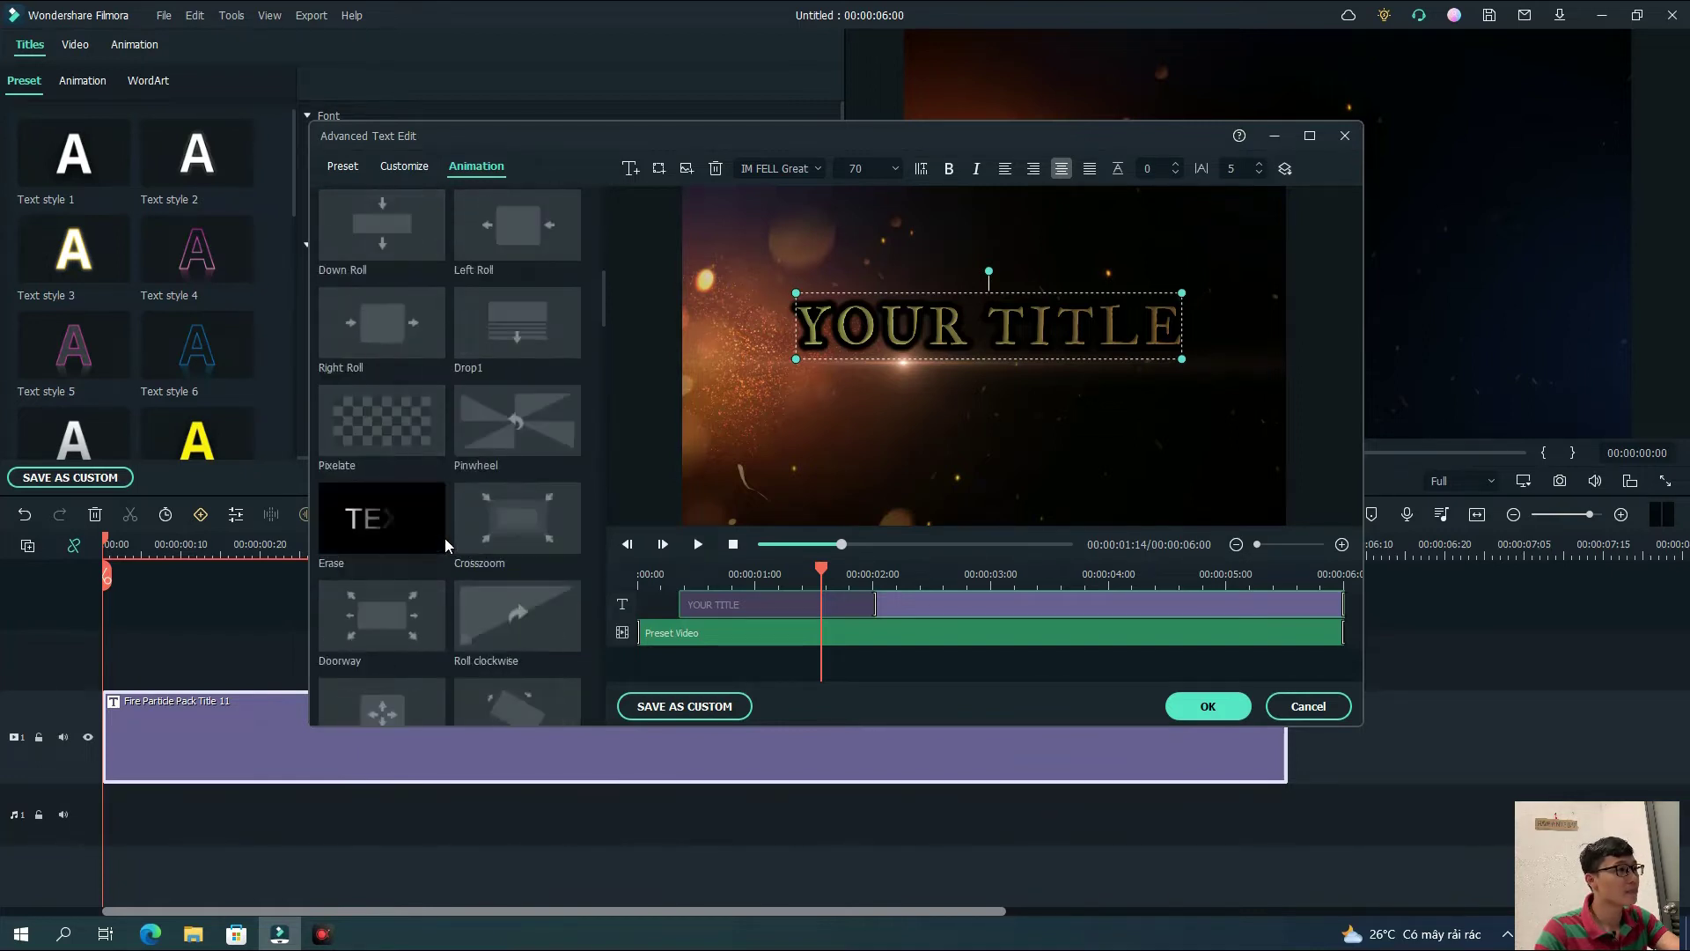
{"action": "scroll", "coordinate": [393, 558], "scroll_direction": "down", "scroll_amount": 3}
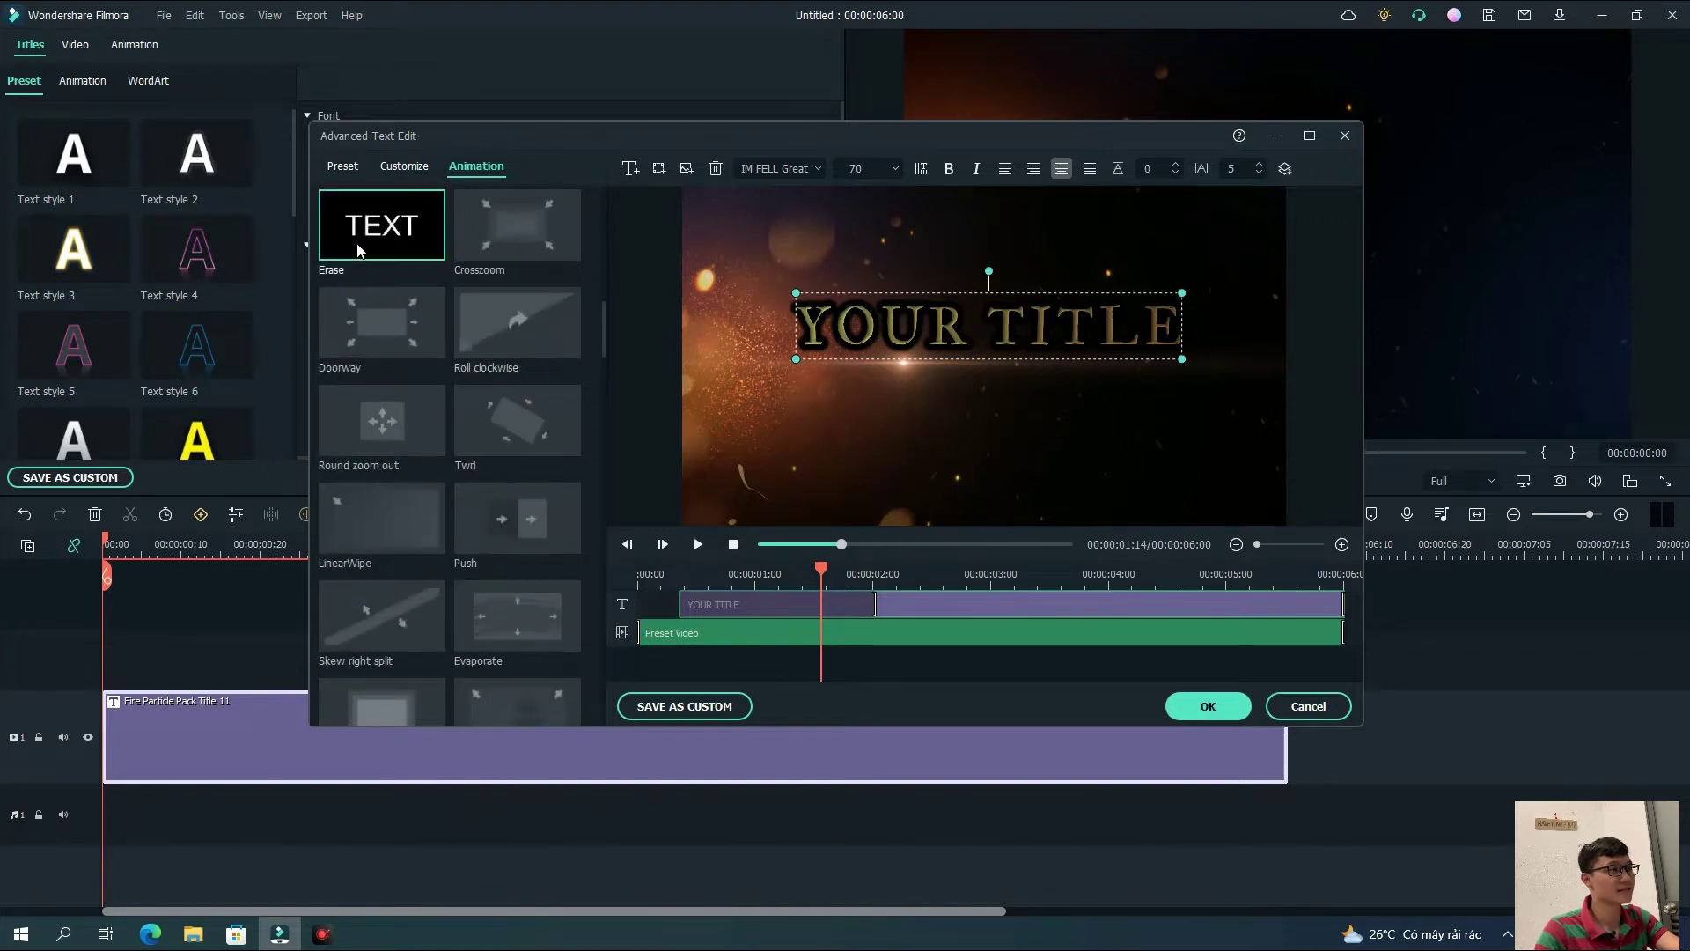
{"action": "double_click", "coordinate": [413, 283]}
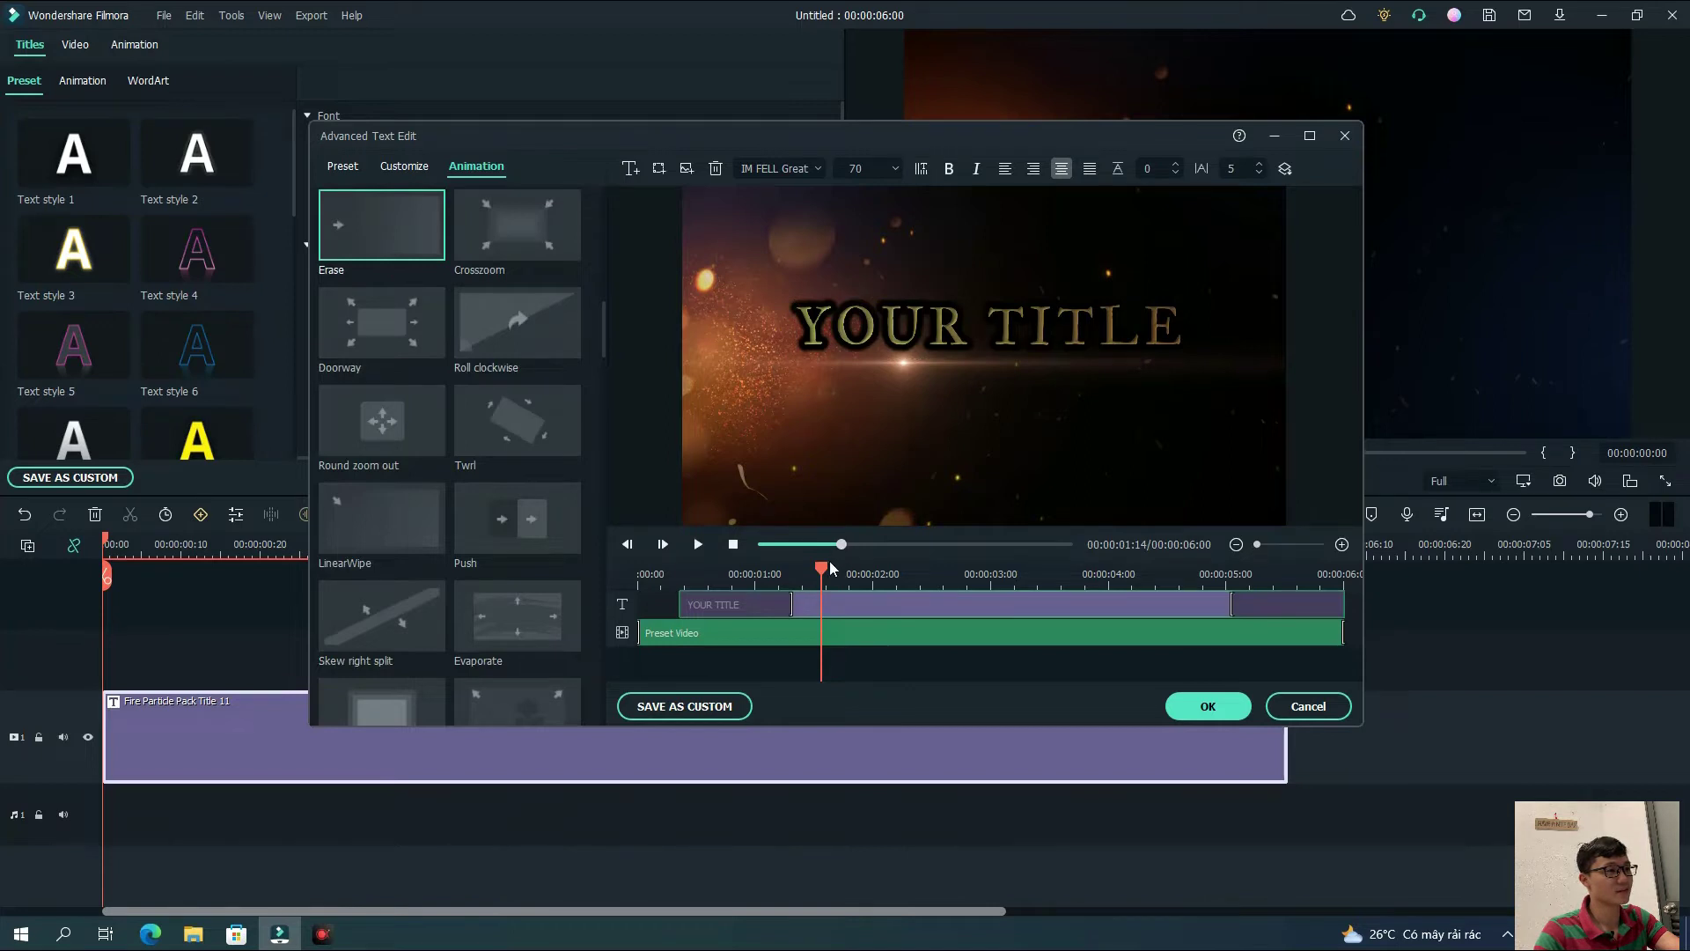
Preview the Erase animation and extend its opening section to just before the two-second mark
{"action": "left_click", "coordinate": [698, 544]}
{"action": "left_click", "coordinate": [698, 544]}
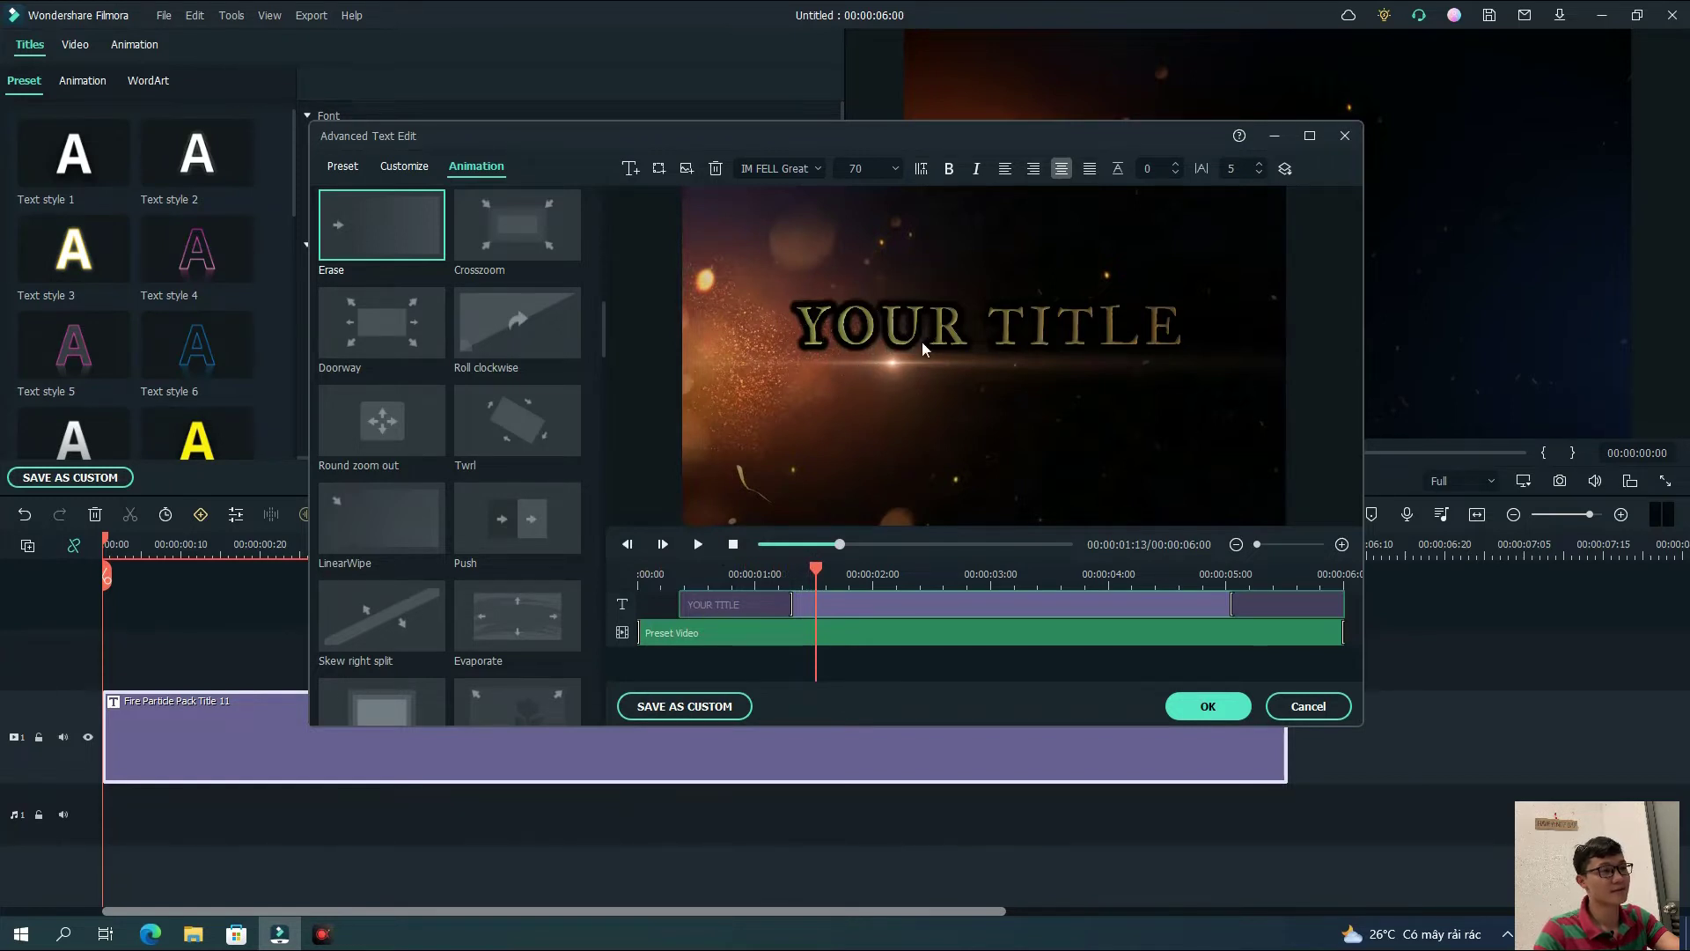
{"action": "left_click_drag", "start_coordinate": [815, 572], "coordinate": [639, 573]}
{"action": "left_click_drag", "start_coordinate": [791, 605], "coordinate": [865, 605]}
{"action": "left_click_drag", "start_coordinate": [642, 574], "coordinate": [769, 573]}
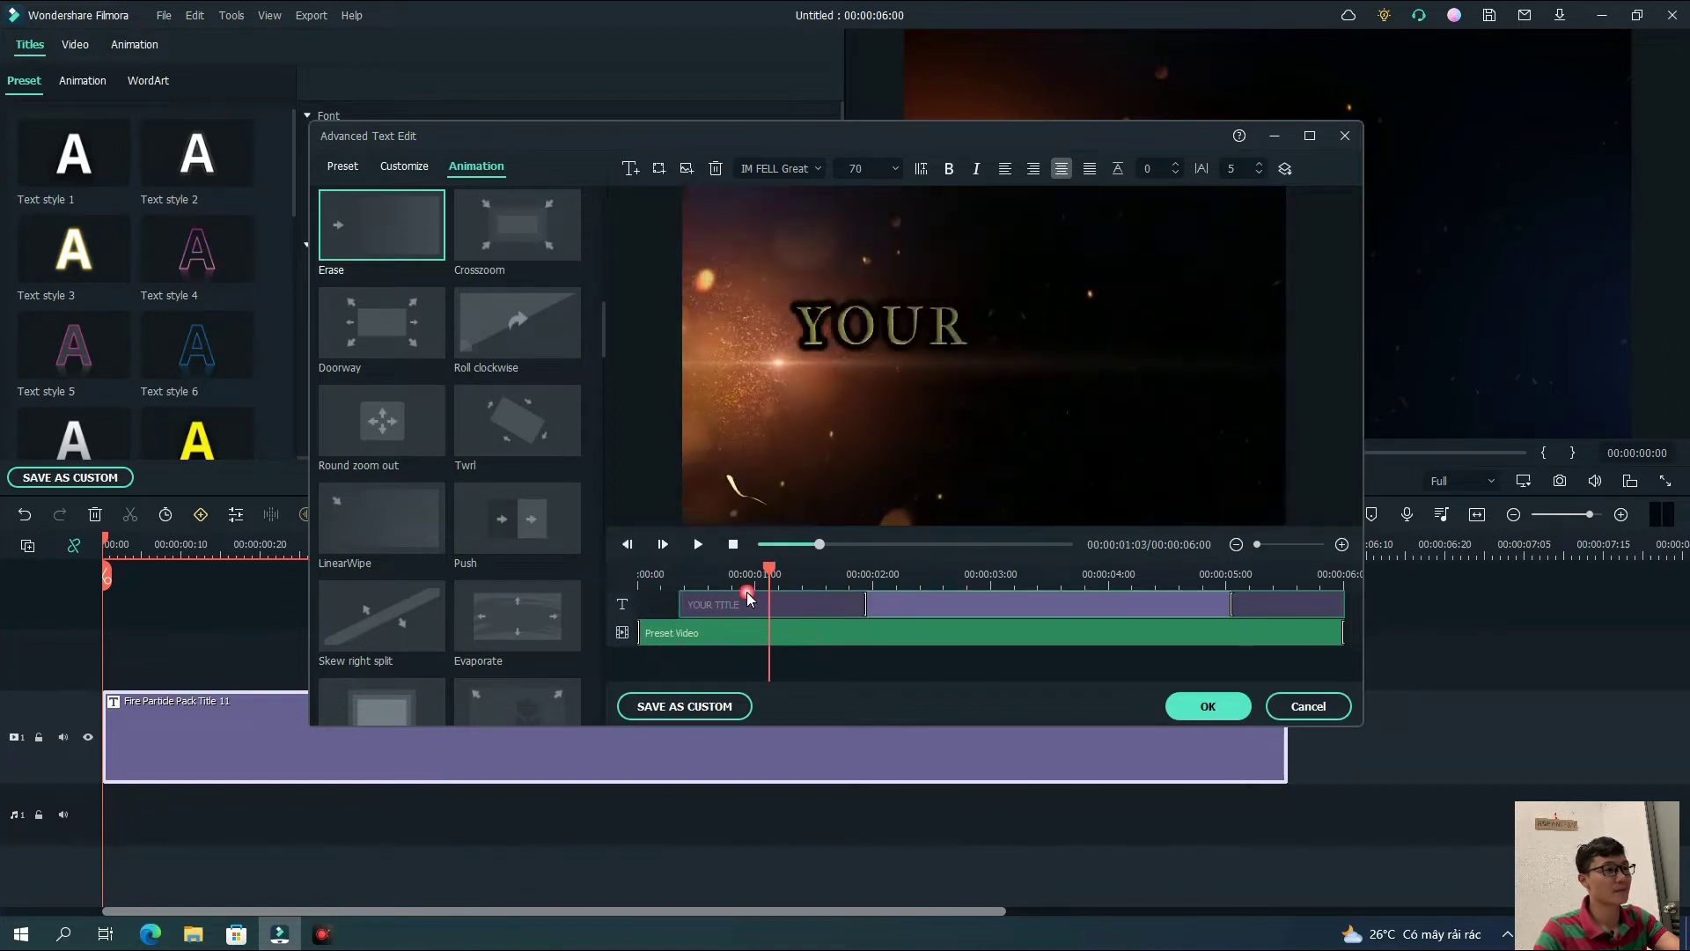
Delay the text's start to just before the one-second mark and preview its timing against the light flare
{"action": "left_click_drag", "start_coordinate": [682, 604], "coordinate": [698, 574]}
{"action": "left_click", "coordinate": [704, 549]}
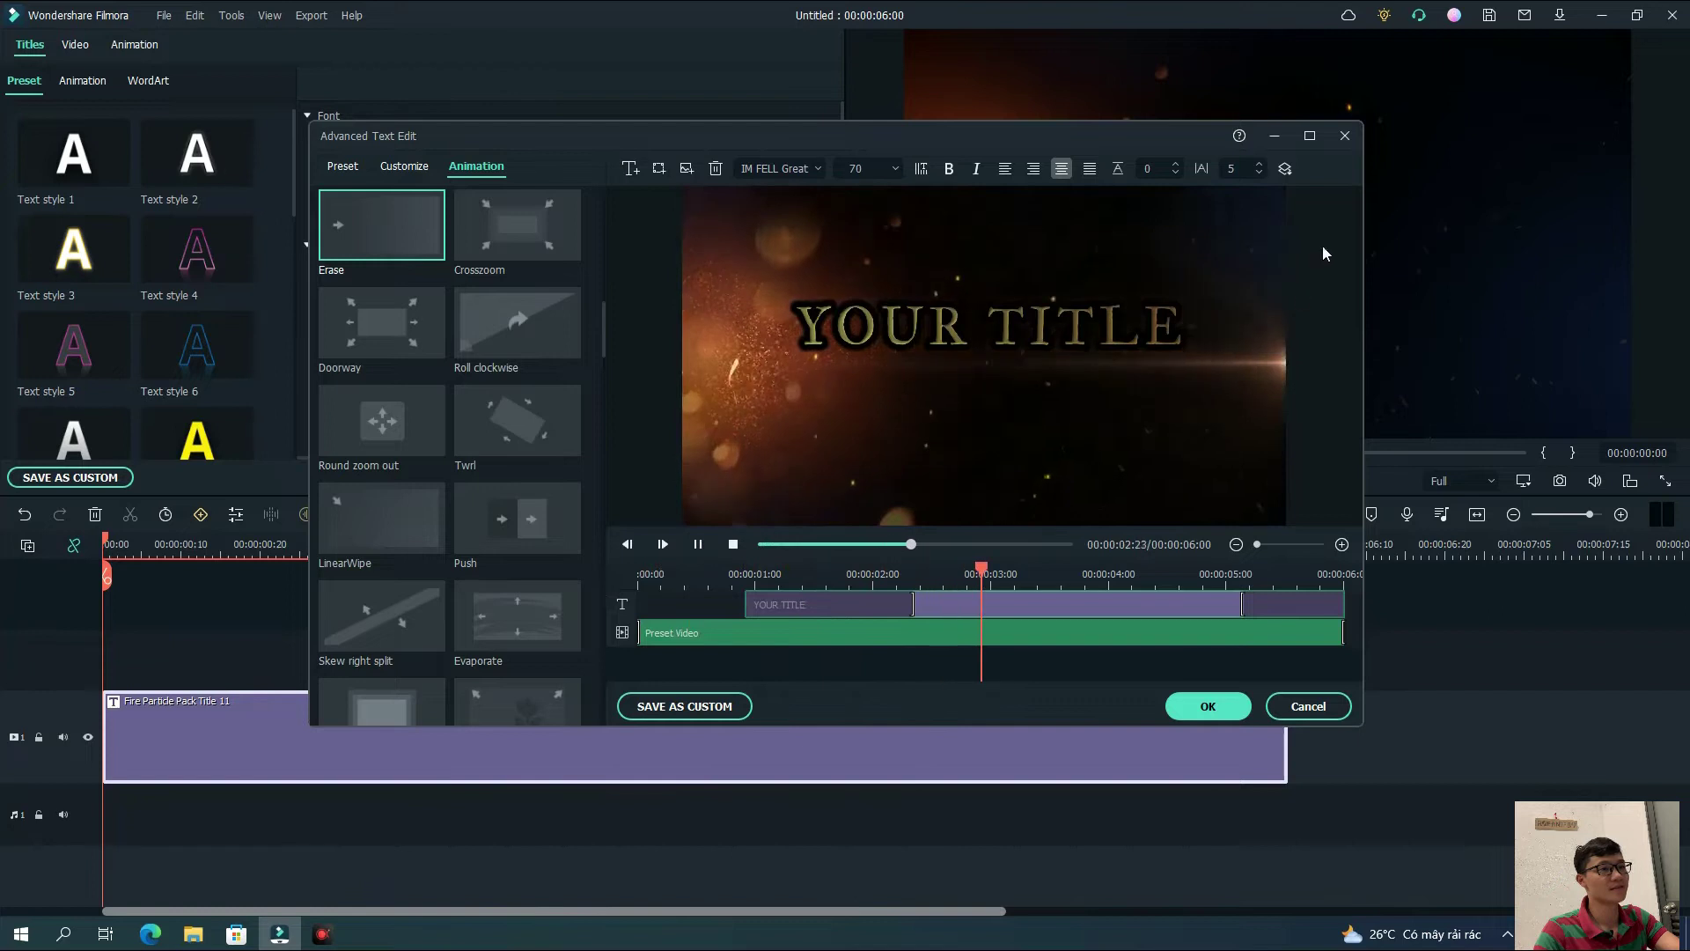
{"action": "key", "text": "space"}
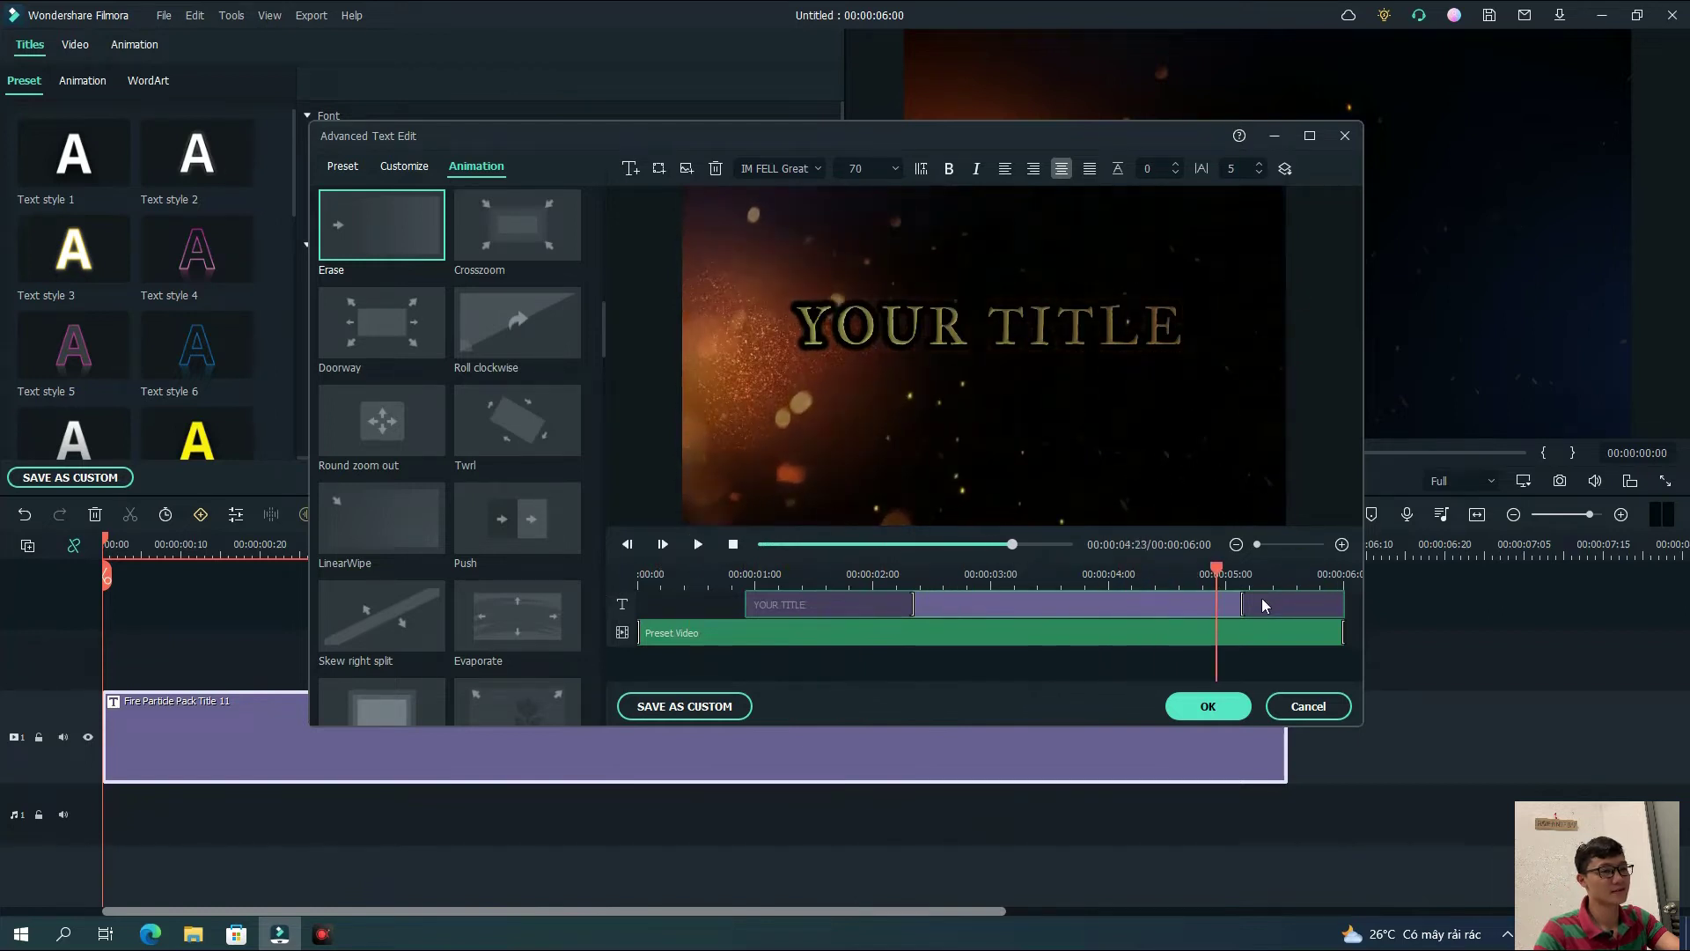
Remove the closing animation from the title text and apply the title edits
{"action": "left_click_drag", "start_coordinate": [1243, 605], "coordinate": [1344, 605]}
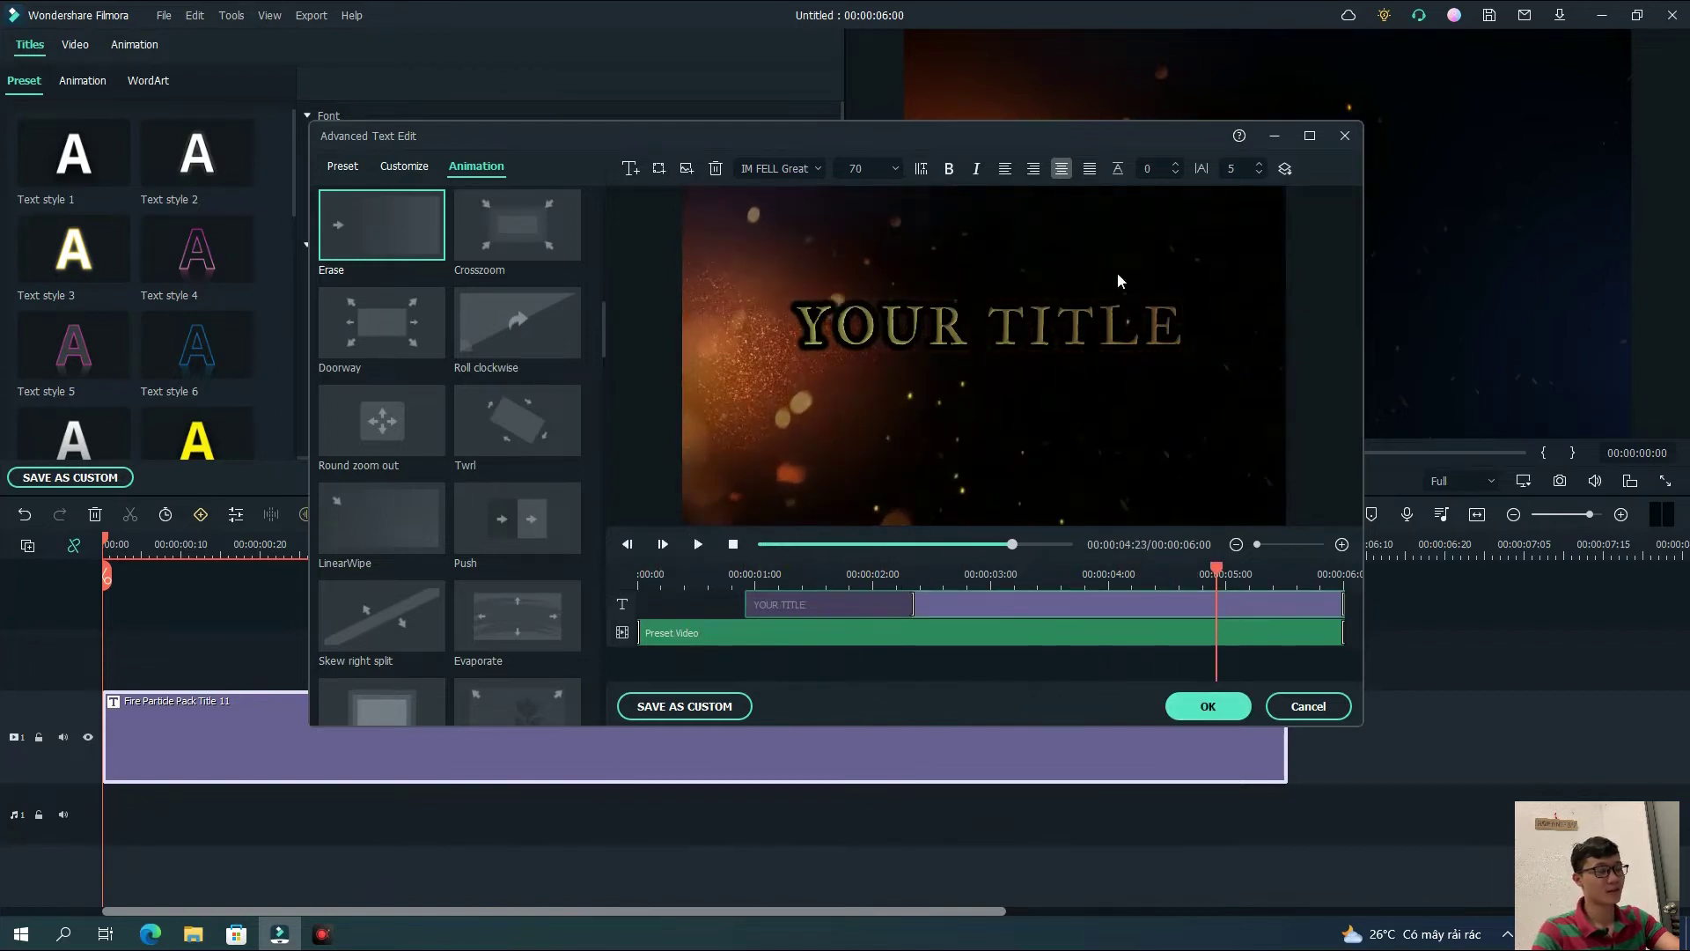
{"action": "left_click", "coordinate": [1206, 704]}
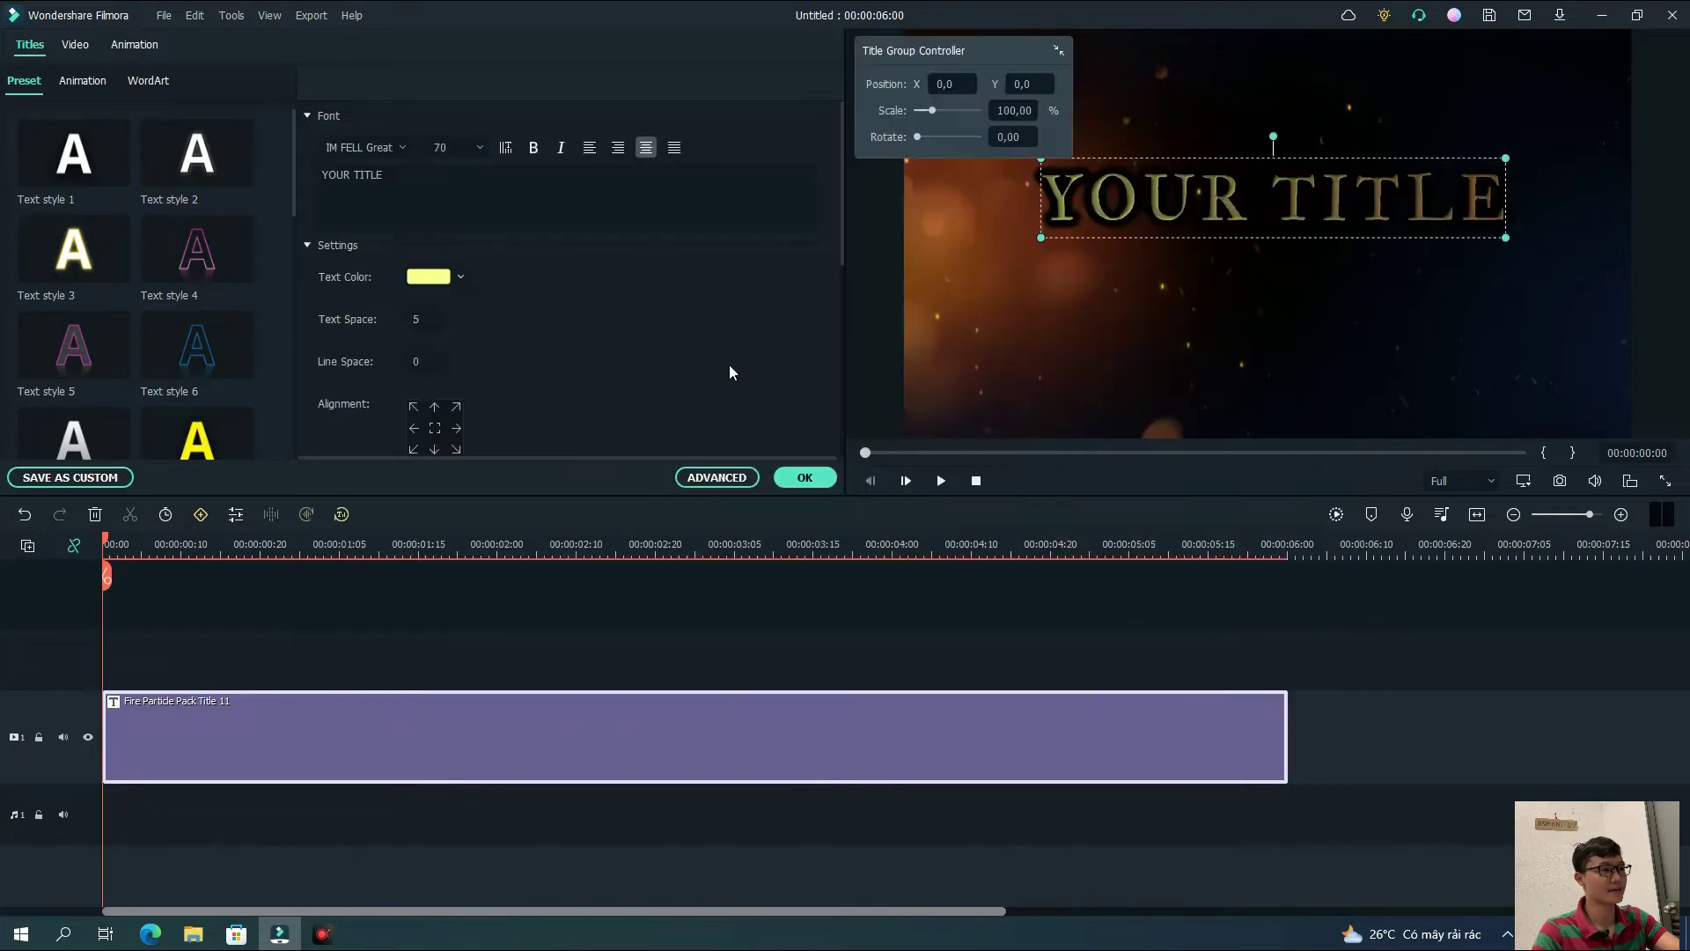
{"action": "left_click", "coordinate": [835, 484]}
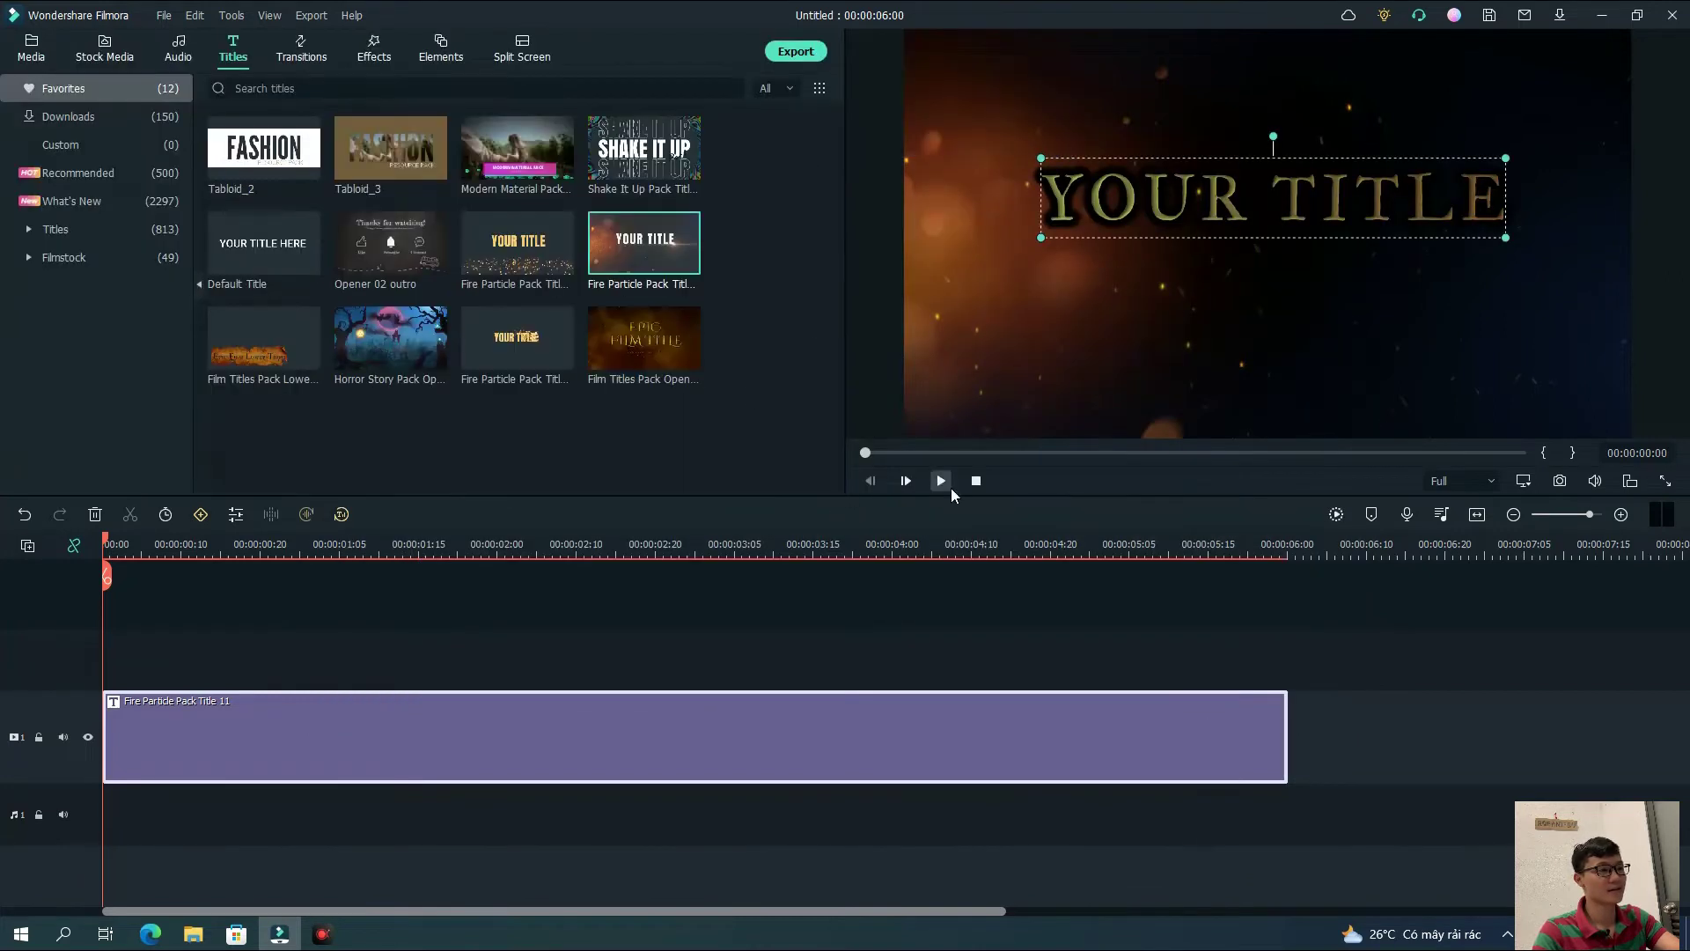
Play the edited title clip from the start and scrub through it to about 00:00:04:04
{"action": "left_click", "coordinate": [941, 481]}
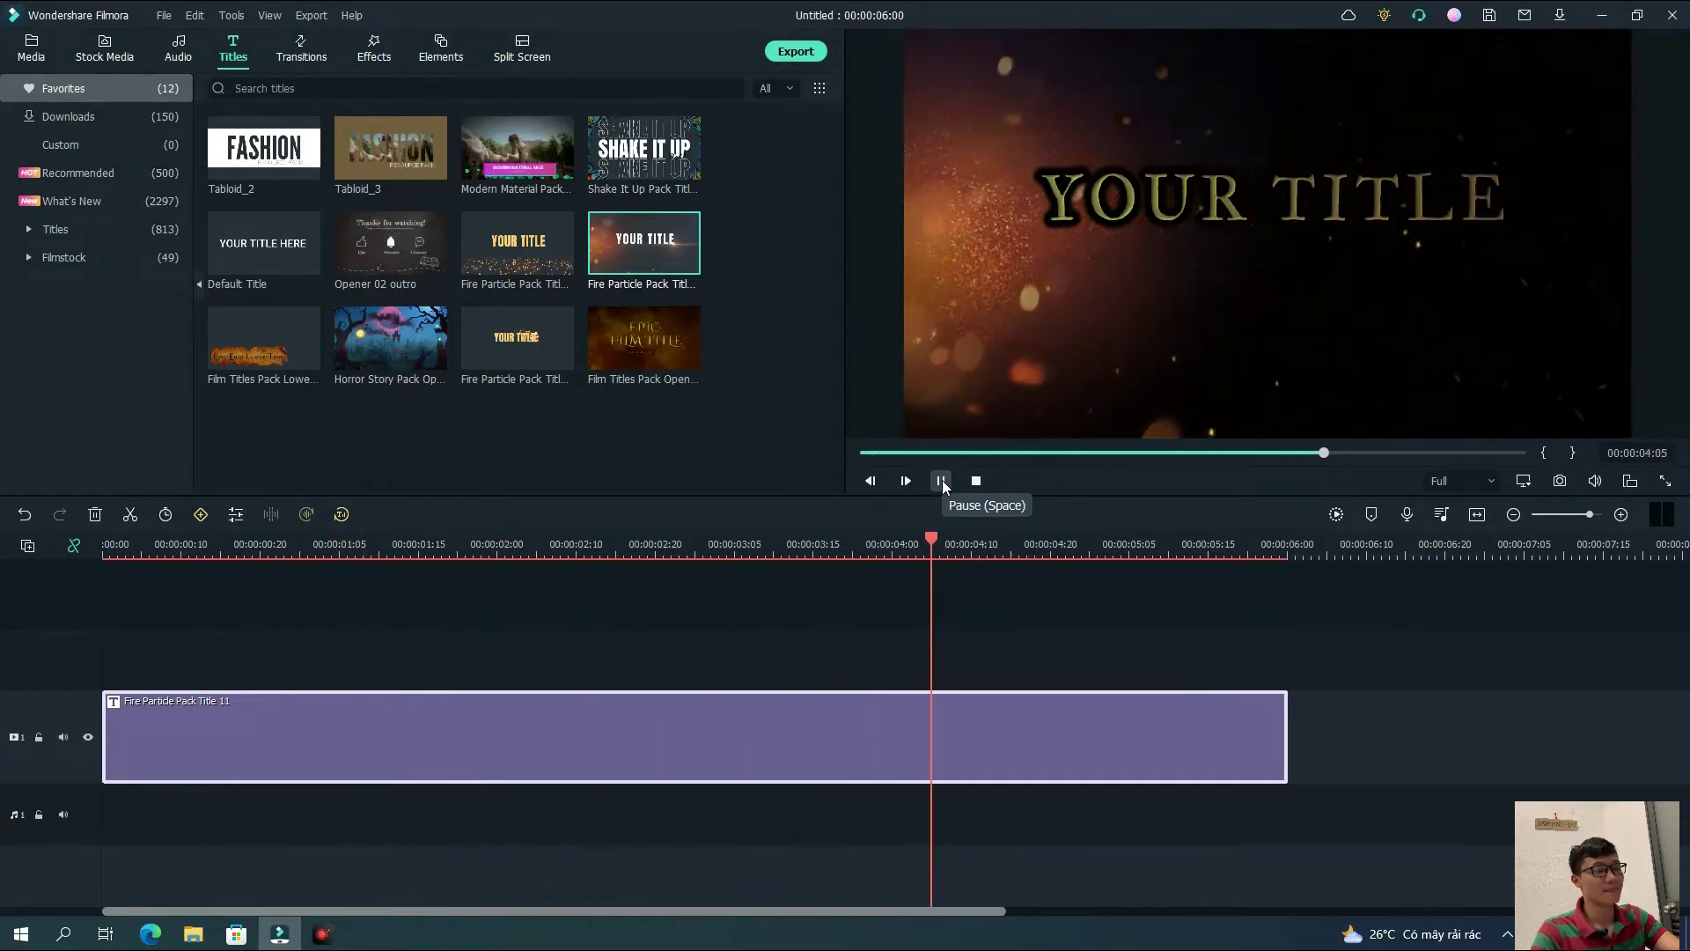
{"action": "left_click", "coordinate": [941, 481]}
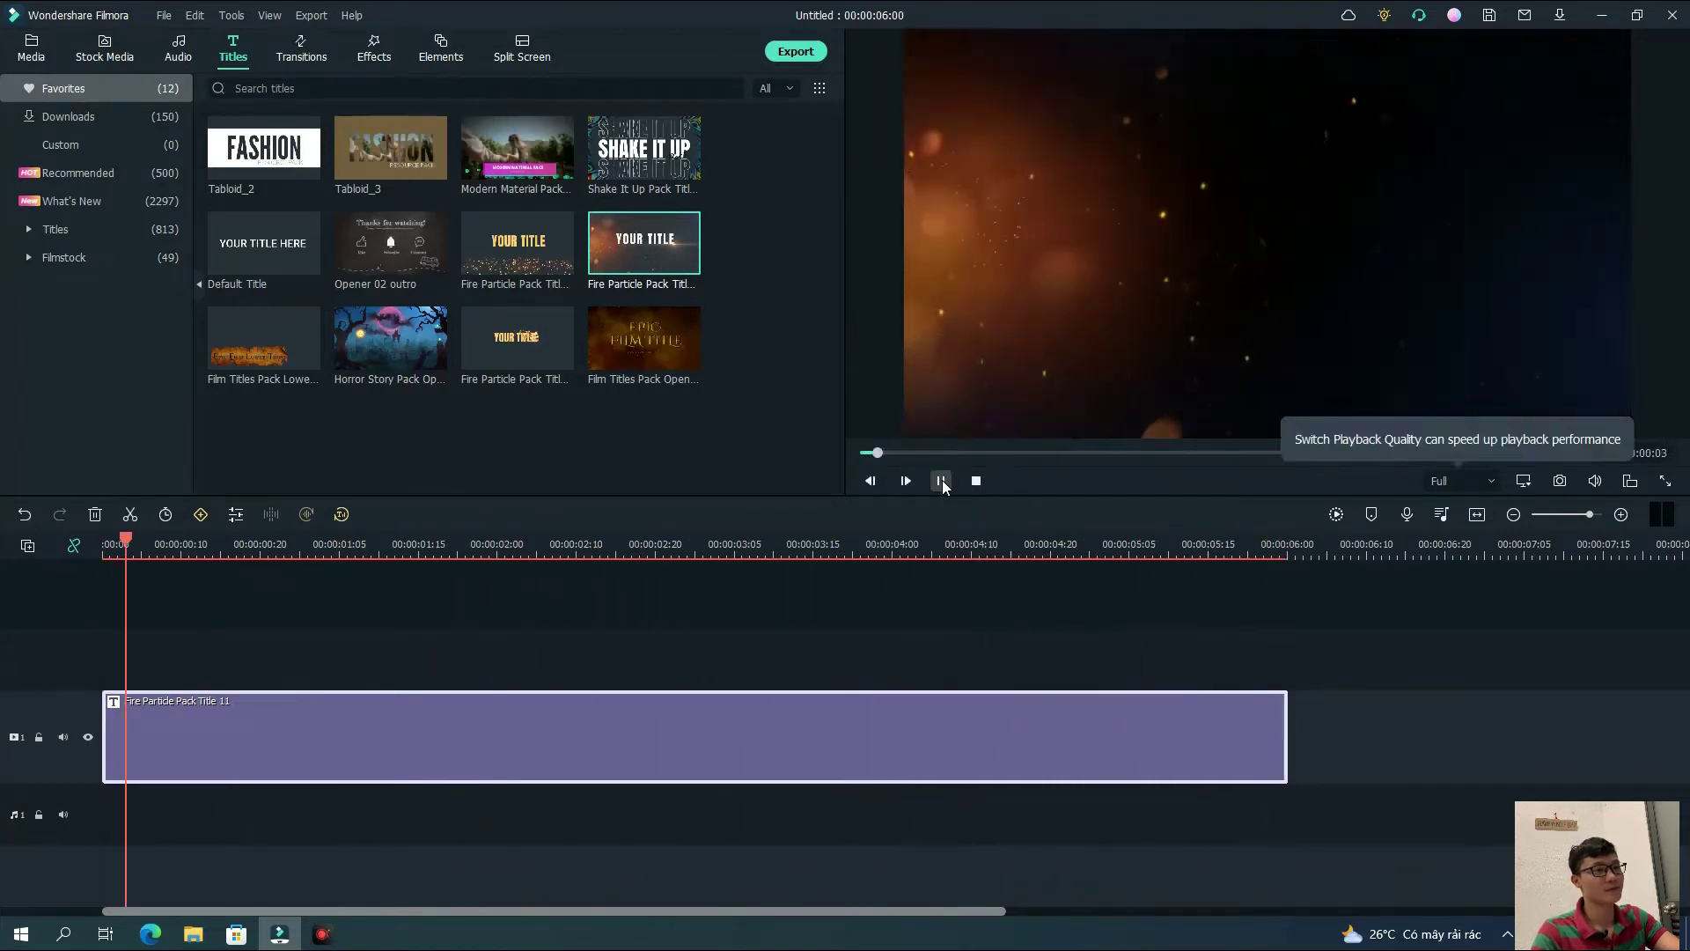
{"action": "left_click", "coordinate": [1113, 451]}
{"action": "left_click_drag", "start_coordinate": [222, 541], "coordinate": [923, 564]}
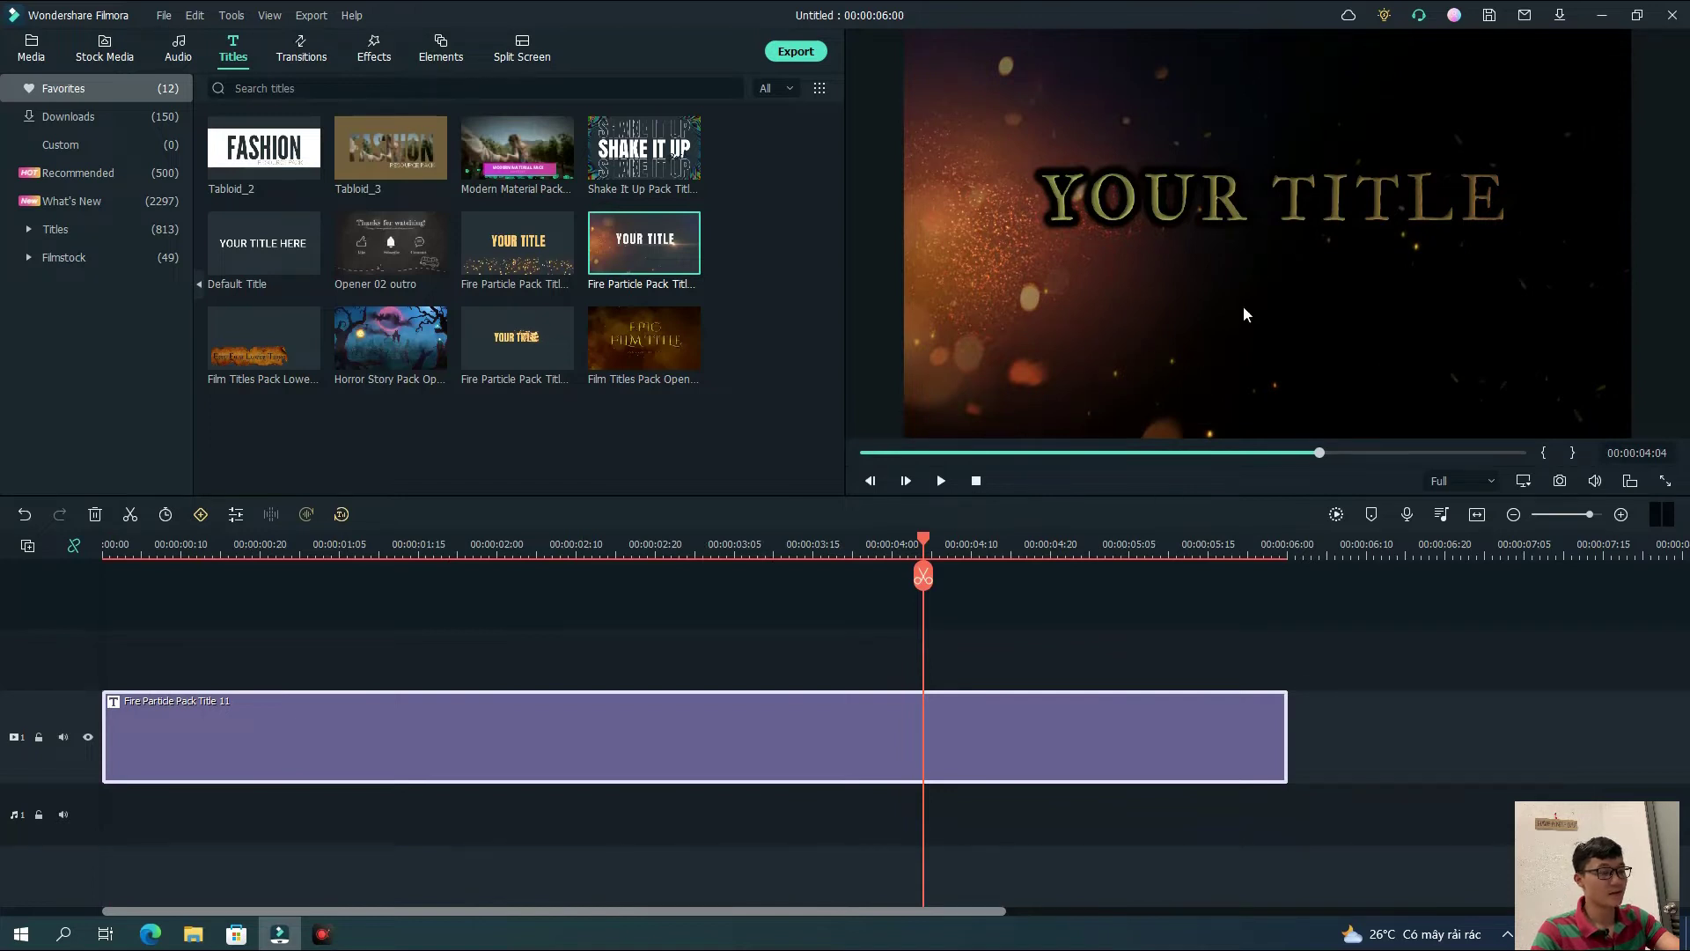
Search the recommended elements library for "petal"
{"action": "left_click", "coordinate": [441, 51]}
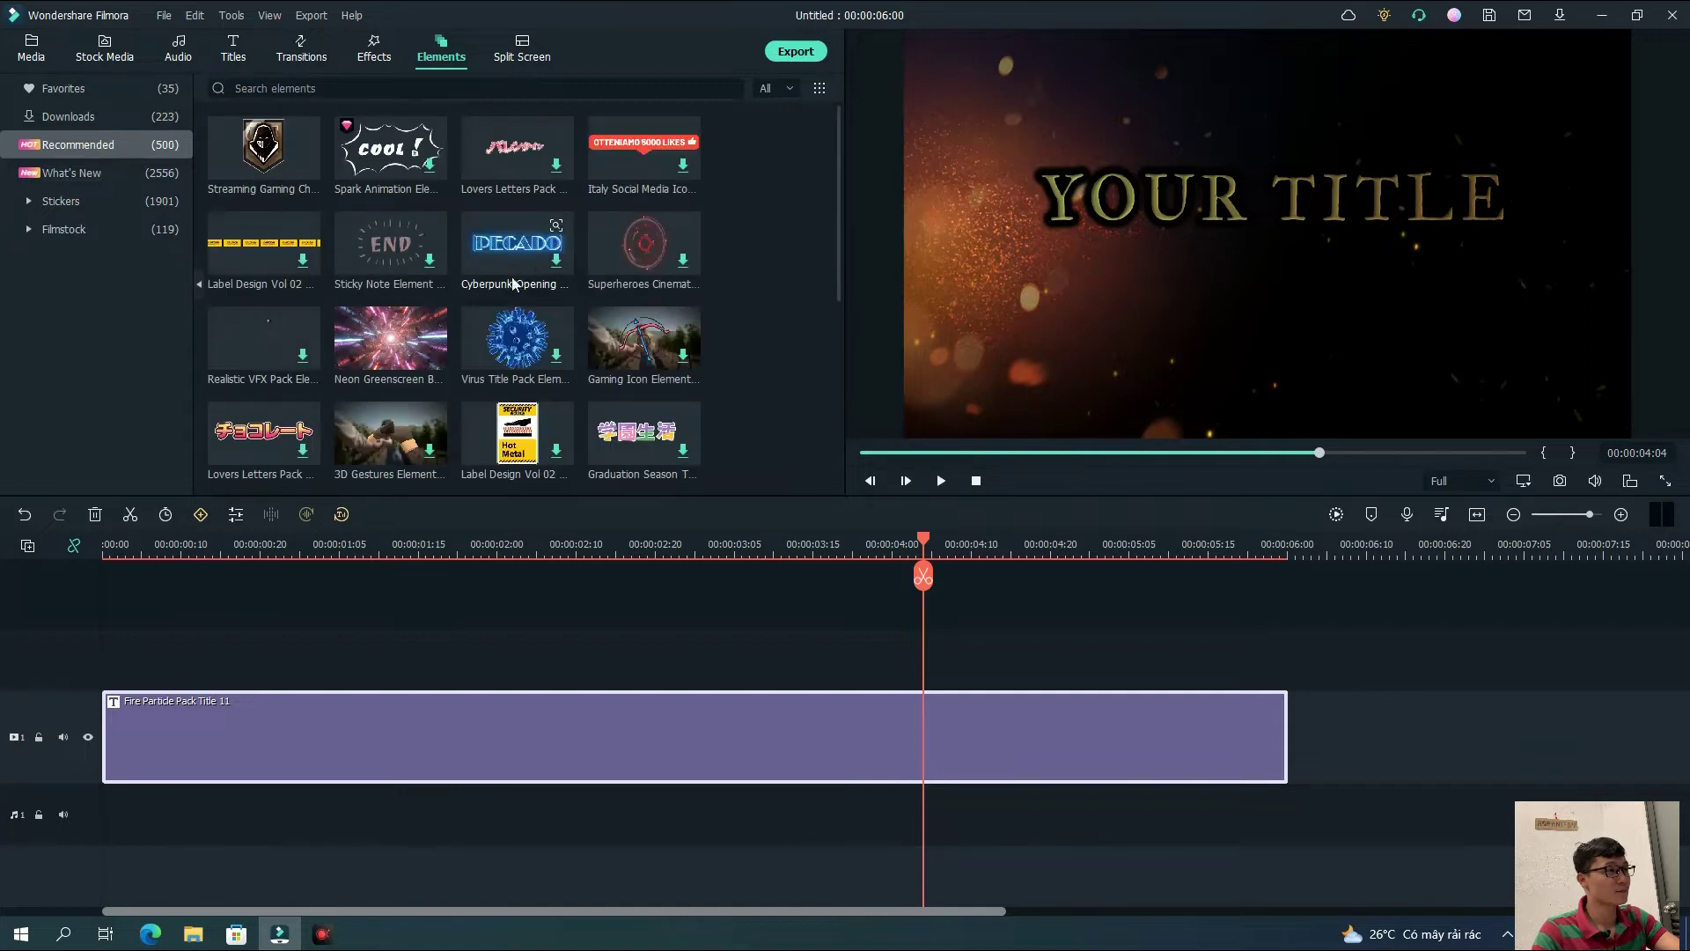
{"action": "left_click", "coordinate": [87, 95]}
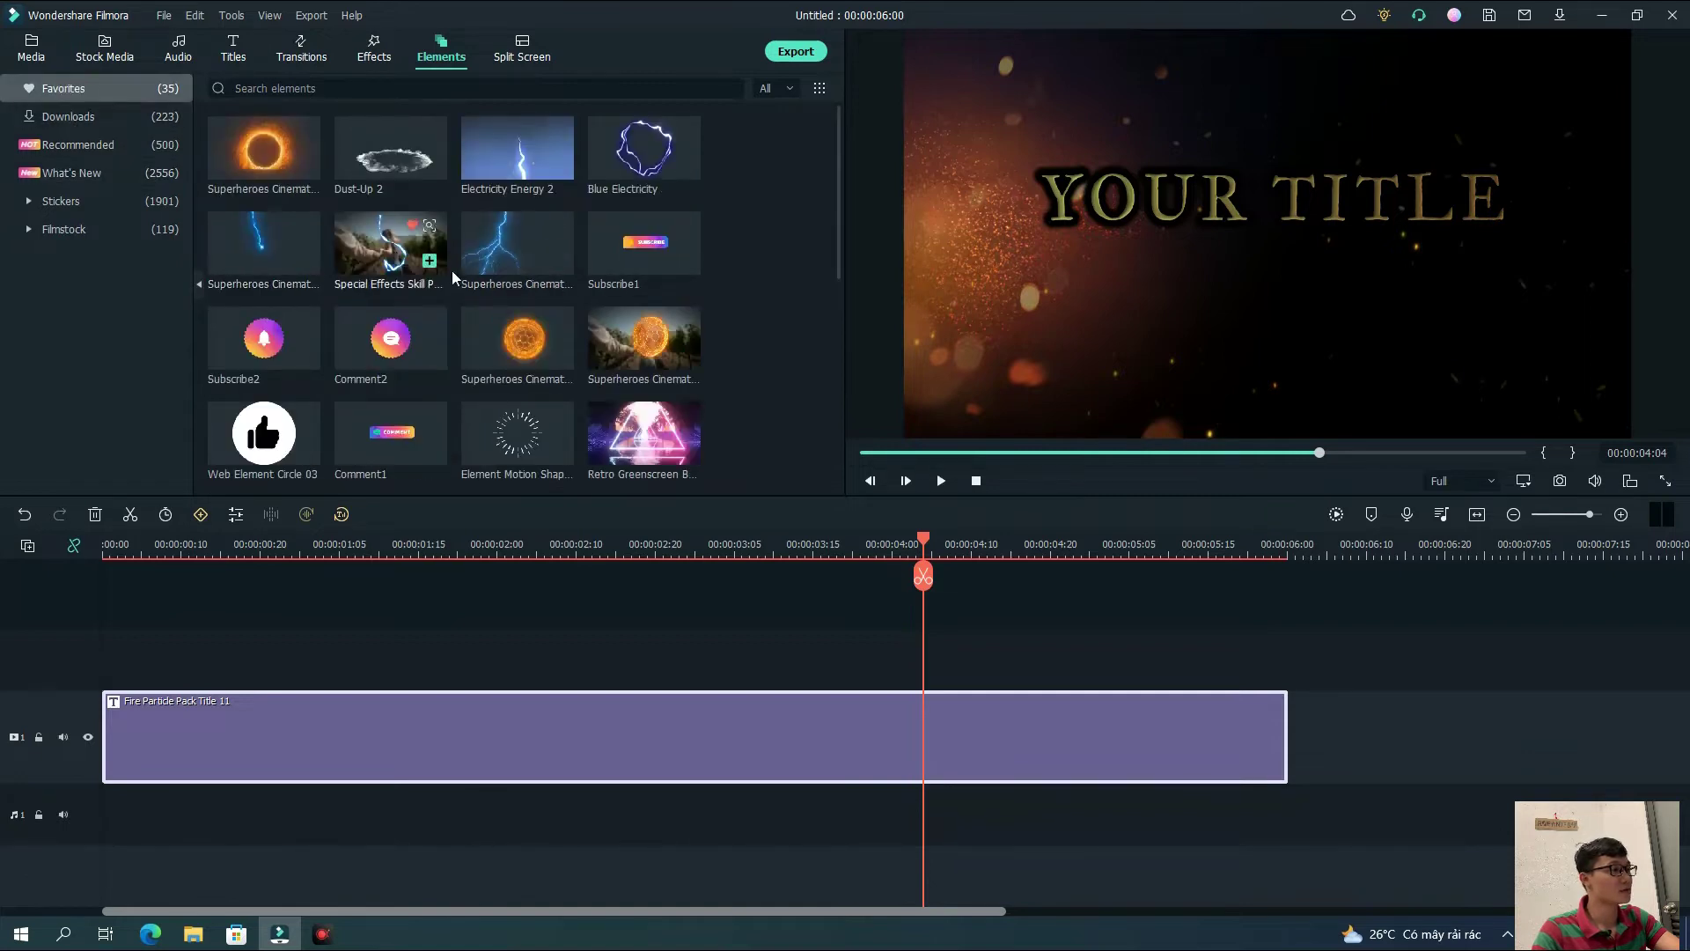
{"action": "scroll", "coordinate": [577, 309], "scroll_direction": "down", "scroll_amount": 5}
{"action": "scroll", "coordinate": [577, 309], "scroll_direction": "up", "scroll_amount": 5}
{"action": "left_click", "coordinate": [79, 145]}
{"action": "left_click", "coordinate": [255, 92]}
{"action": "type", "text": "petal"}
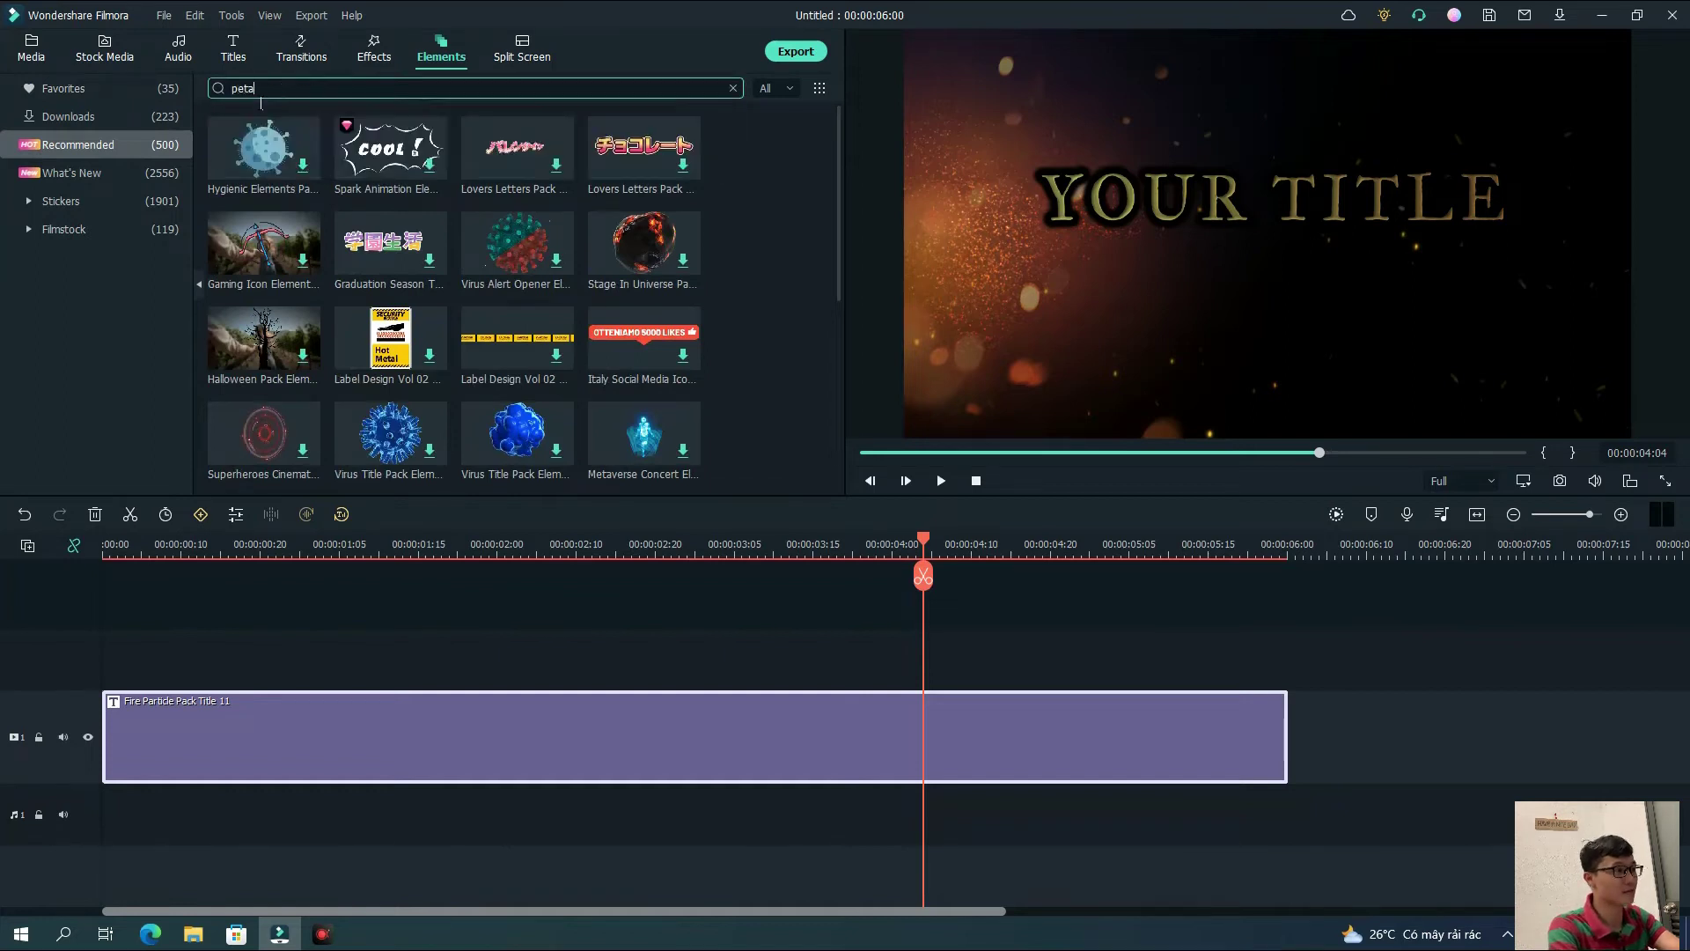
{"action": "key", "text": "Return"}
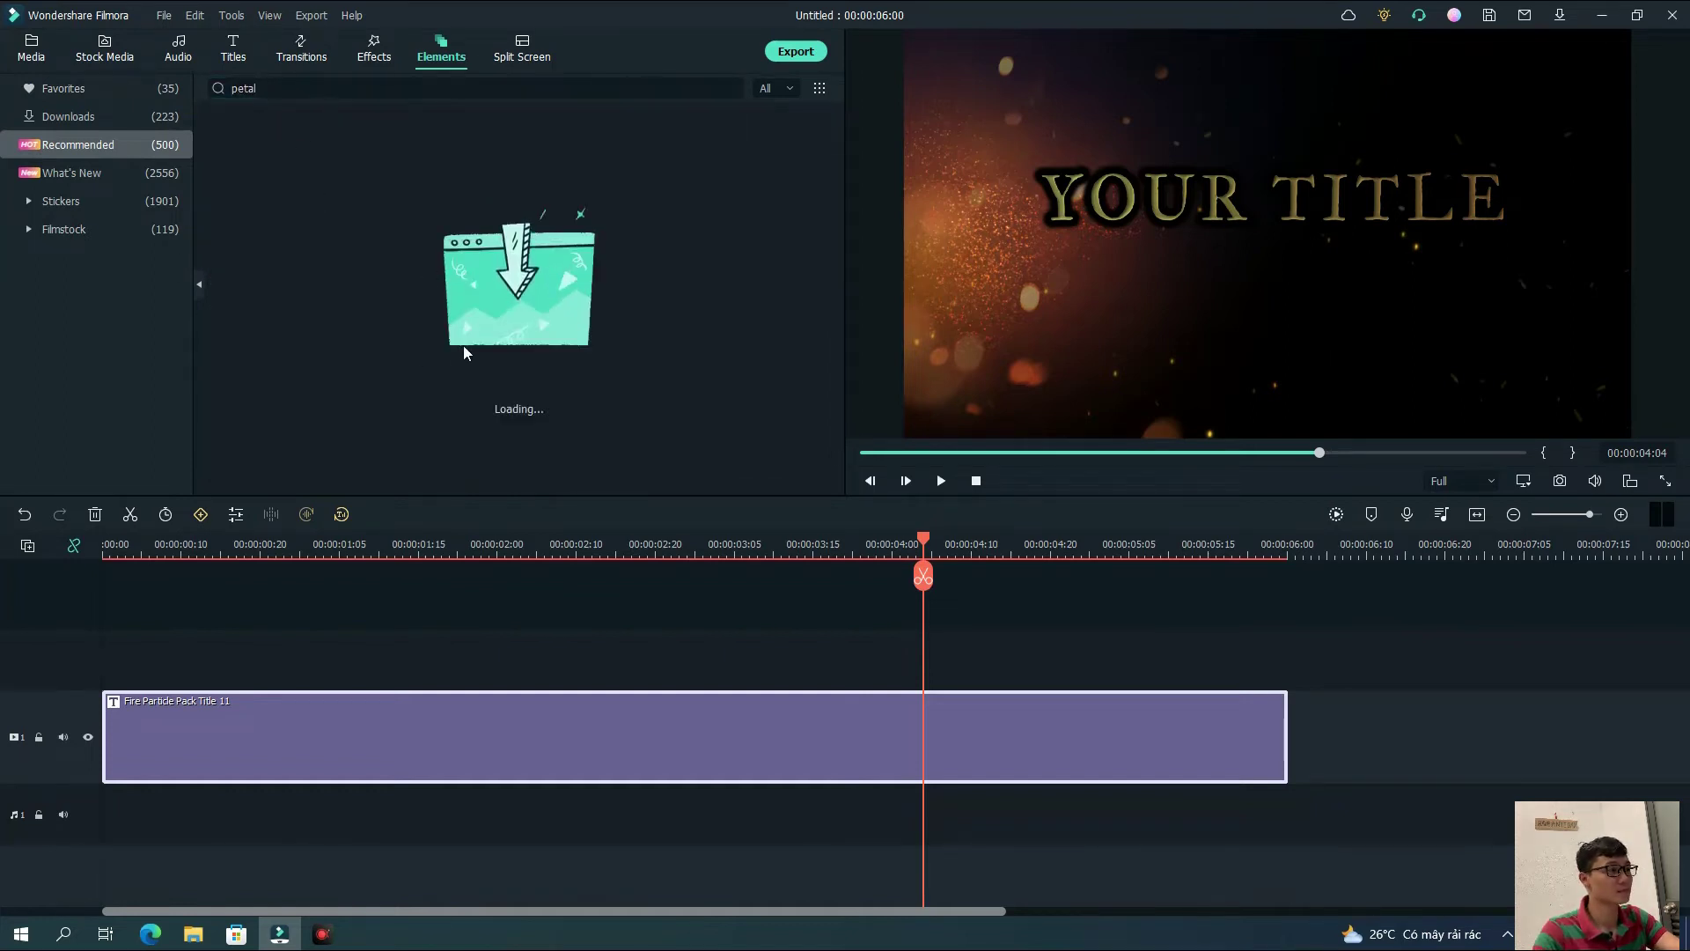
Place the Petals (Gold) 1 element on the track above the title and trim it to end with the title at 00:00:06:00
{"action": "mouse_move", "coordinate": [411, 192]}
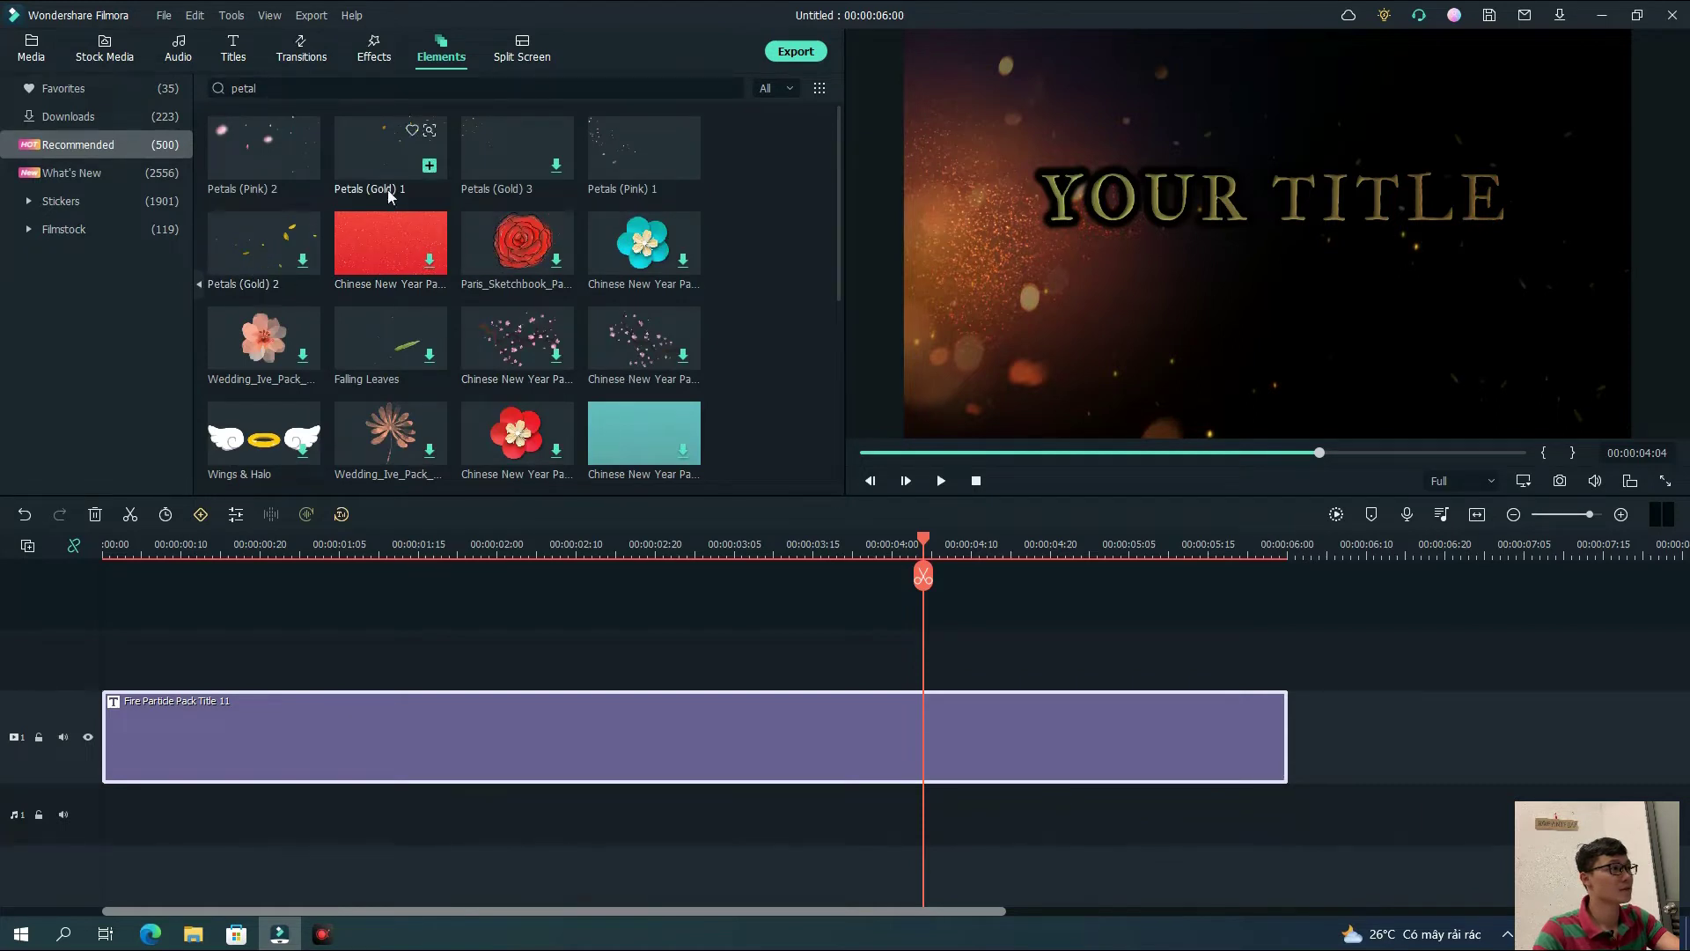
{"action": "left_click_drag", "start_coordinate": [382, 194], "coordinate": [13, 658]}
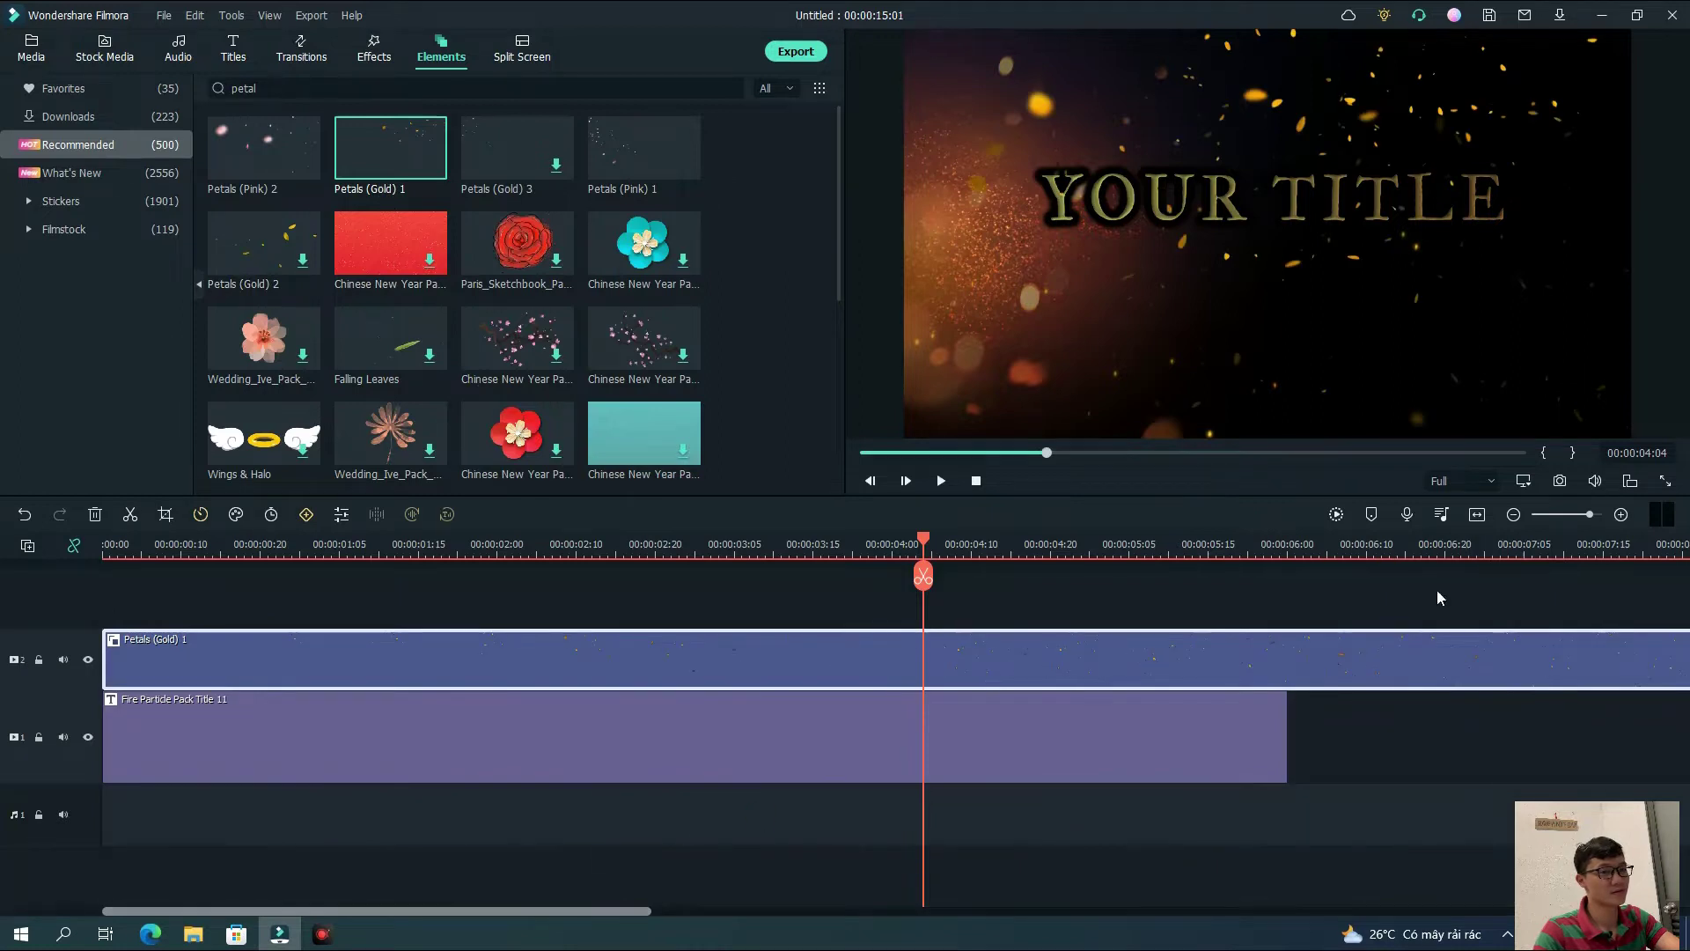
{"action": "left_click", "coordinate": [1539, 662]}
{"action": "left_click_drag", "start_coordinate": [1616, 669], "coordinate": [705, 678]}
Play the title with its petals overlay from the start and pause at about 00:00:02:01
{"action": "left_click_drag", "start_coordinate": [517, 550], "coordinate": [104, 546]}
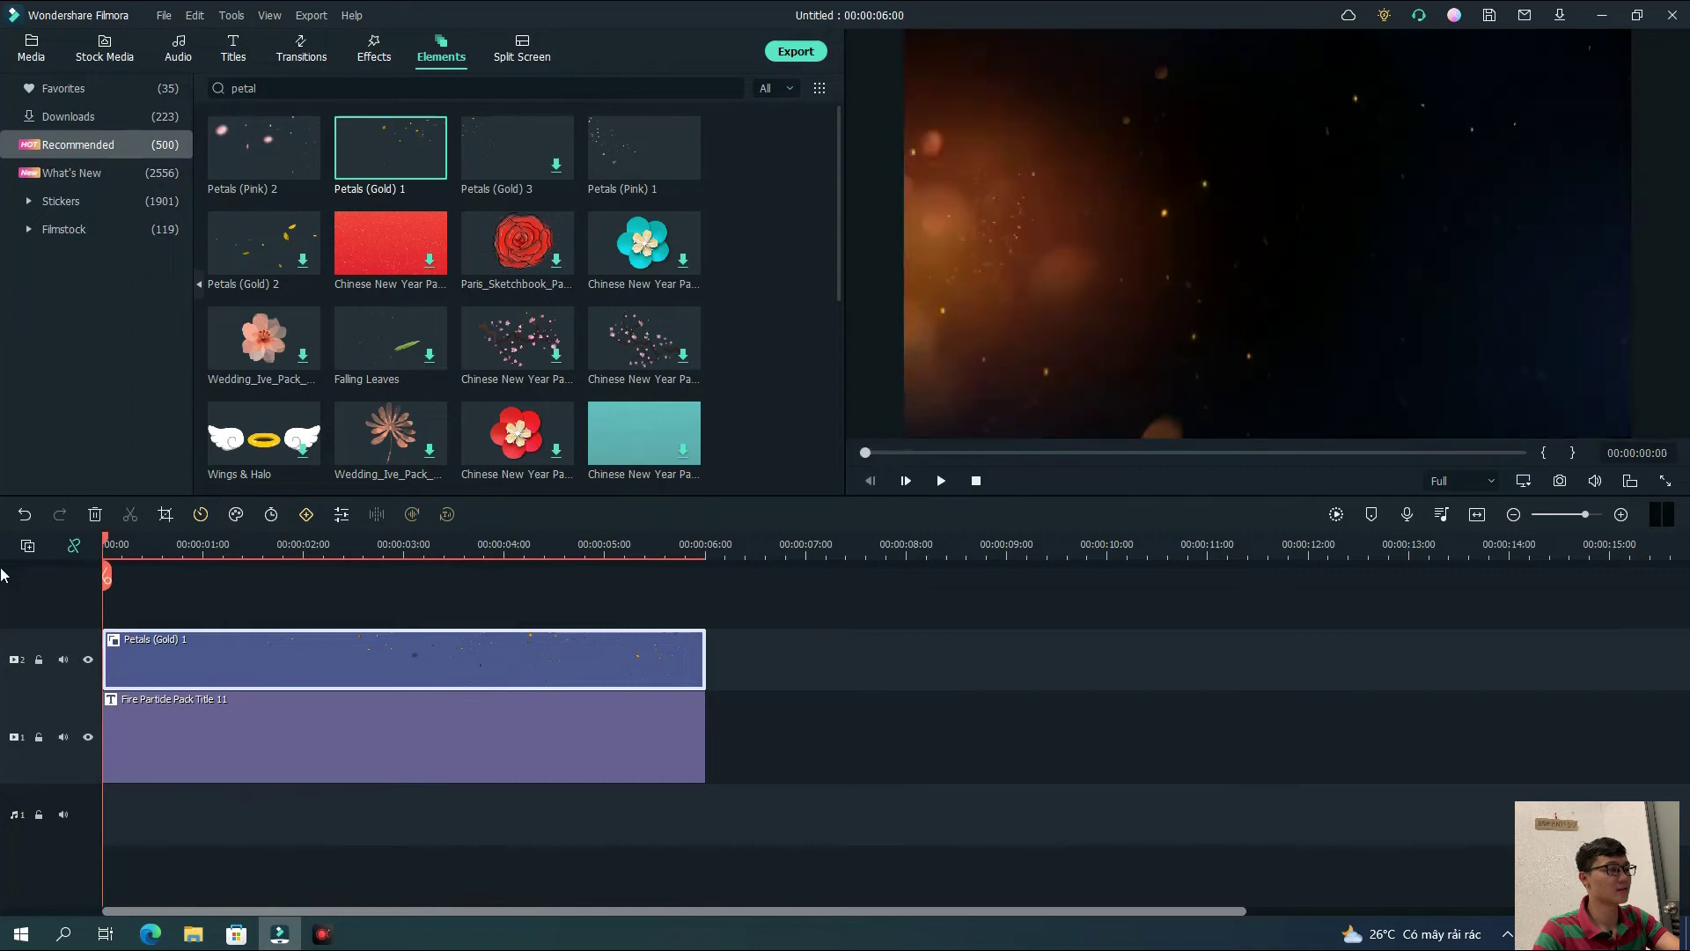
{"action": "left_click", "coordinate": [941, 480]}
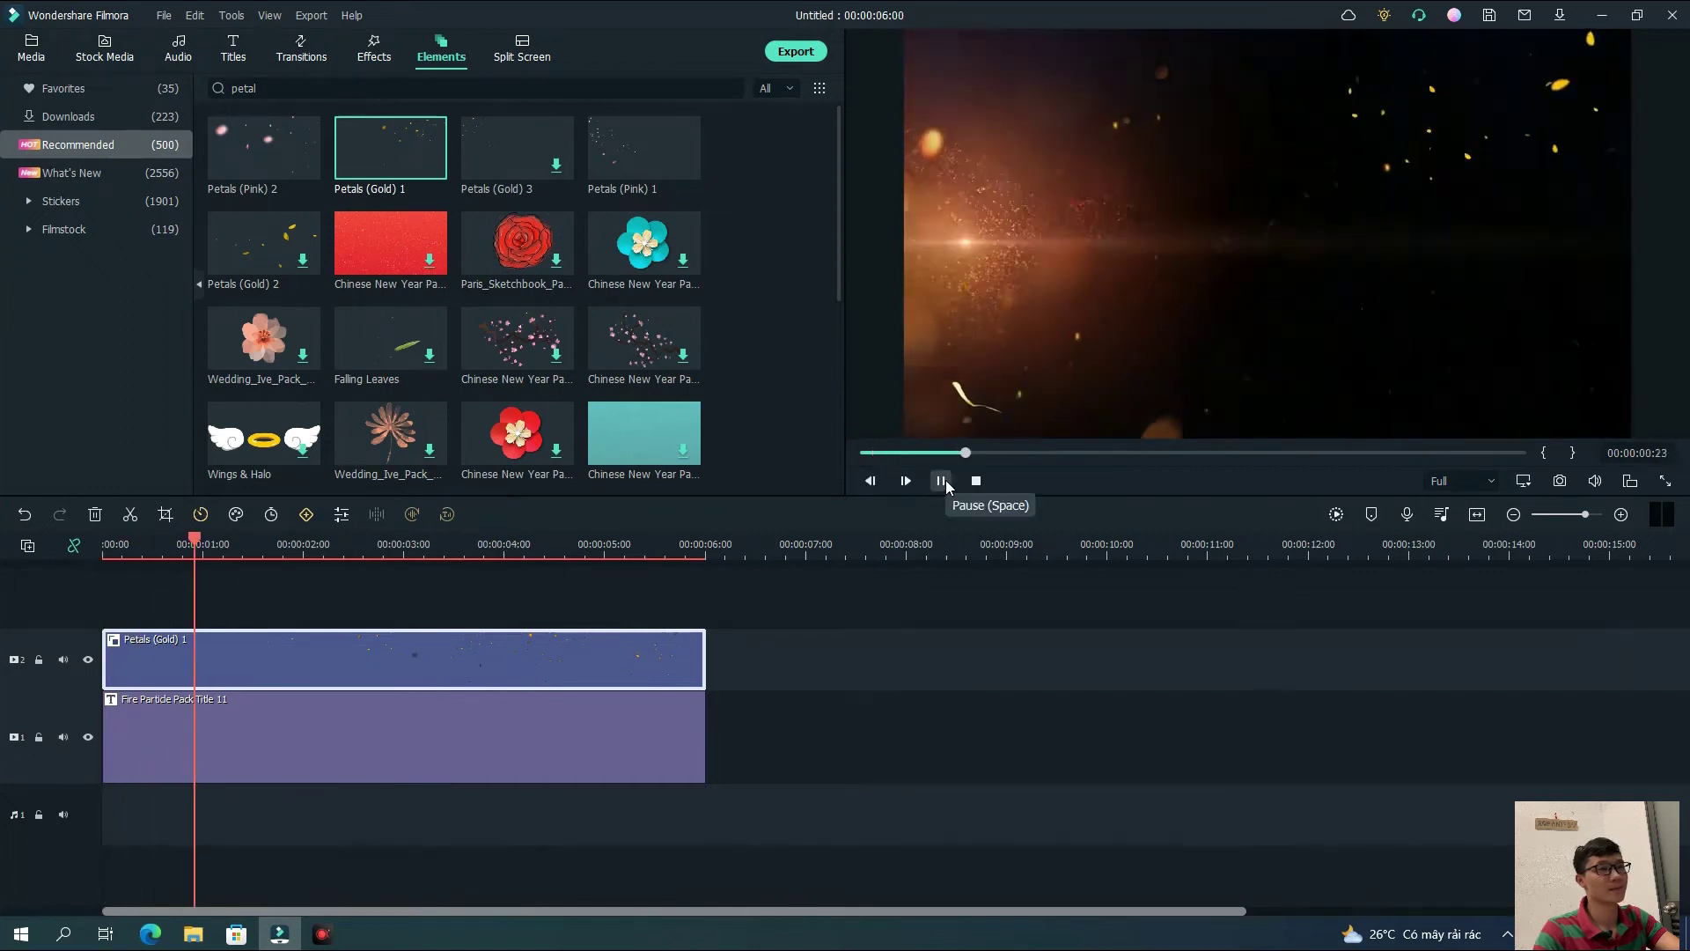
{"action": "left_click", "coordinate": [941, 481]}
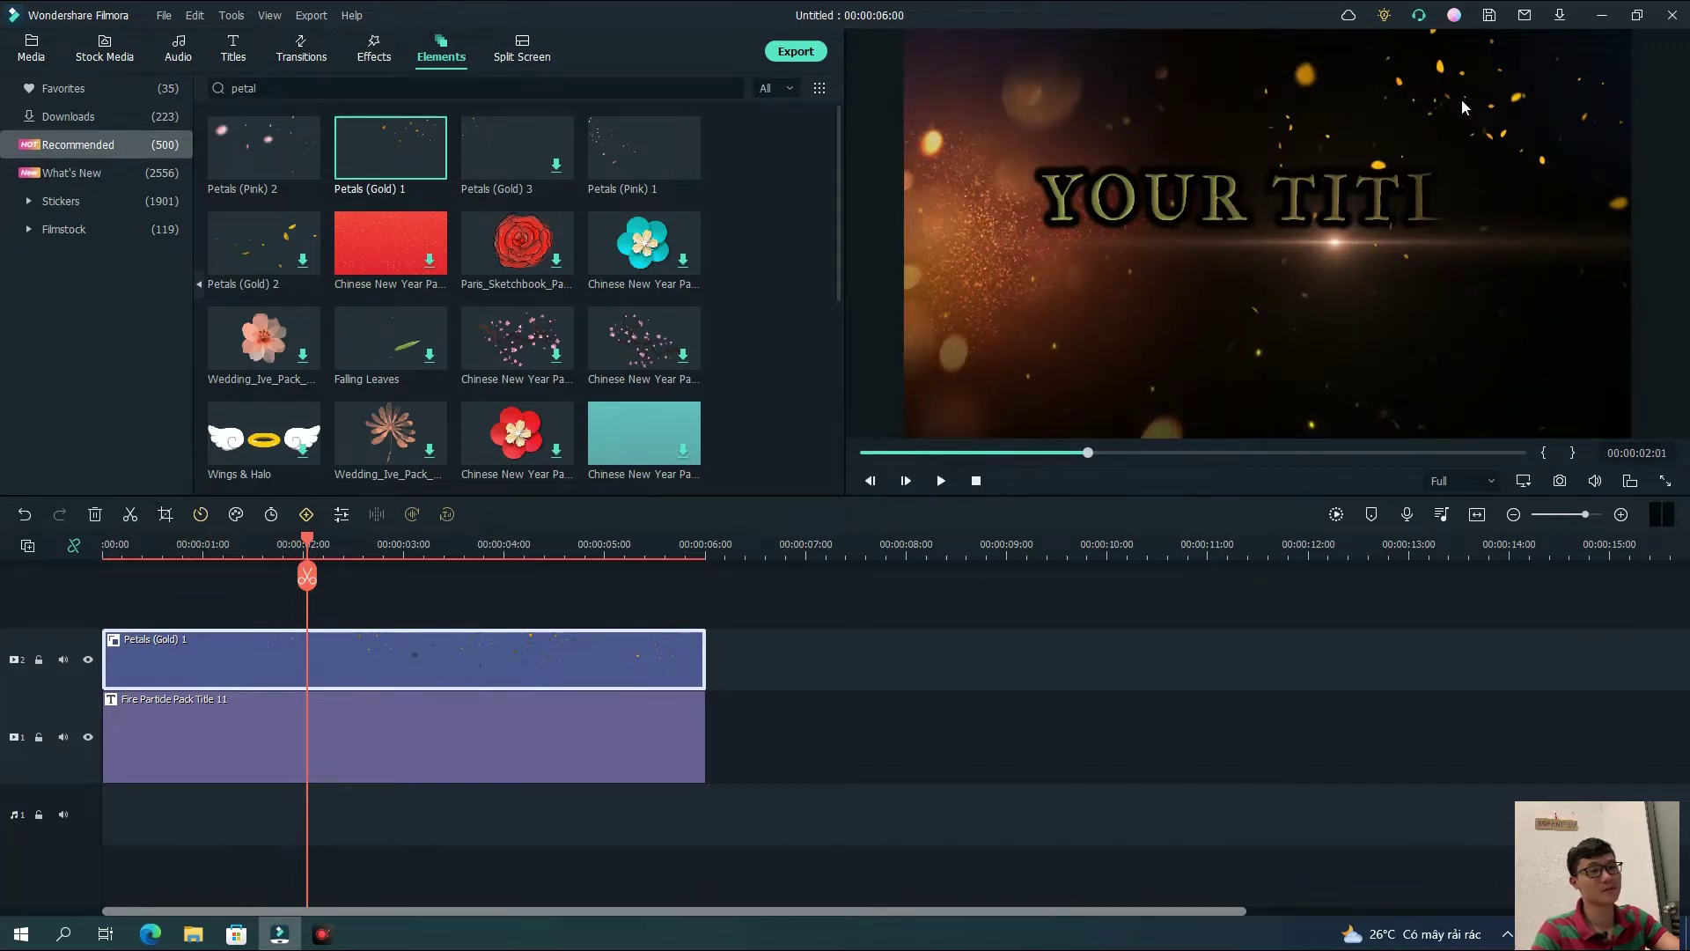
Rotate the petals overlay 180 degrees so the petals sit in the lower part, and realign it with the full frame
{"action": "left_click", "coordinate": [1103, 406]}
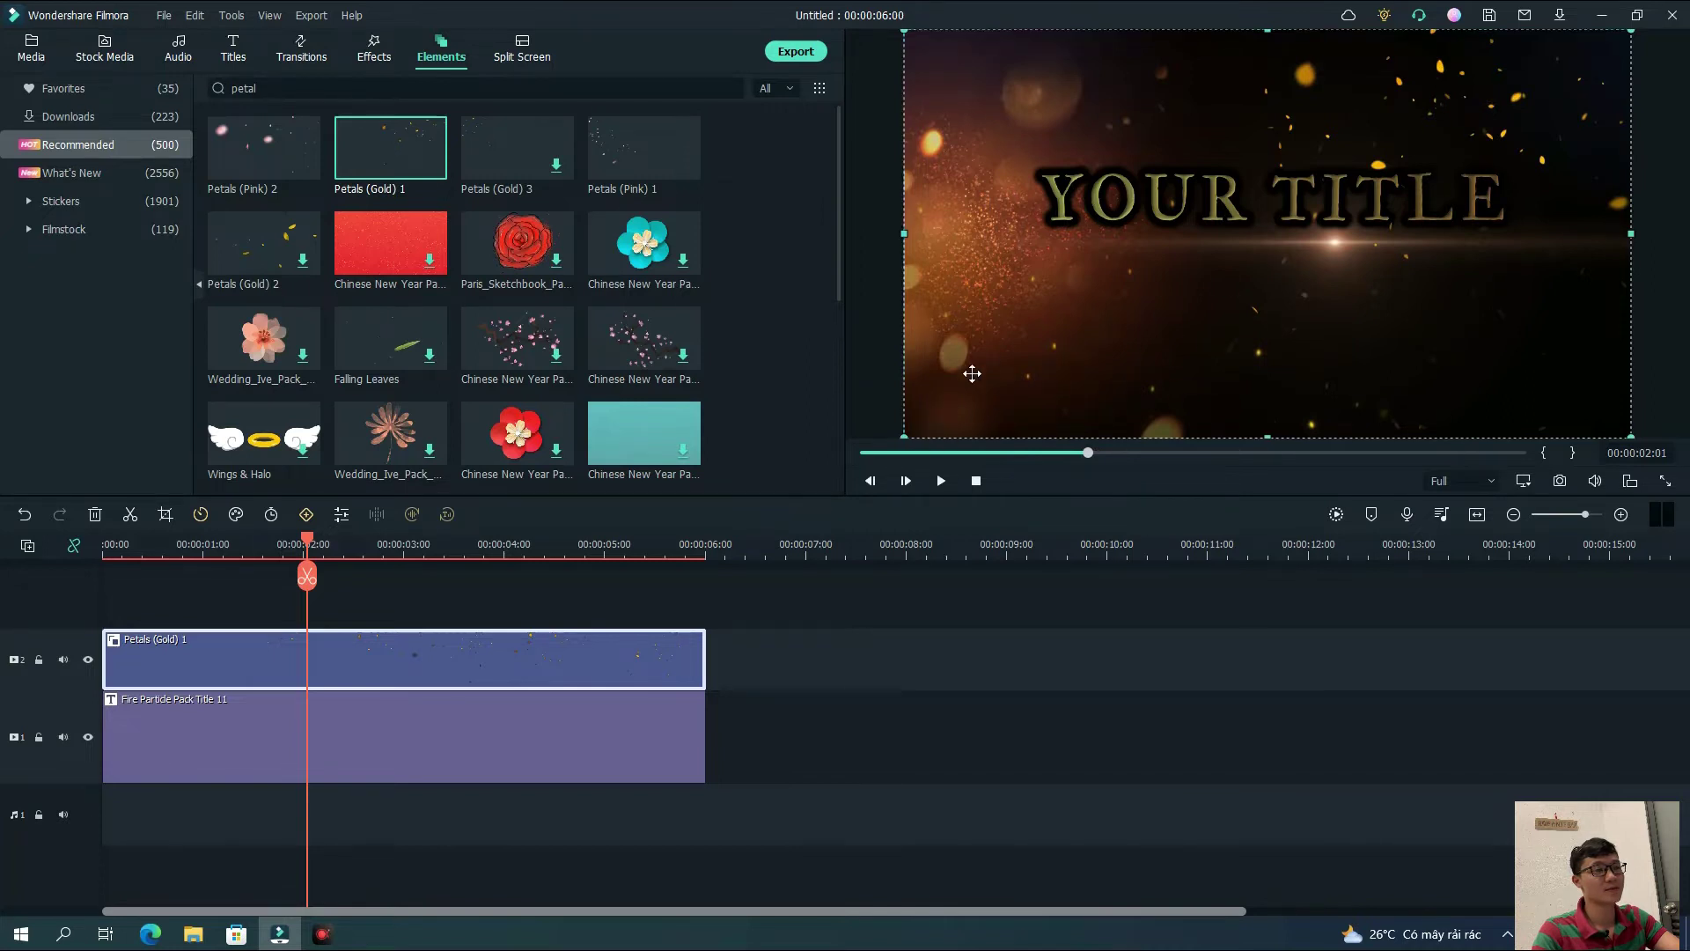
{"action": "left_click_drag", "start_coordinate": [1307, 107], "coordinate": [1308, 175]}
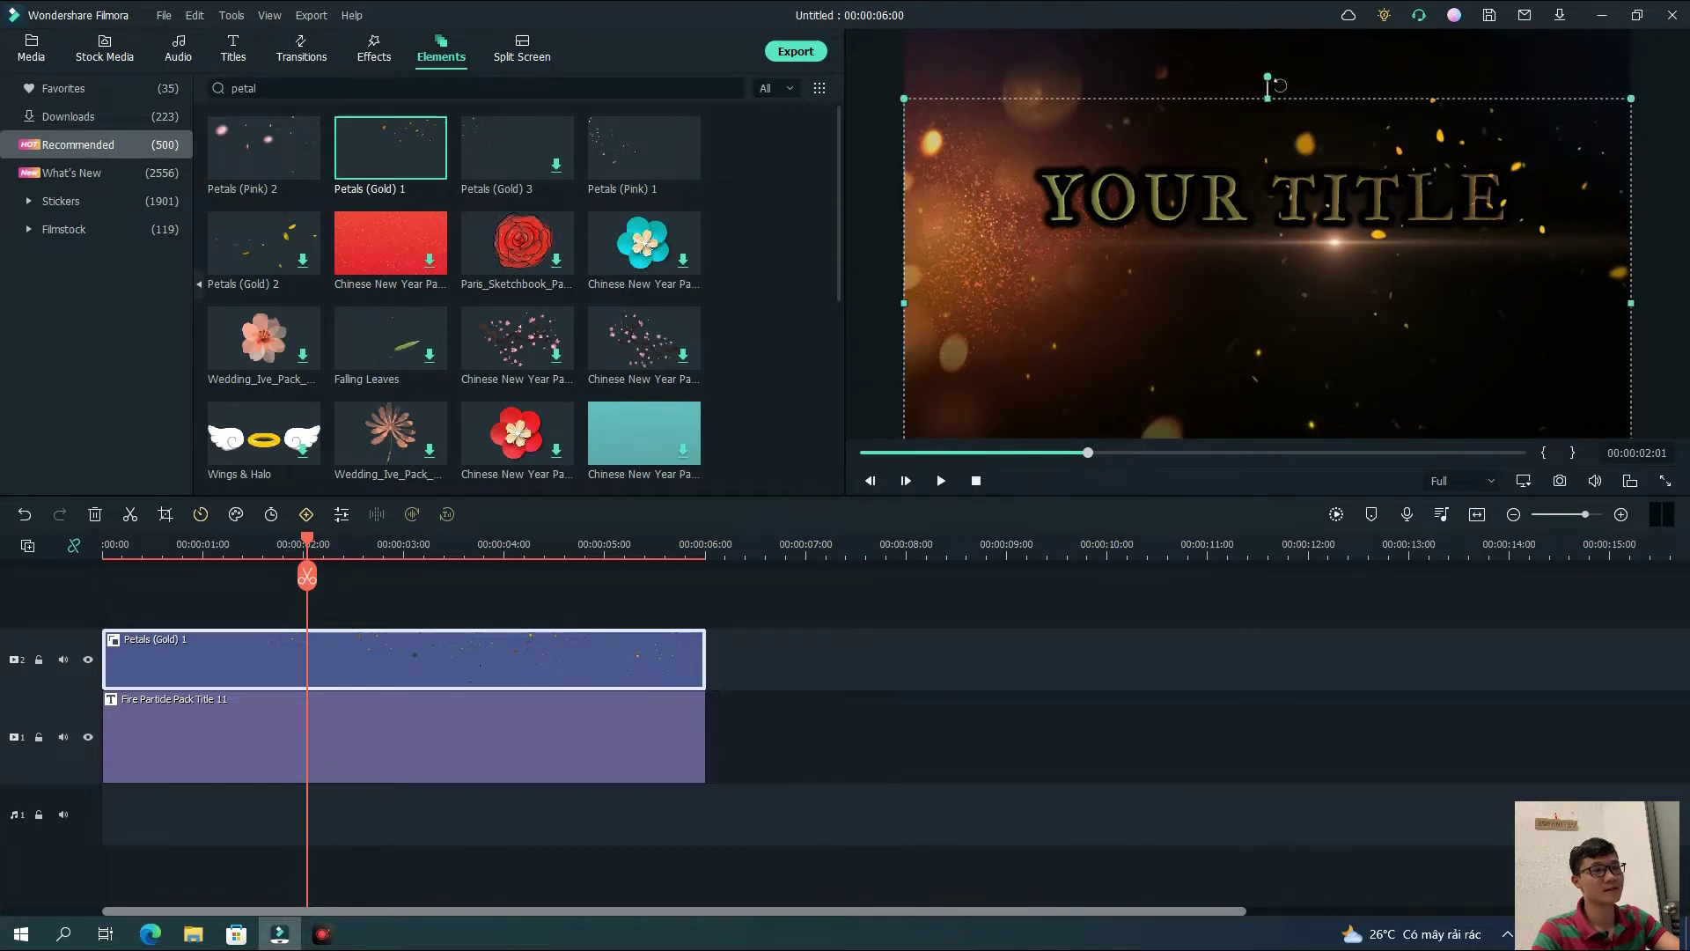
{"action": "left_click_drag", "start_coordinate": [1274, 88], "coordinate": [1241, 308]}
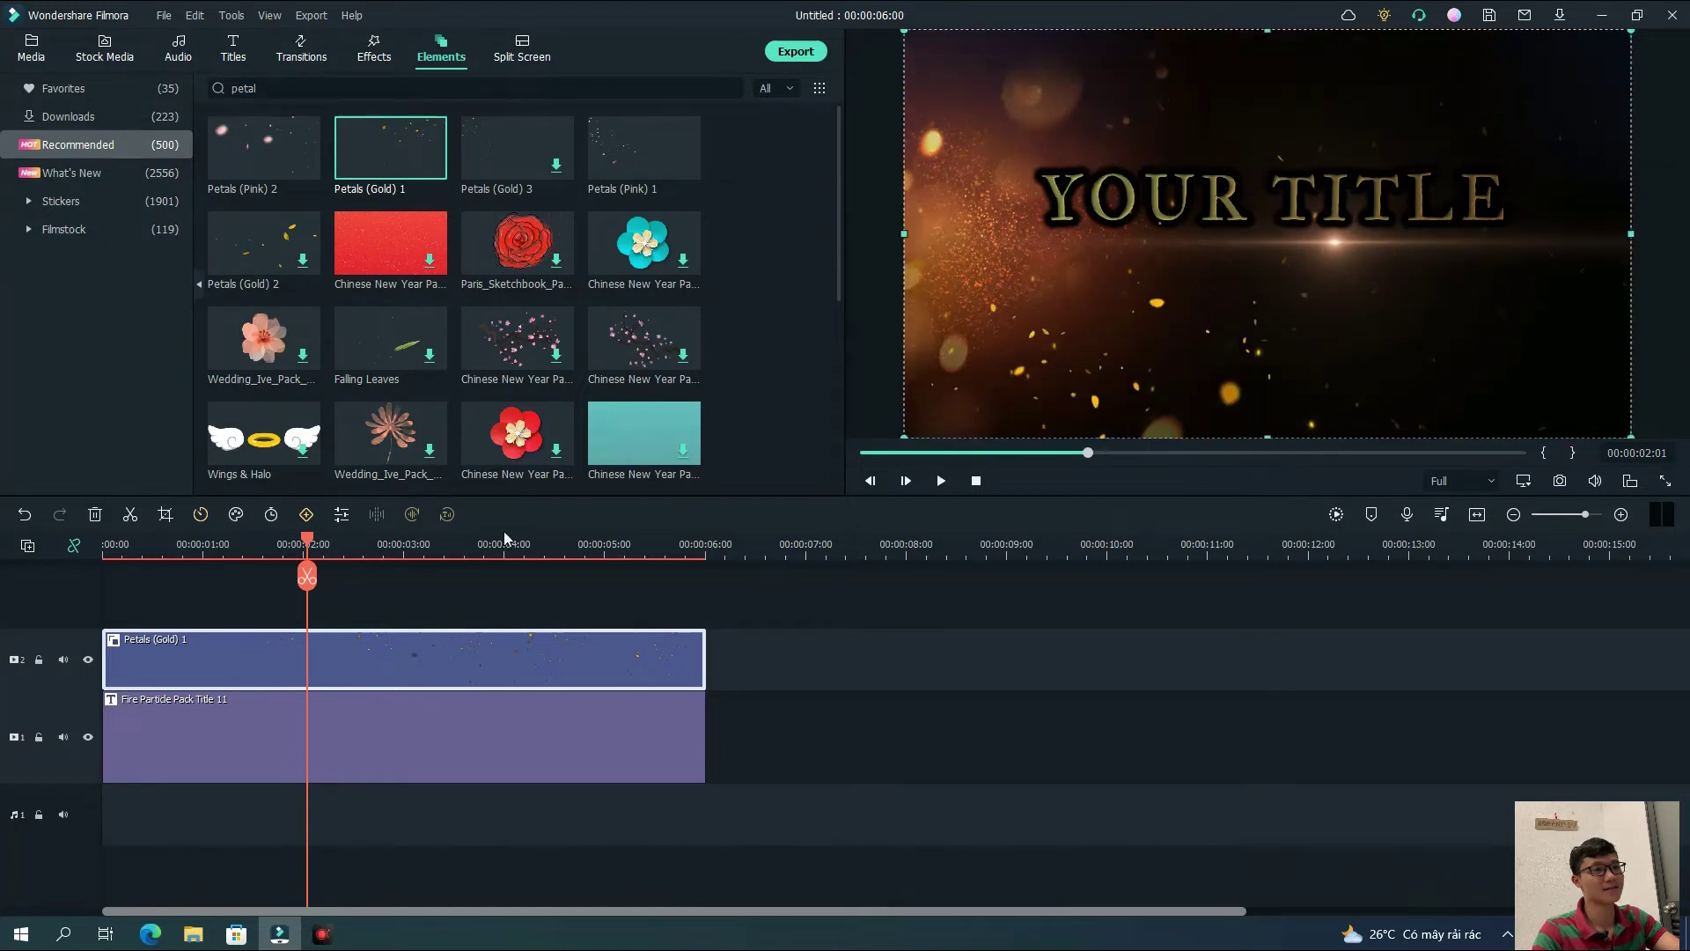
Play the rotated petals overlay from the start and pause at about 00:00:04:07
{"action": "left_click_drag", "start_coordinate": [310, 541], "coordinate": [104, 544]}
{"action": "left_click", "coordinate": [940, 480]}
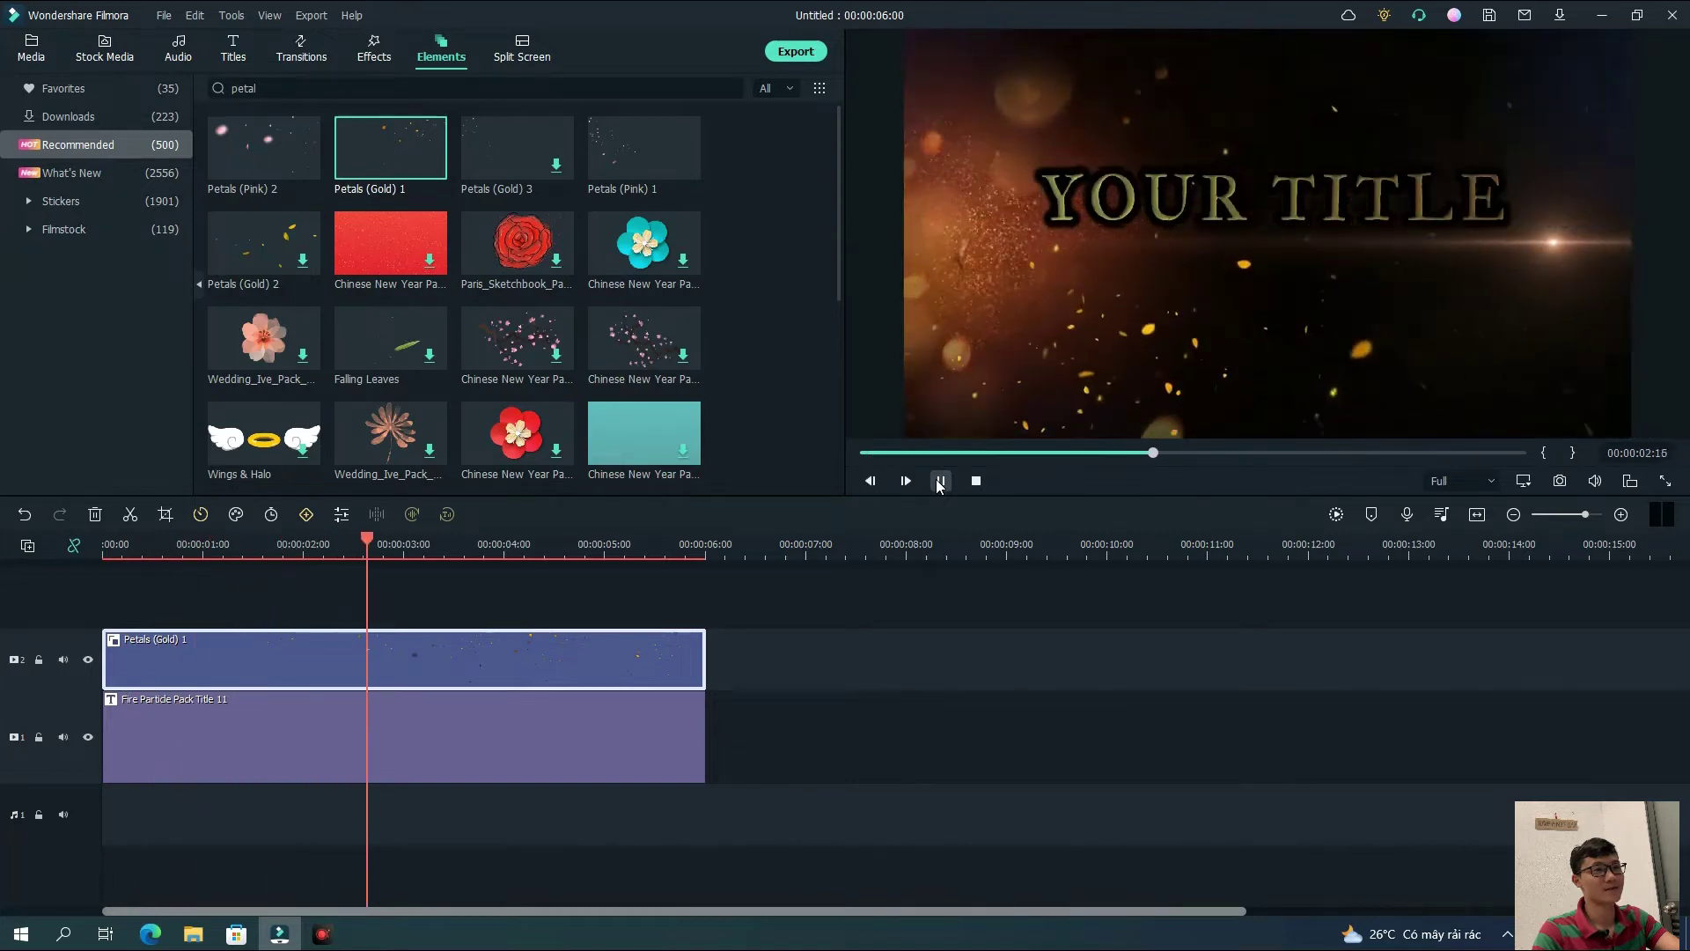
{"action": "left_click", "coordinate": [940, 480]}
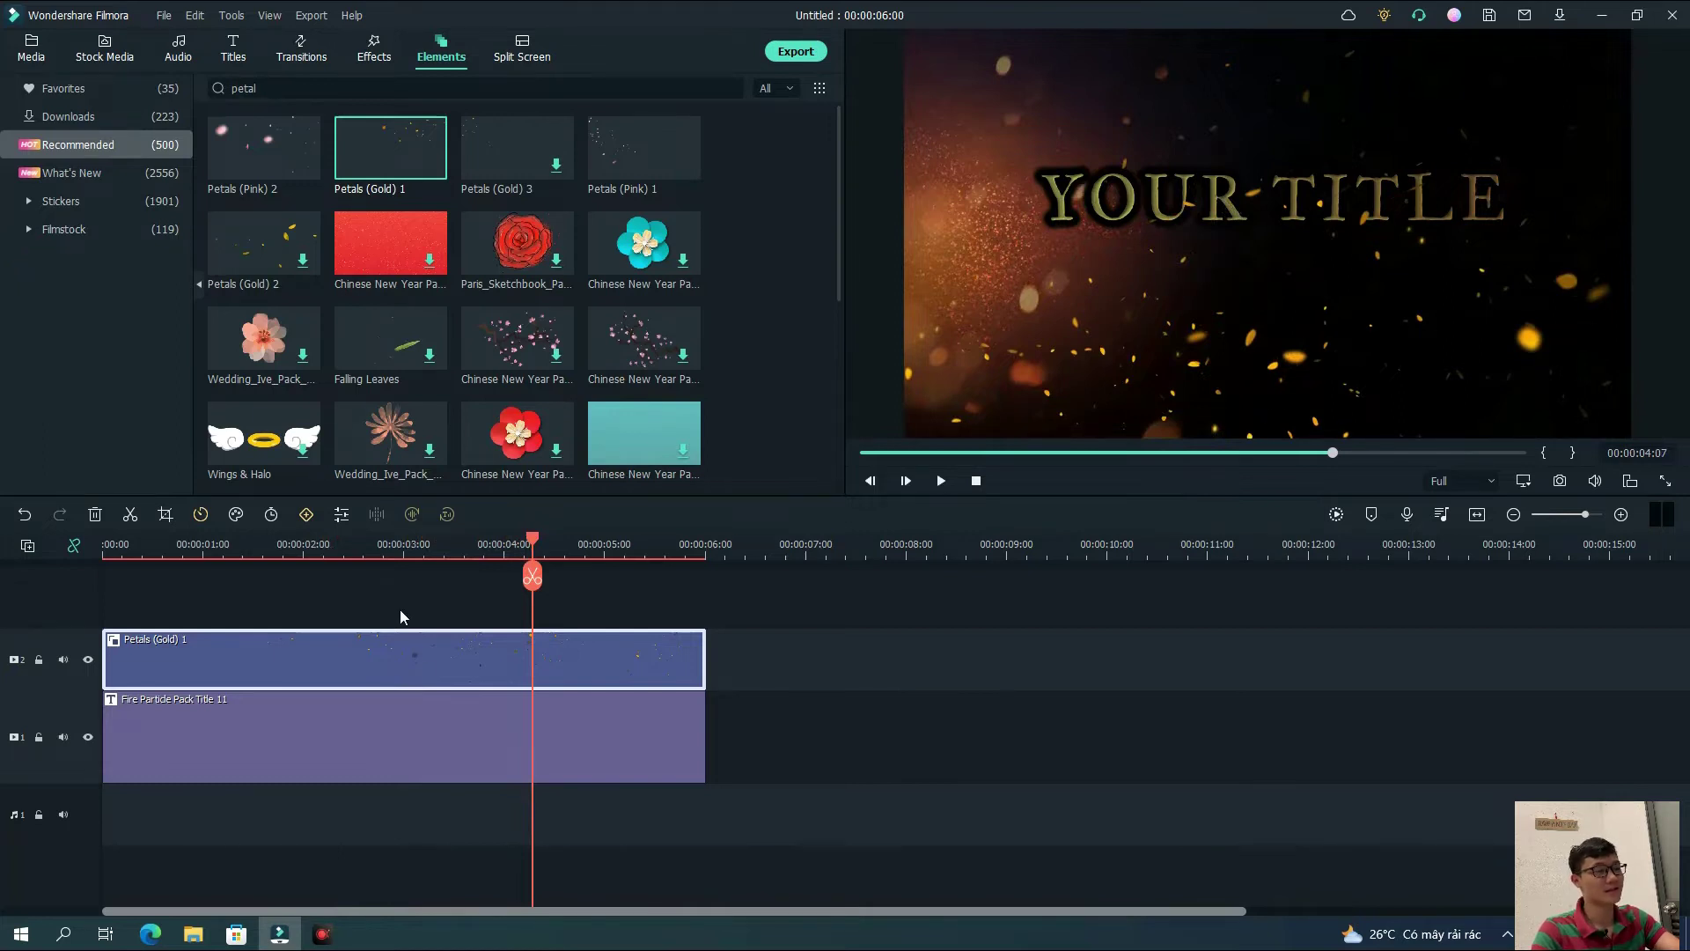
Adjust the petals clip's tone to contrast 38, saturation 49 and brightness about -64, and apply the color changes
{"action": "double_click", "coordinate": [470, 653]}
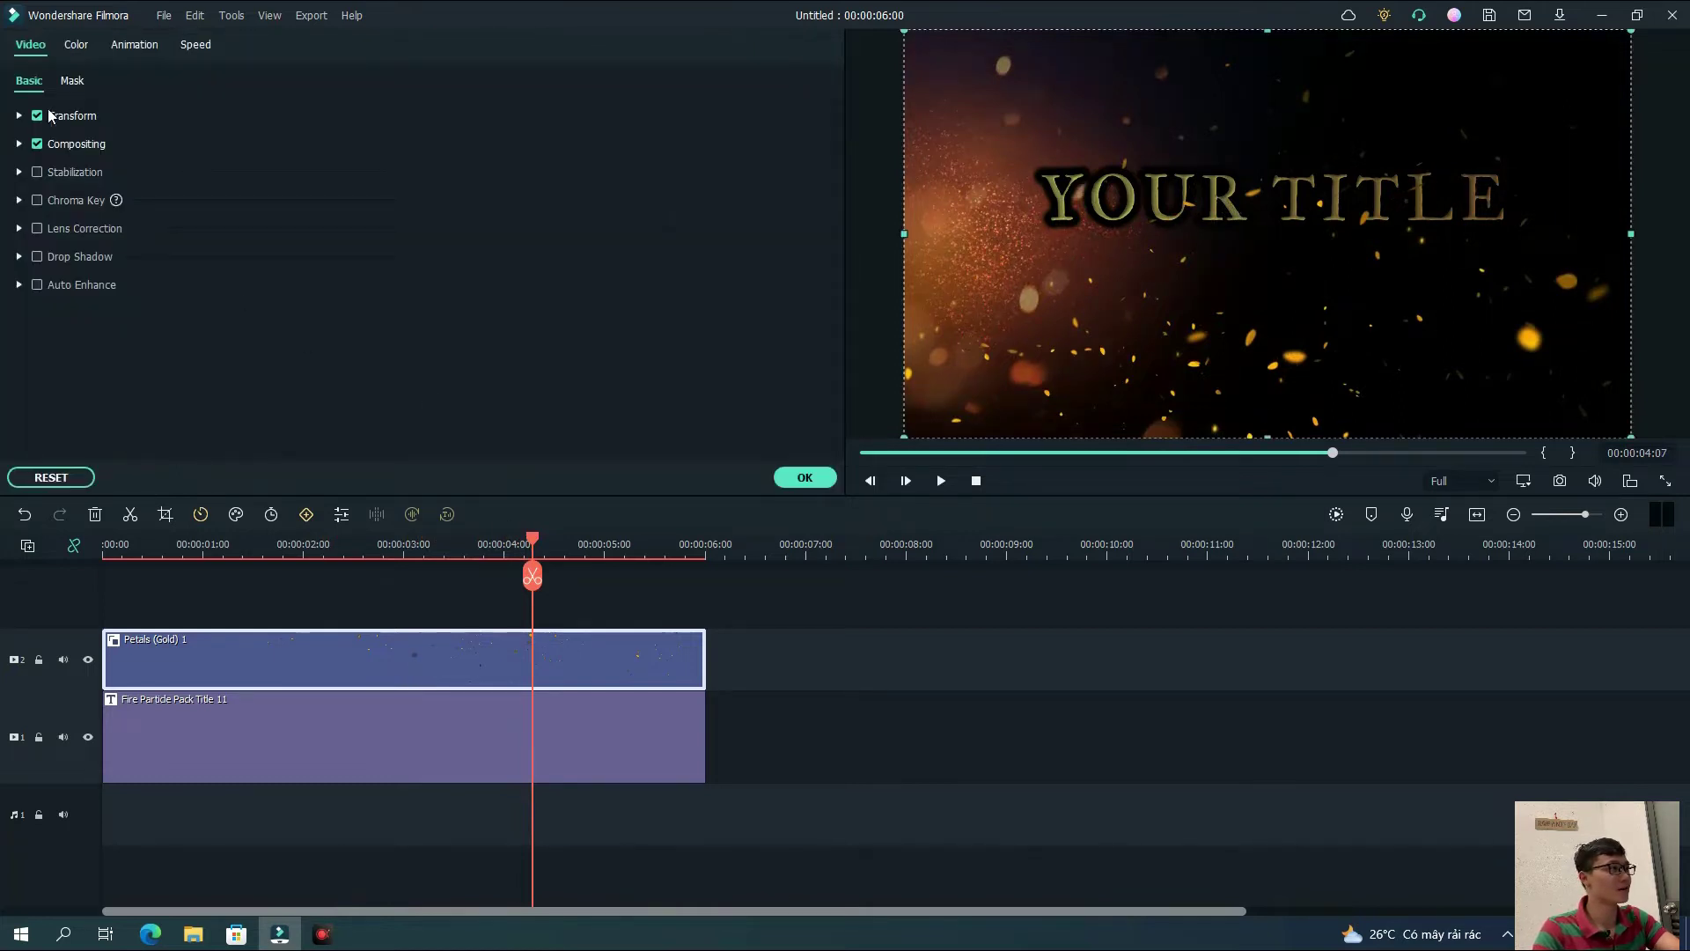
{"action": "left_click", "coordinate": [20, 146]}
{"action": "left_click", "coordinate": [19, 143]}
{"action": "left_click", "coordinate": [77, 48]}
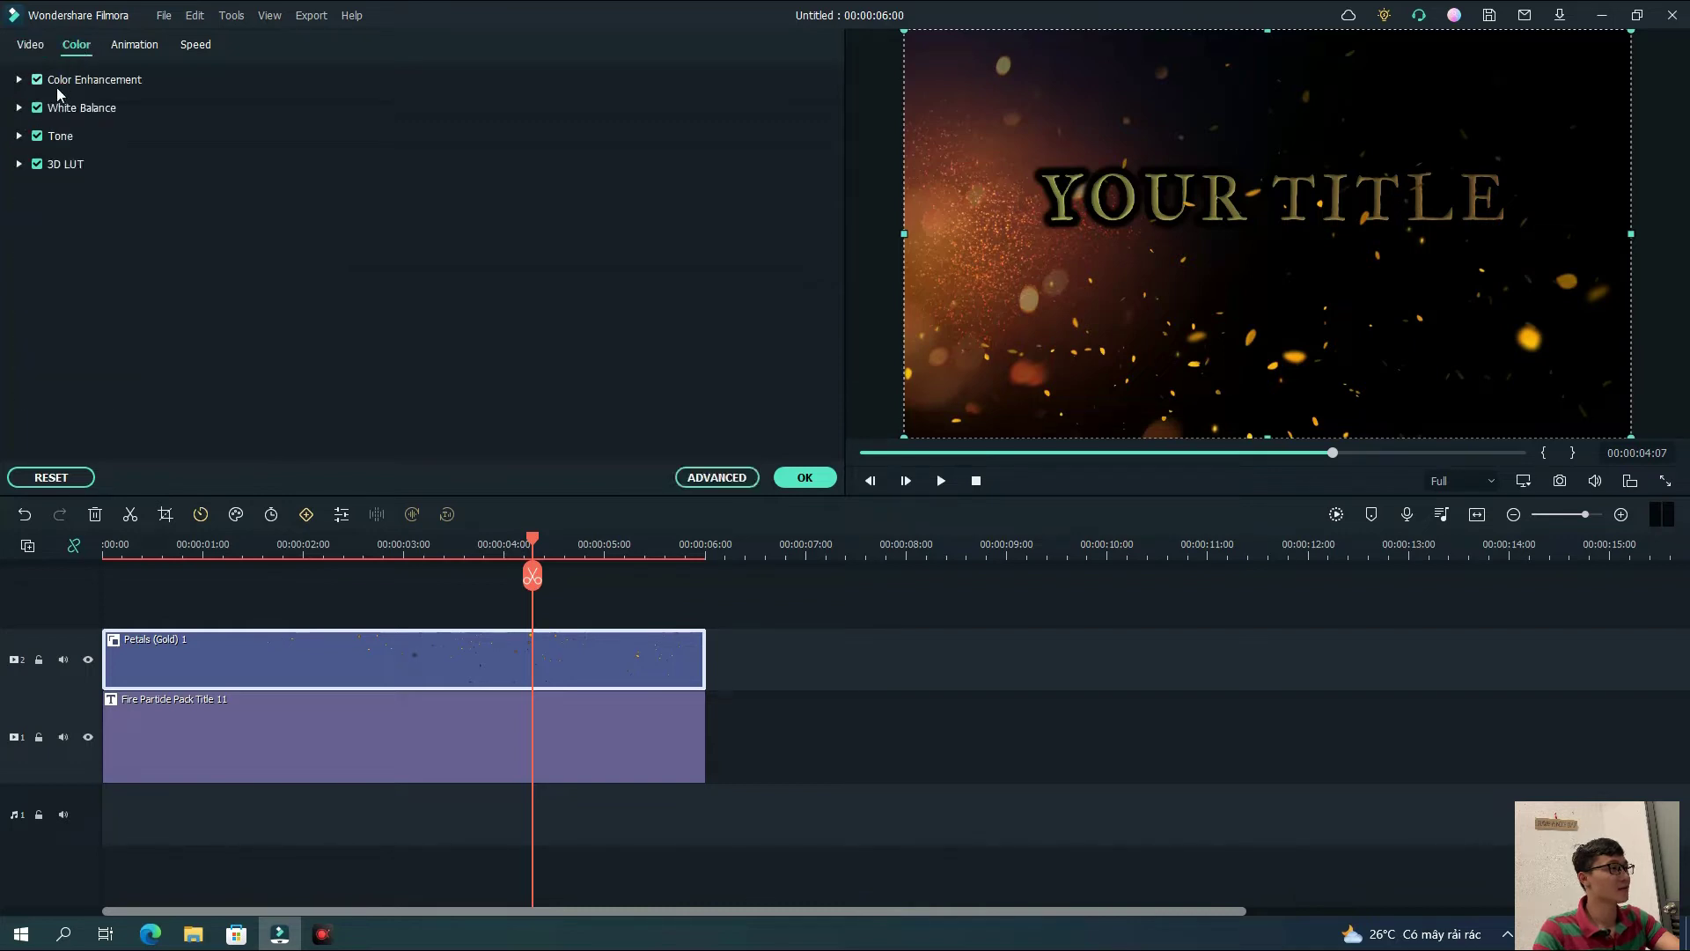
{"action": "left_click", "coordinate": [19, 135]}
{"action": "left_click_drag", "start_coordinate": [411, 192], "coordinate": [343, 244]}
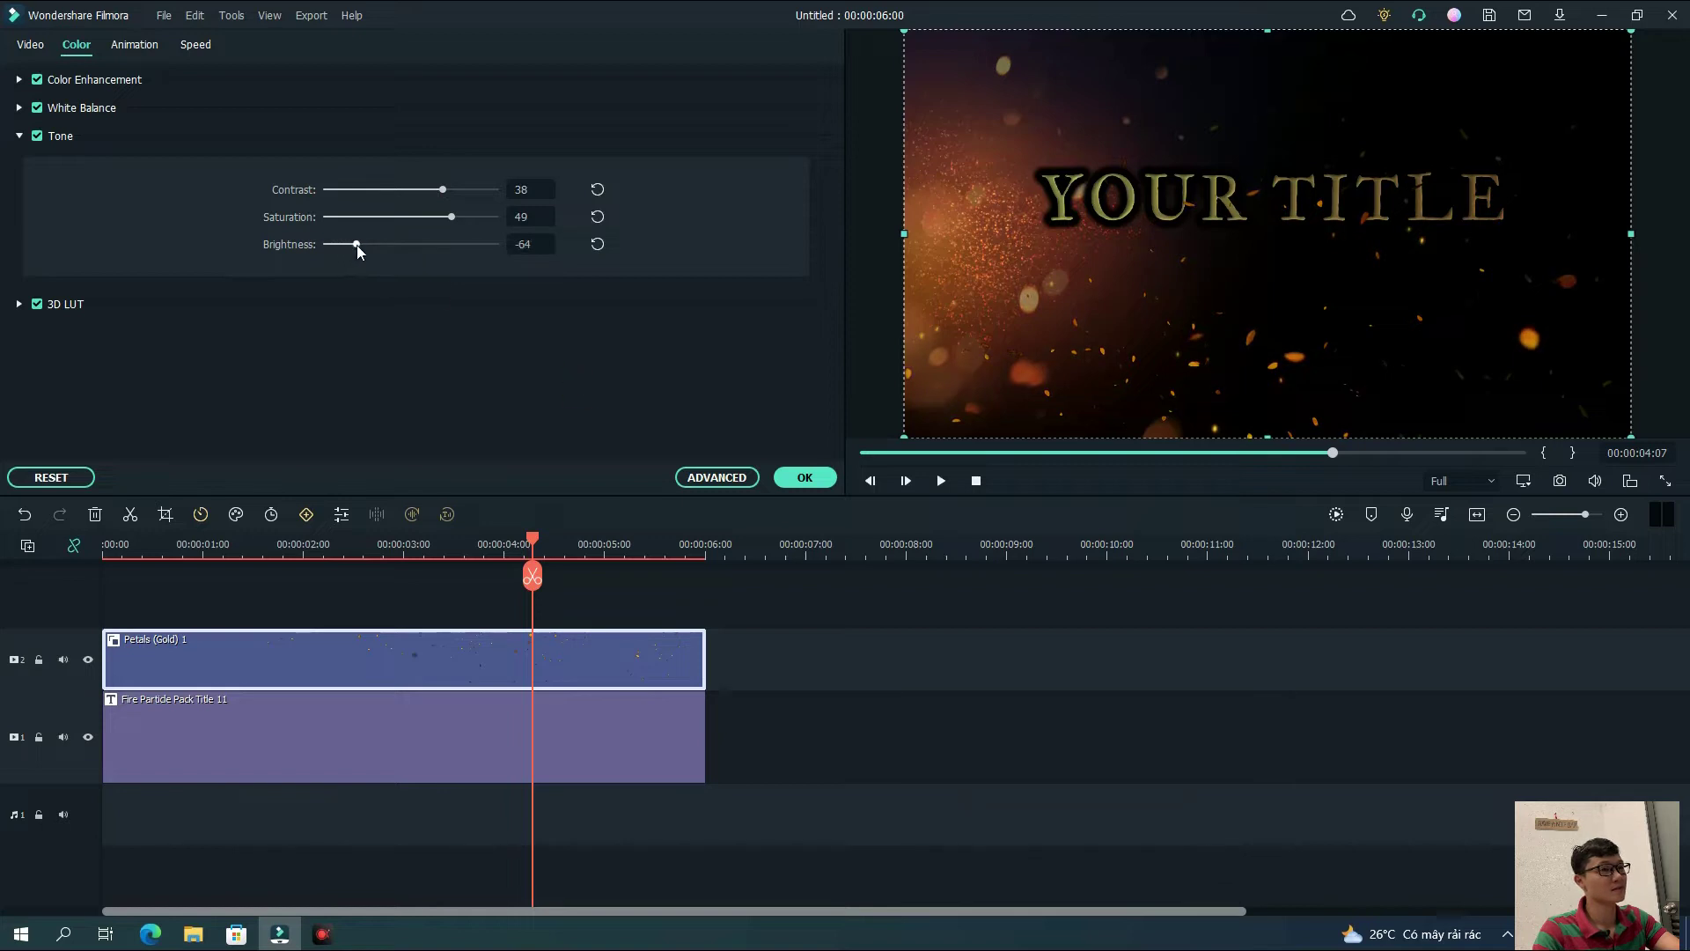
{"action": "left_click", "coordinate": [805, 477]}
Play the composition with the toned petals from the start and pause at about 00:00:03:13
{"action": "left_click", "coordinate": [976, 481]}
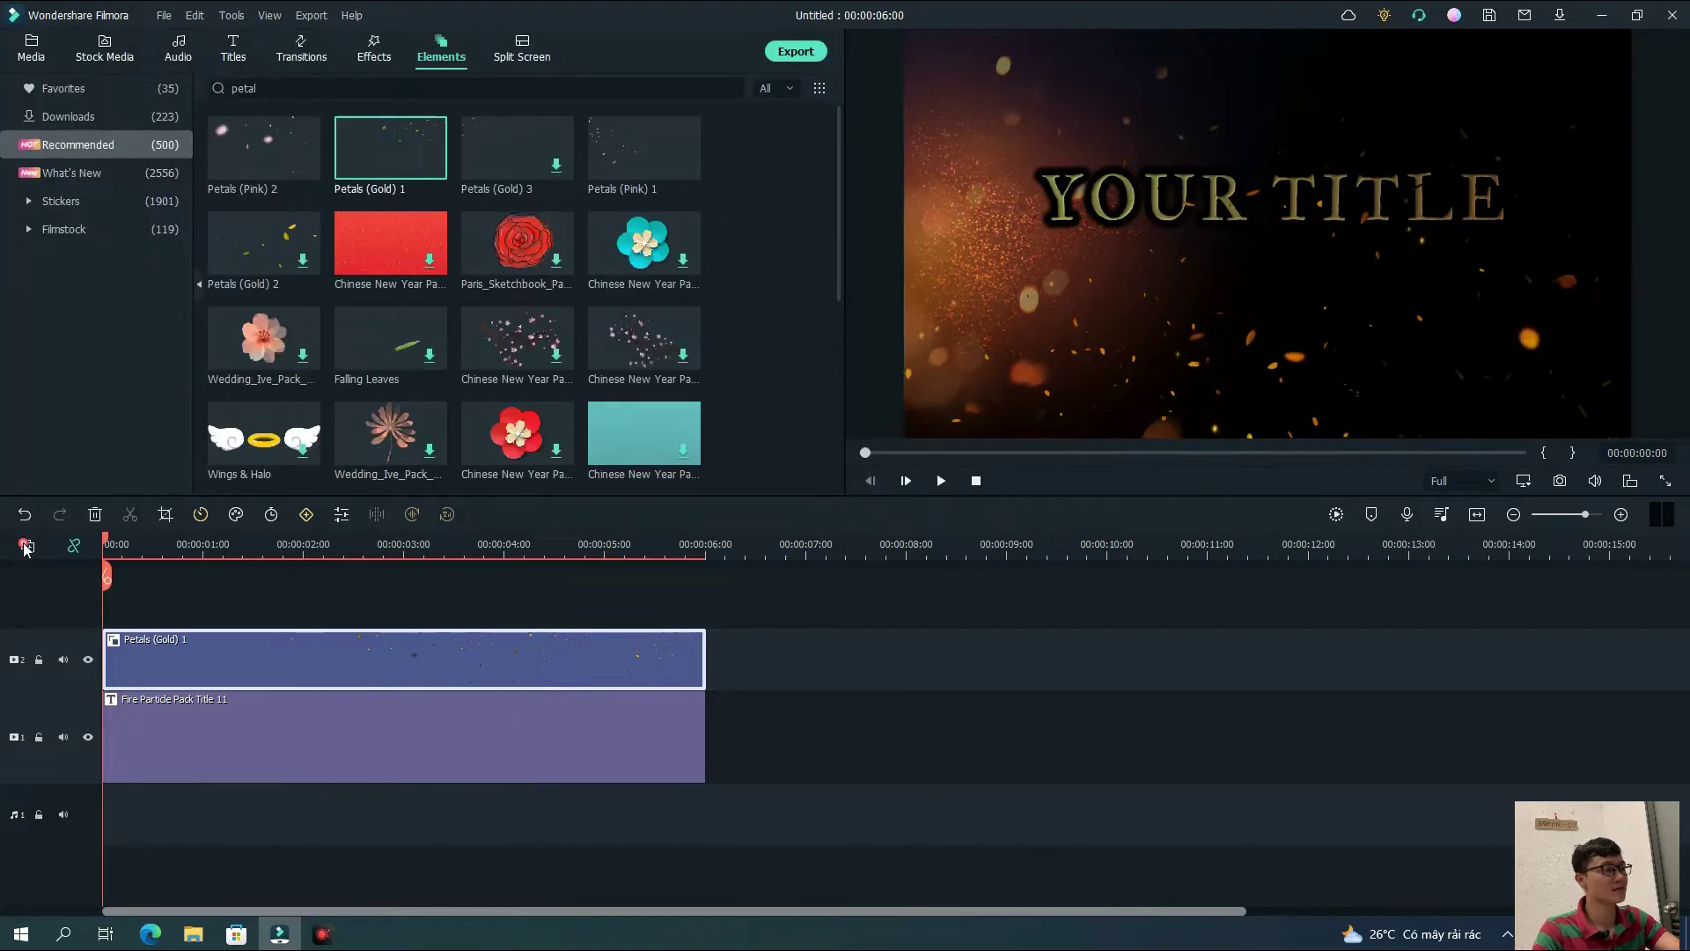
{"action": "left_click", "coordinate": [947, 482]}
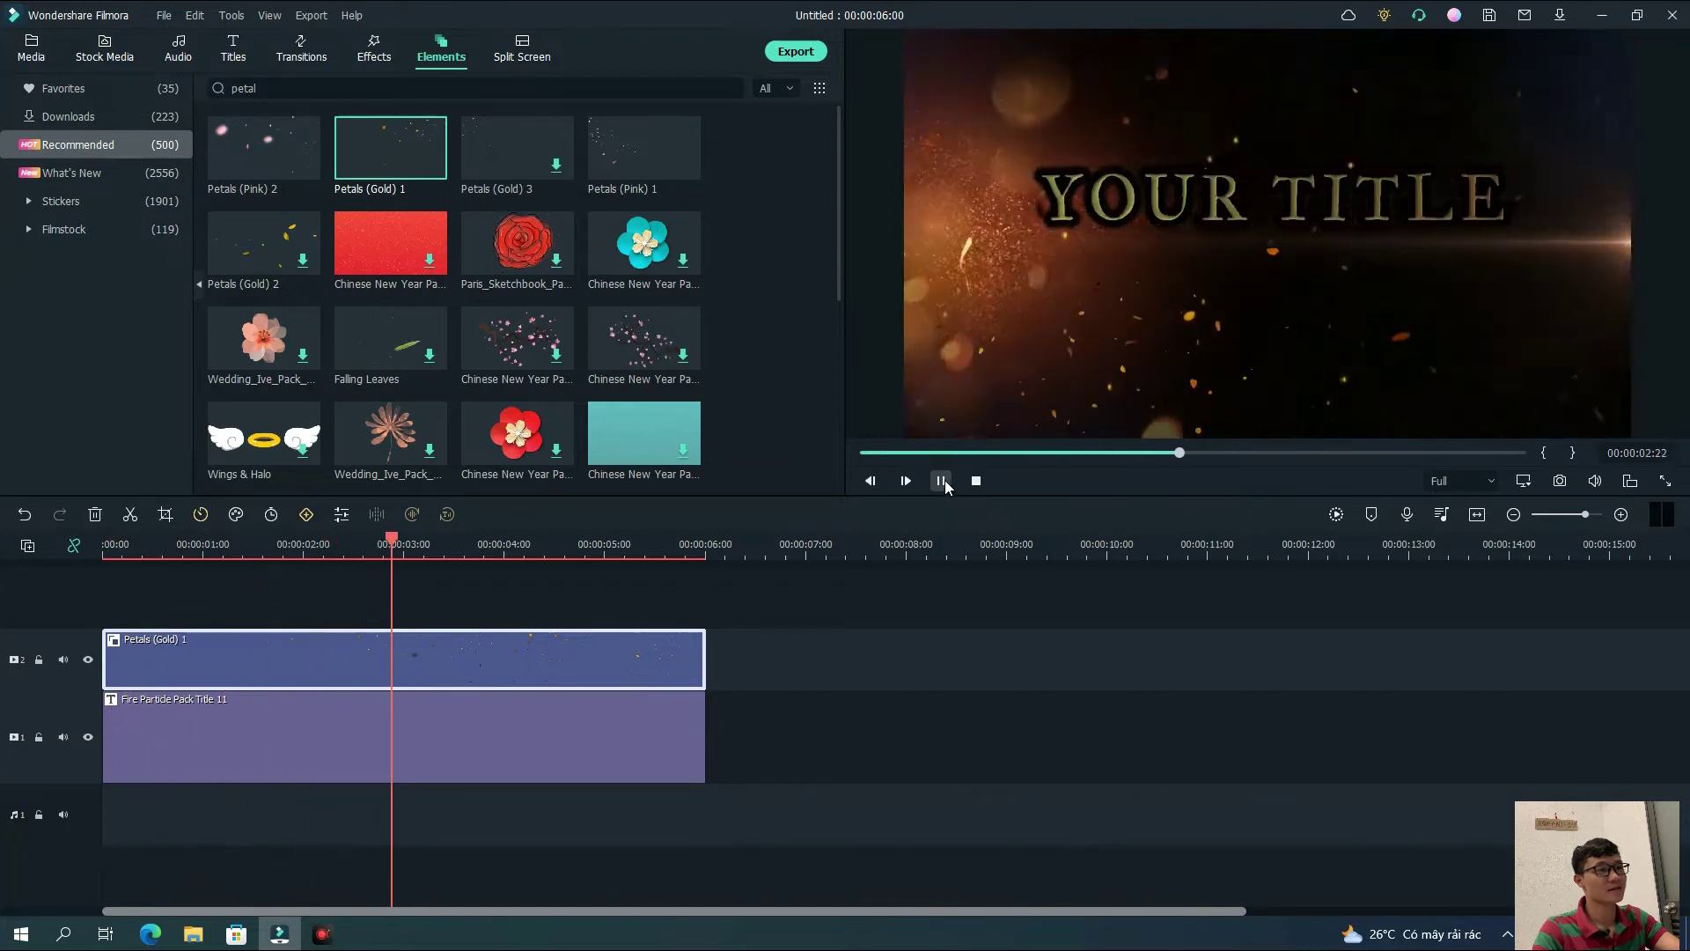
{"action": "left_click", "coordinate": [944, 481]}
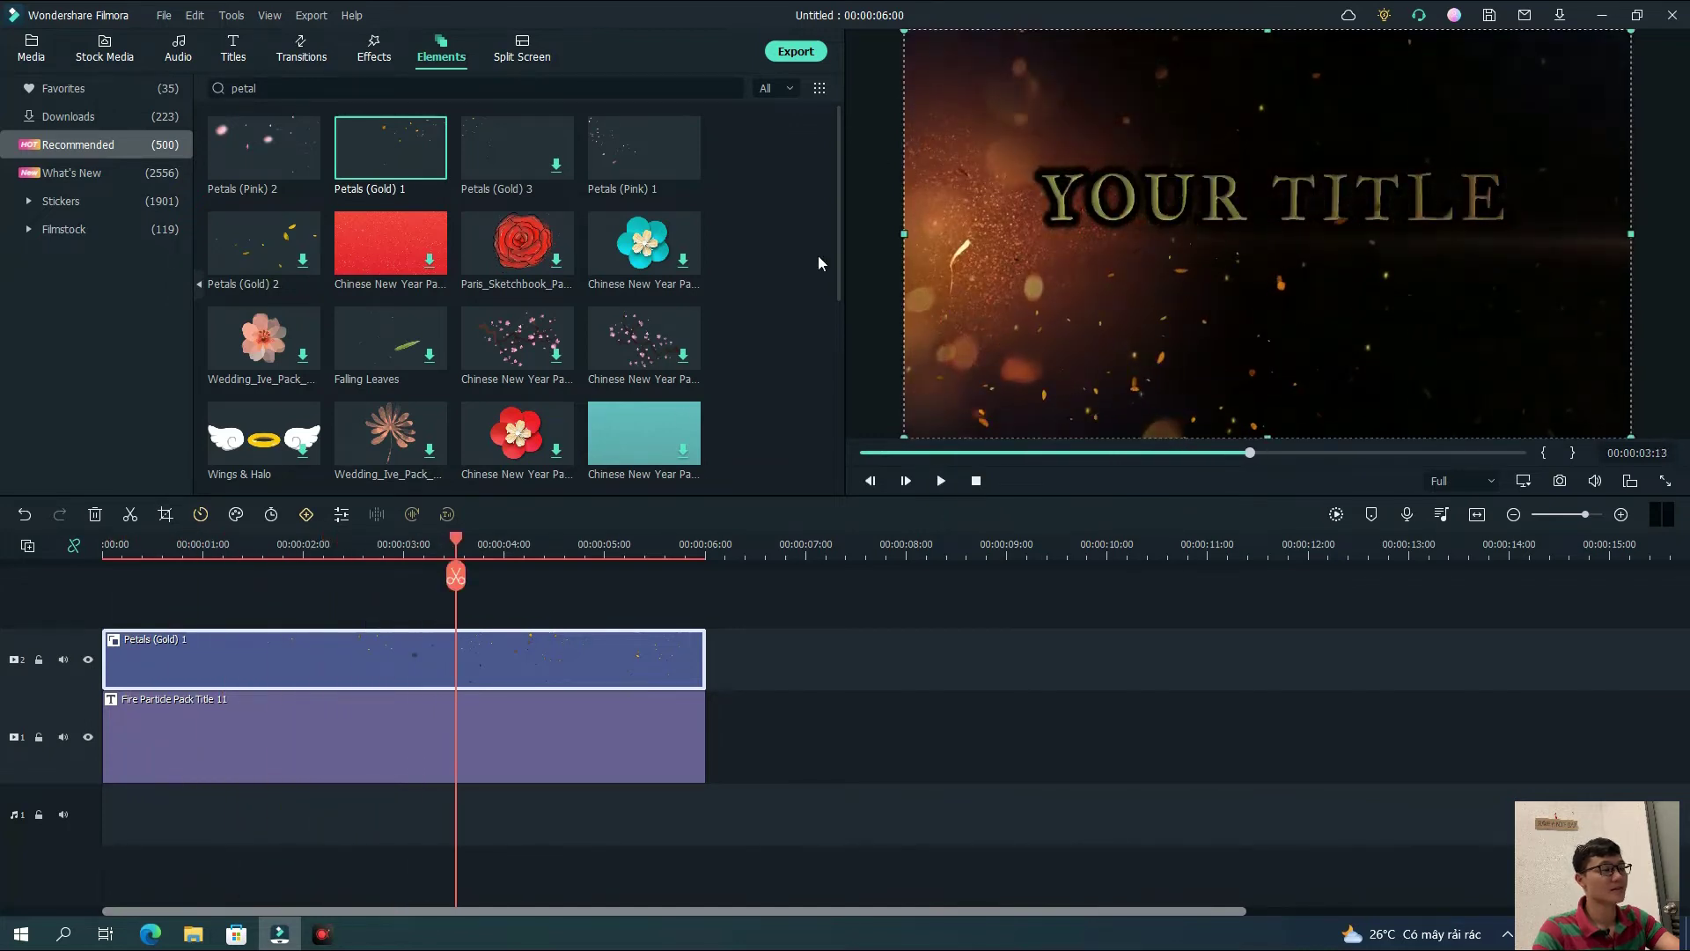
Export the title sequence as an MP4 named 1-shots-text to the VIDEO13-EPIC TRAILER folder and dismiss the export dialog
{"action": "left_click", "coordinate": [775, 52]}
{"action": "type", "text": "1-shots"}
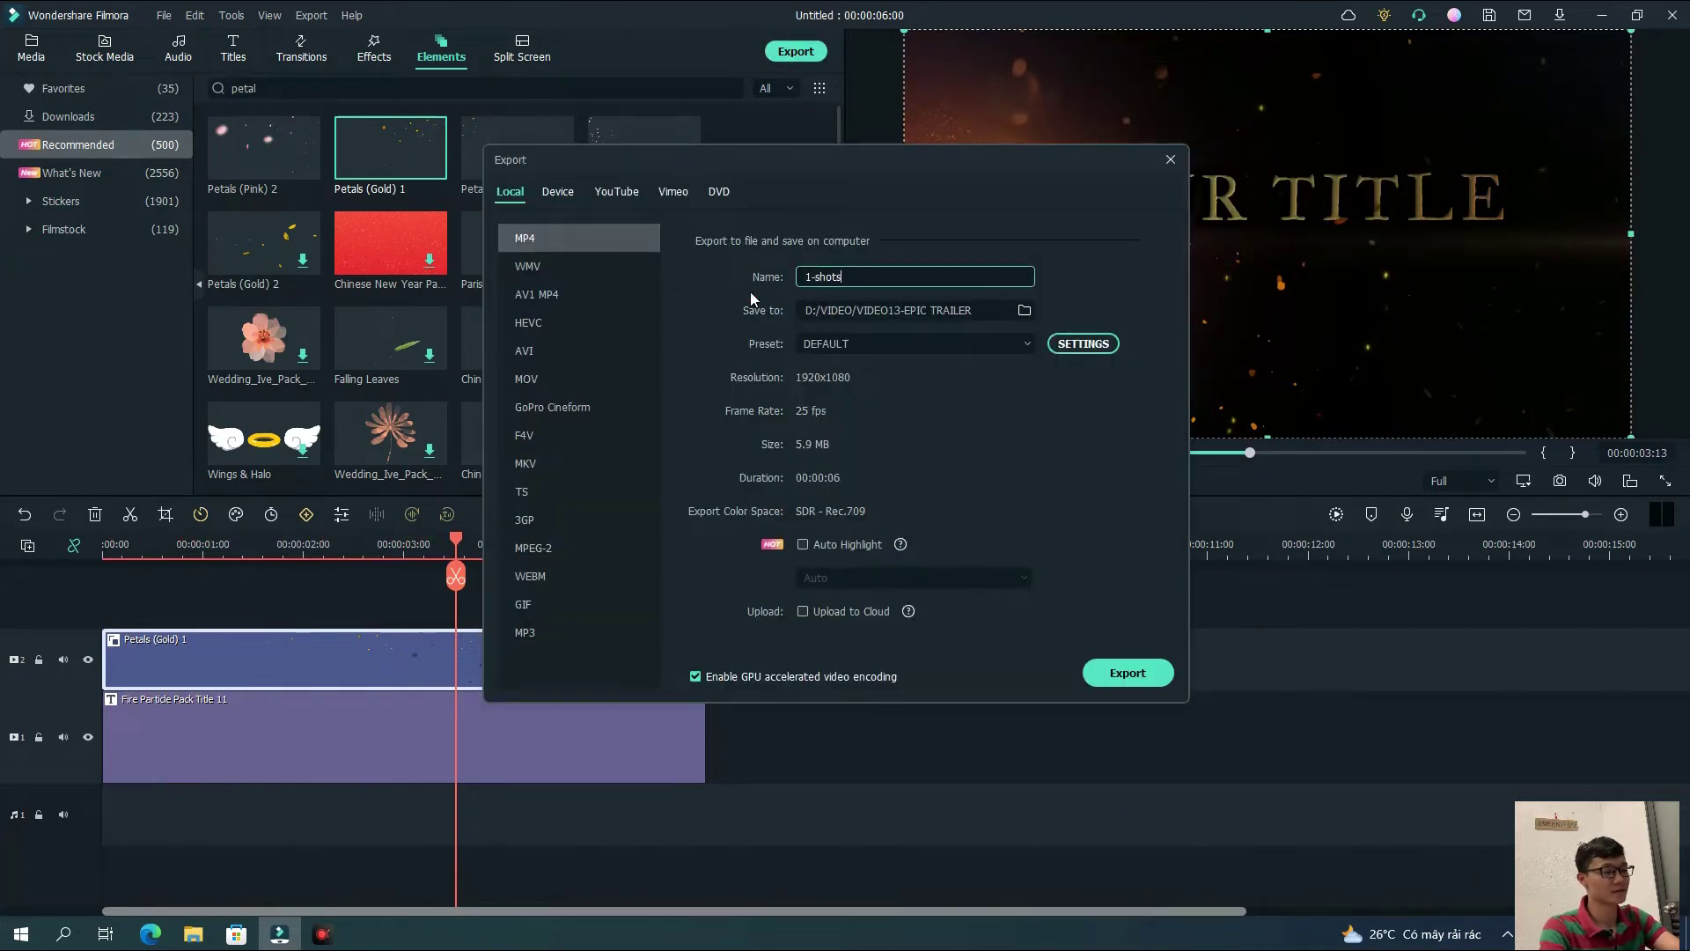
{"action": "type", "text": "-text"}
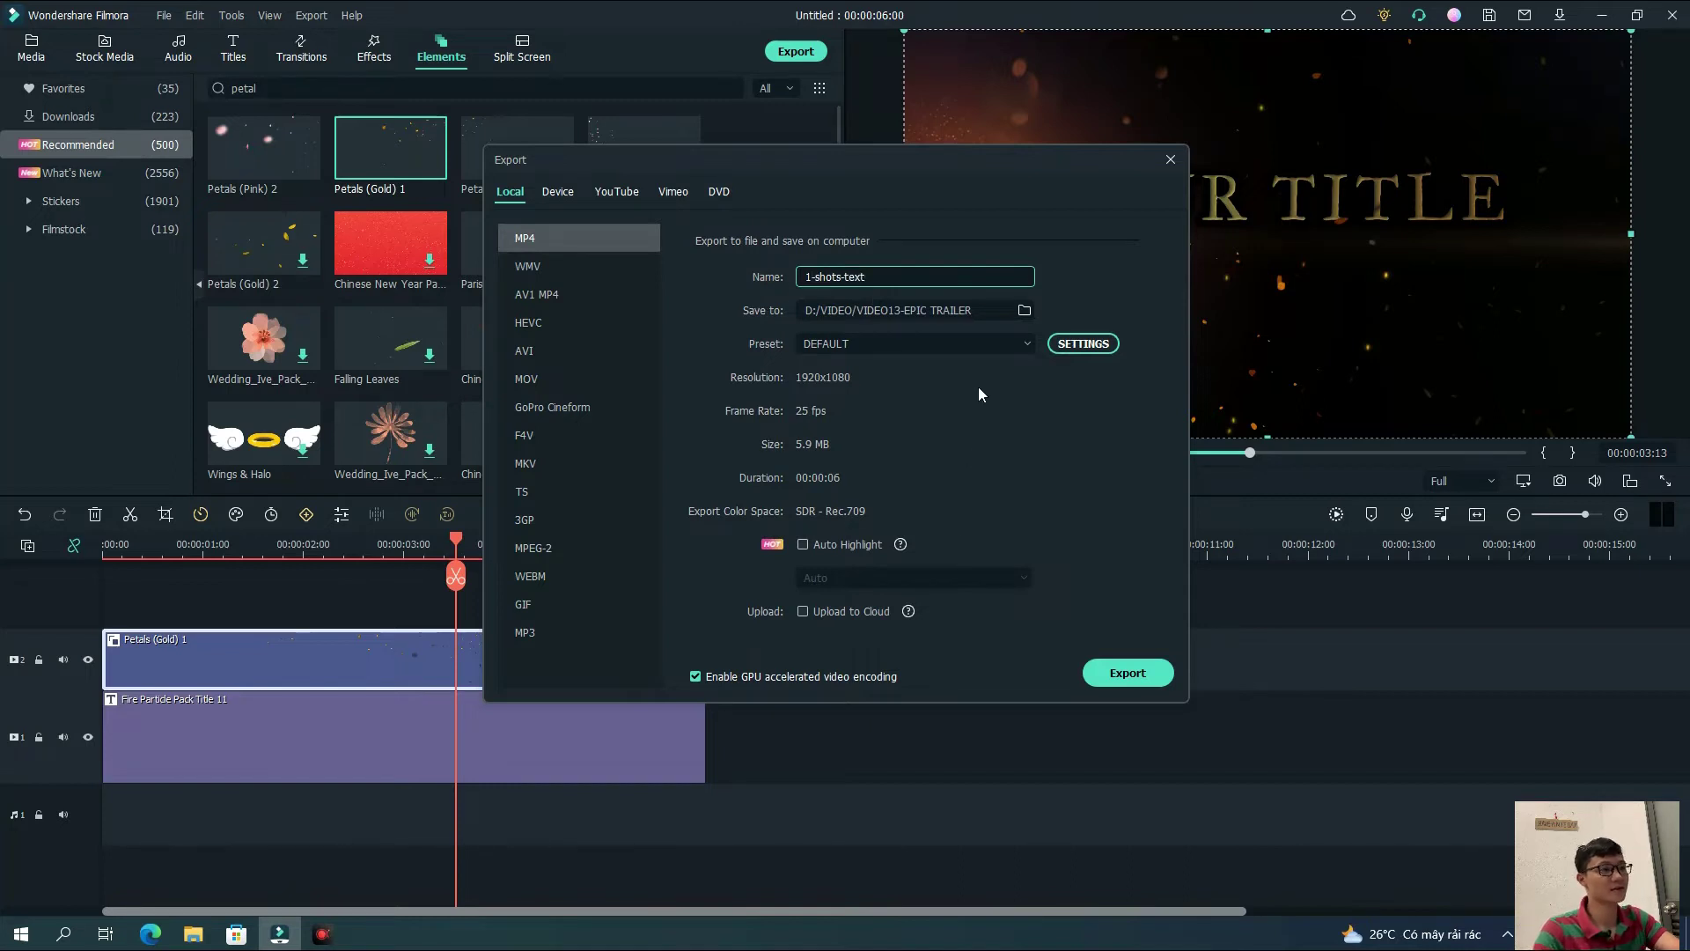
{"action": "left_click", "coordinate": [1106, 675]}
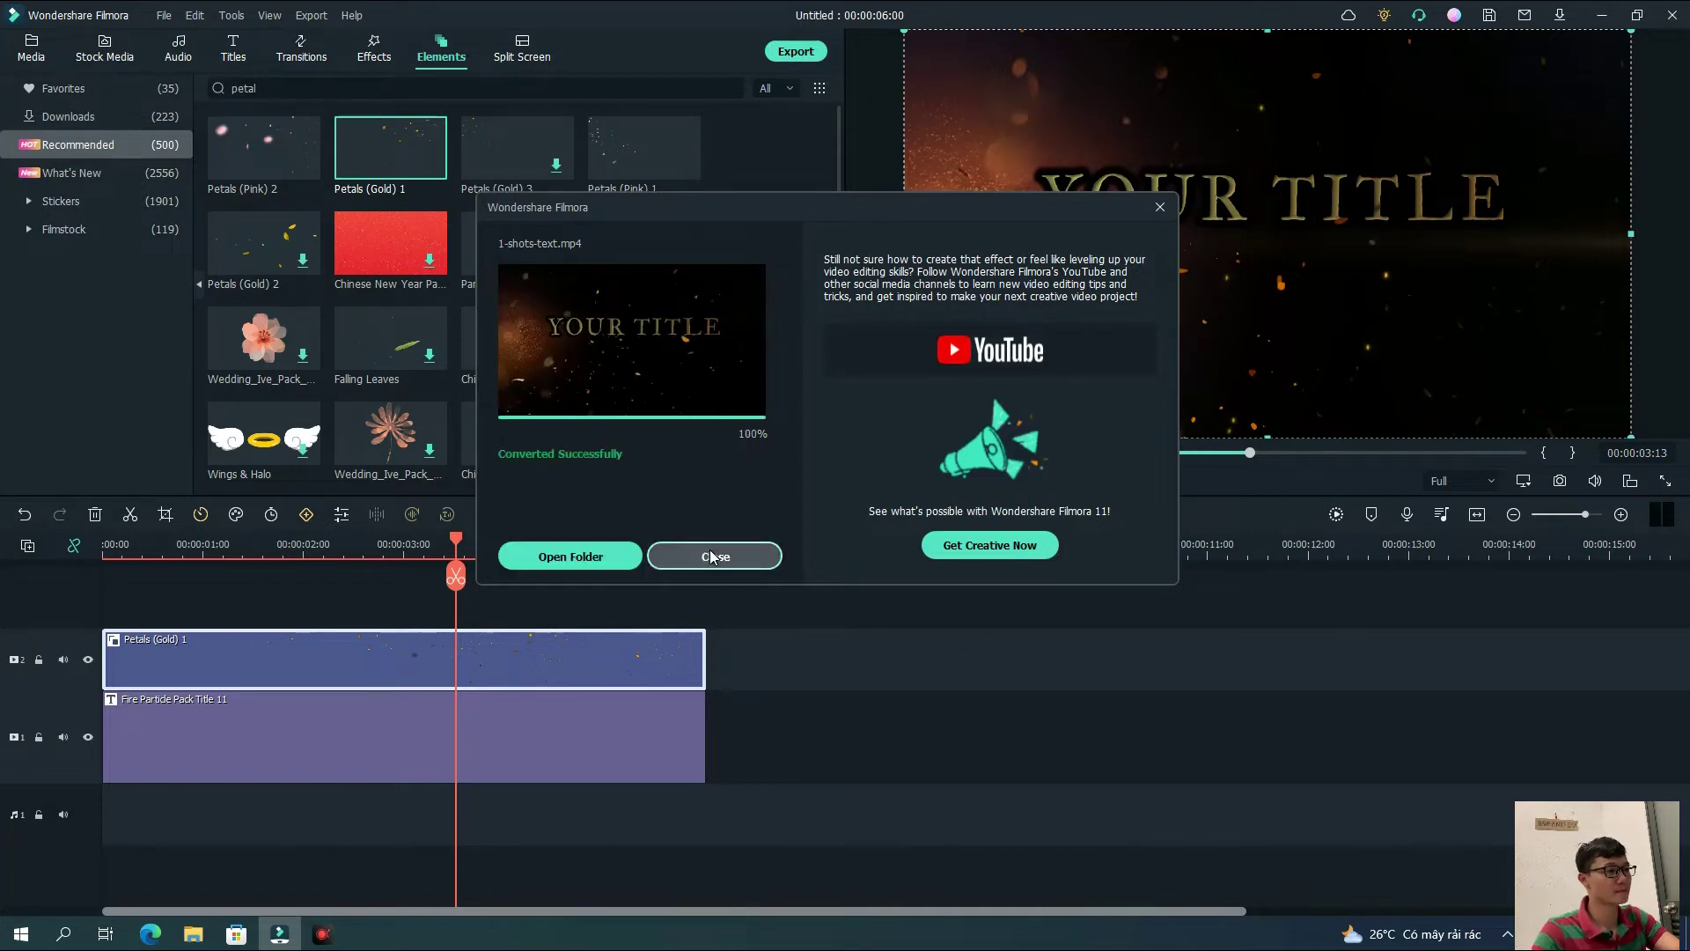
{"action": "left_click", "coordinate": [711, 555]}
Delete the petals overlay and the Fire Particle Pack title to empty the timeline
{"action": "key", "text": "Delete"}
{"action": "left_click", "coordinate": [626, 697]}
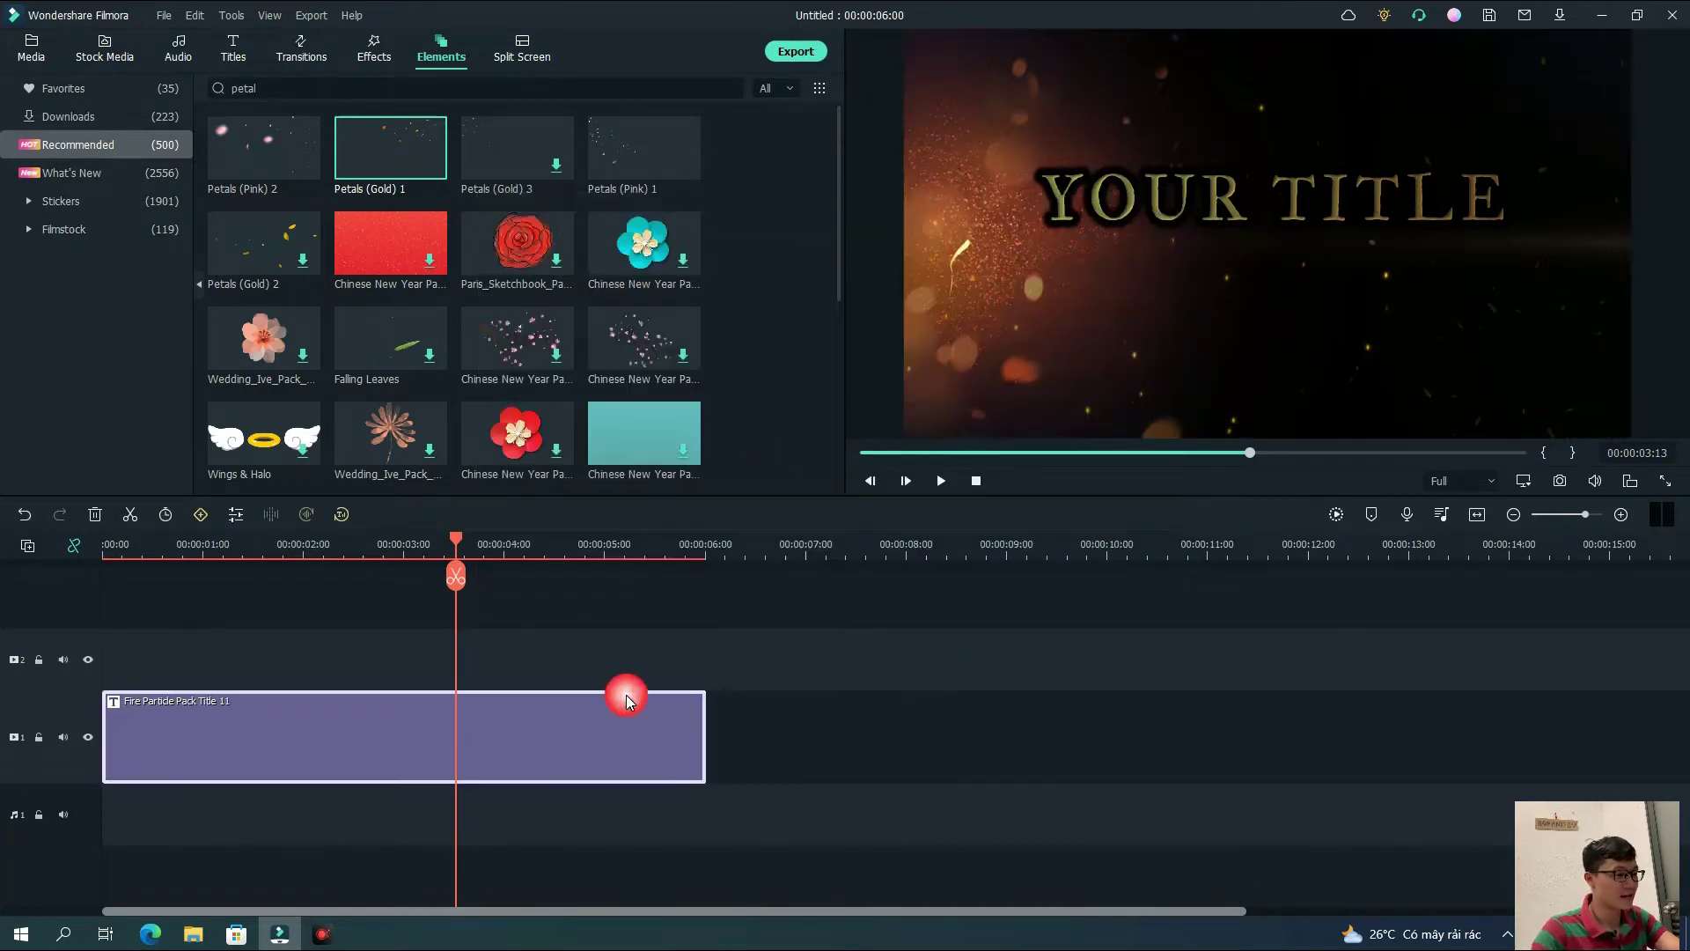
{"action": "key", "text": "Delete"}
Add the Film Titles Pack Lowerthird 03 title at the start of the first video track
{"action": "left_click_drag", "start_coordinate": [455, 541], "coordinate": [103, 550]}
{"action": "left_click", "coordinate": [236, 64]}
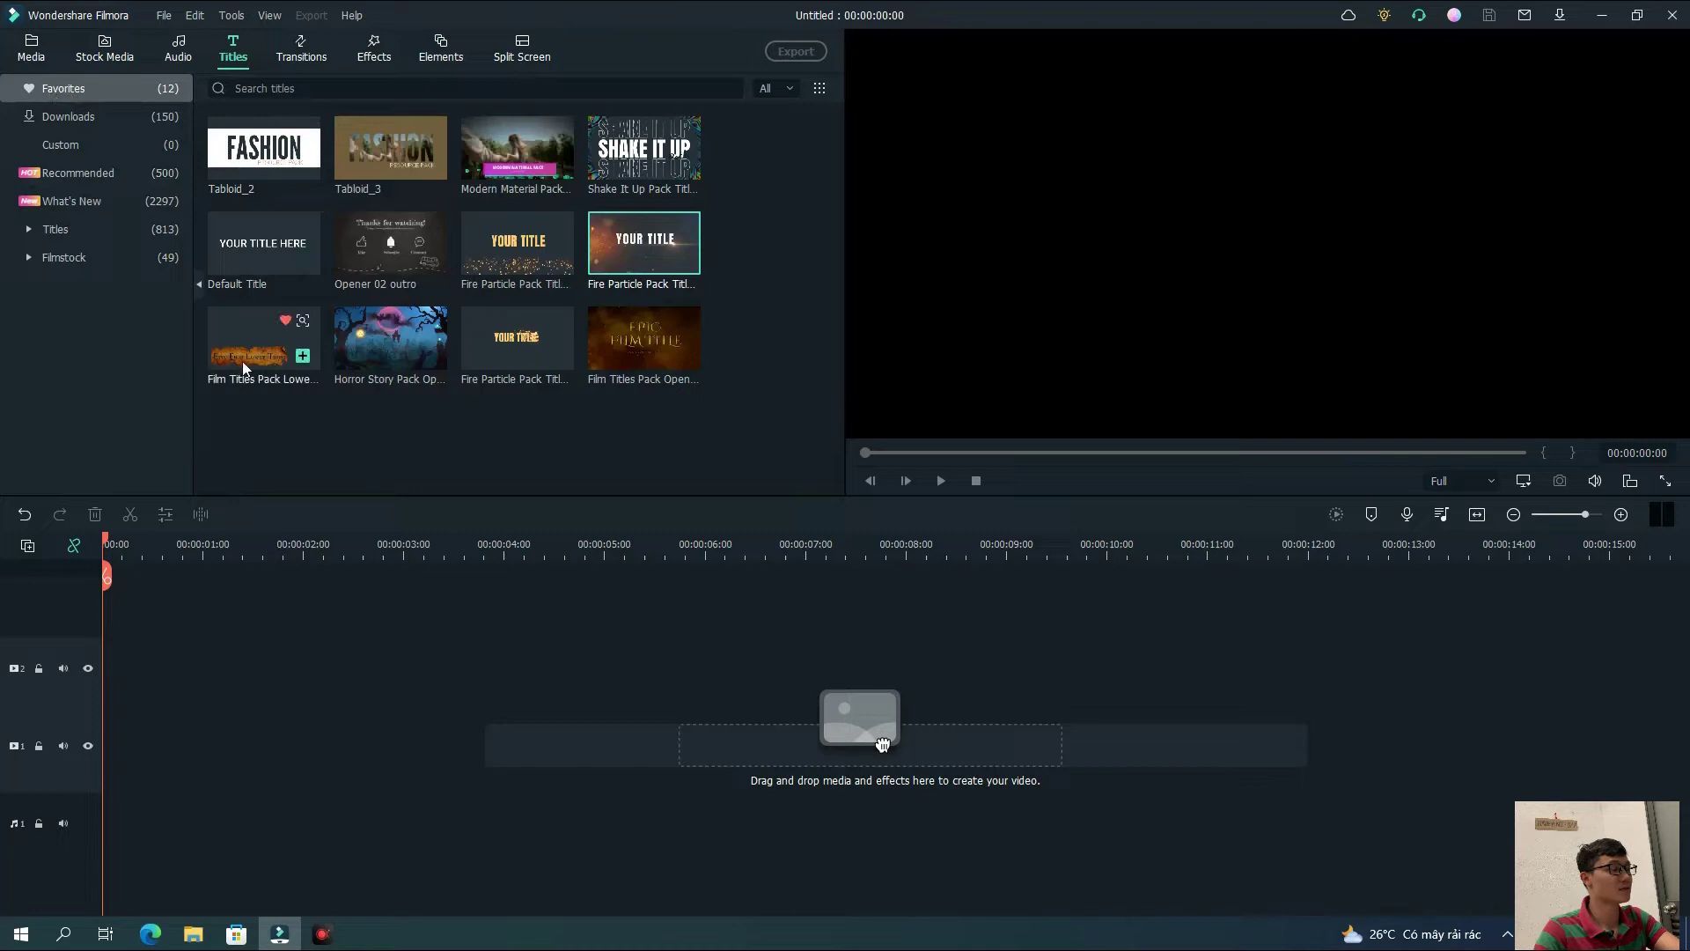
{"action": "left_click_drag", "start_coordinate": [300, 318], "coordinate": [240, 715]}
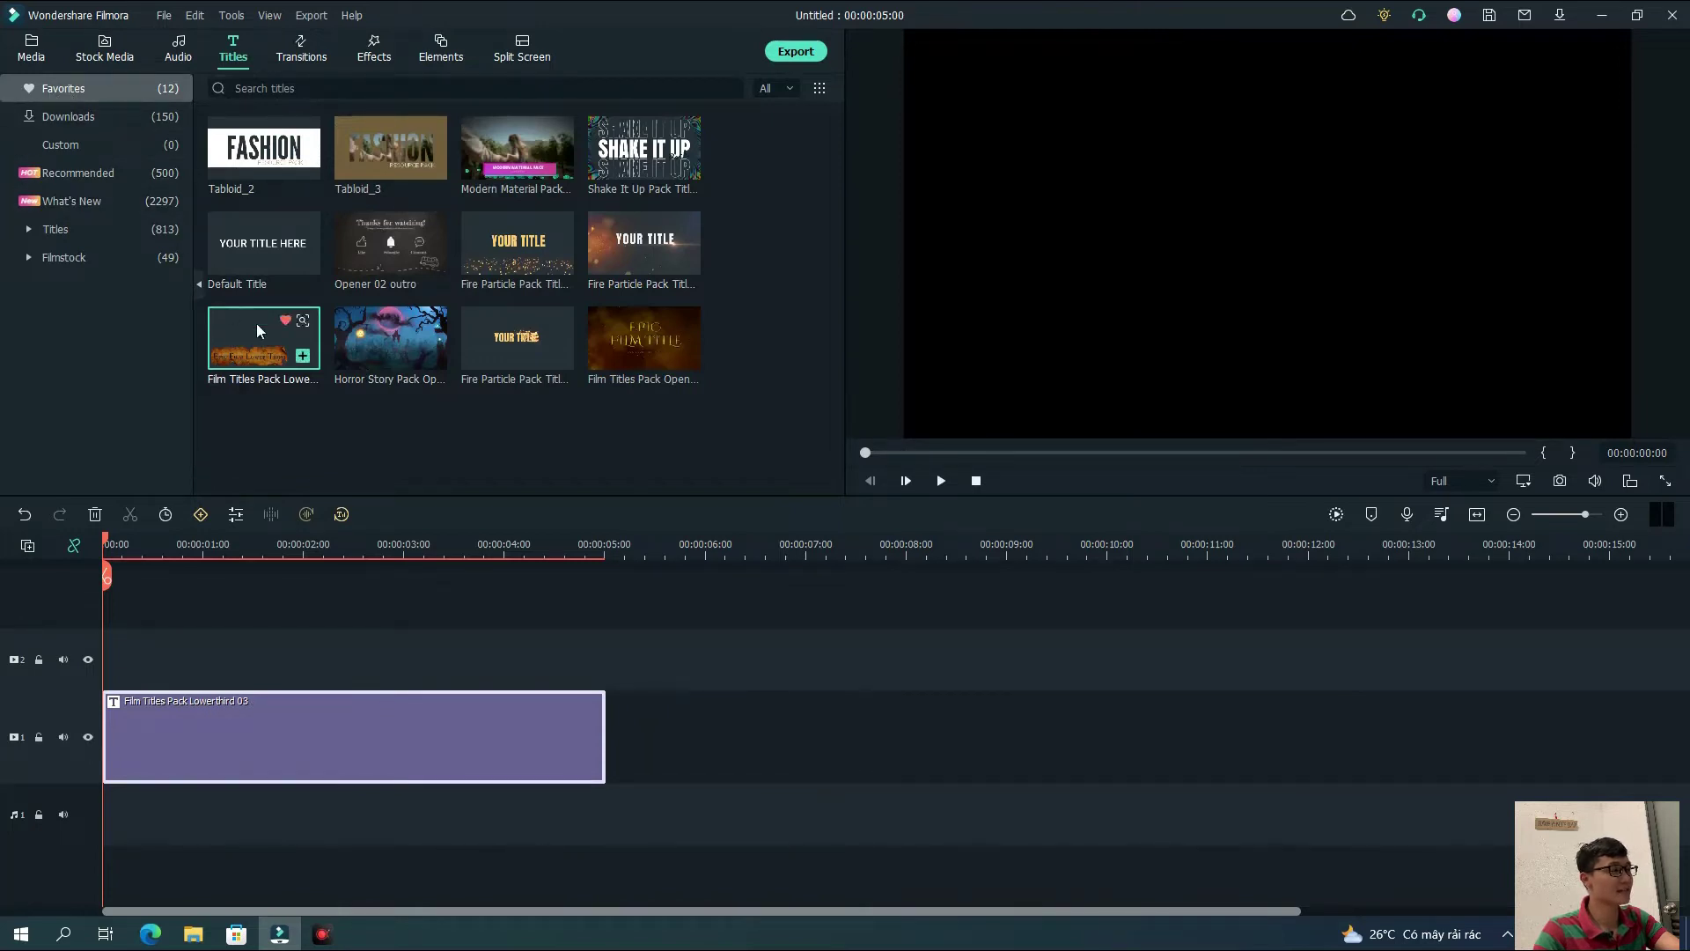
{"action": "left_click", "coordinate": [143, 124]}
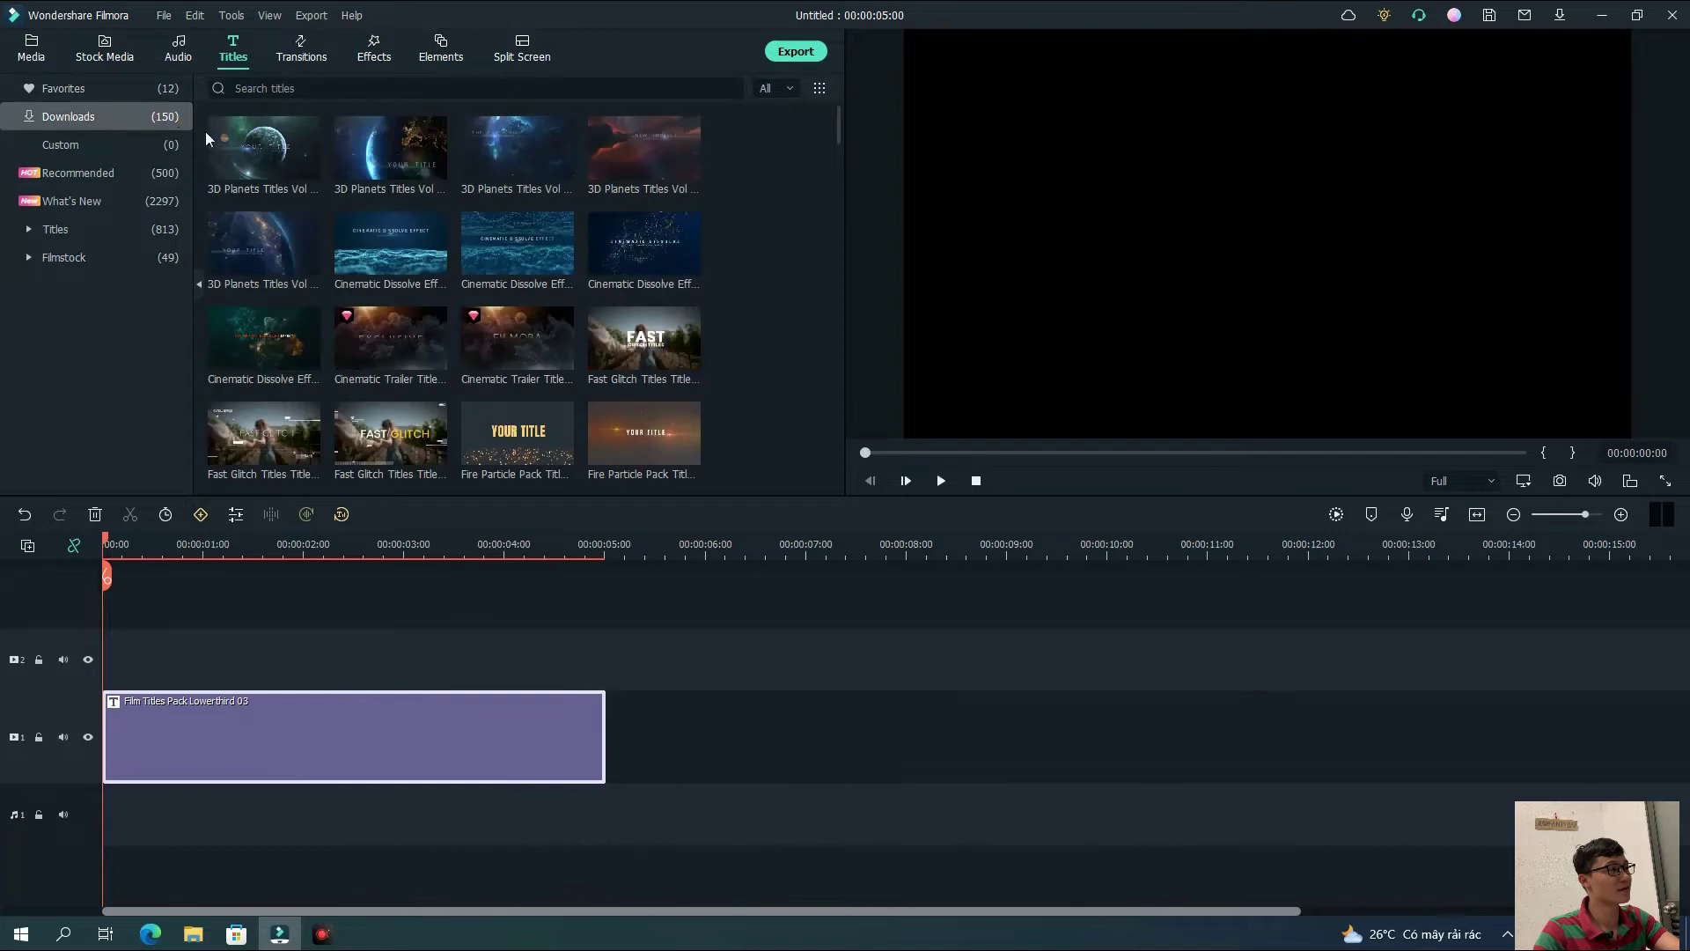
{"action": "left_click", "coordinate": [117, 169]}
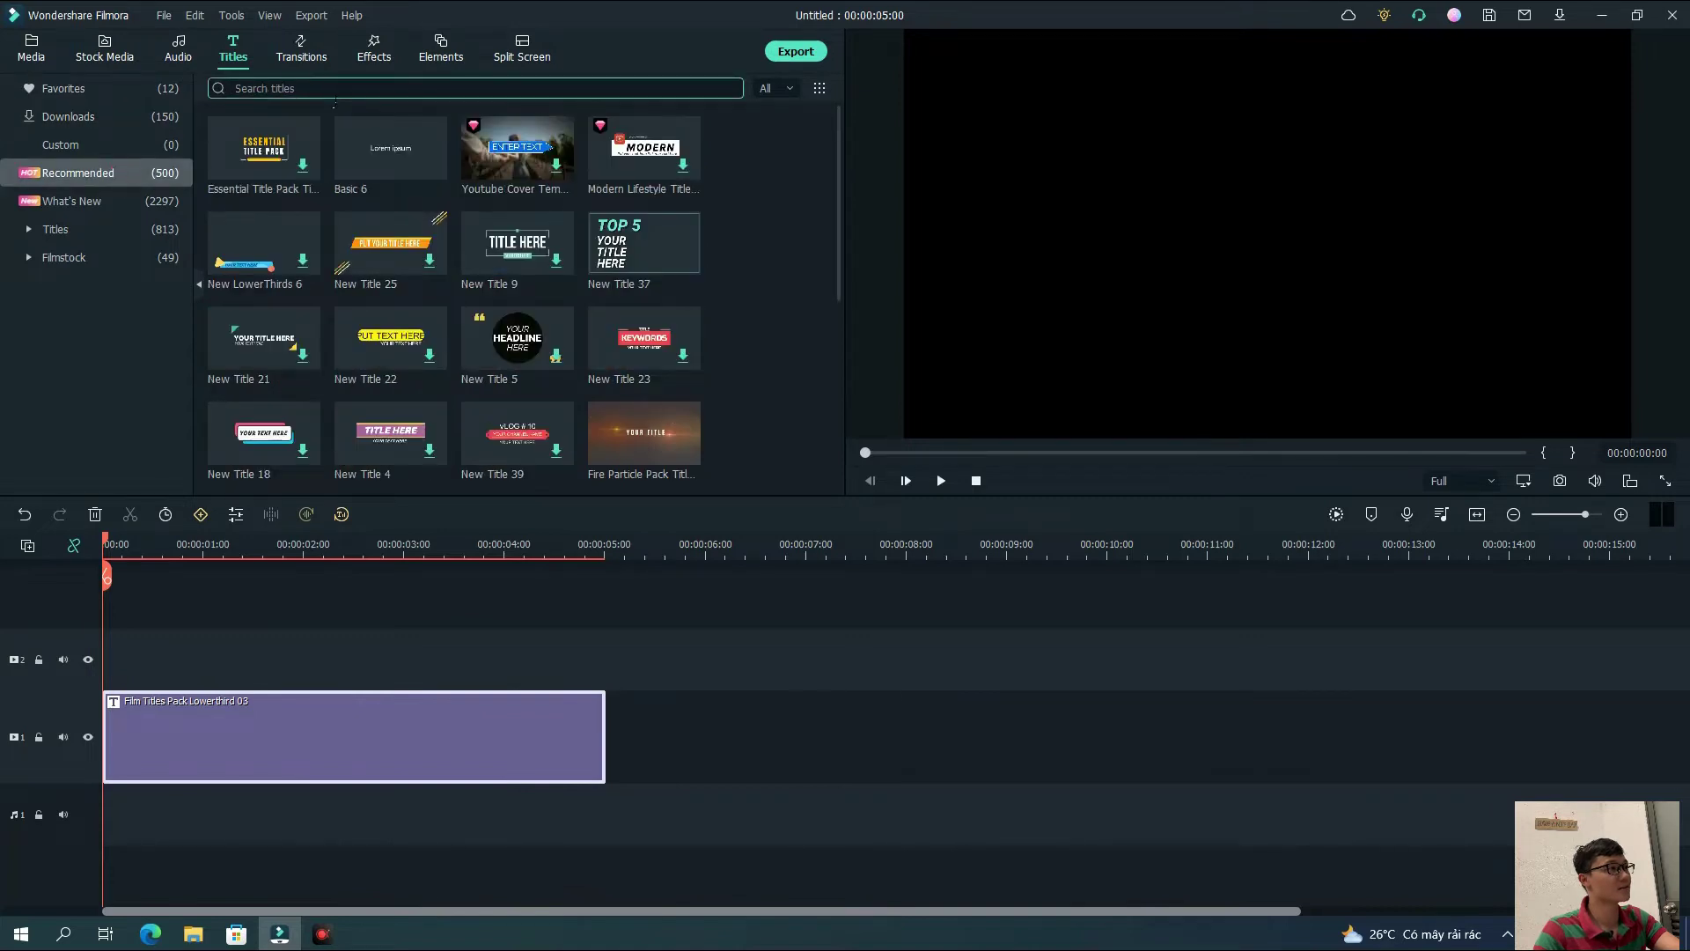
{"action": "left_click", "coordinate": [334, 88]}
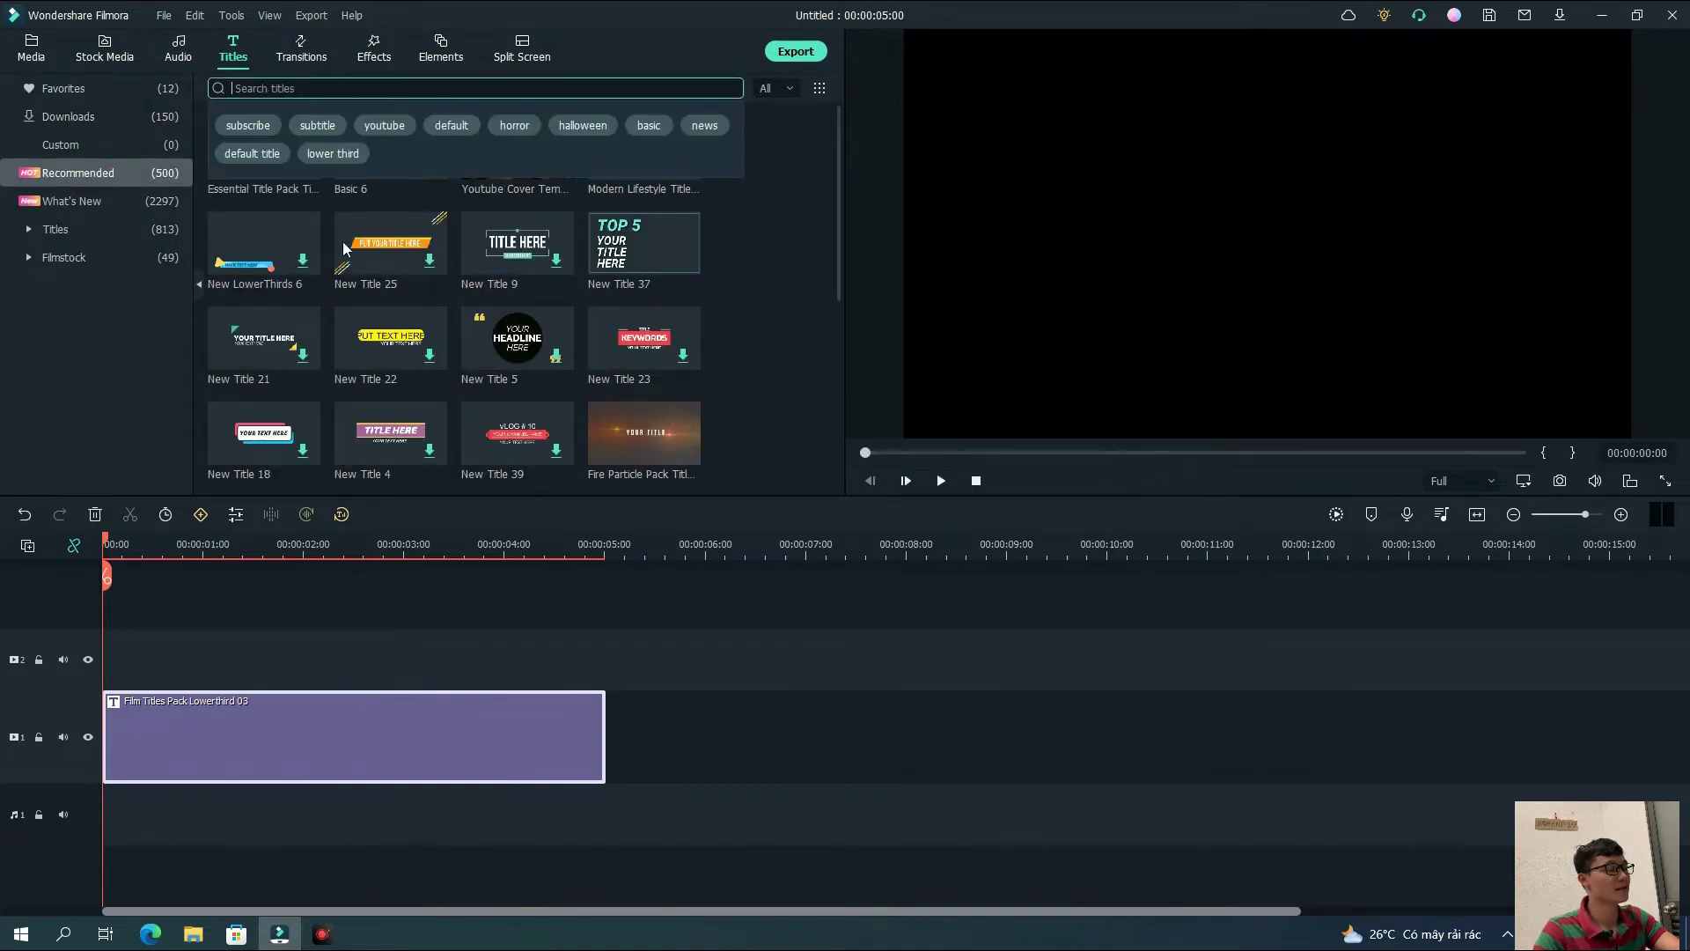
Open the lower third for editing at about 00:00:03:15 and move its parchment background slightly down and left
{"action": "double_click", "coordinate": [376, 713]}
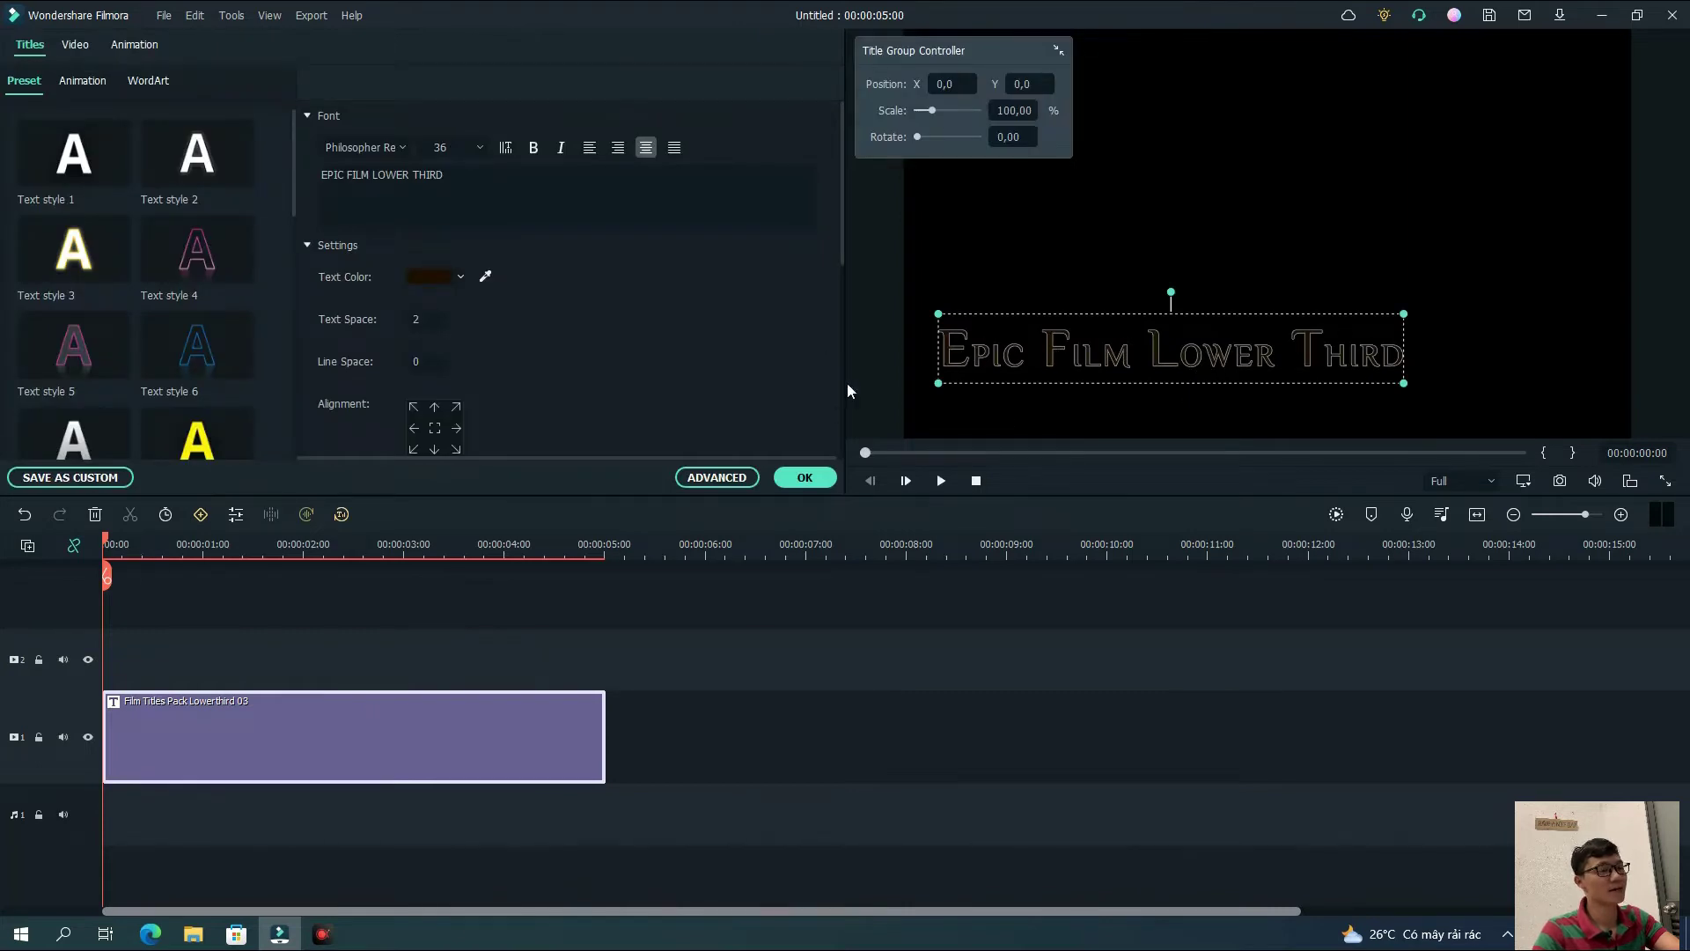
{"action": "left_click_drag", "start_coordinate": [105, 540], "coordinate": [464, 543]}
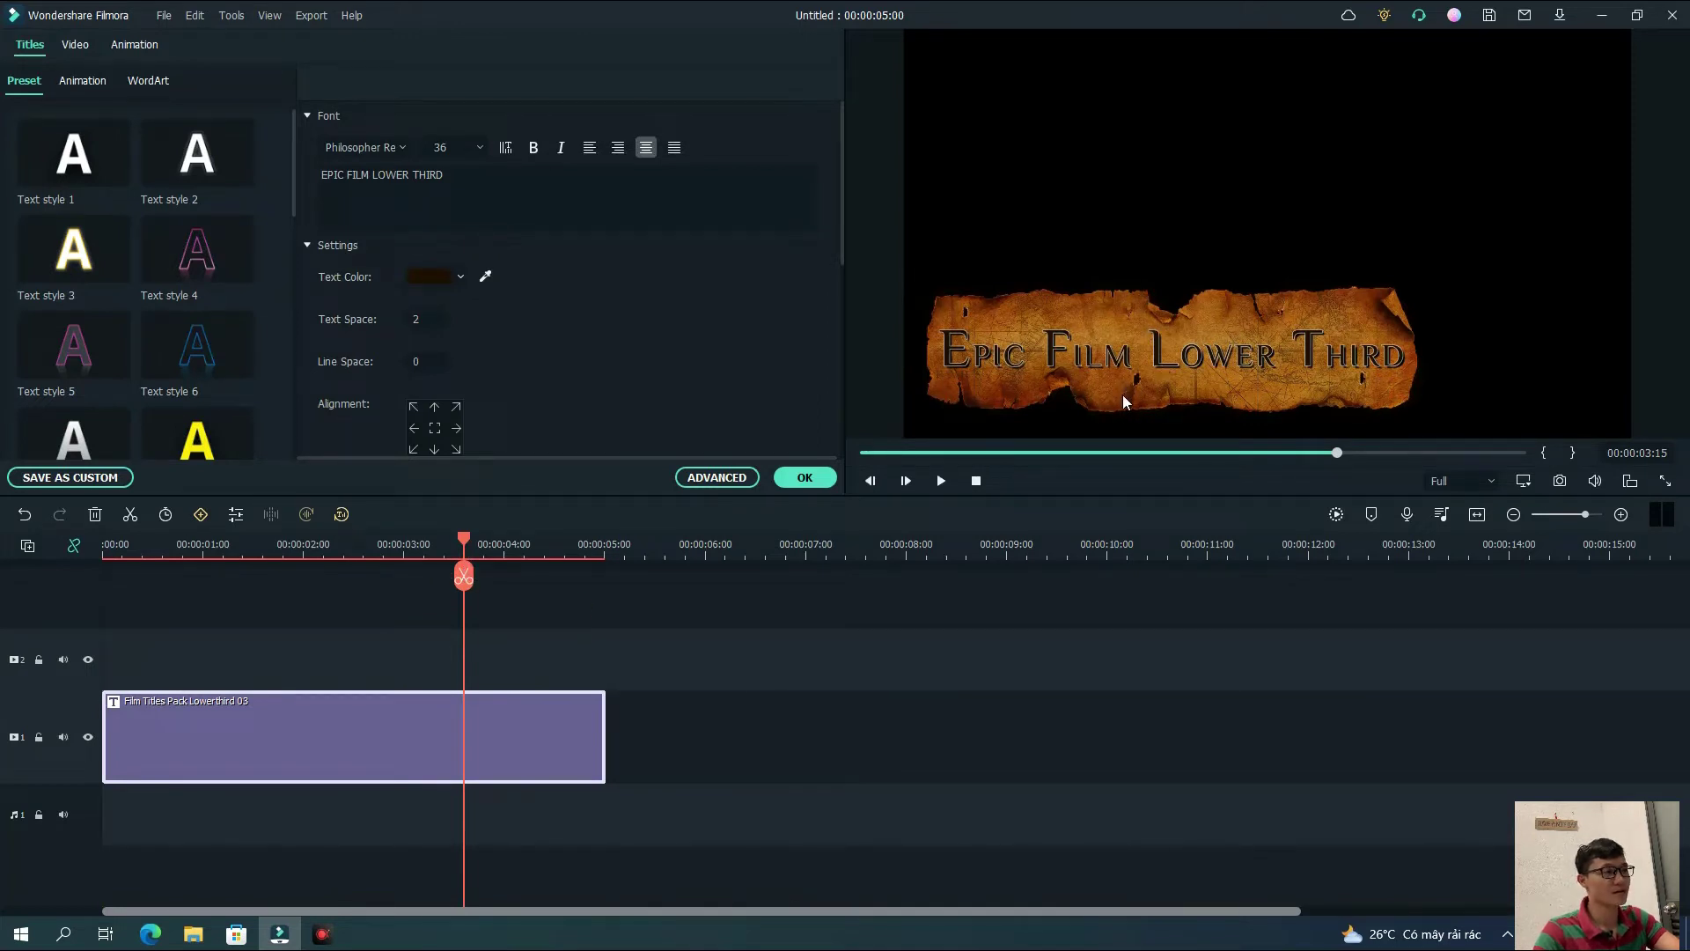
{"action": "left_click", "coordinate": [1032, 398]}
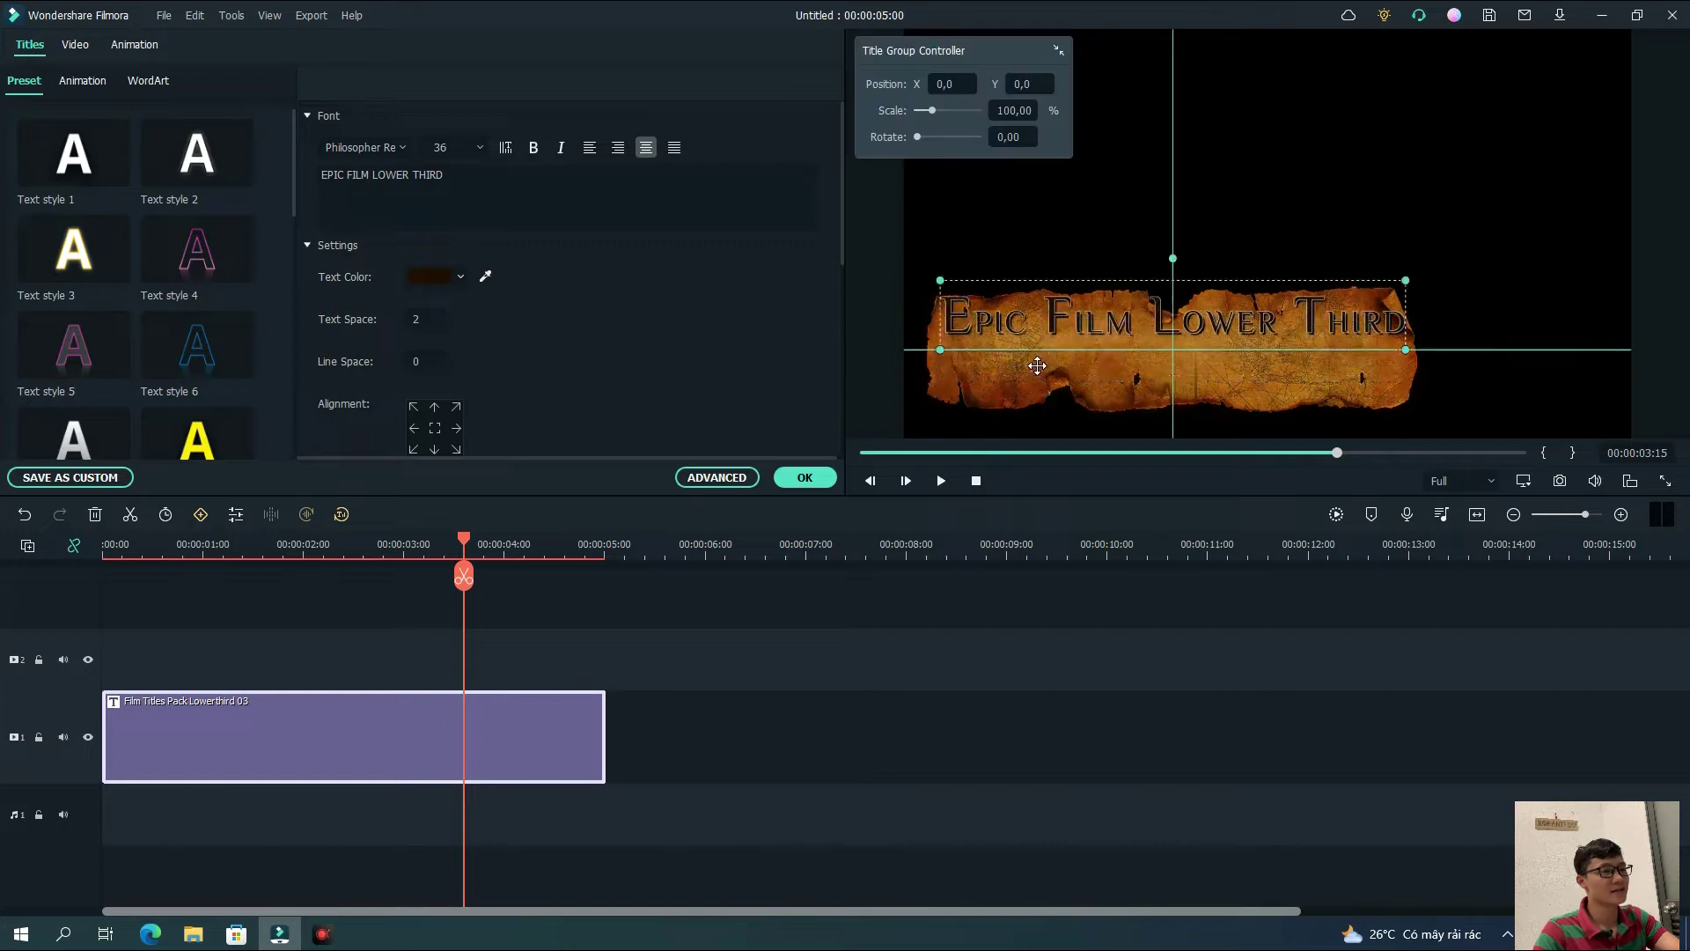
{"action": "left_click", "coordinate": [1000, 401]}
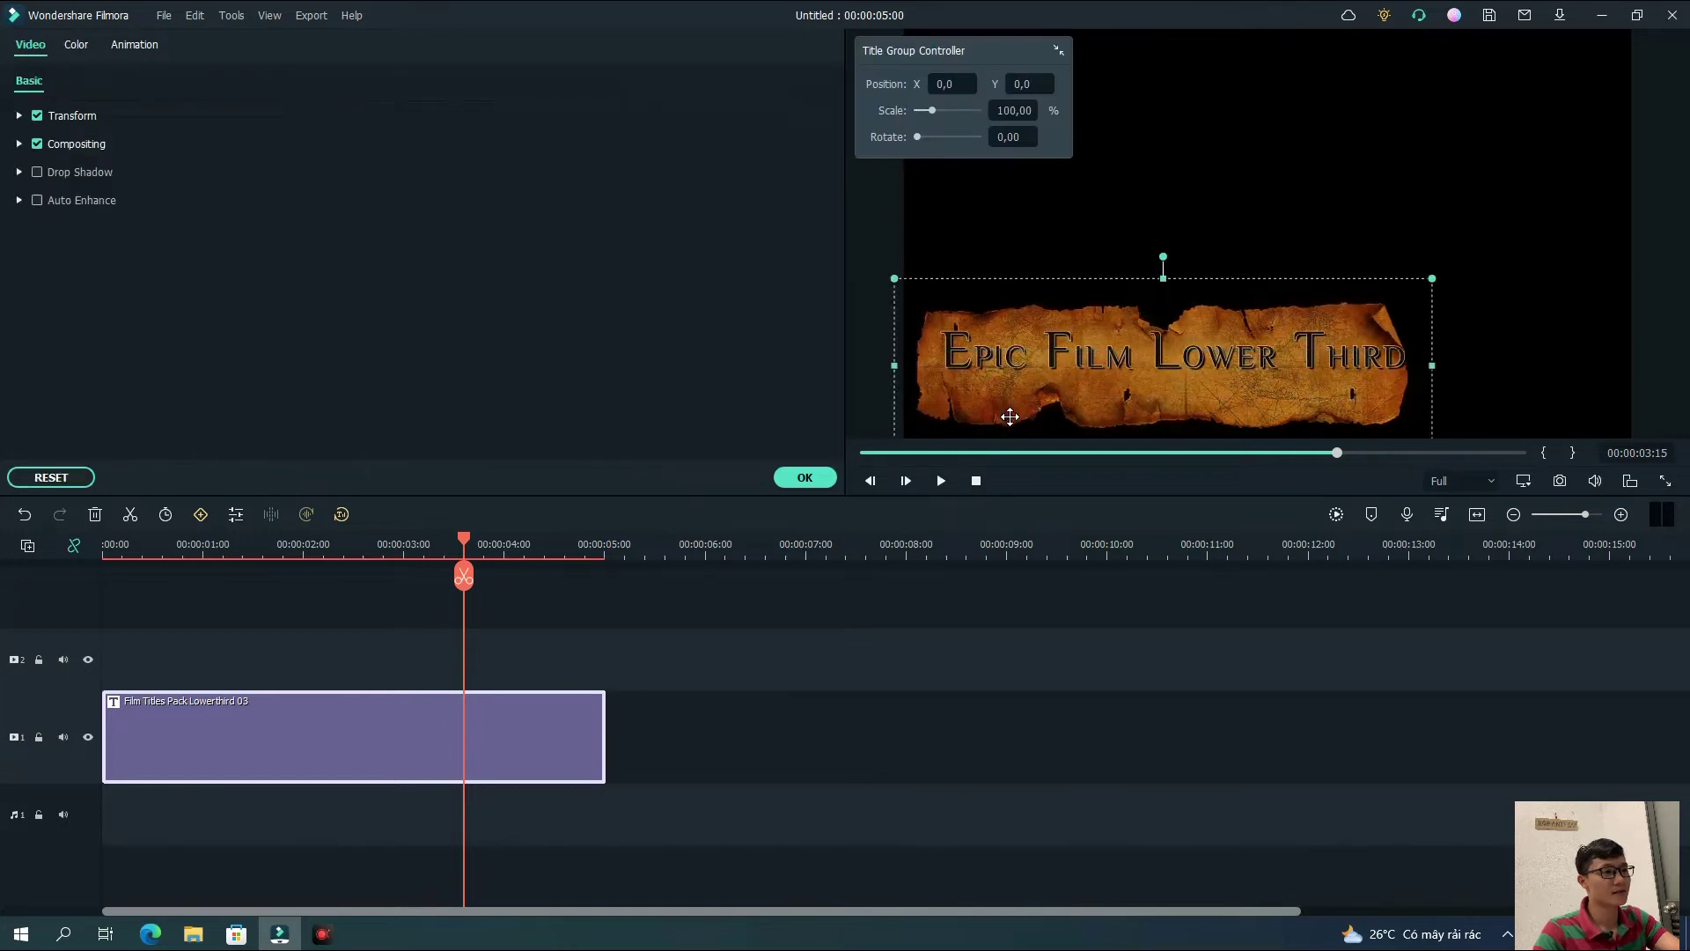
{"action": "left_click_drag", "start_coordinate": [1000, 402], "coordinate": [998, 431]}
Move the lower third's text down and left, and realign the parchment background around it at the frame's lower-left corner
{"action": "left_click", "coordinate": [1067, 377]}
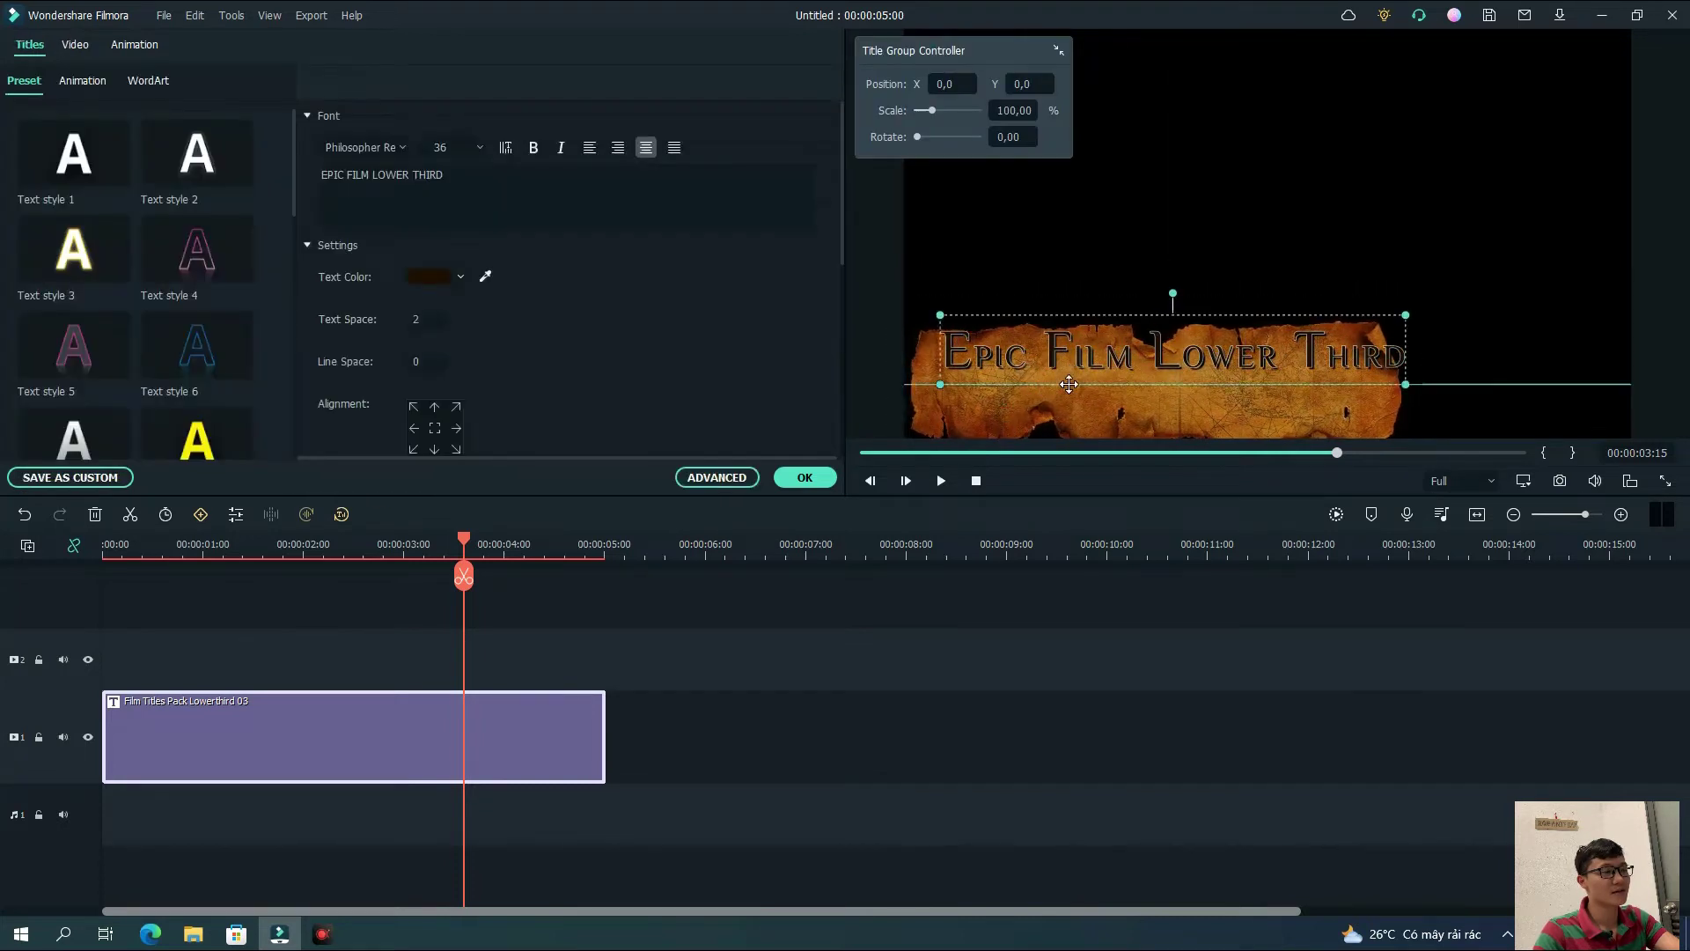
{"action": "left_click_drag", "start_coordinate": [1067, 377], "coordinate": [1038, 398]}
{"action": "left_click", "coordinate": [1041, 391]}
{"action": "left_click", "coordinate": [1060, 340]}
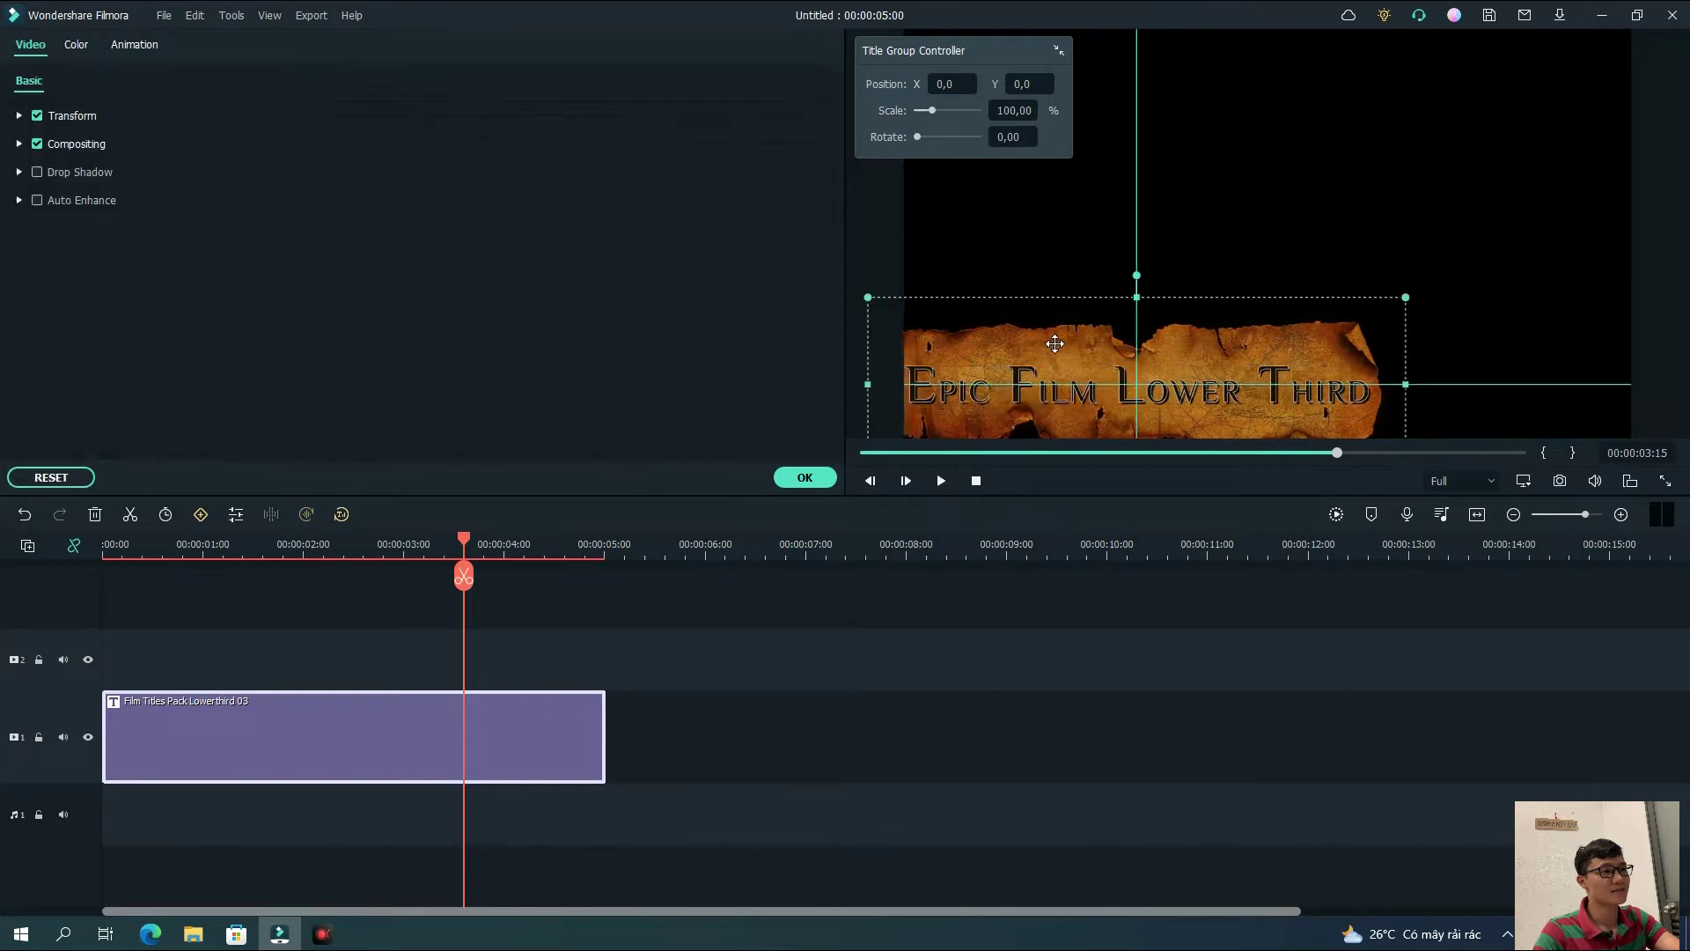
Replace the lower third's placeholder text with the person's name and add CHANNEL on a second line
{"action": "double_click", "coordinate": [1077, 374]}
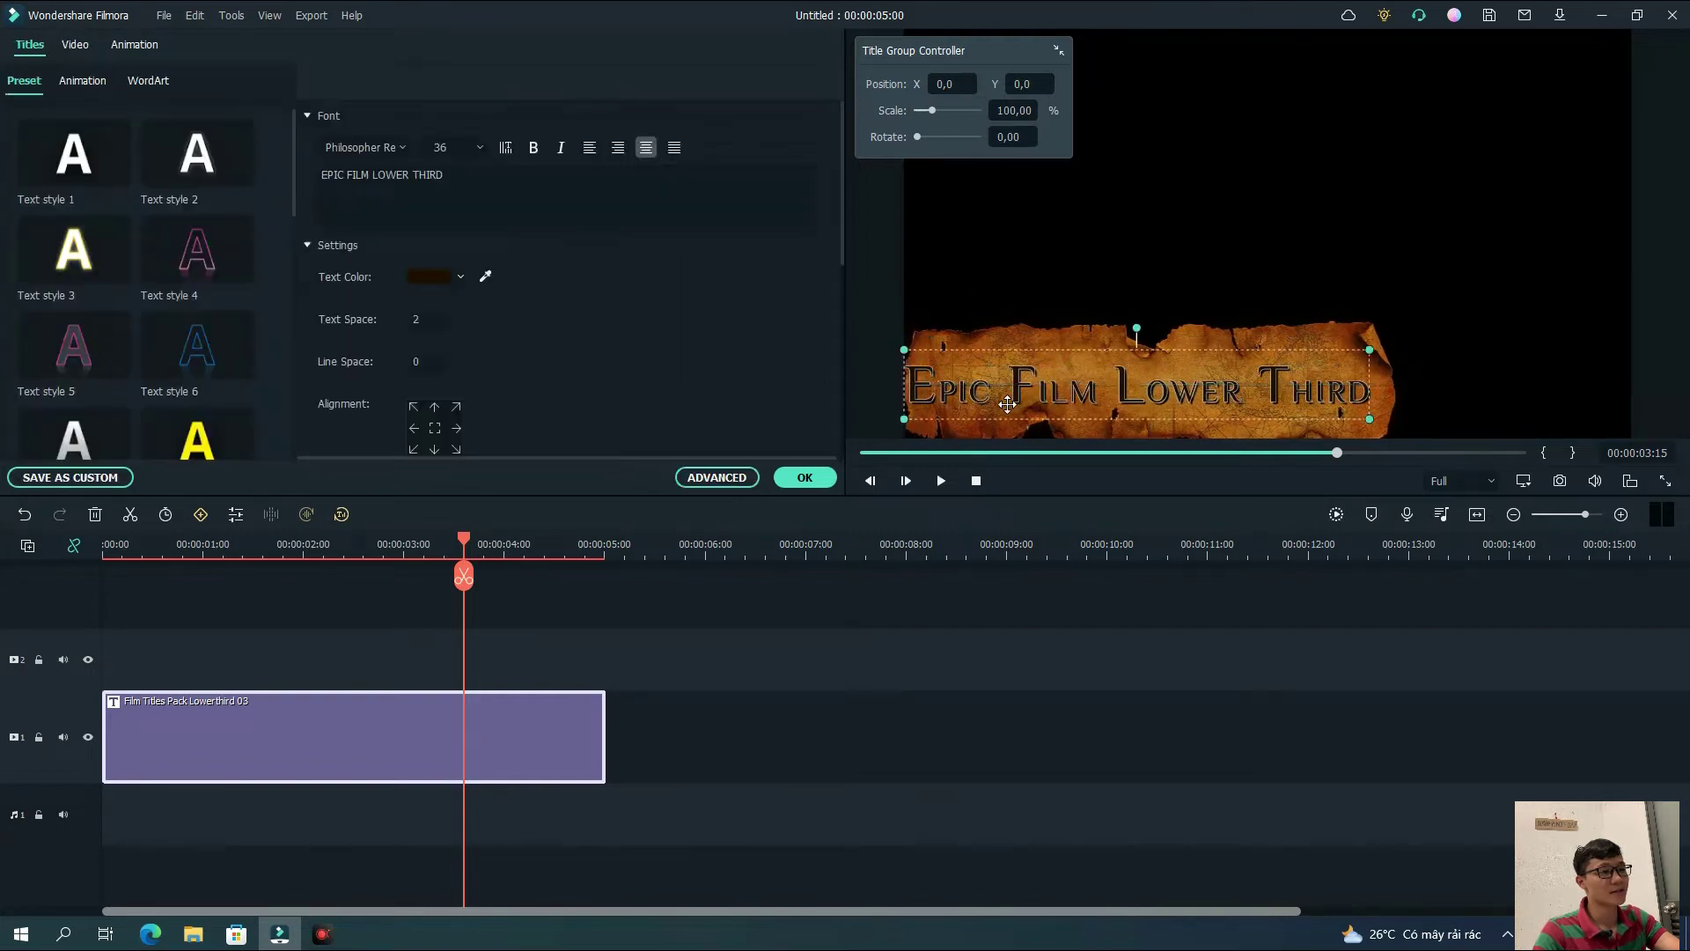
{"action": "type", "text": "HAR"}
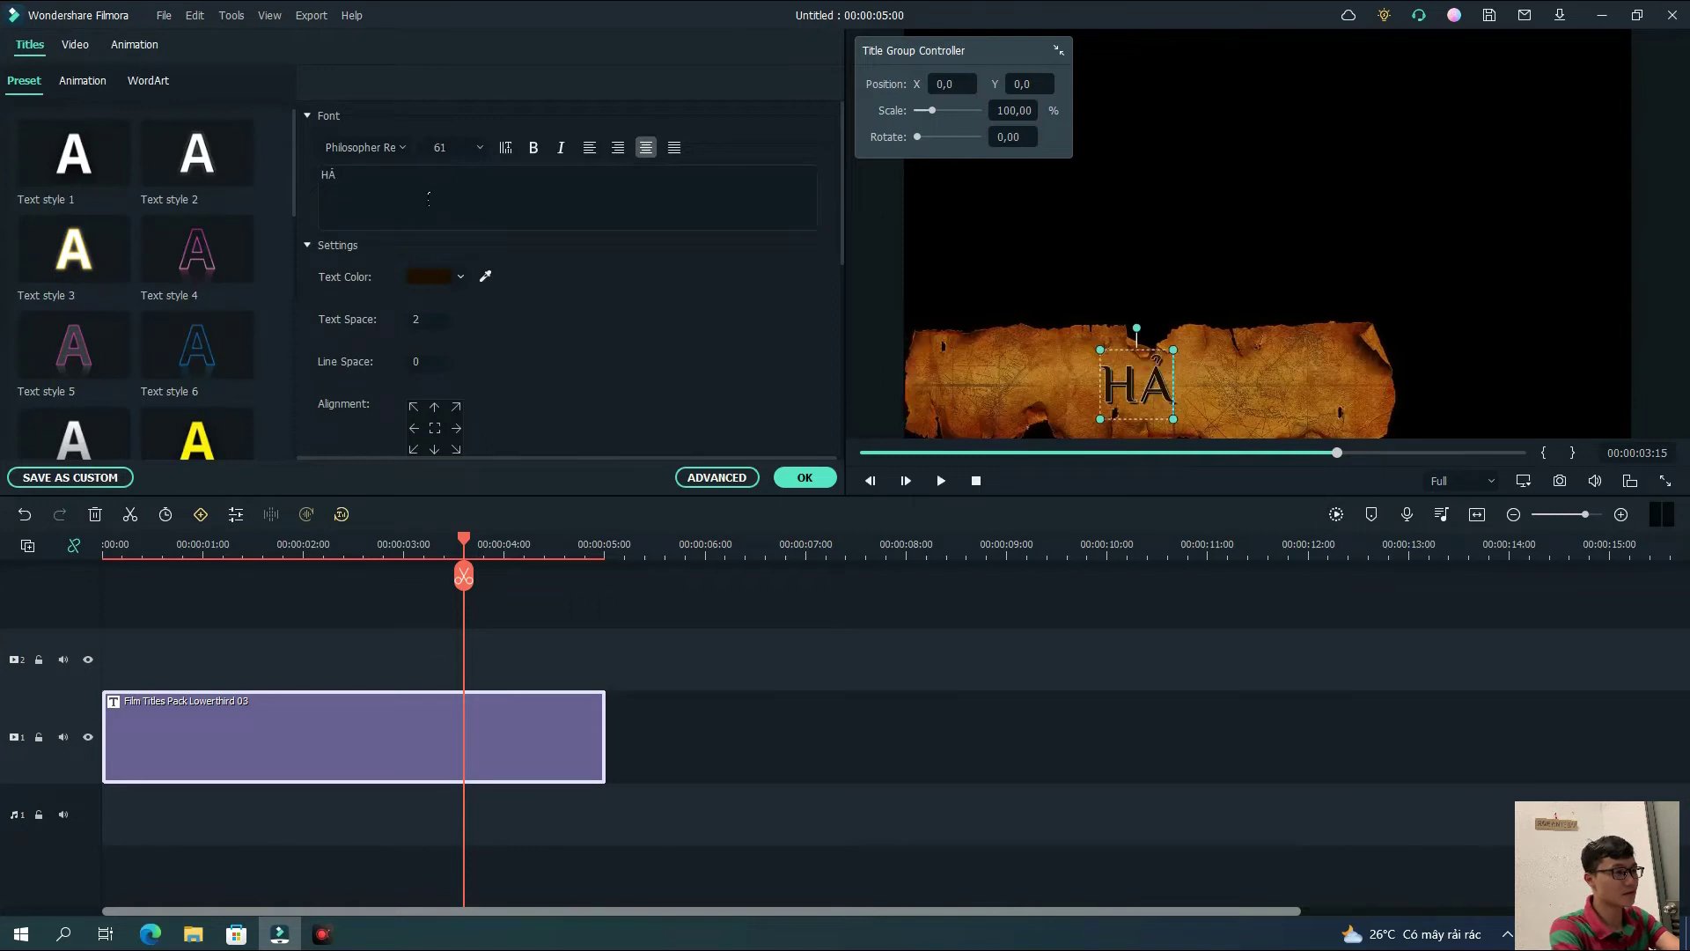
{"action": "type", "text": "DING DO"}
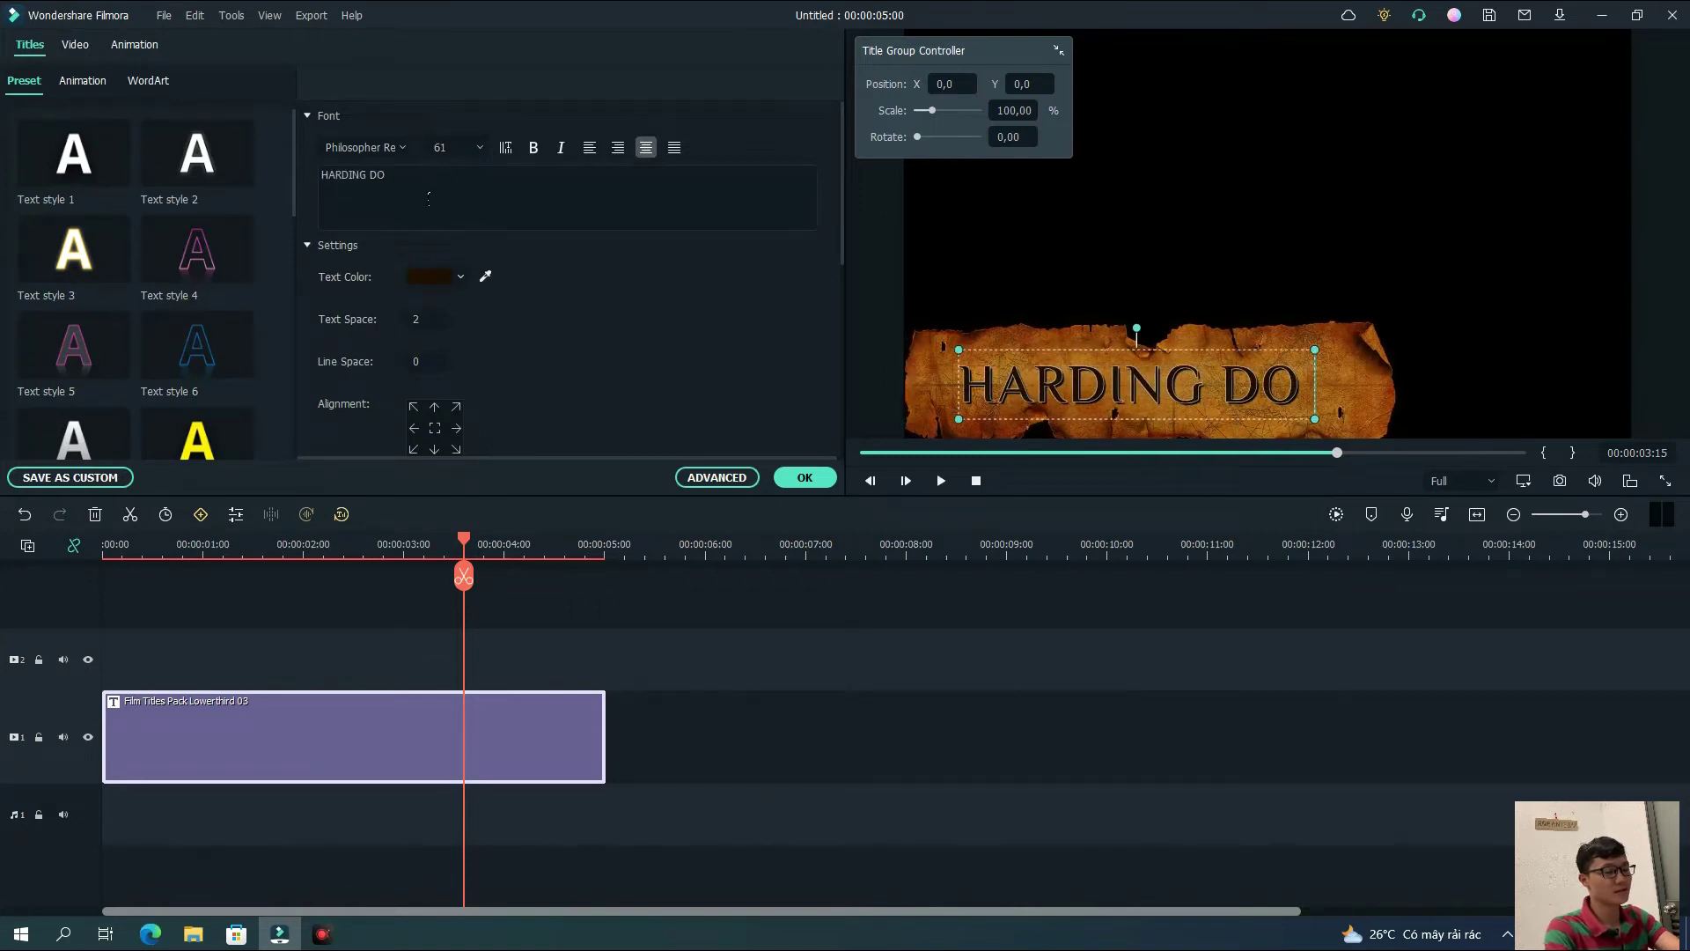
{"action": "key", "text": "alt+Return"}
{"action": "key", "text": "Escape"}
{"action": "left_click", "coordinate": [550, 191]}
{"action": "key", "text": "Return"}
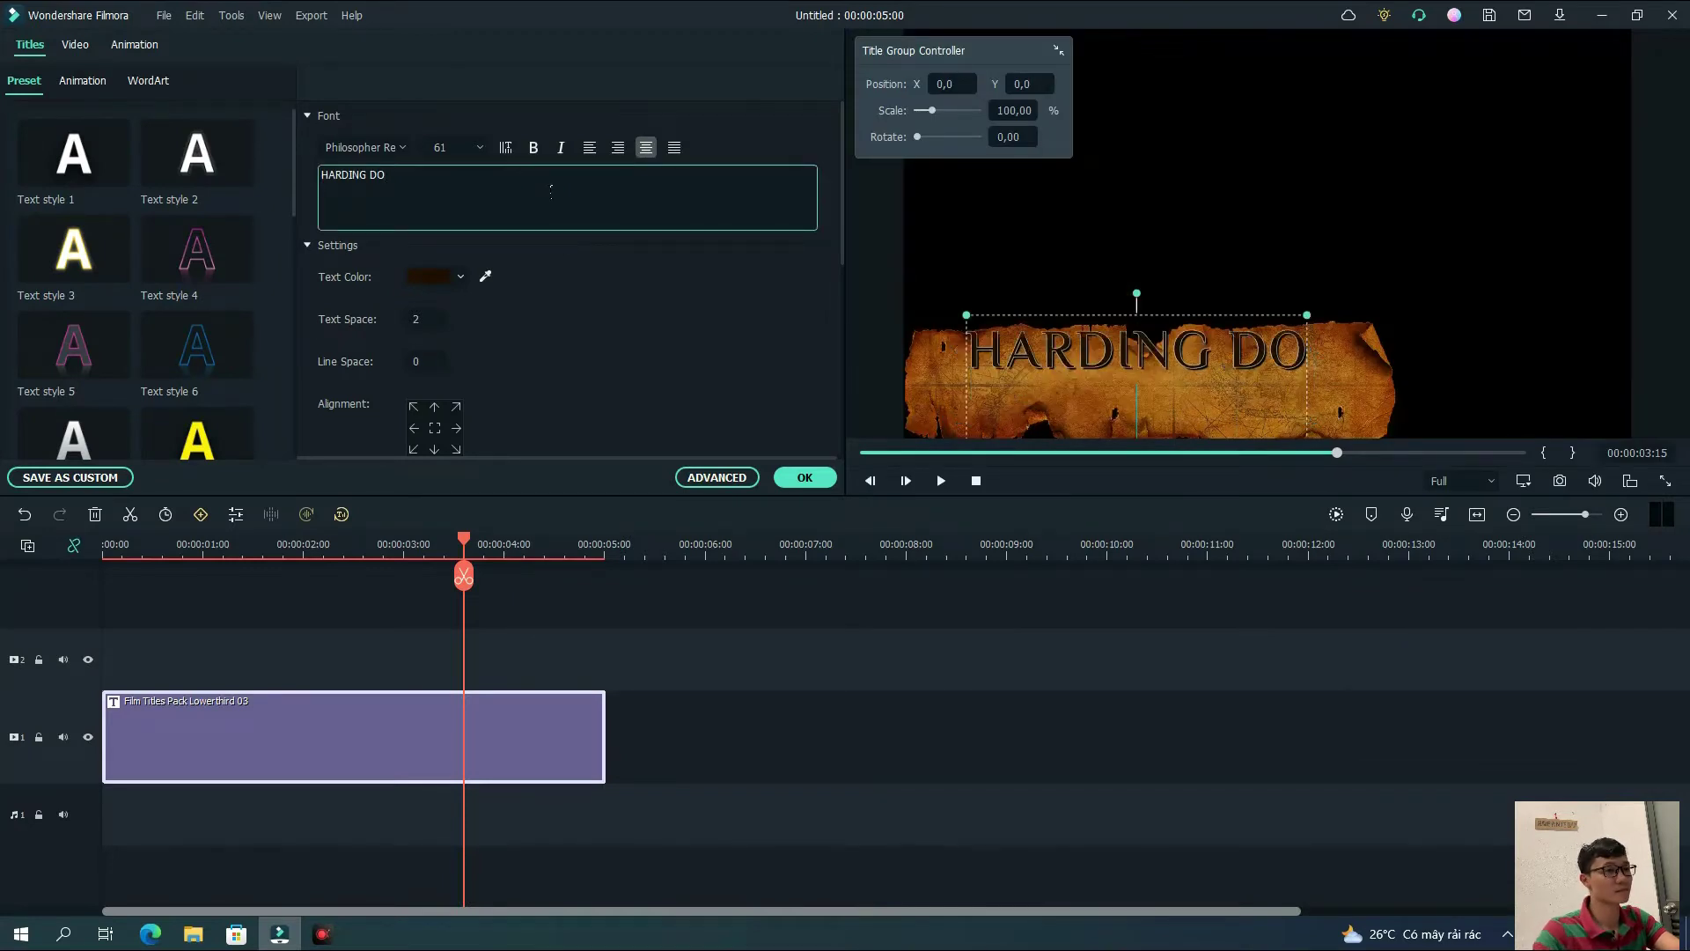
{"action": "type", "text": "CHANN"}
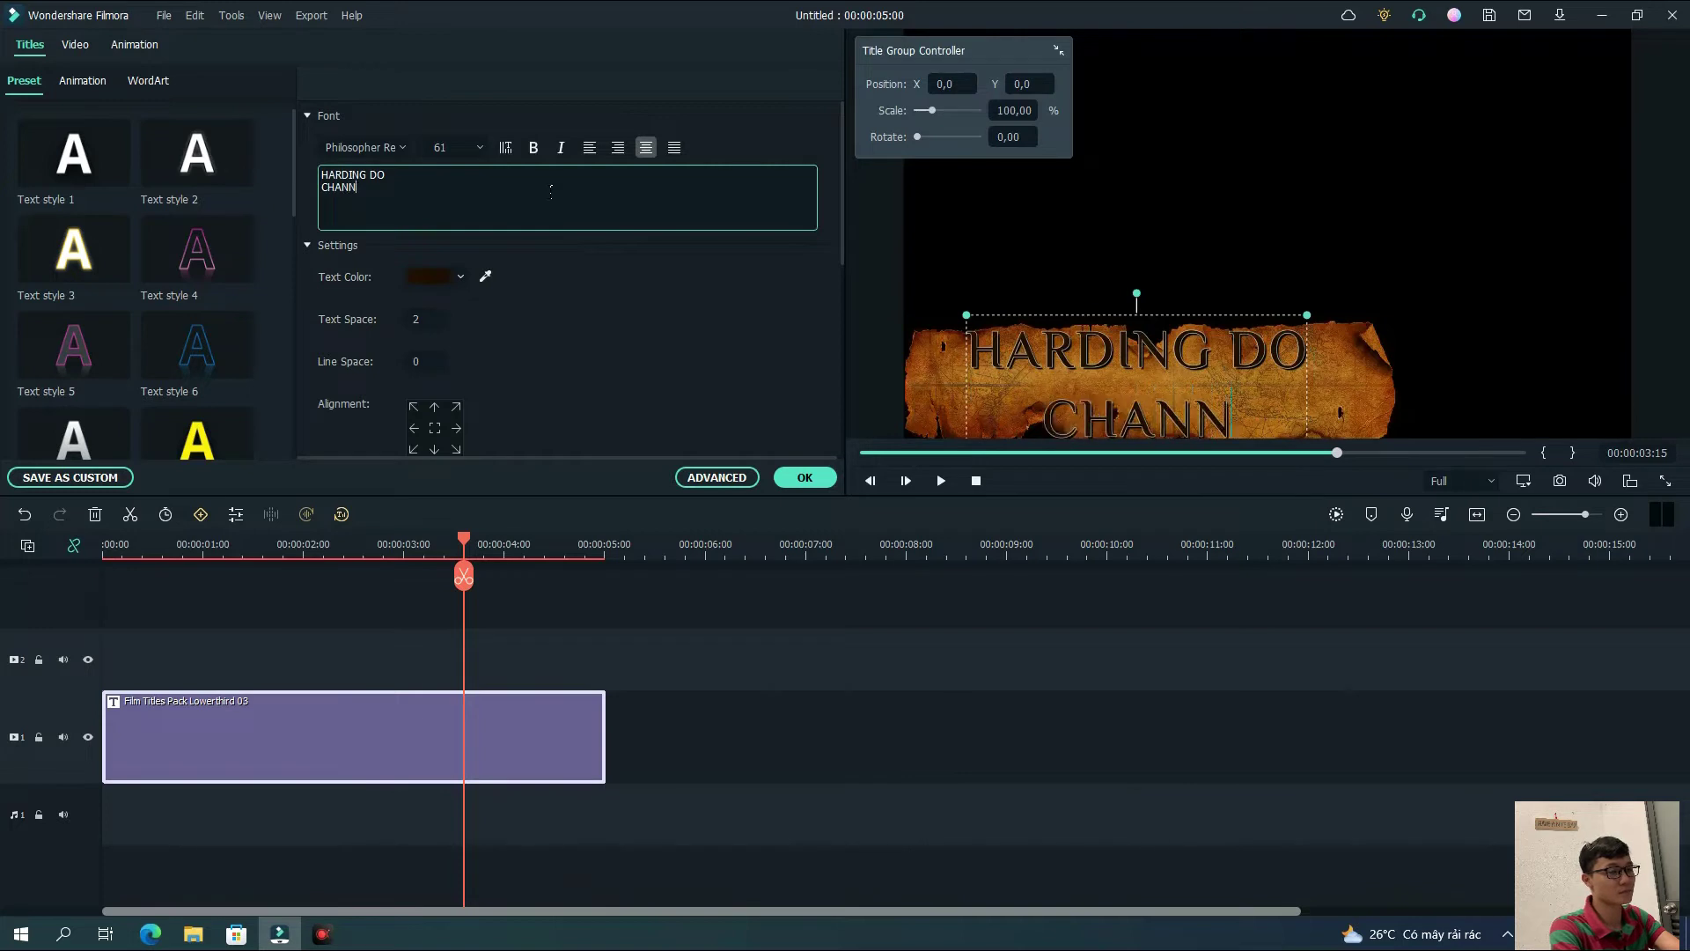
{"action": "type", "text": "EL"}
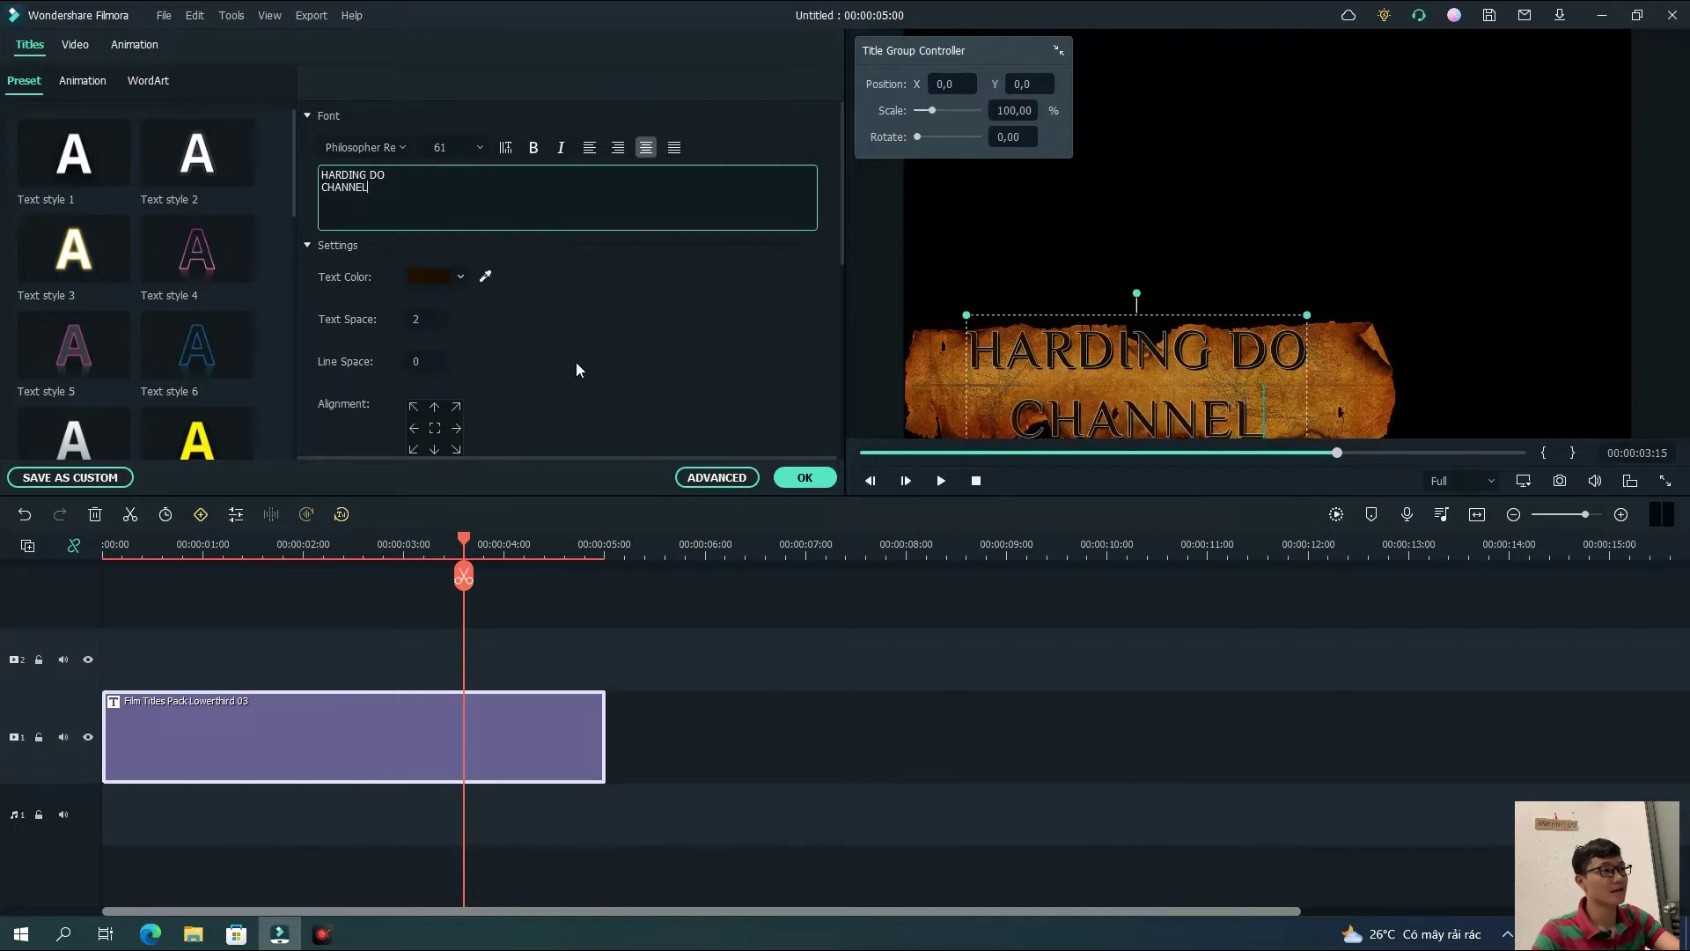
Set the lower third text's font size to 50 in the advanced text editor and apply it
{"action": "left_click", "coordinate": [715, 476]}
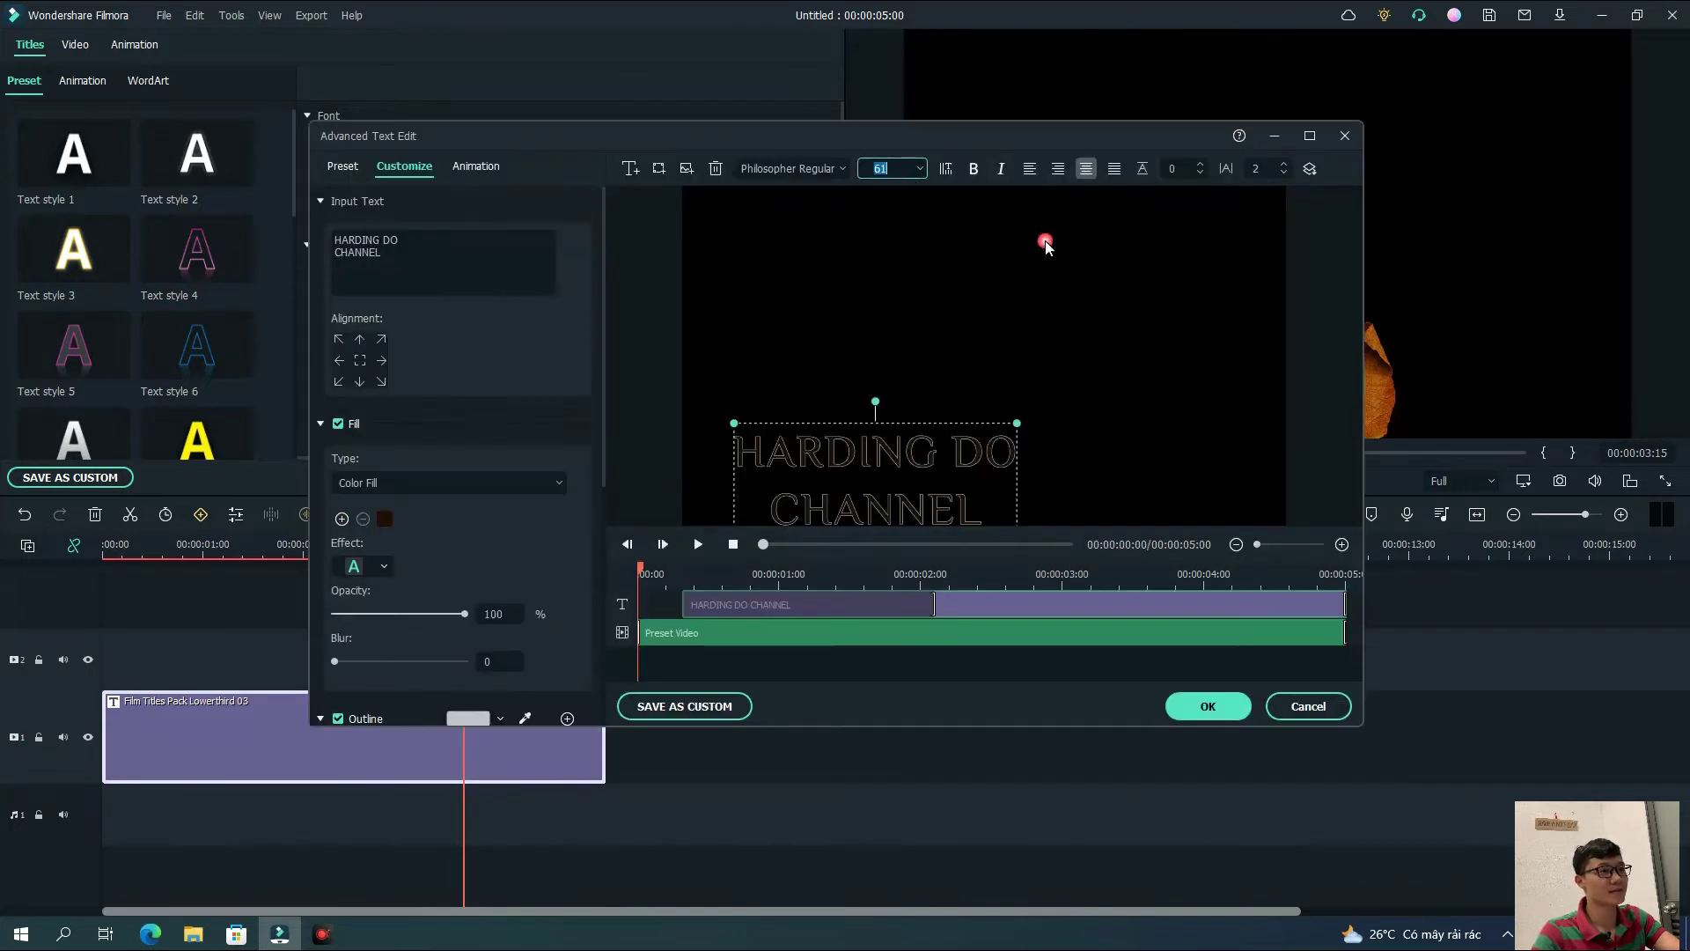
{"action": "left_click", "coordinate": [1218, 720]}
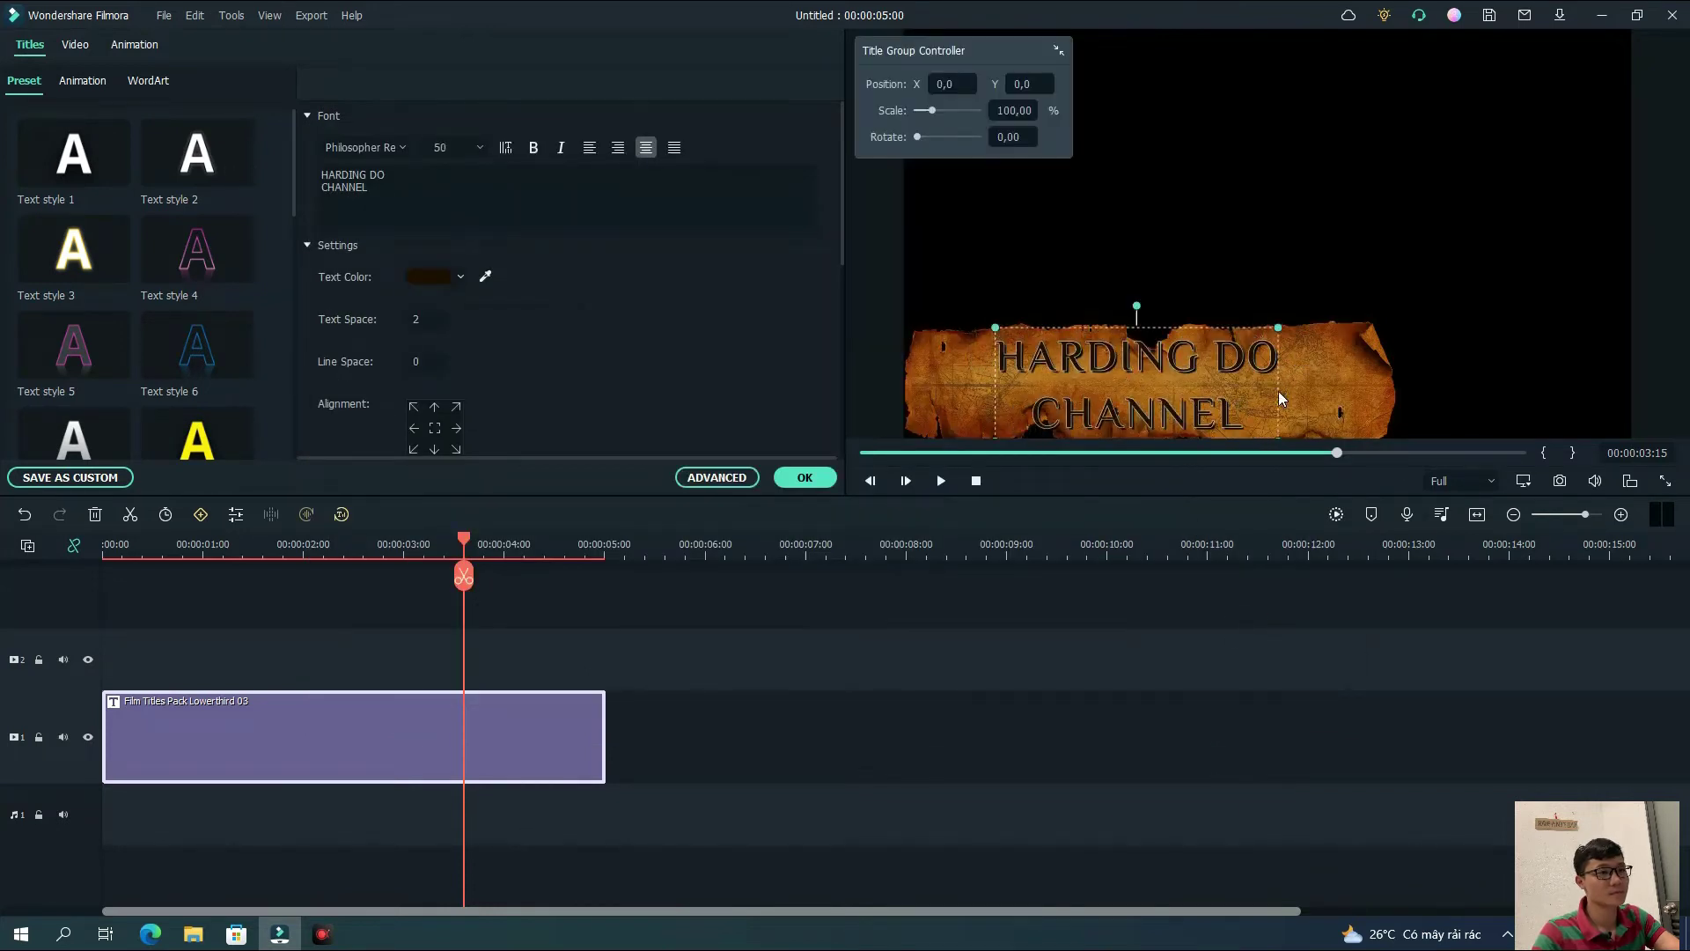
{"action": "double_click", "coordinate": [1154, 370]}
{"action": "left_click", "coordinate": [1366, 159]}
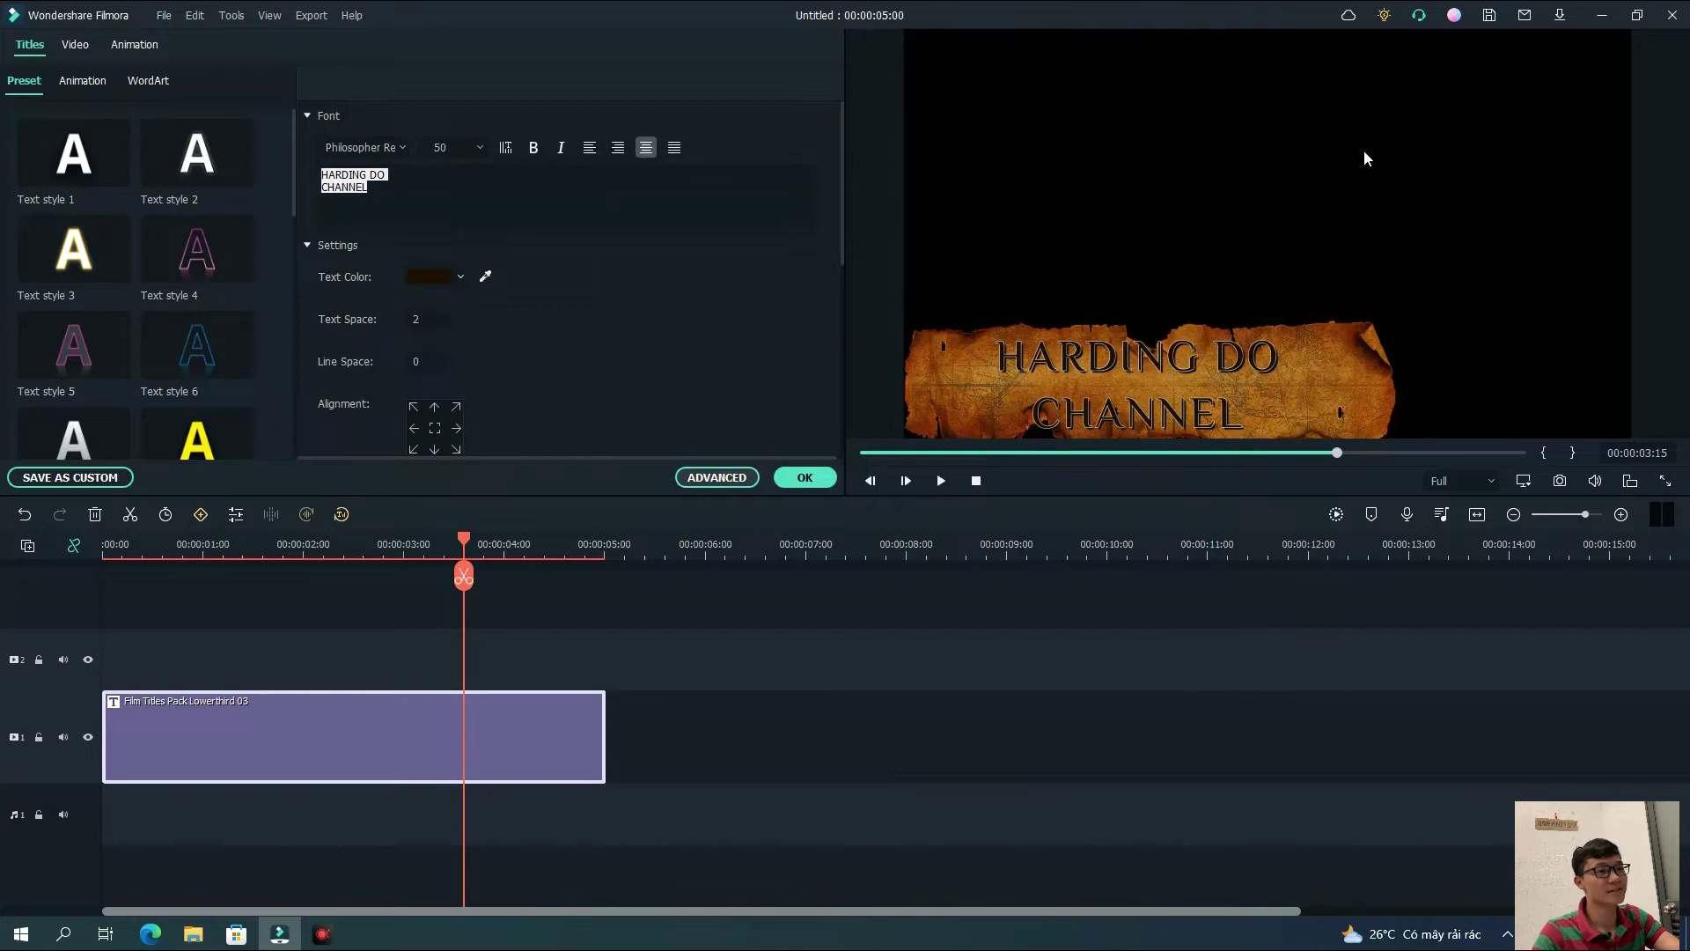
Set the lower third text's letter spacing to 5 and line spacing to -30, and apply the changes
{"action": "type", "text": "5"}
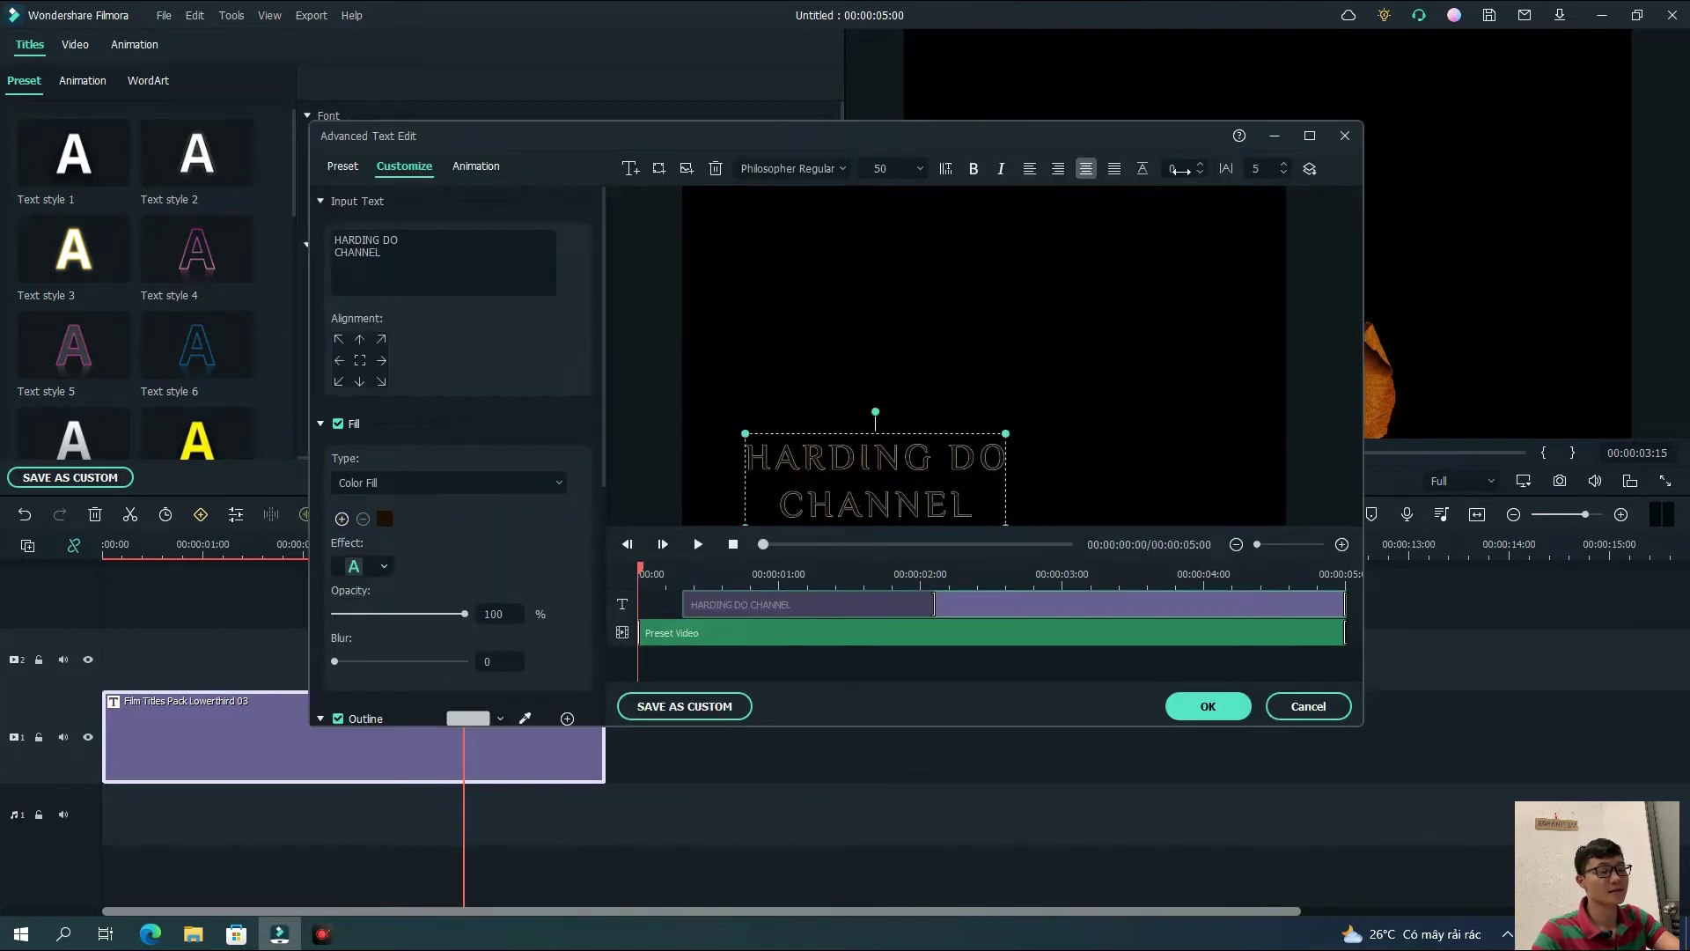
{"action": "left_click", "coordinate": [1181, 169]}
{"action": "type", "text": "1"}
{"action": "key", "text": "BackSpace"}
{"action": "type", "text": "30"}
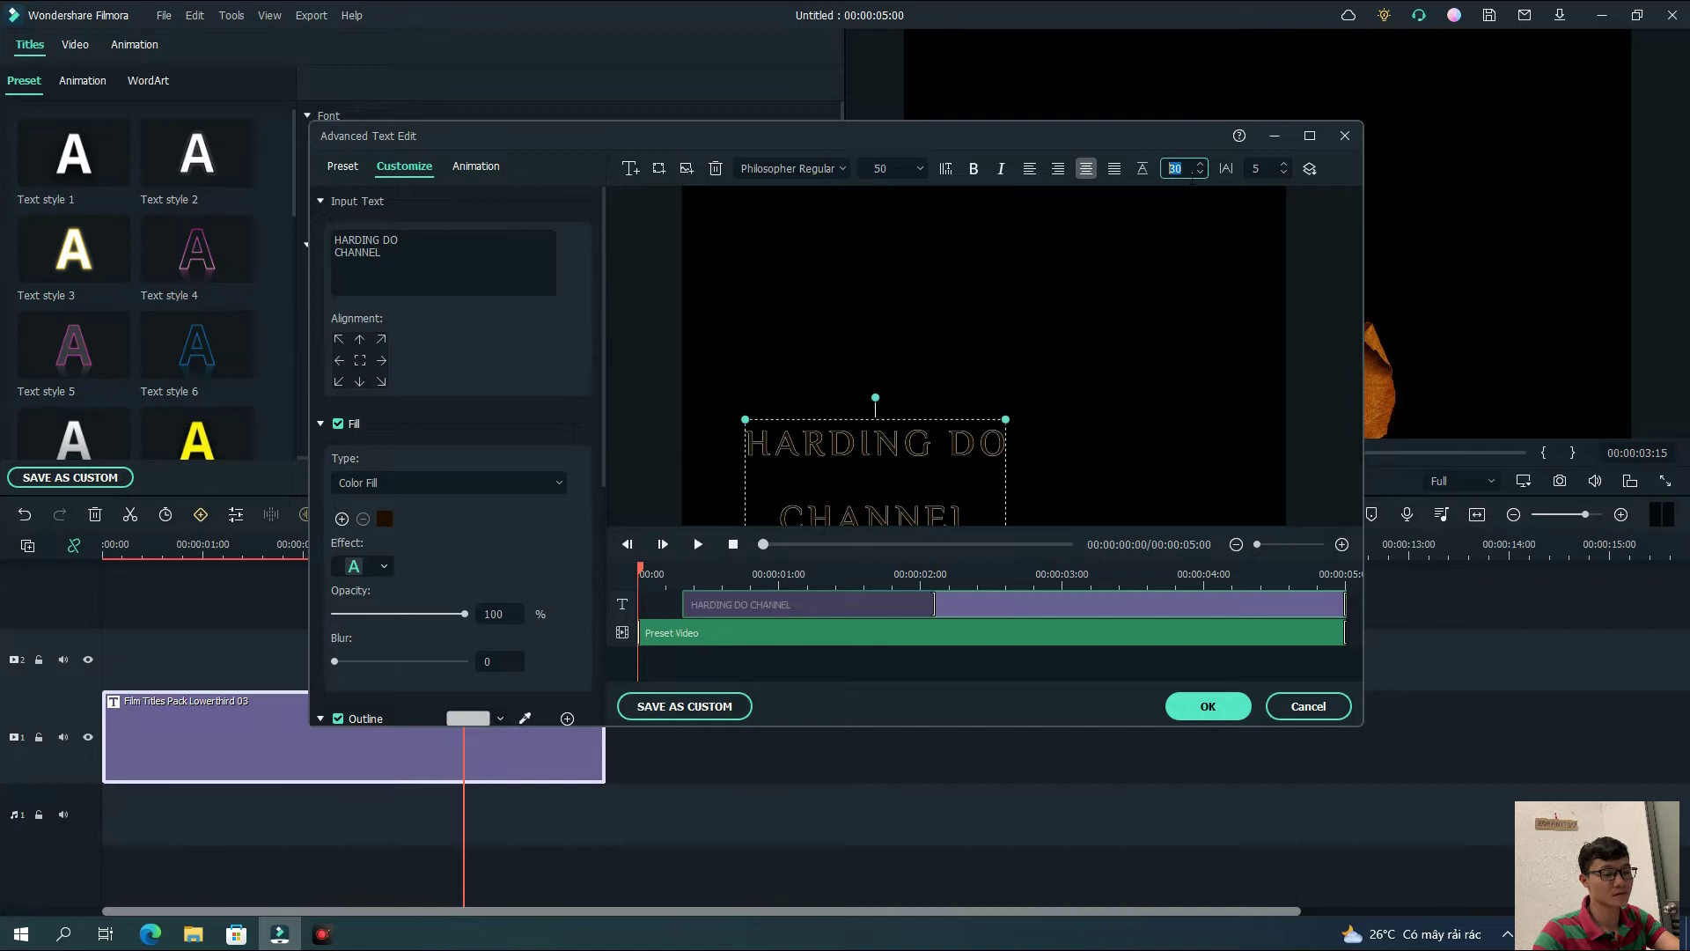
{"action": "type", "text": "-"}
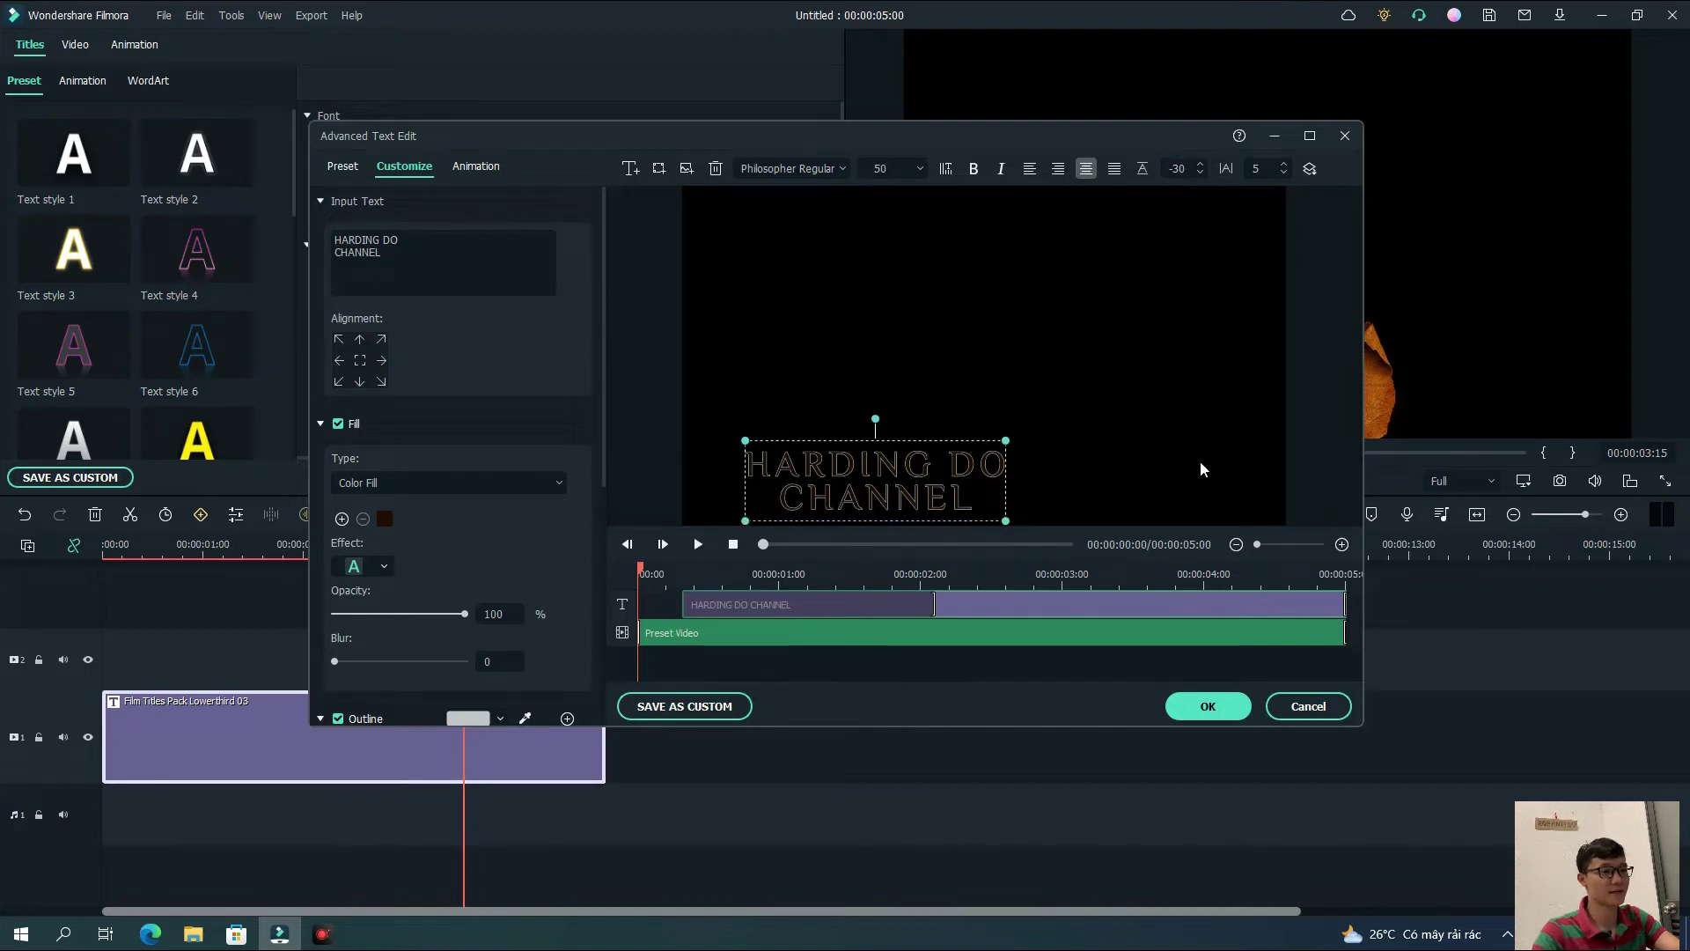
{"action": "left_click", "coordinate": [1207, 706]}
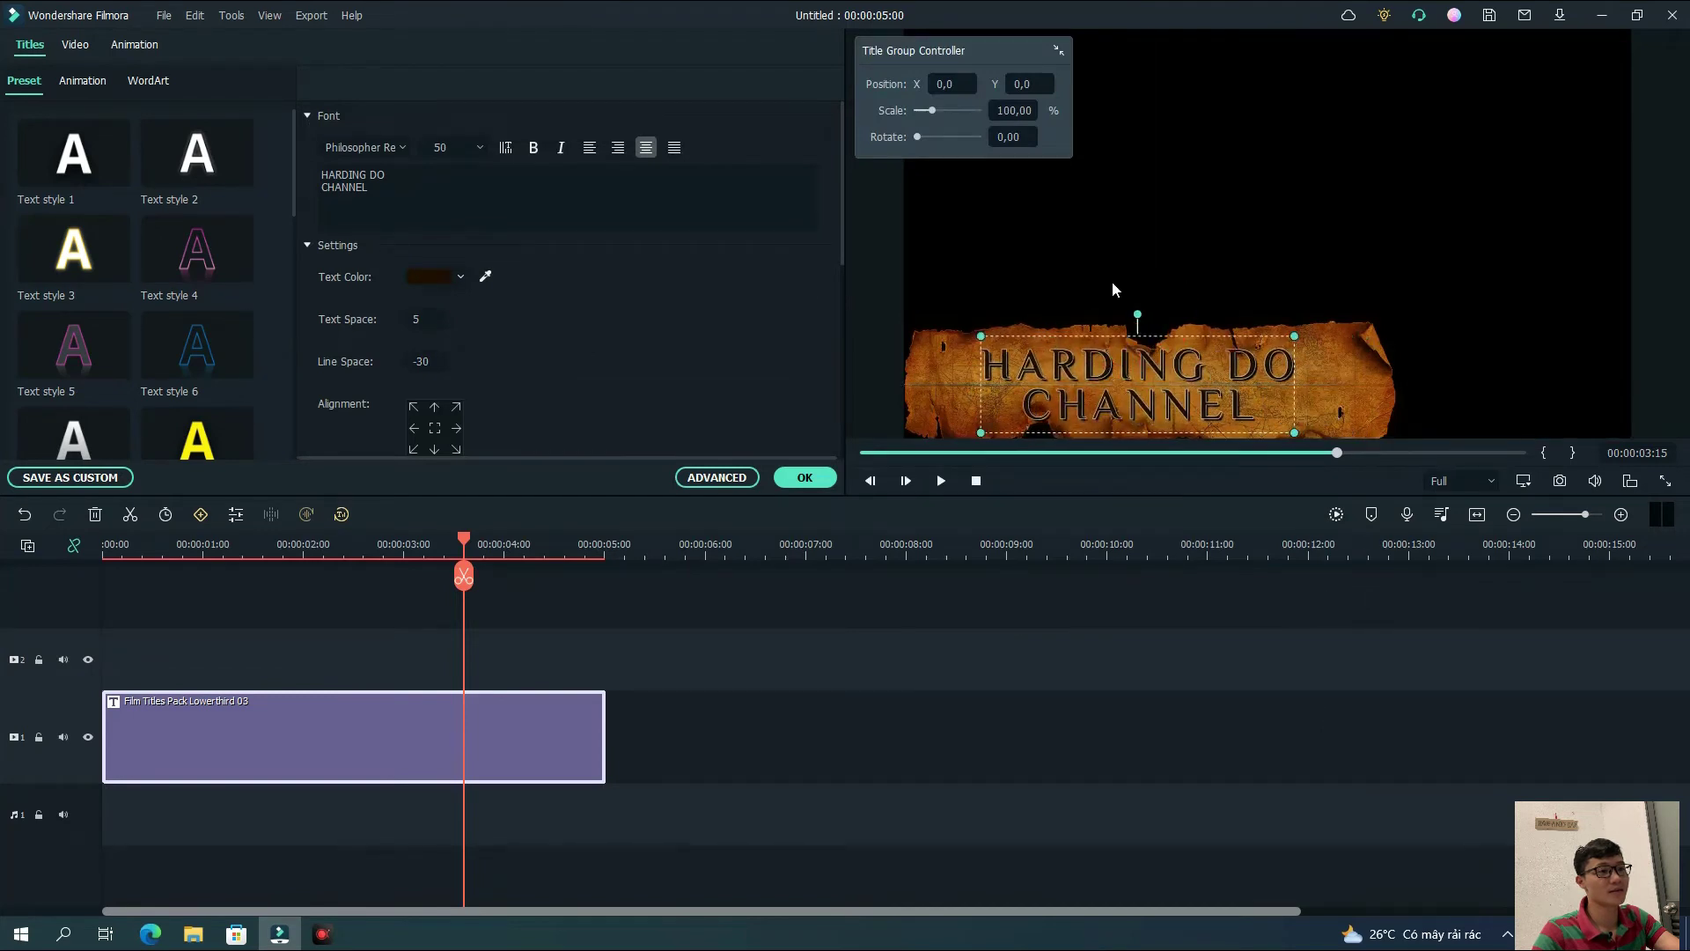
Nudge the two-line text slightly left so it sits centred on the parchment
{"action": "left_click_drag", "start_coordinate": [1260, 417], "coordinate": [1201, 418]}
{"action": "mouse_move", "coordinate": [1312, 393]}
{"action": "left_mouse_down"}
{"action": "mouse_move", "coordinate": [1283, 366]}
{"action": "mouse_move", "coordinate": [1328, 404]}
{"action": "left_mouse_up"}
{"action": "left_click_drag", "start_coordinate": [1219, 400], "coordinate": [1207, 406]}
Play the lower third from the start to check its animation, and accept the title edits
{"action": "left_click", "coordinate": [951, 521]}
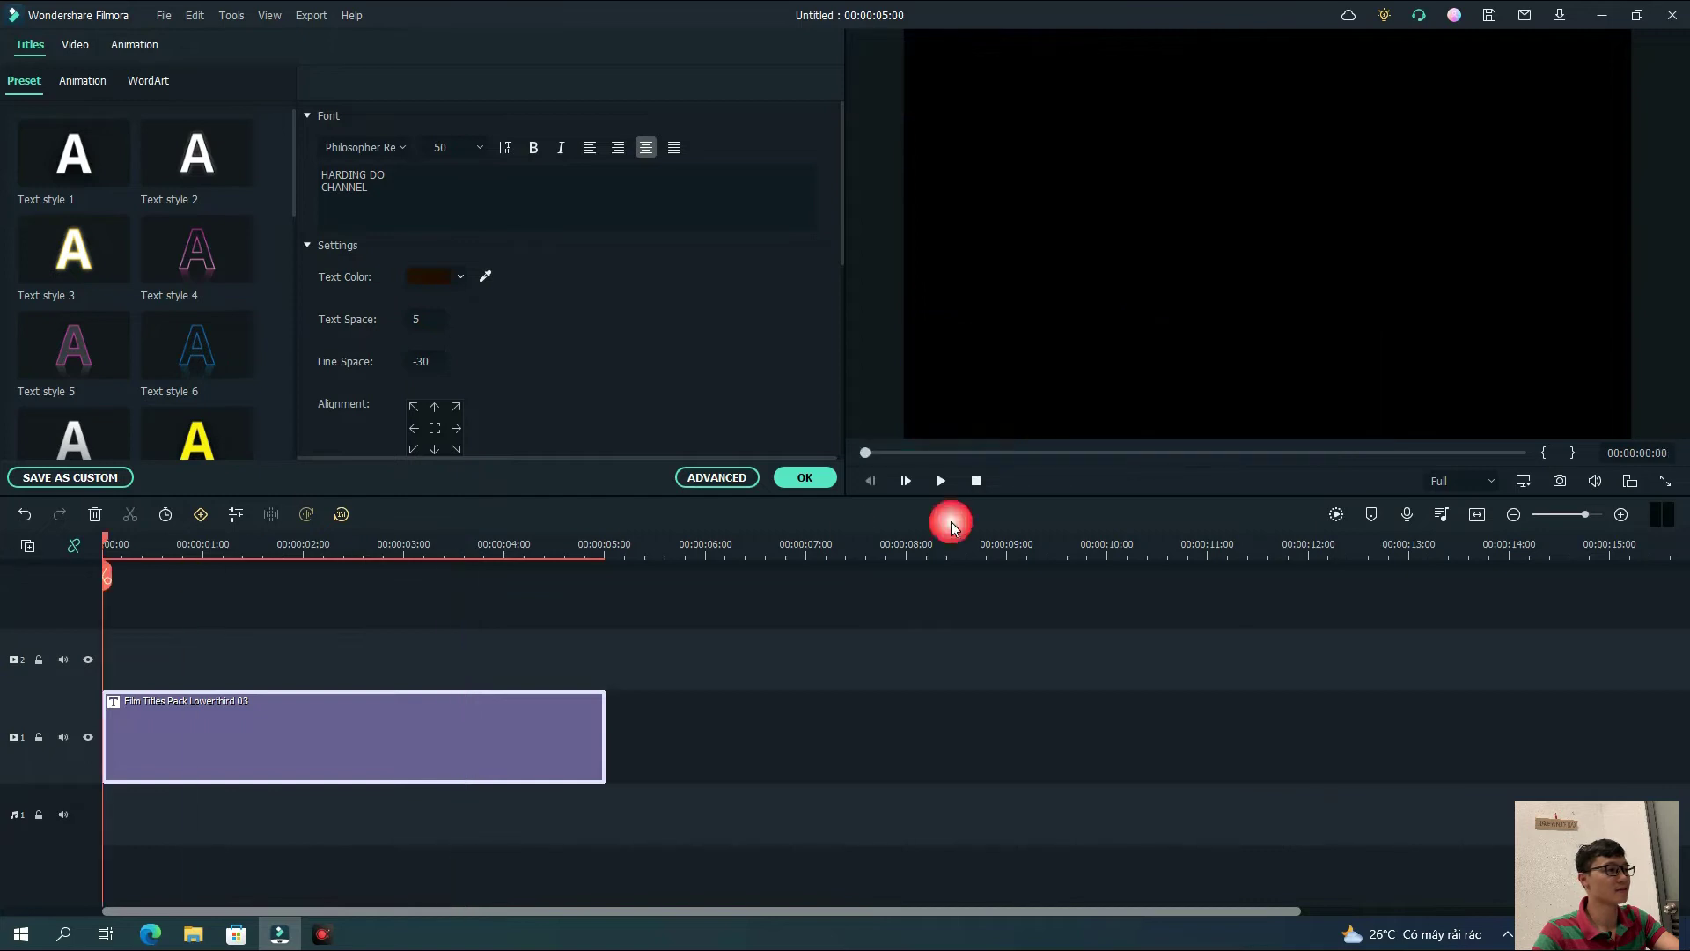
{"action": "left_click", "coordinate": [942, 483]}
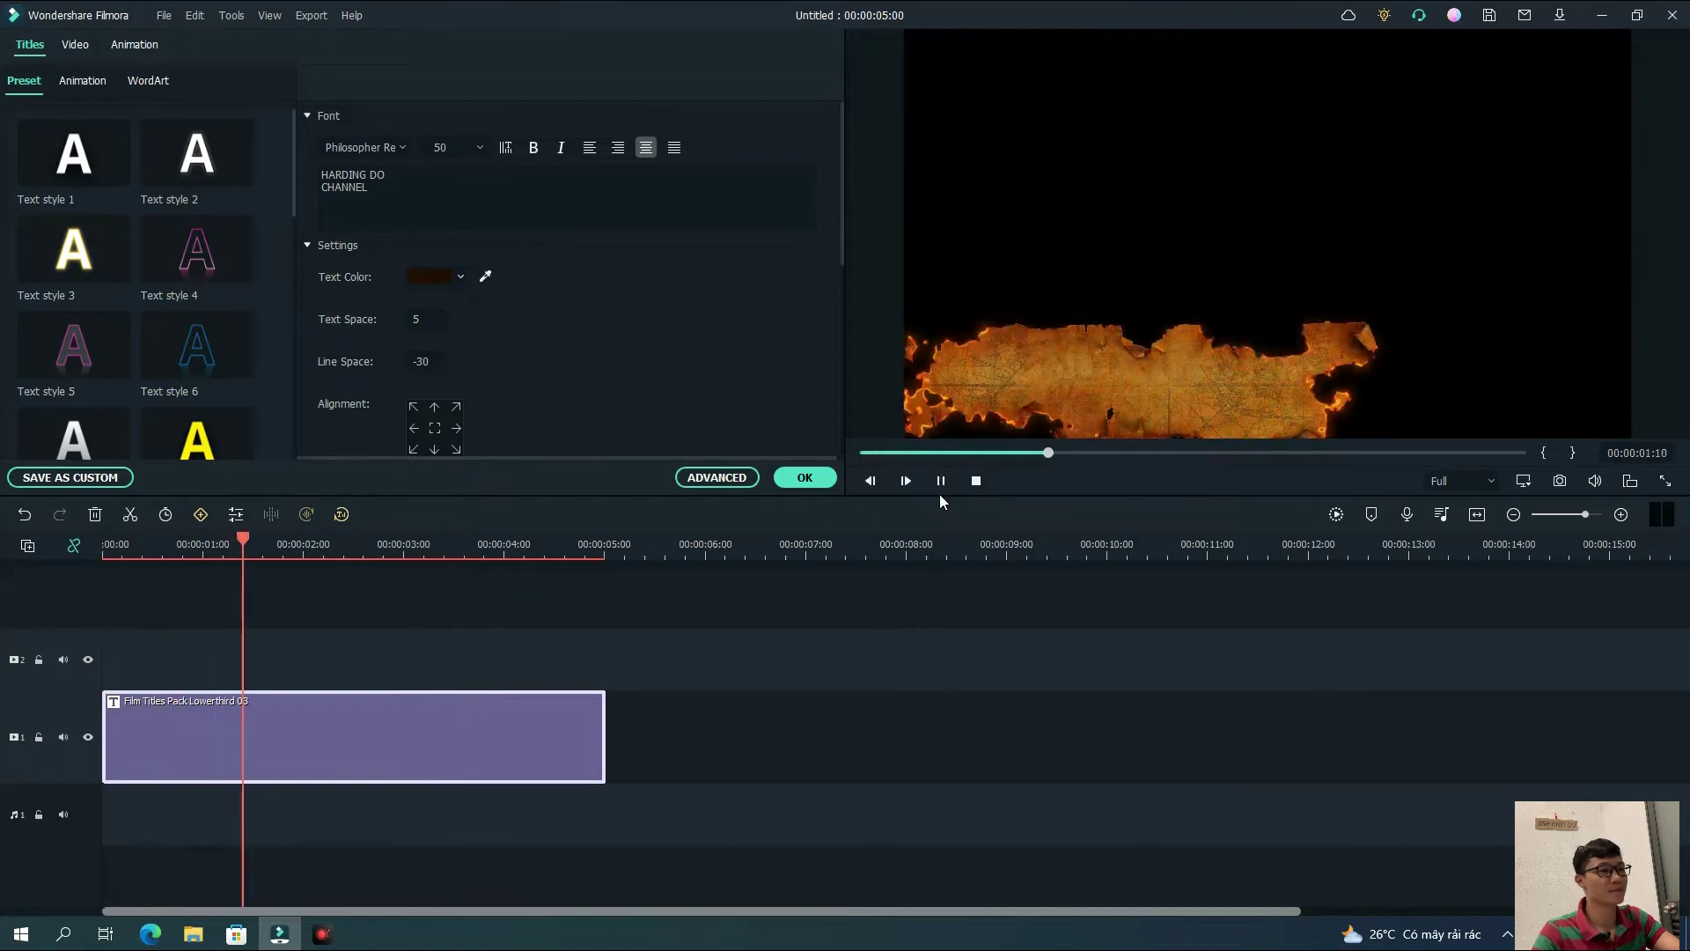
{"action": "left_click", "coordinate": [941, 481]}
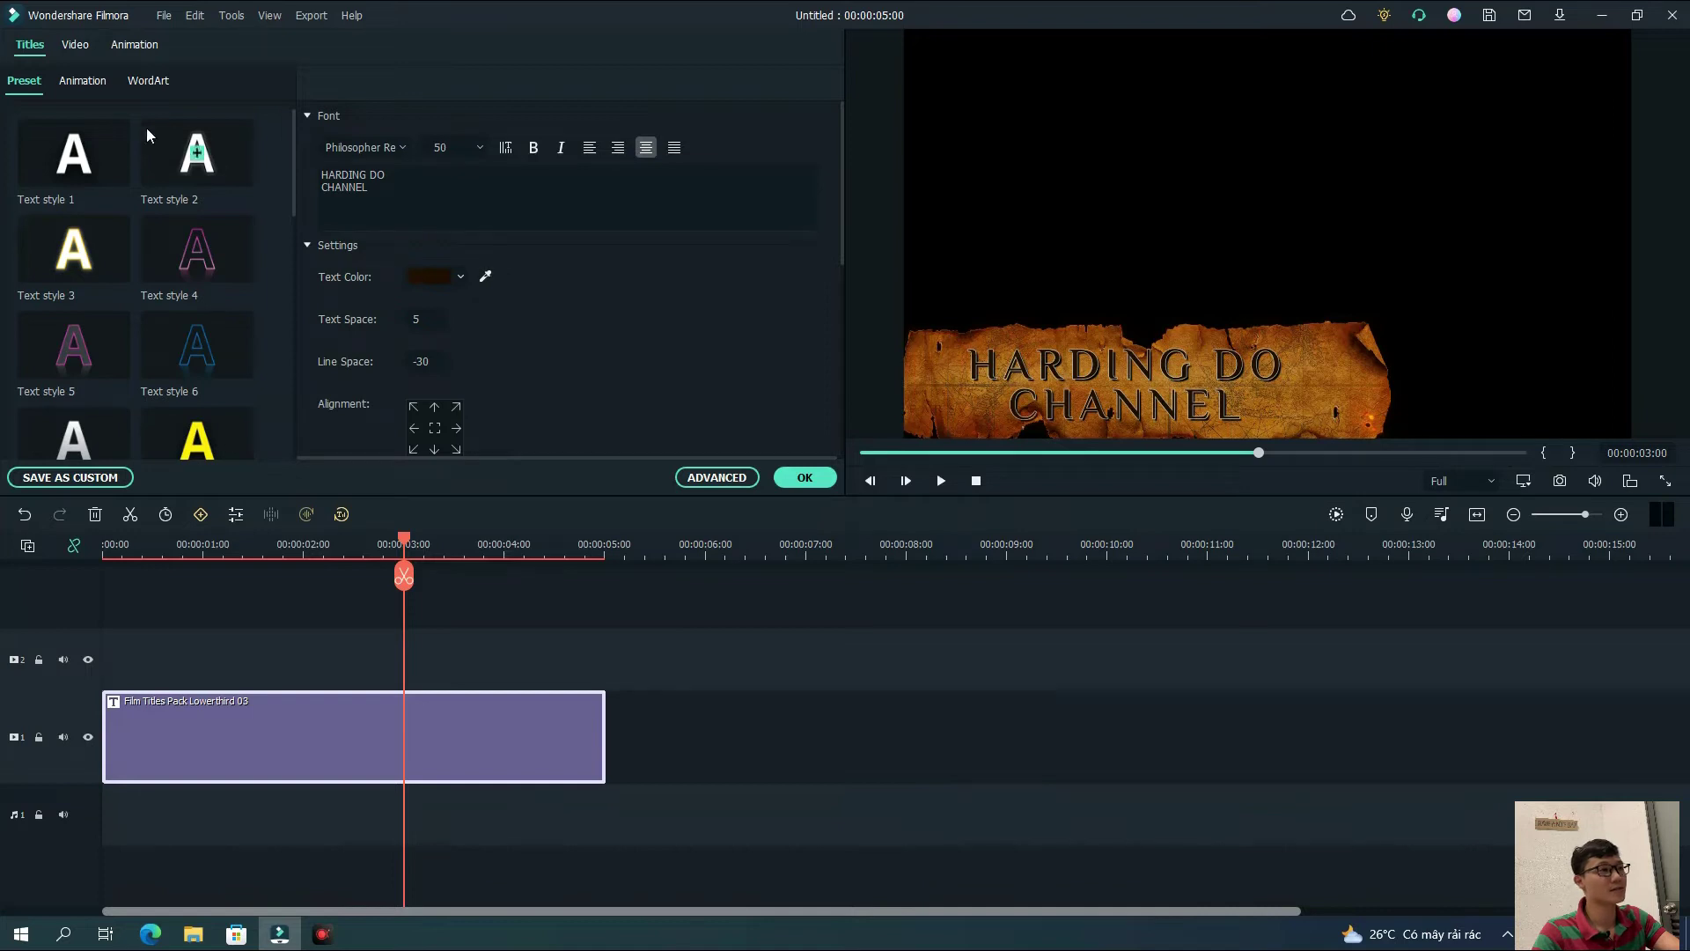
{"action": "left_click", "coordinate": [76, 44]}
{"action": "left_click", "coordinate": [805, 478]}
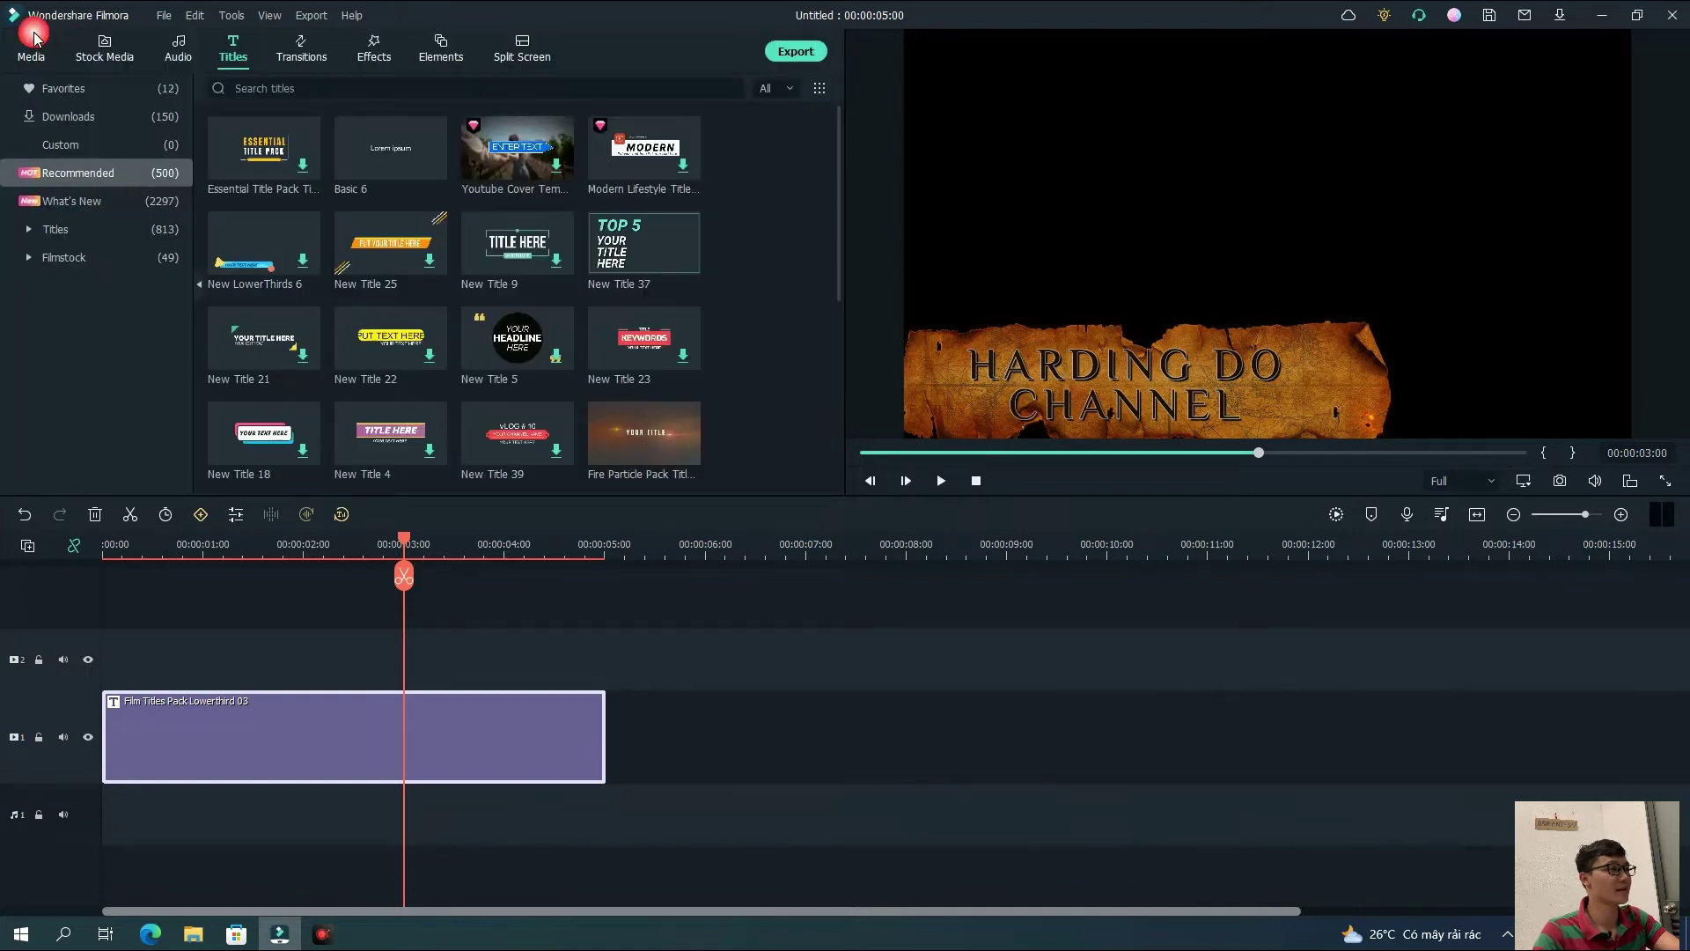
Add the Green sample color to the second video track and trim its end to match the lower third's end
{"action": "left_click", "coordinate": [34, 40]}
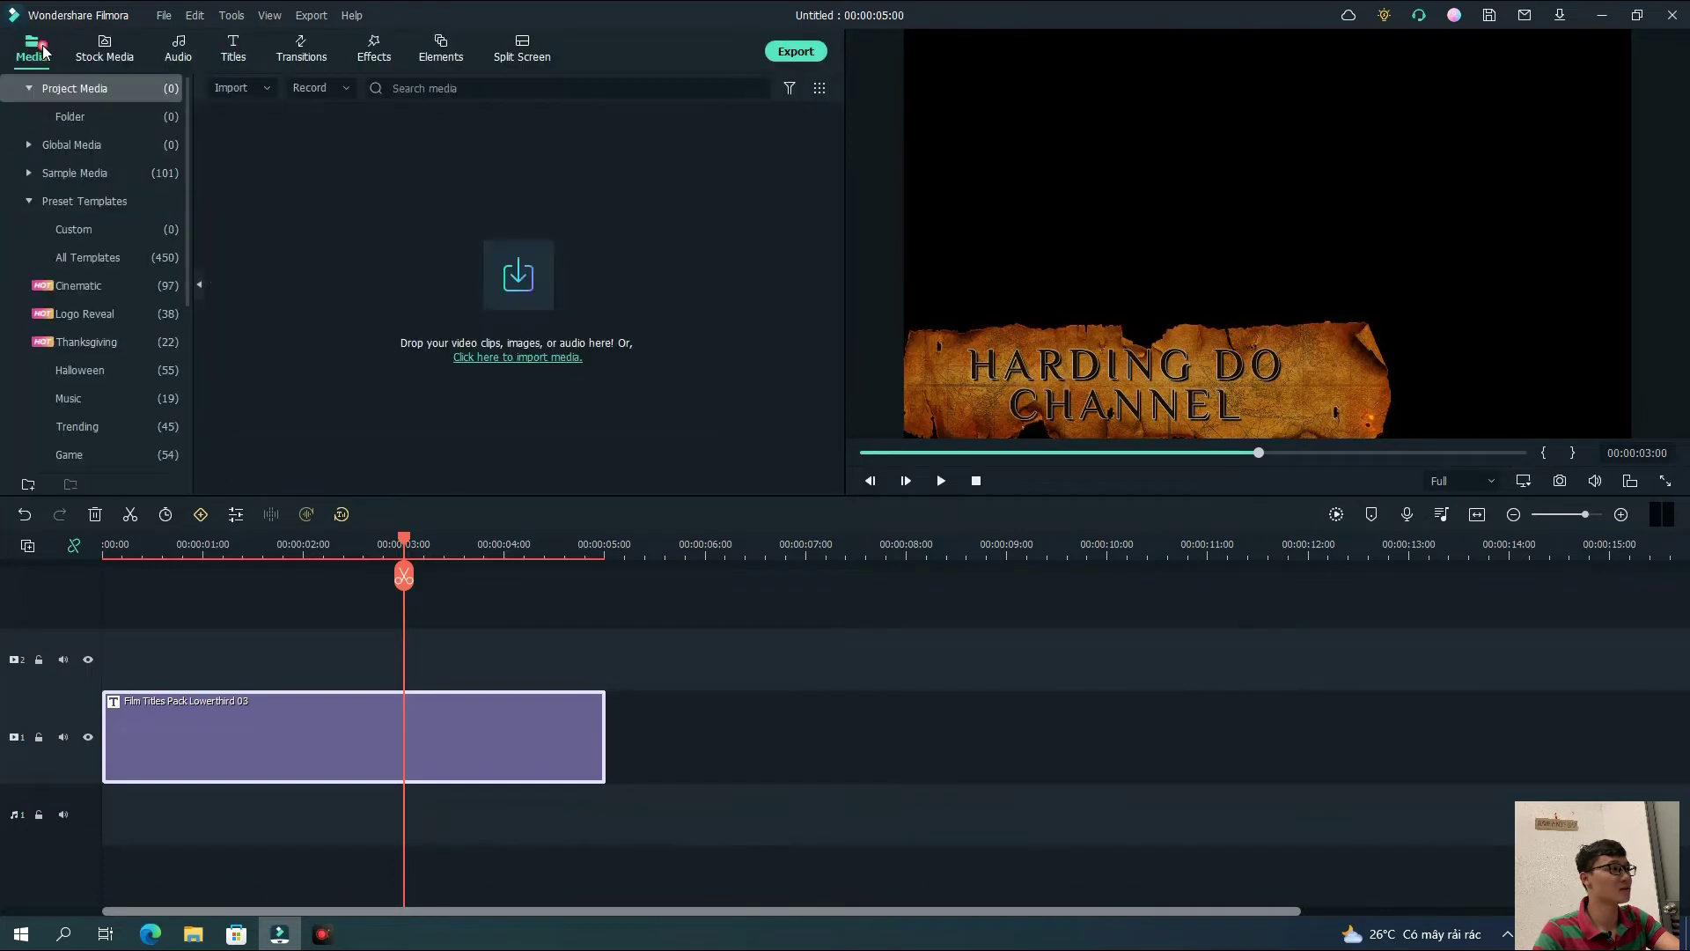
{"action": "left_click", "coordinate": [112, 173]}
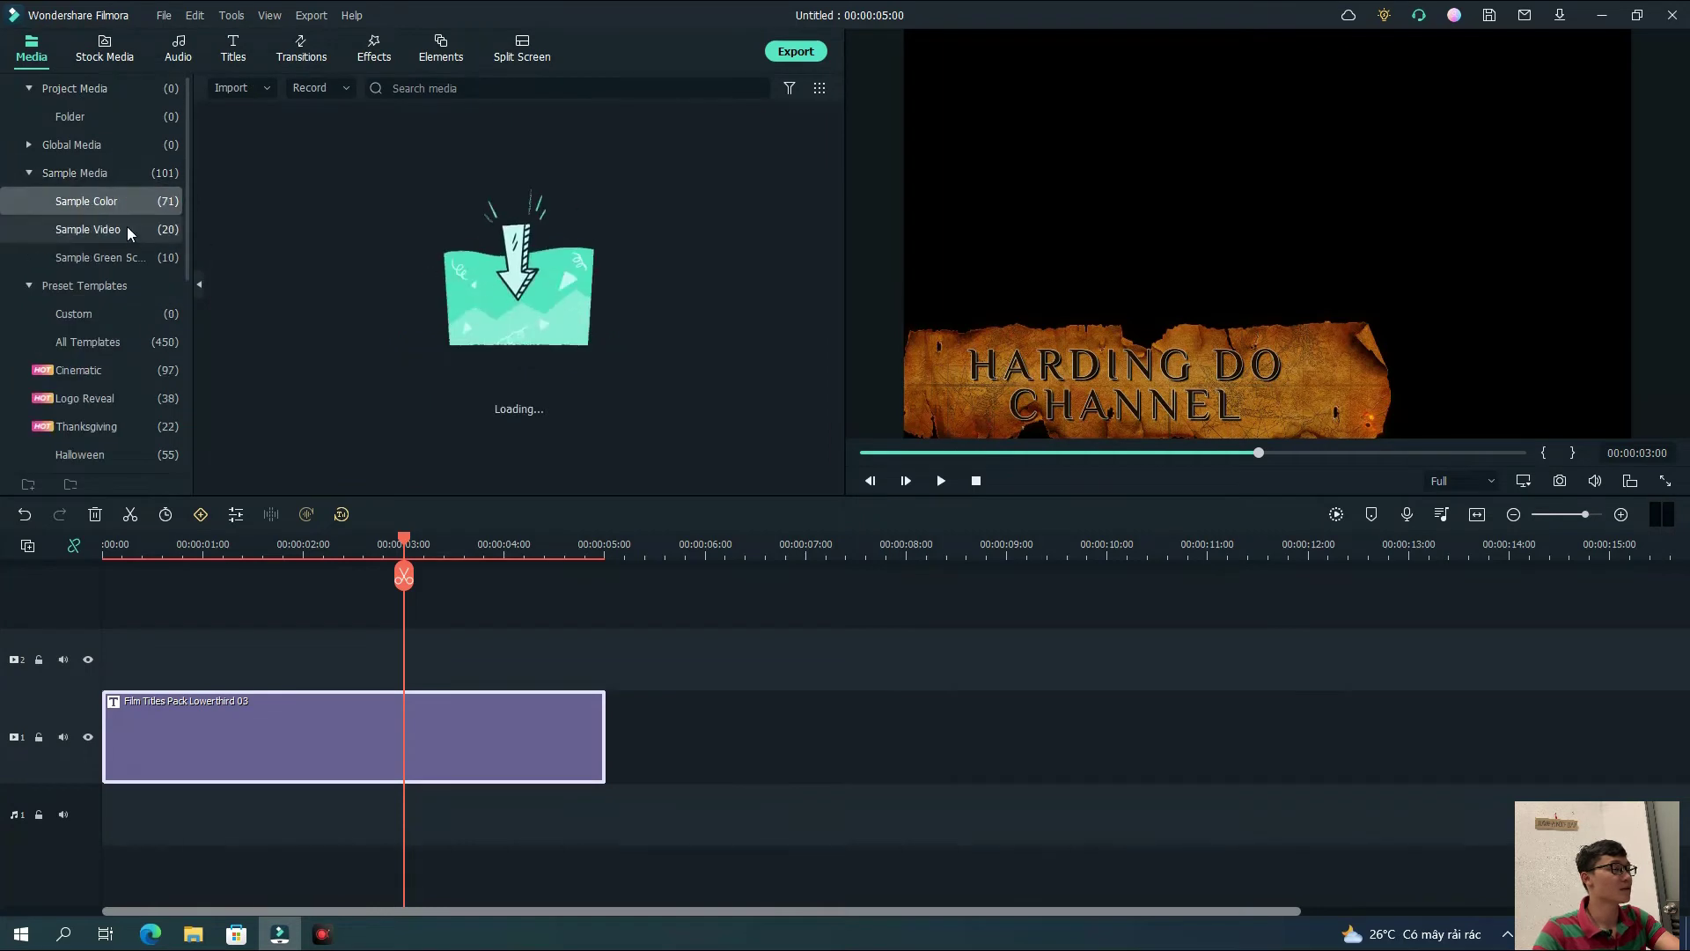
{"action": "left_click", "coordinate": [113, 200]}
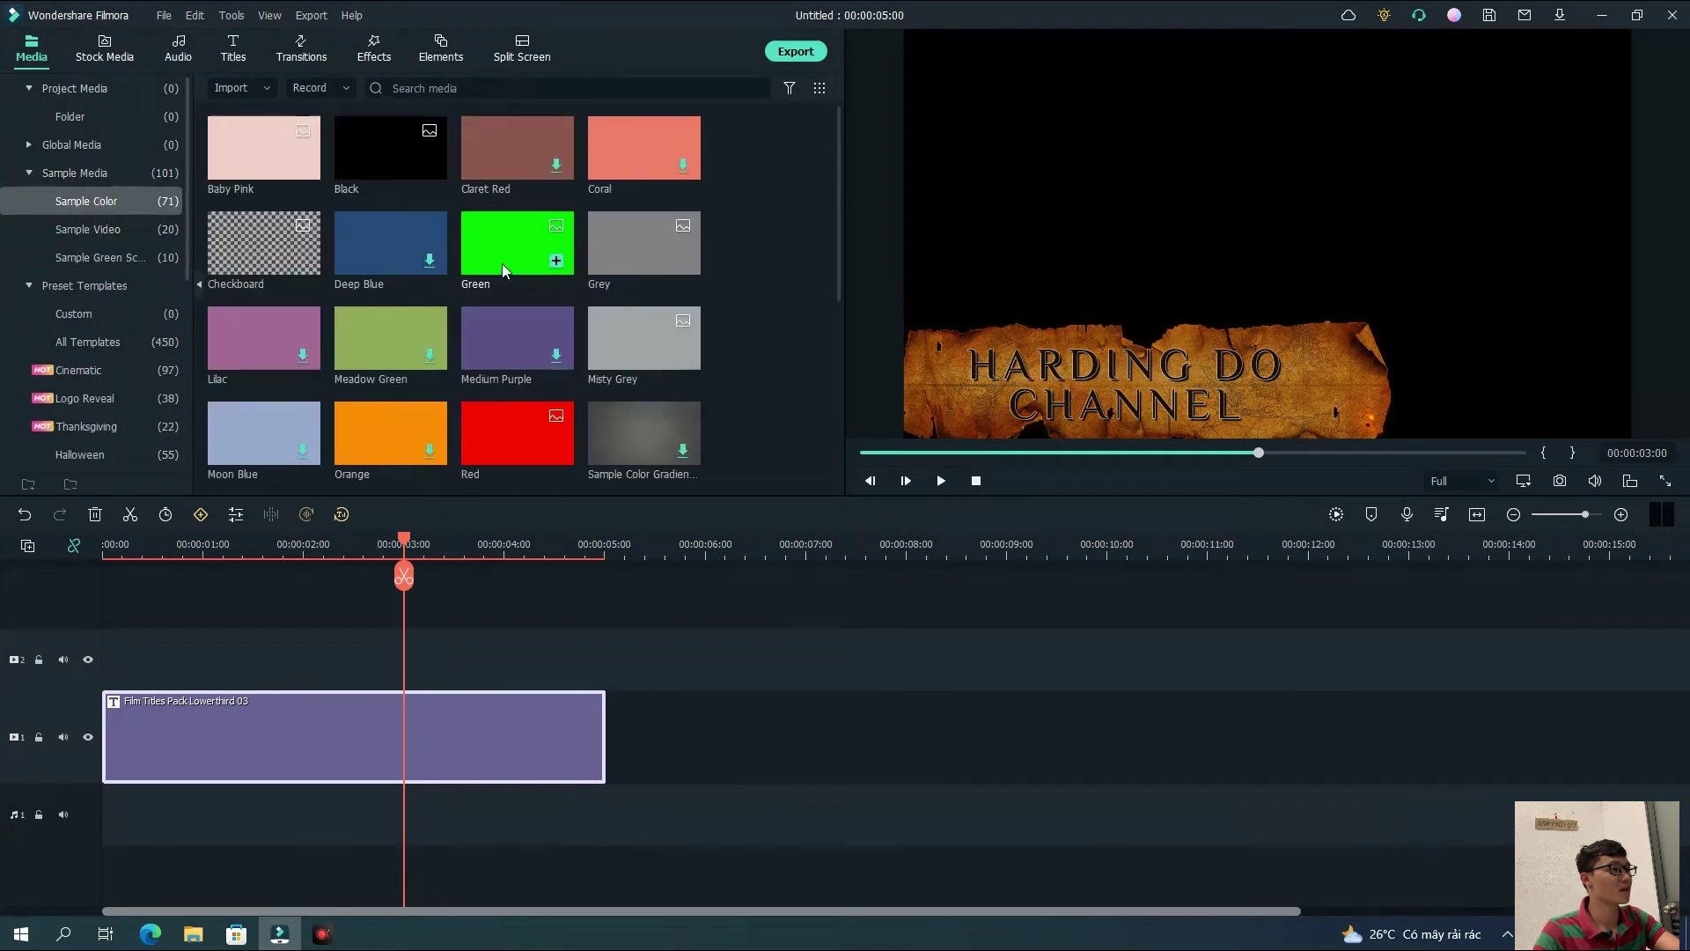
{"action": "left_click_drag", "start_coordinate": [484, 282], "coordinate": [257, 662]}
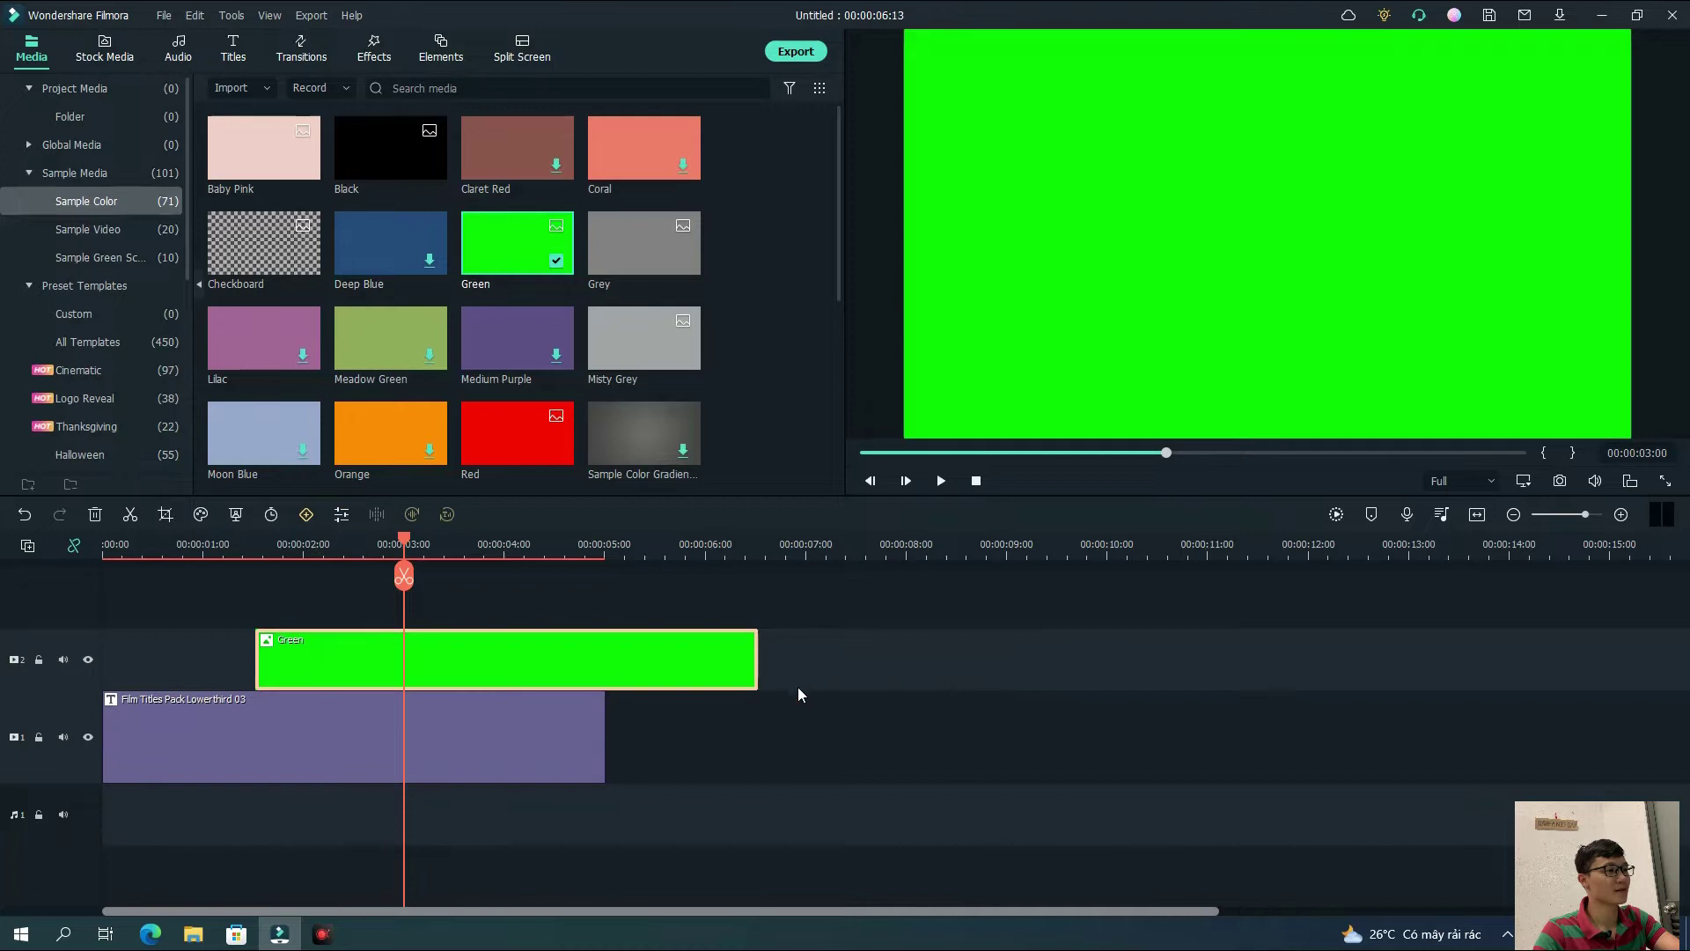
{"action": "left_click_drag", "start_coordinate": [768, 671], "coordinate": [606, 665]}
Resize the green color in the frame to fill the full width above the parchment
{"action": "left_click", "coordinate": [979, 88]}
{"action": "left_click_drag", "start_coordinate": [904, 30], "coordinate": [910, 220]}
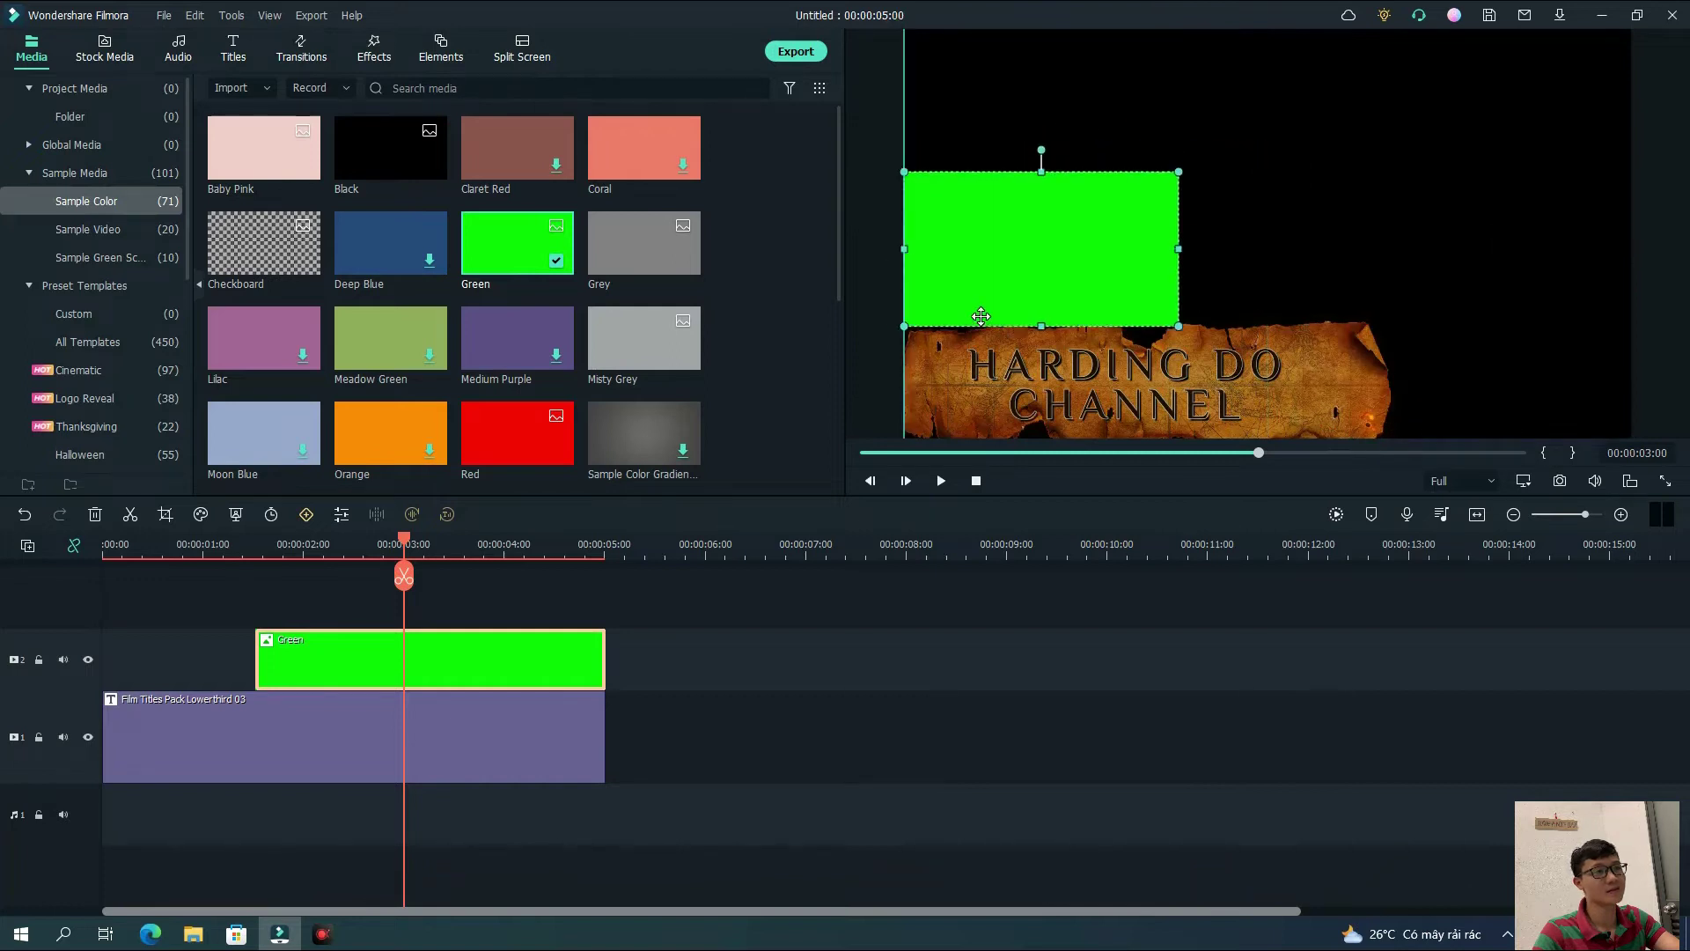
{"action": "left_click_drag", "start_coordinate": [1186, 250], "coordinate": [1632, 251]}
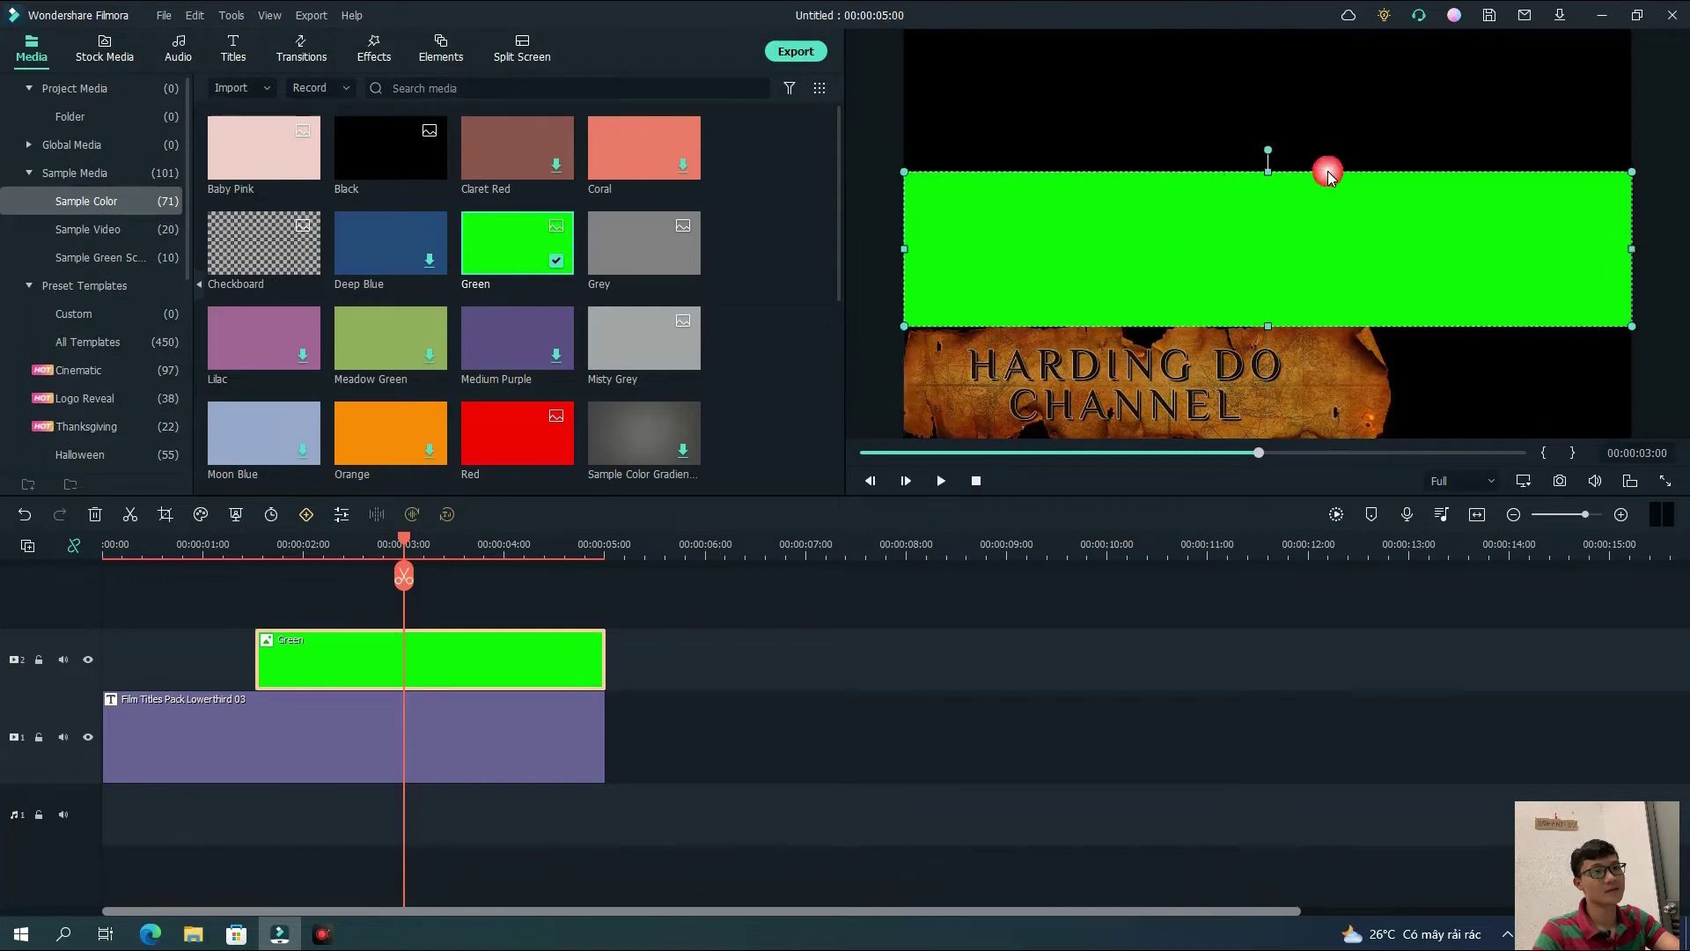
{"action": "left_click_drag", "start_coordinate": [1271, 182], "coordinate": [1270, 30]}
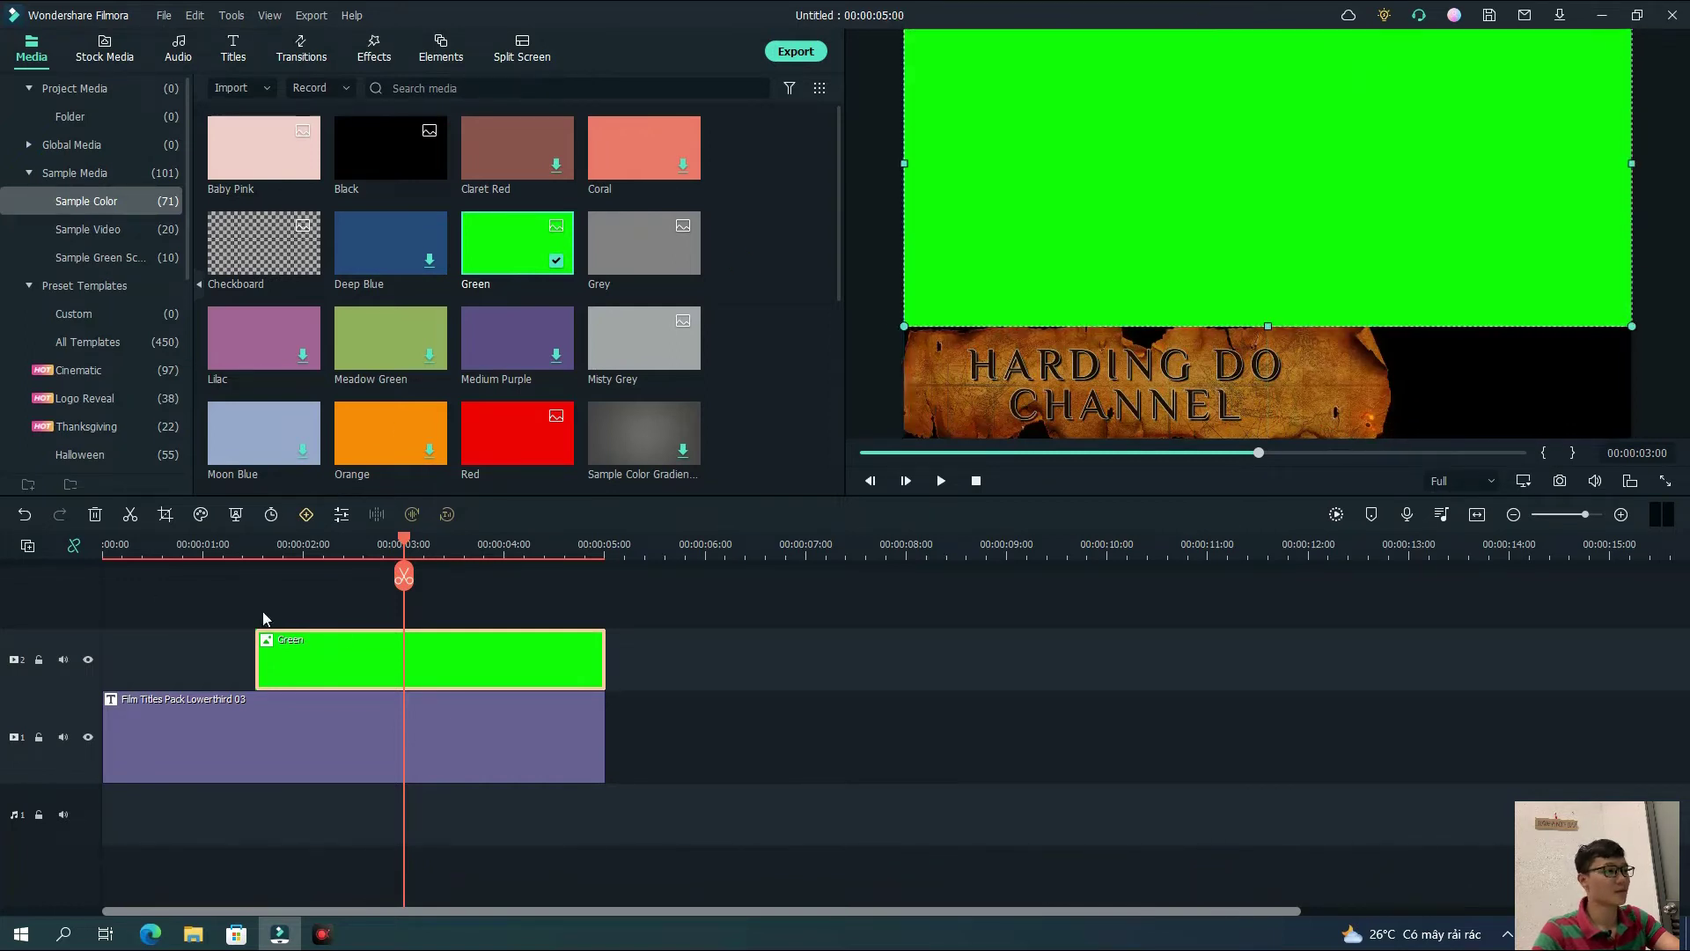
Extend the start of the green clip back to about 00:00:01:01 and check the frame near 00:00:03:19
{"action": "left_click", "coordinate": [106, 545]}
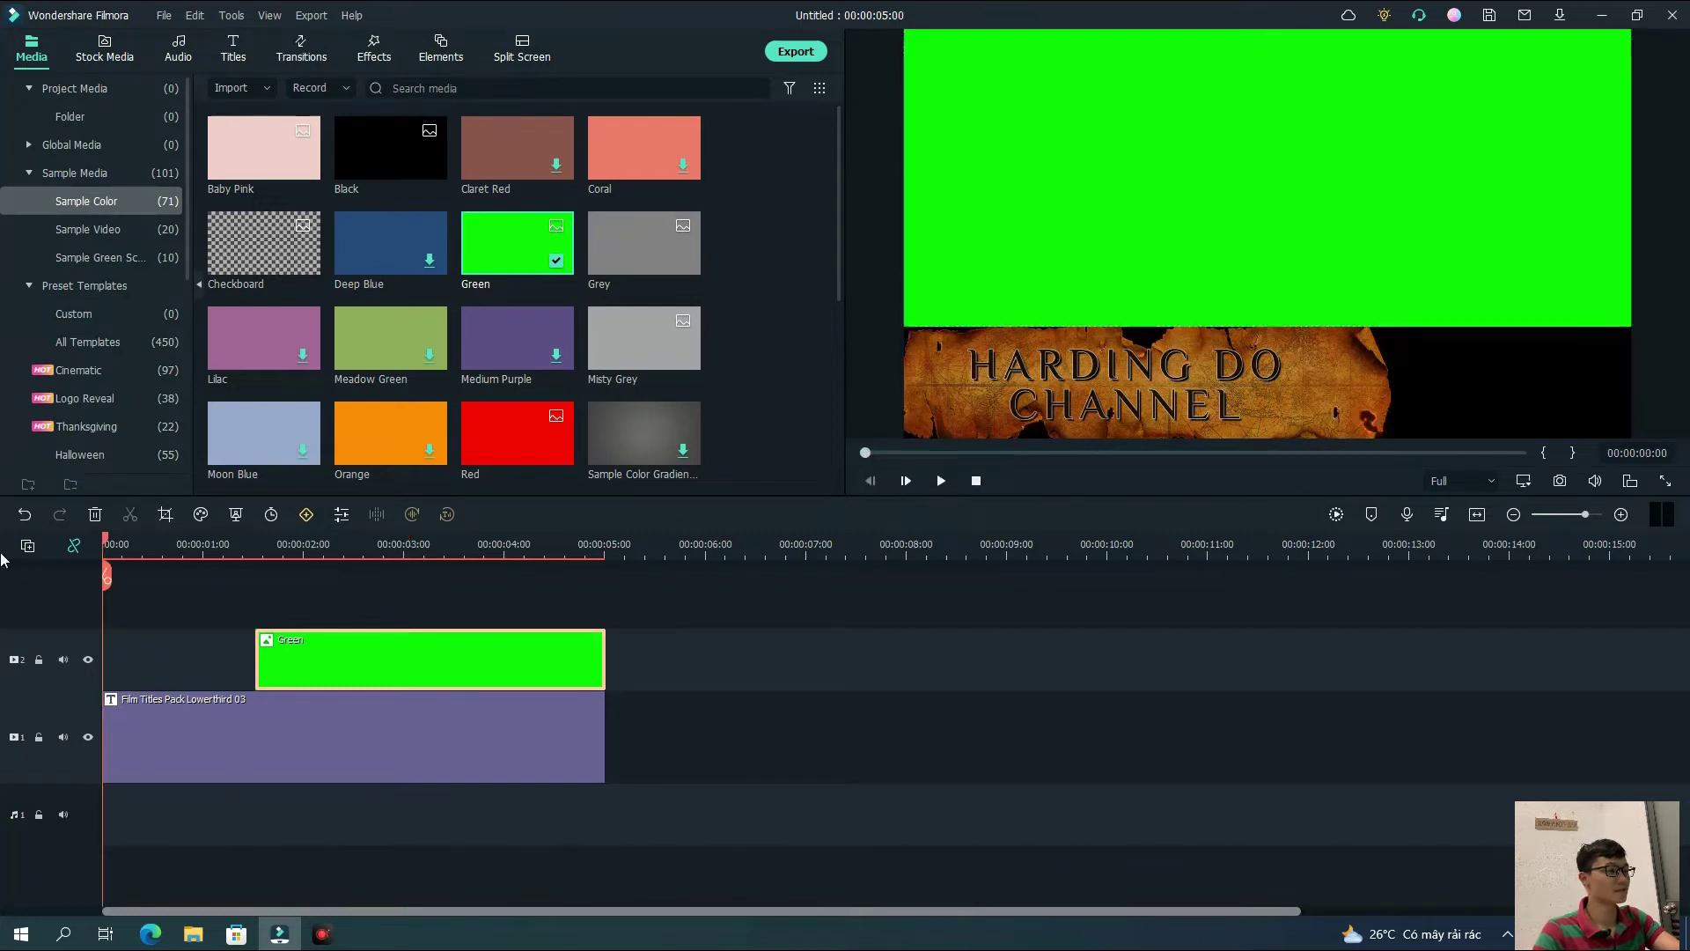
{"action": "key", "text": "space"}
{"action": "left_click_drag", "start_coordinate": [256, 661], "coordinate": [208, 662]}
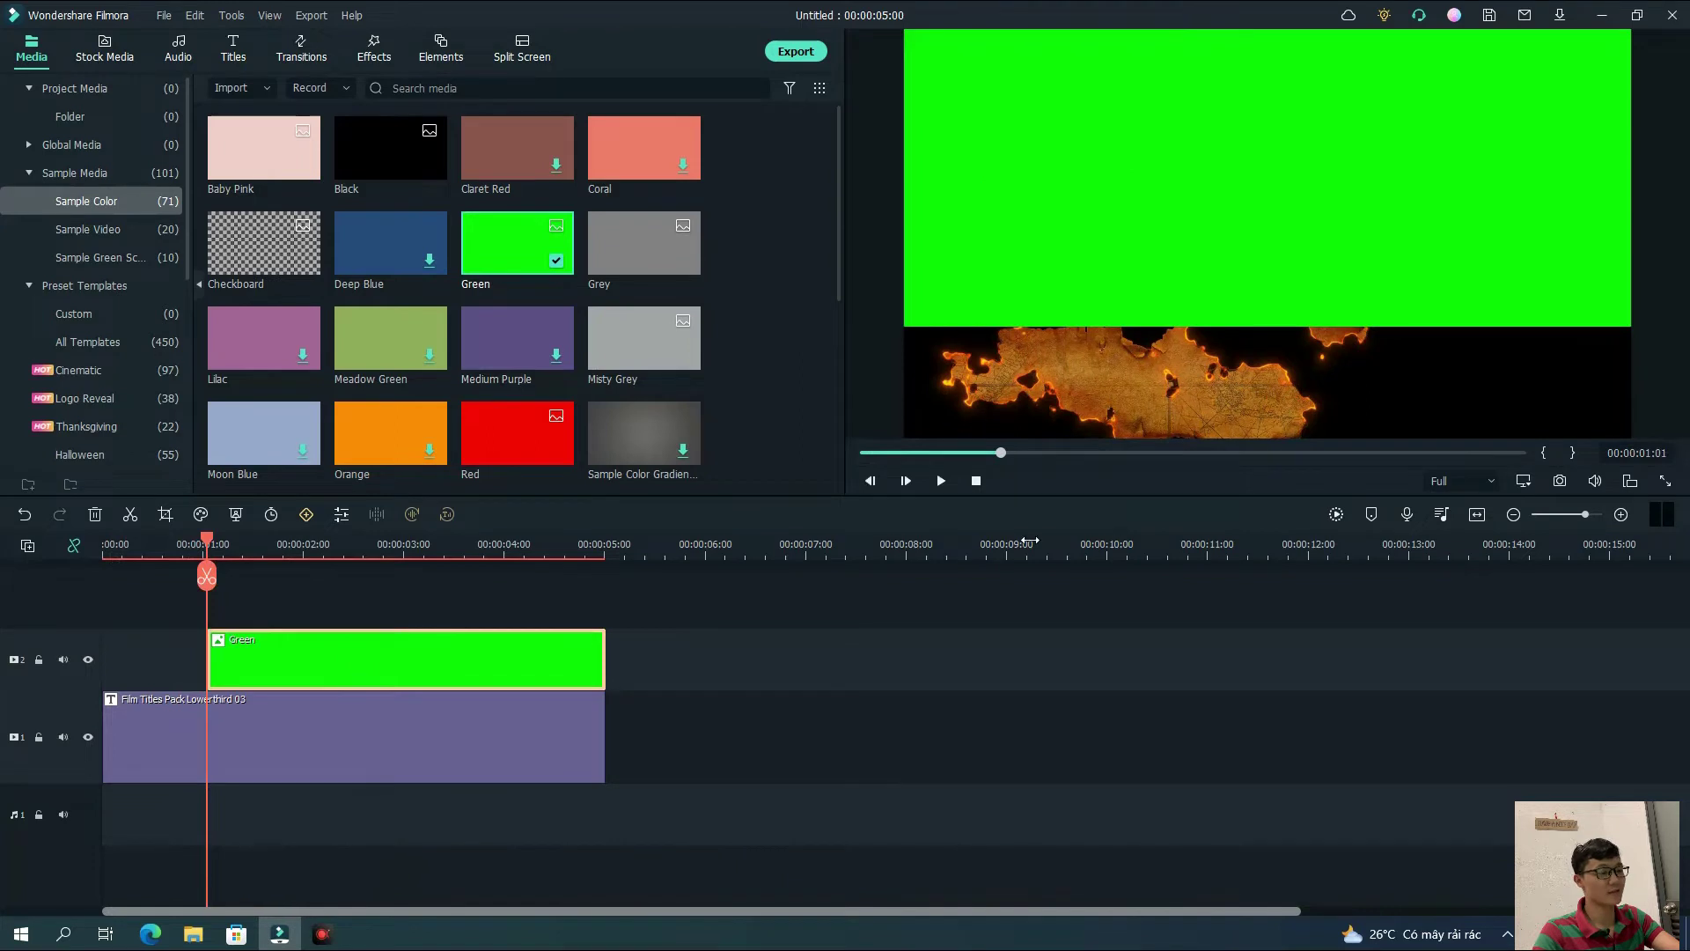
{"action": "left_click_drag", "start_coordinate": [193, 543], "coordinate": [480, 563]}
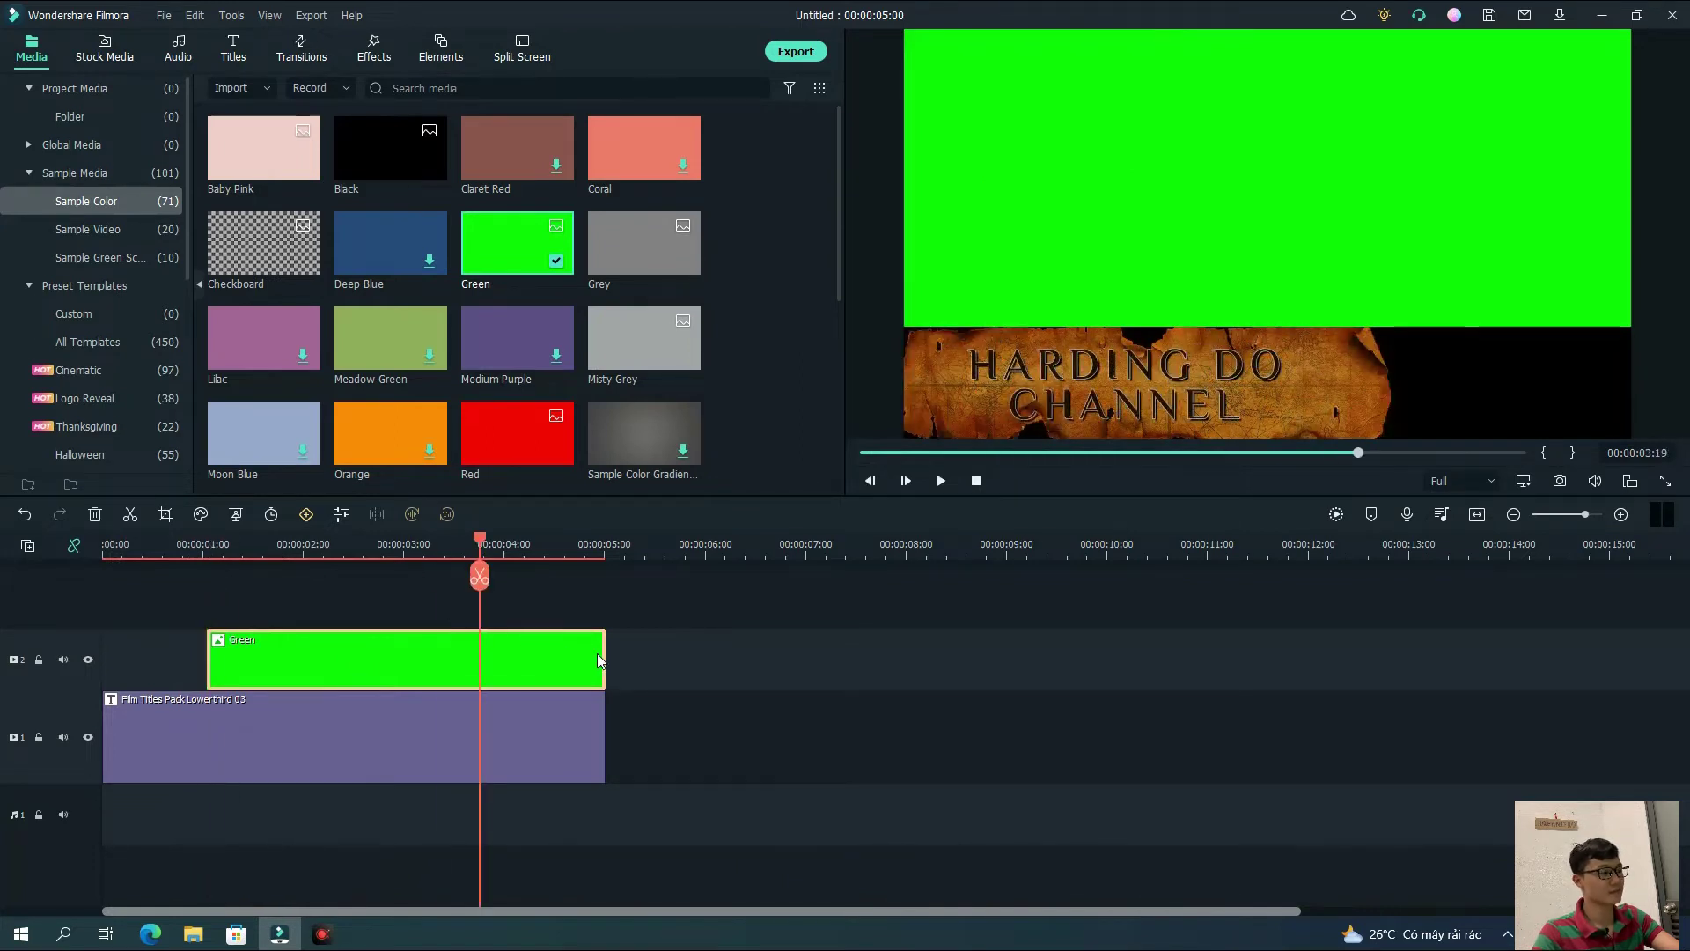
{"action": "left_click", "coordinate": [528, 579]}
{"action": "key", "text": "ctrl+v"}
{"action": "key", "text": "ctrl+z"}
Duplicate the green clip onto a third video track, aligned directly above the original
{"action": "left_click", "coordinate": [678, 572]}
{"action": "key", "text": "ctrl+v"}
{"action": "left_click_drag", "start_coordinate": [728, 669], "coordinate": [275, 604]}
Narrow the green copy and move it to cover the black area to the right of the parchment
{"action": "left_click_drag", "start_coordinate": [1075, 541], "coordinate": [235, 544]}
{"action": "left_click_drag", "start_coordinate": [914, 169], "coordinate": [1372, 164]}
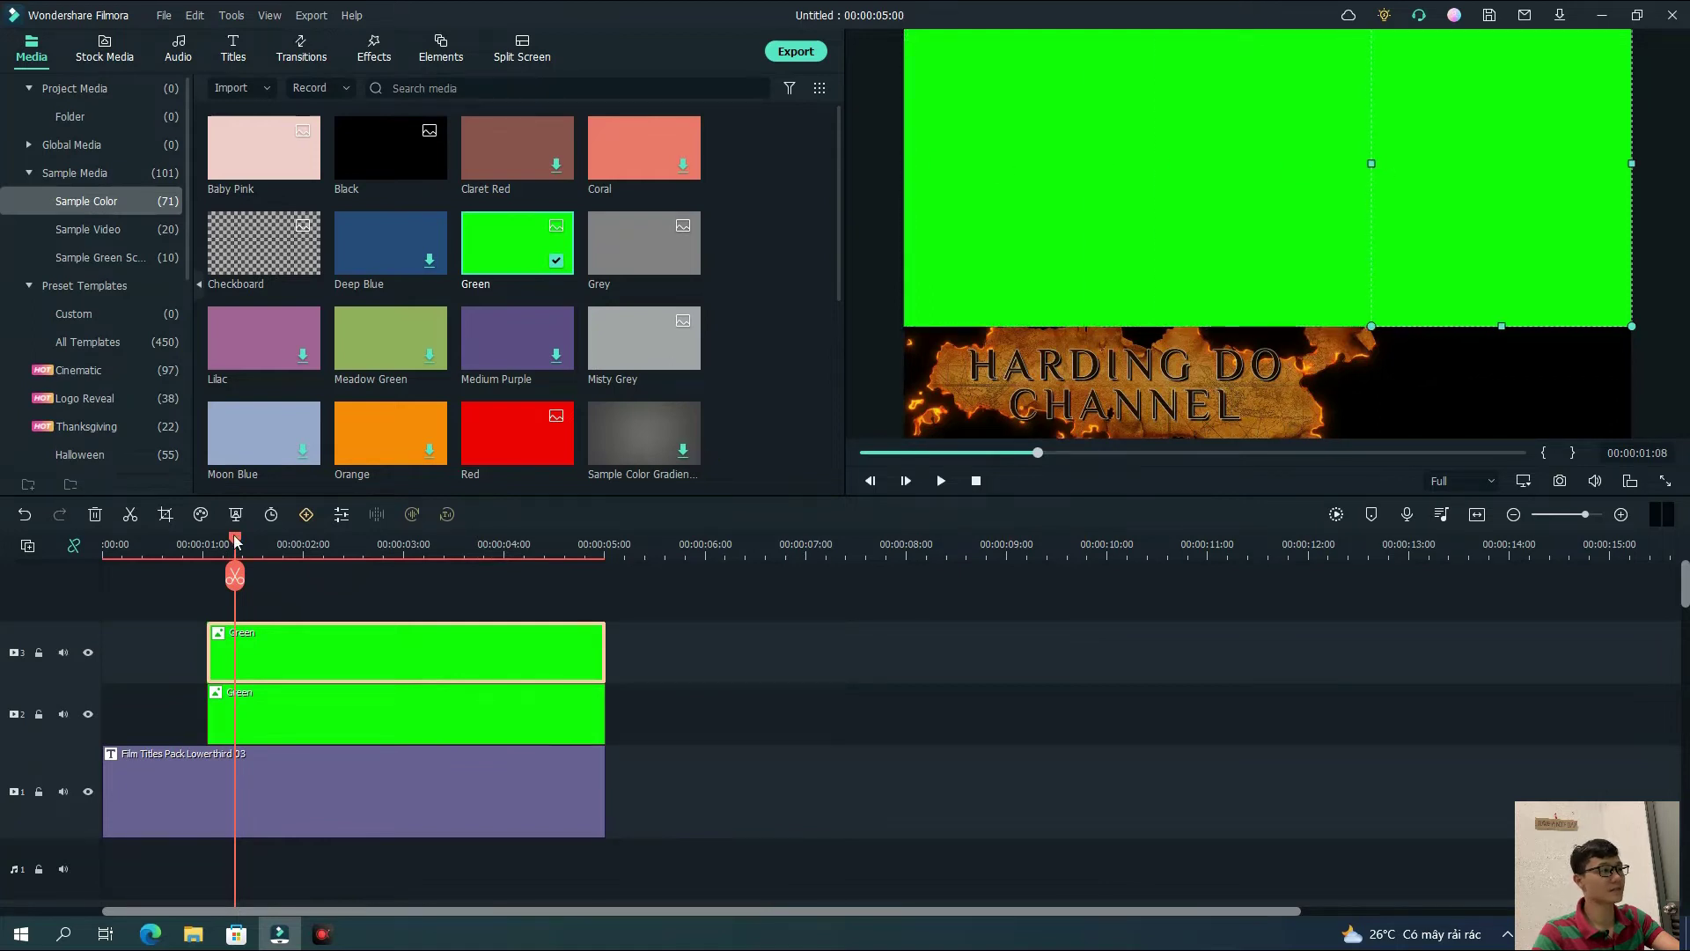
{"action": "left_click_drag", "start_coordinate": [235, 541], "coordinate": [431, 541]}
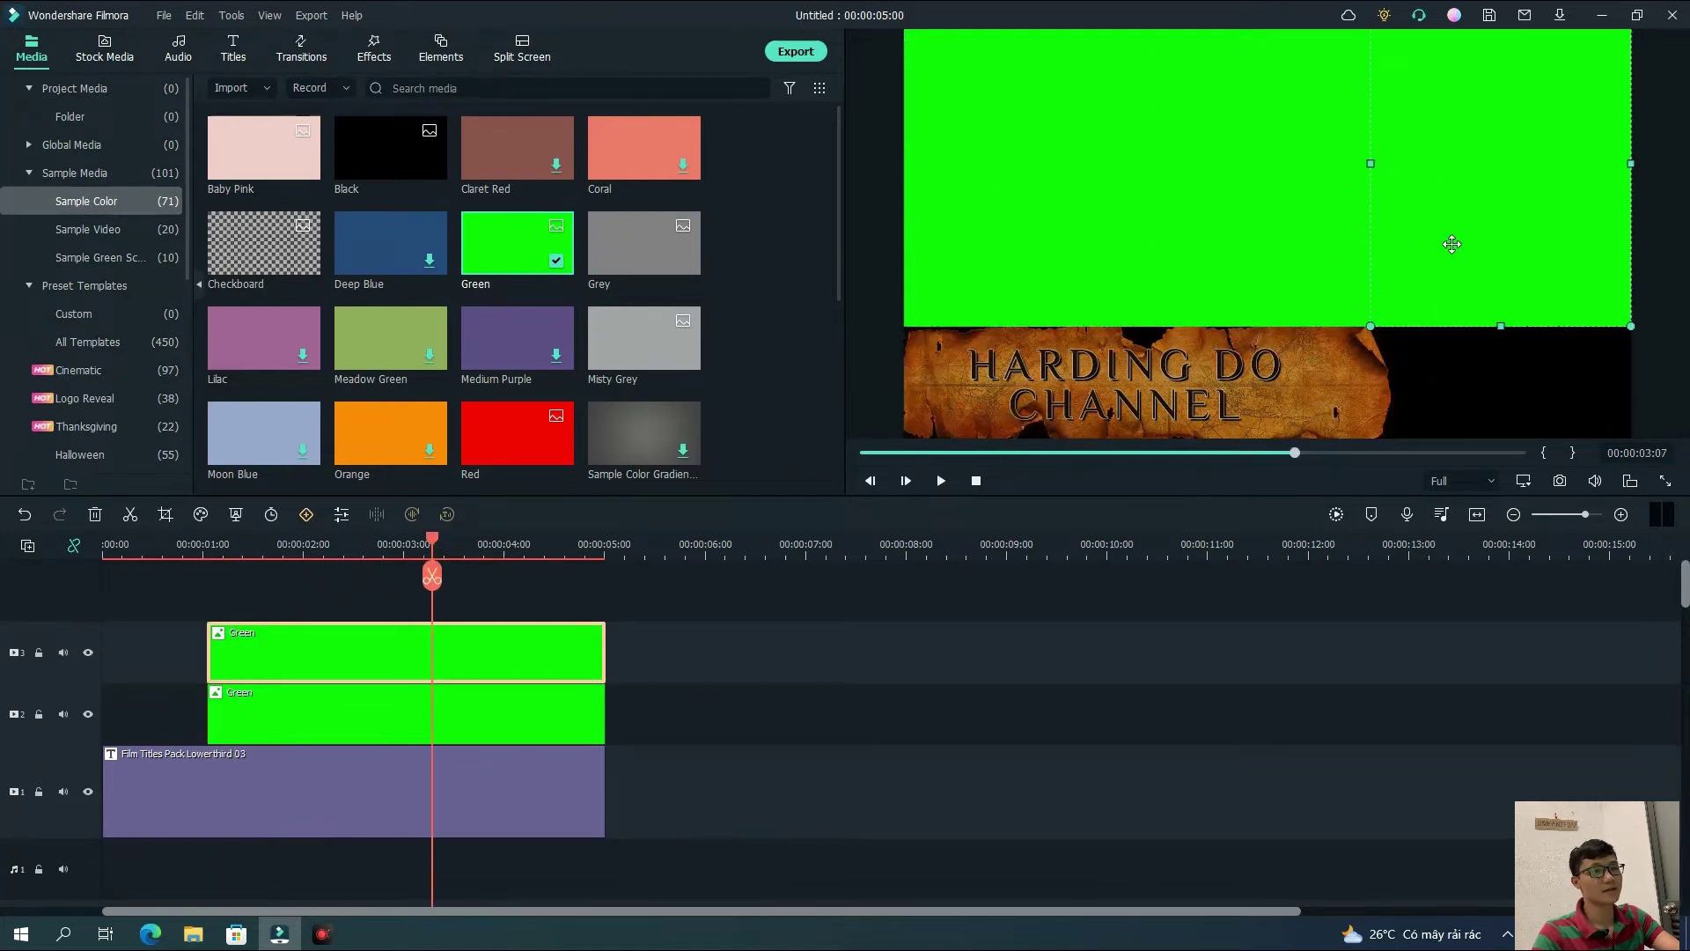
{"action": "left_click_drag", "start_coordinate": [1452, 244], "coordinate": [1477, 352]}
{"action": "left_click_drag", "start_coordinate": [1529, 136], "coordinate": [1397, 372]}
{"action": "left_click", "coordinate": [1392, 327]}
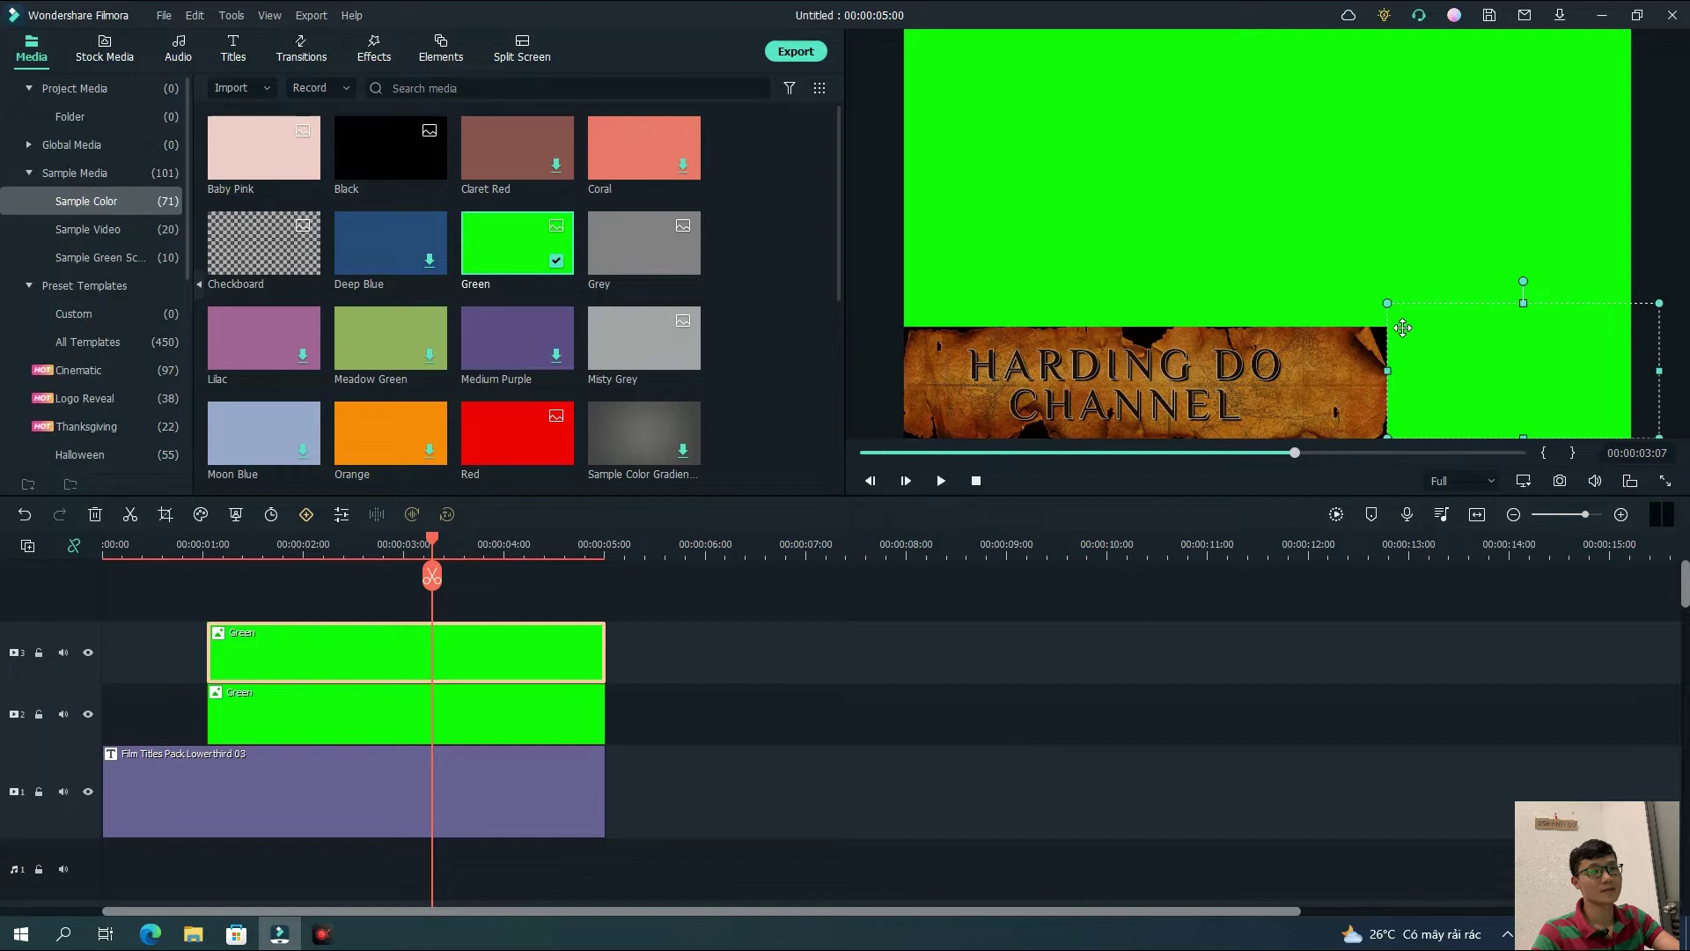
Export the composition as an MP4 named 2-SHOT-TEXT to the VIDEO13-EPIC TRAILER folder and dismiss the export window
{"action": "left_click", "coordinate": [792, 53]}
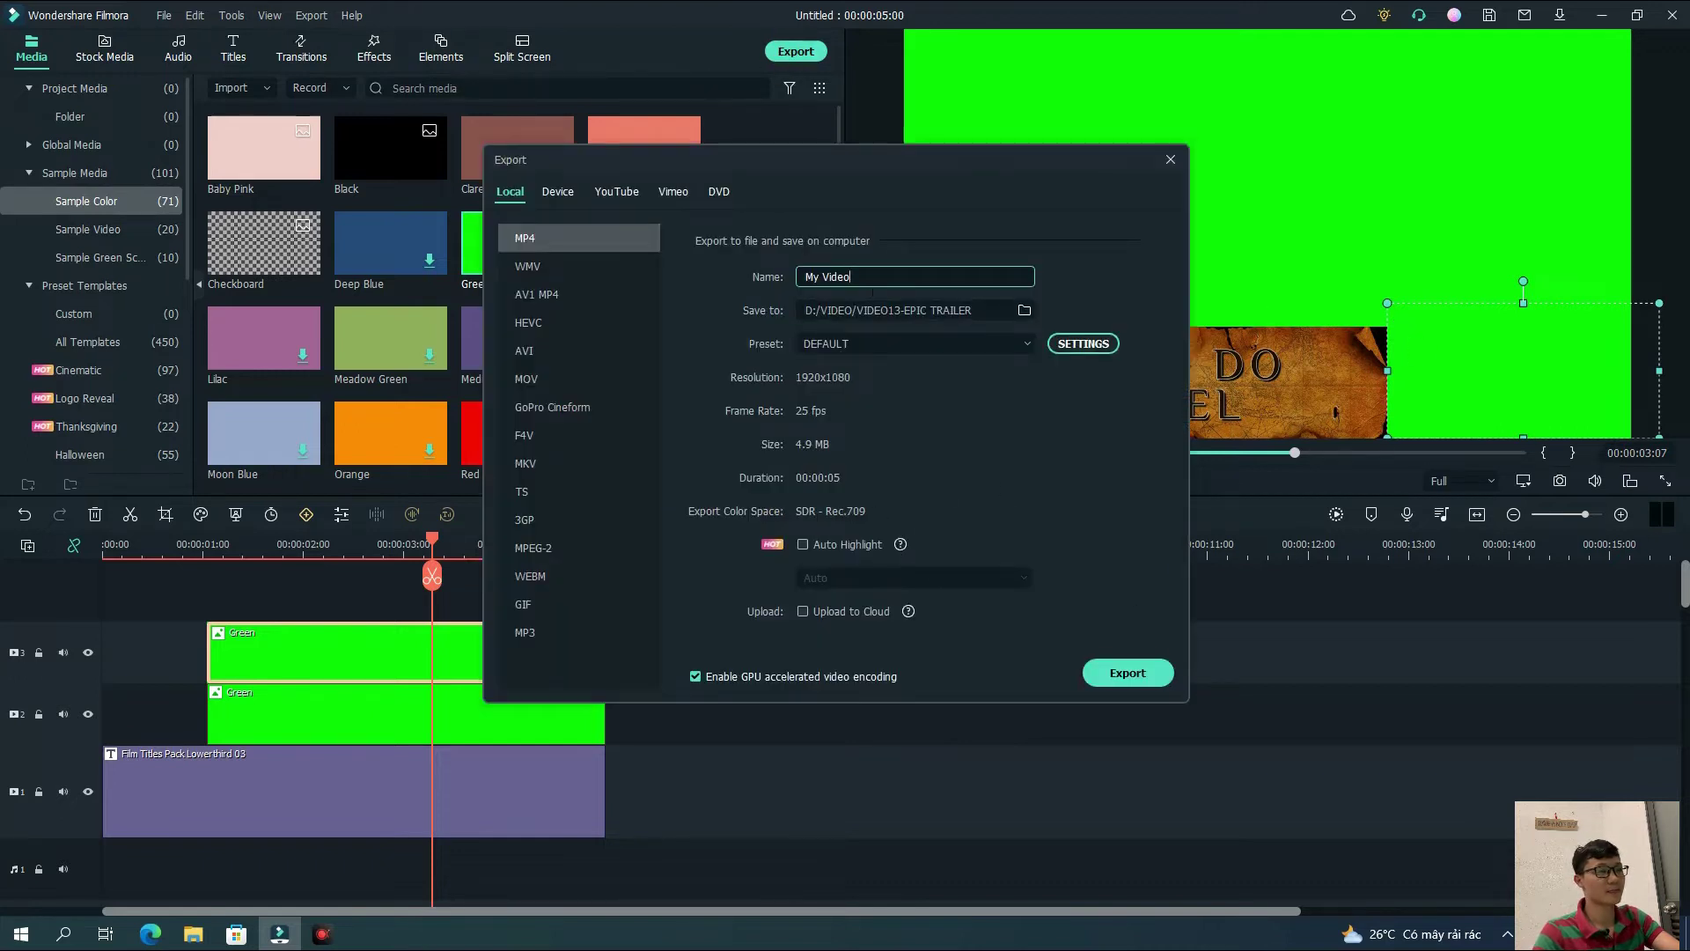
{"action": "key", "text": "ctrl+a"}
{"action": "type", "text": "2-T"}
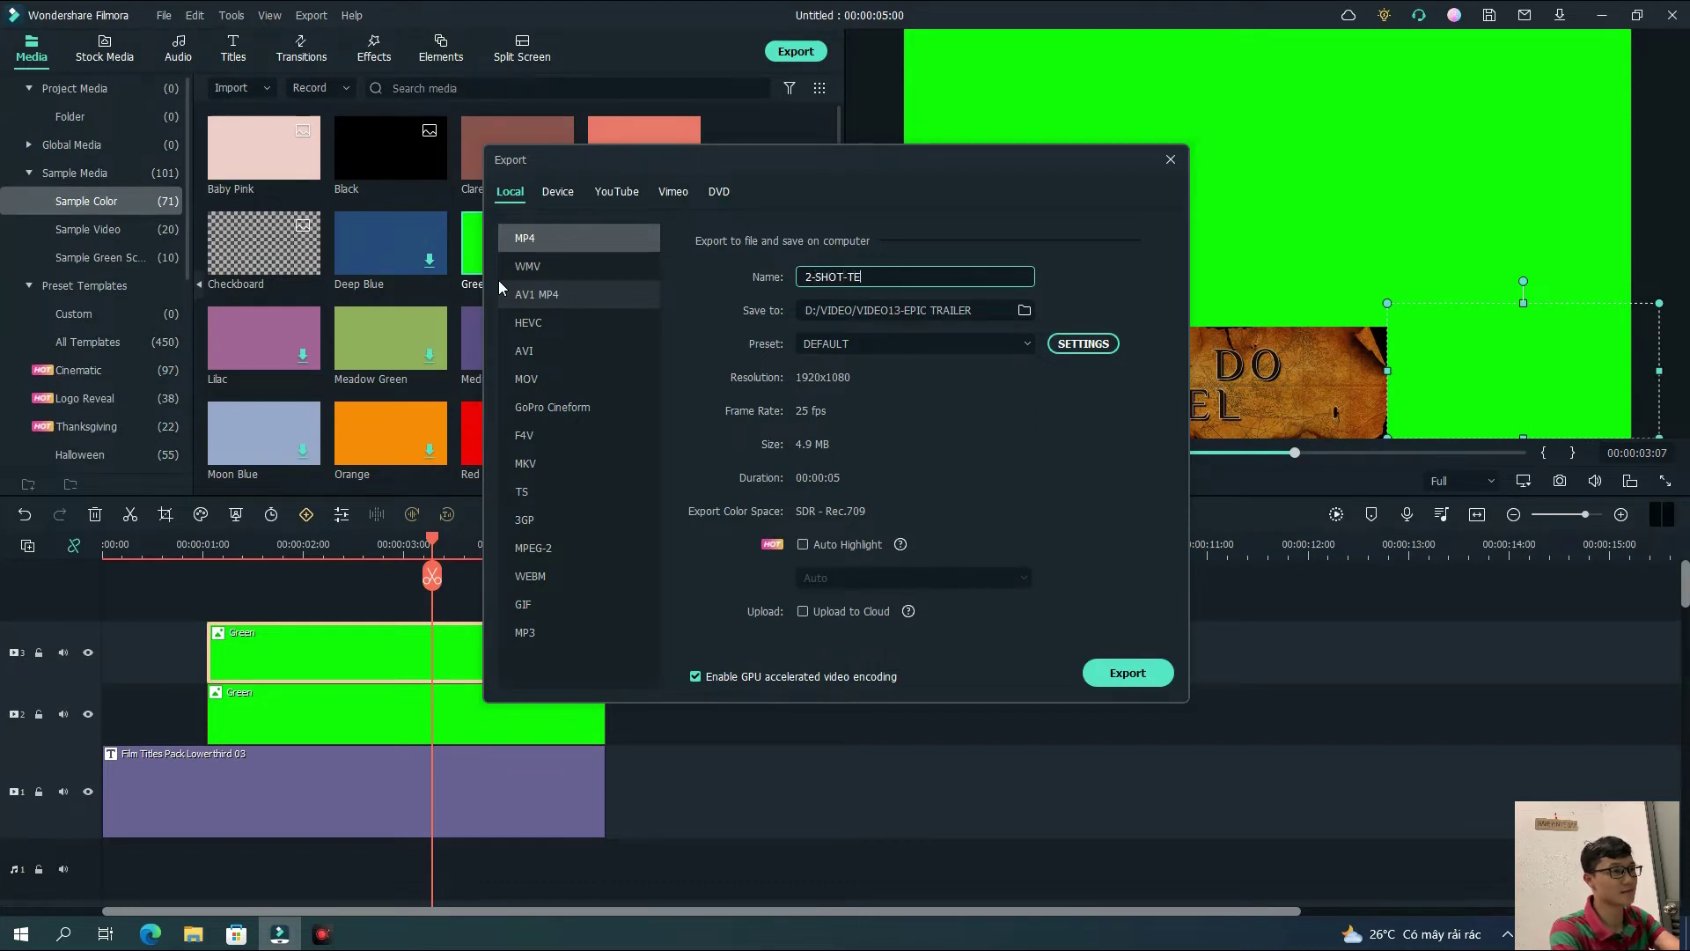
{"action": "type", "text": "T"}
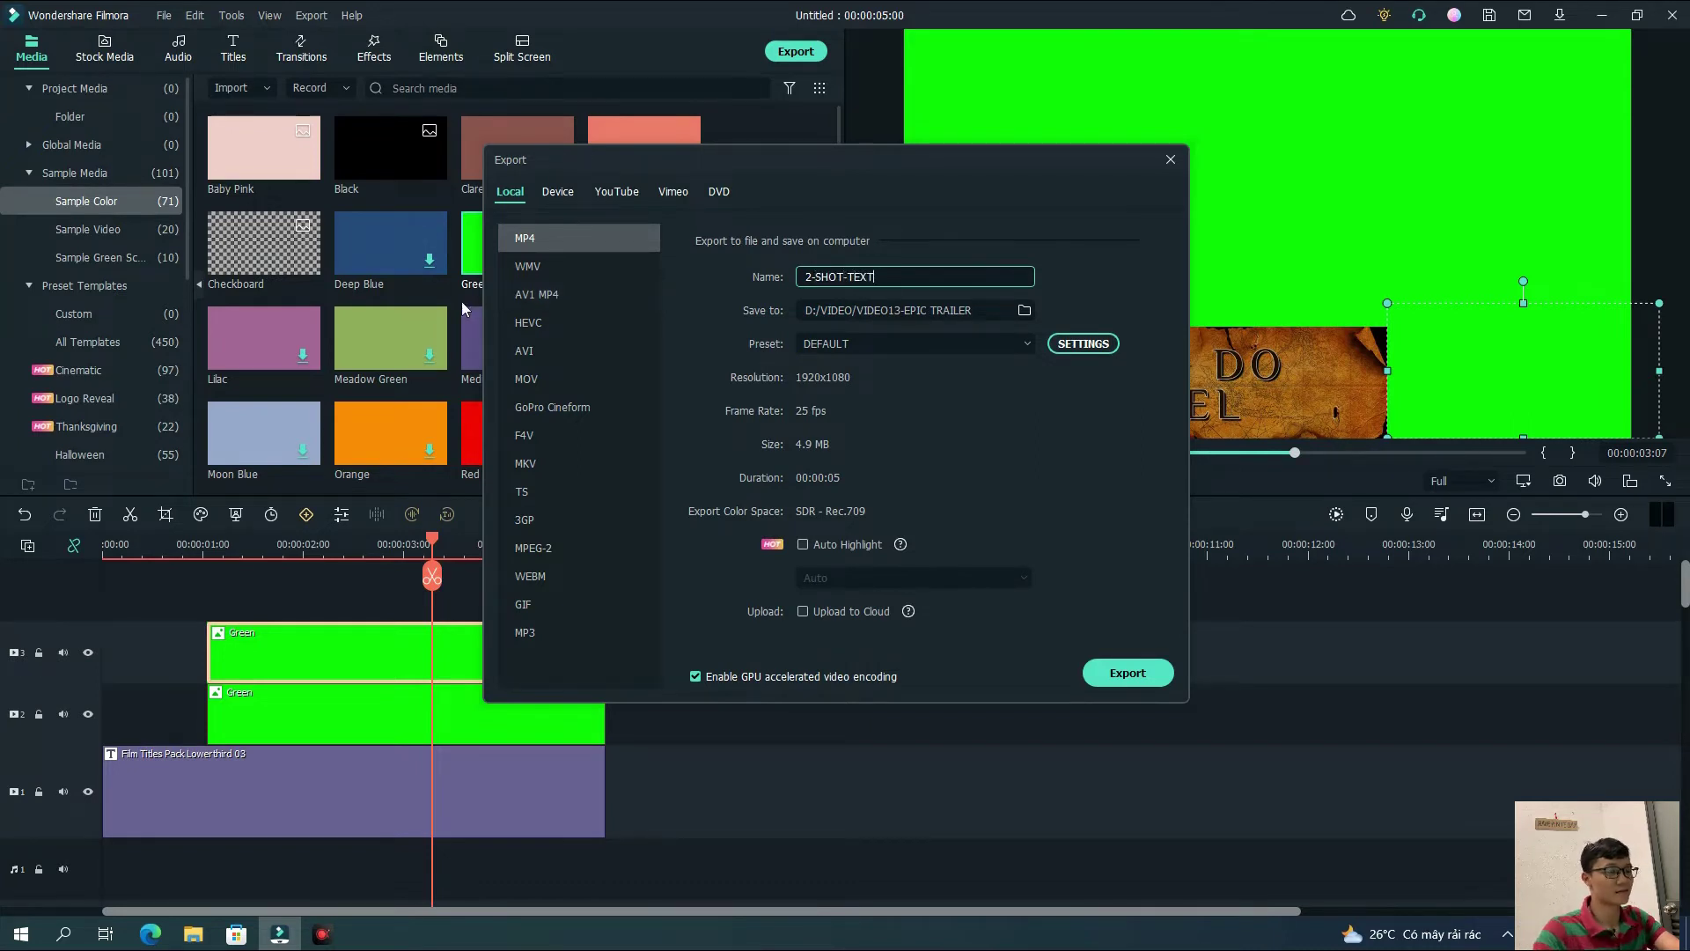
{"action": "left_click", "coordinate": [1131, 673]}
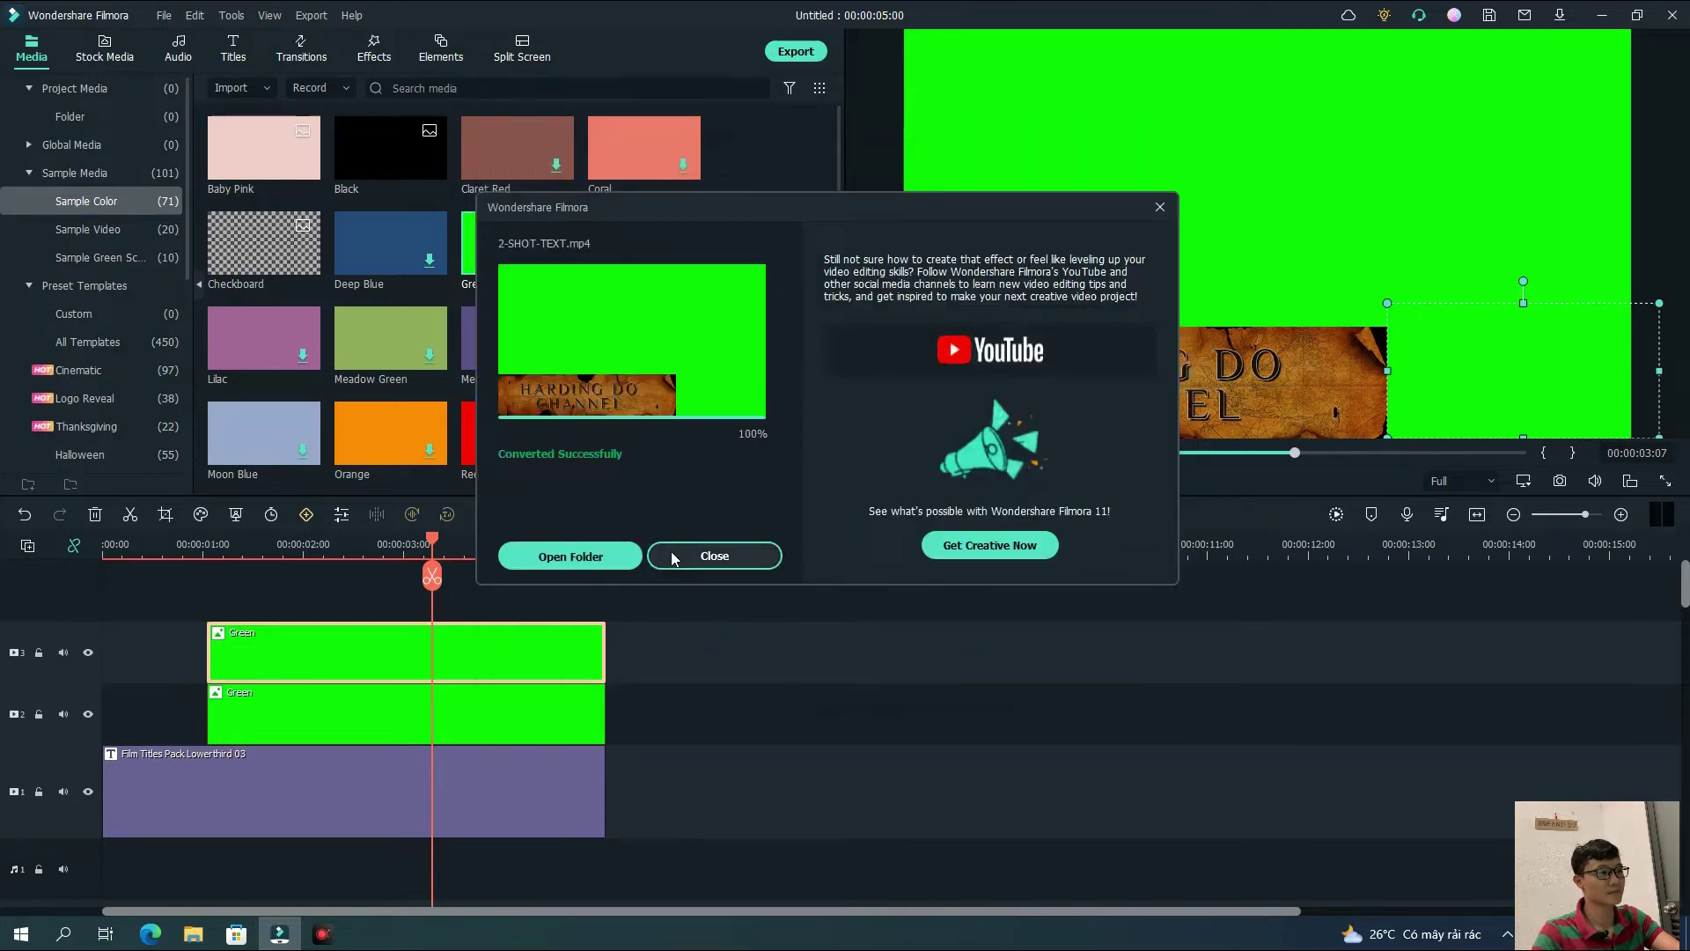
{"action": "left_click", "coordinate": [671, 557]}
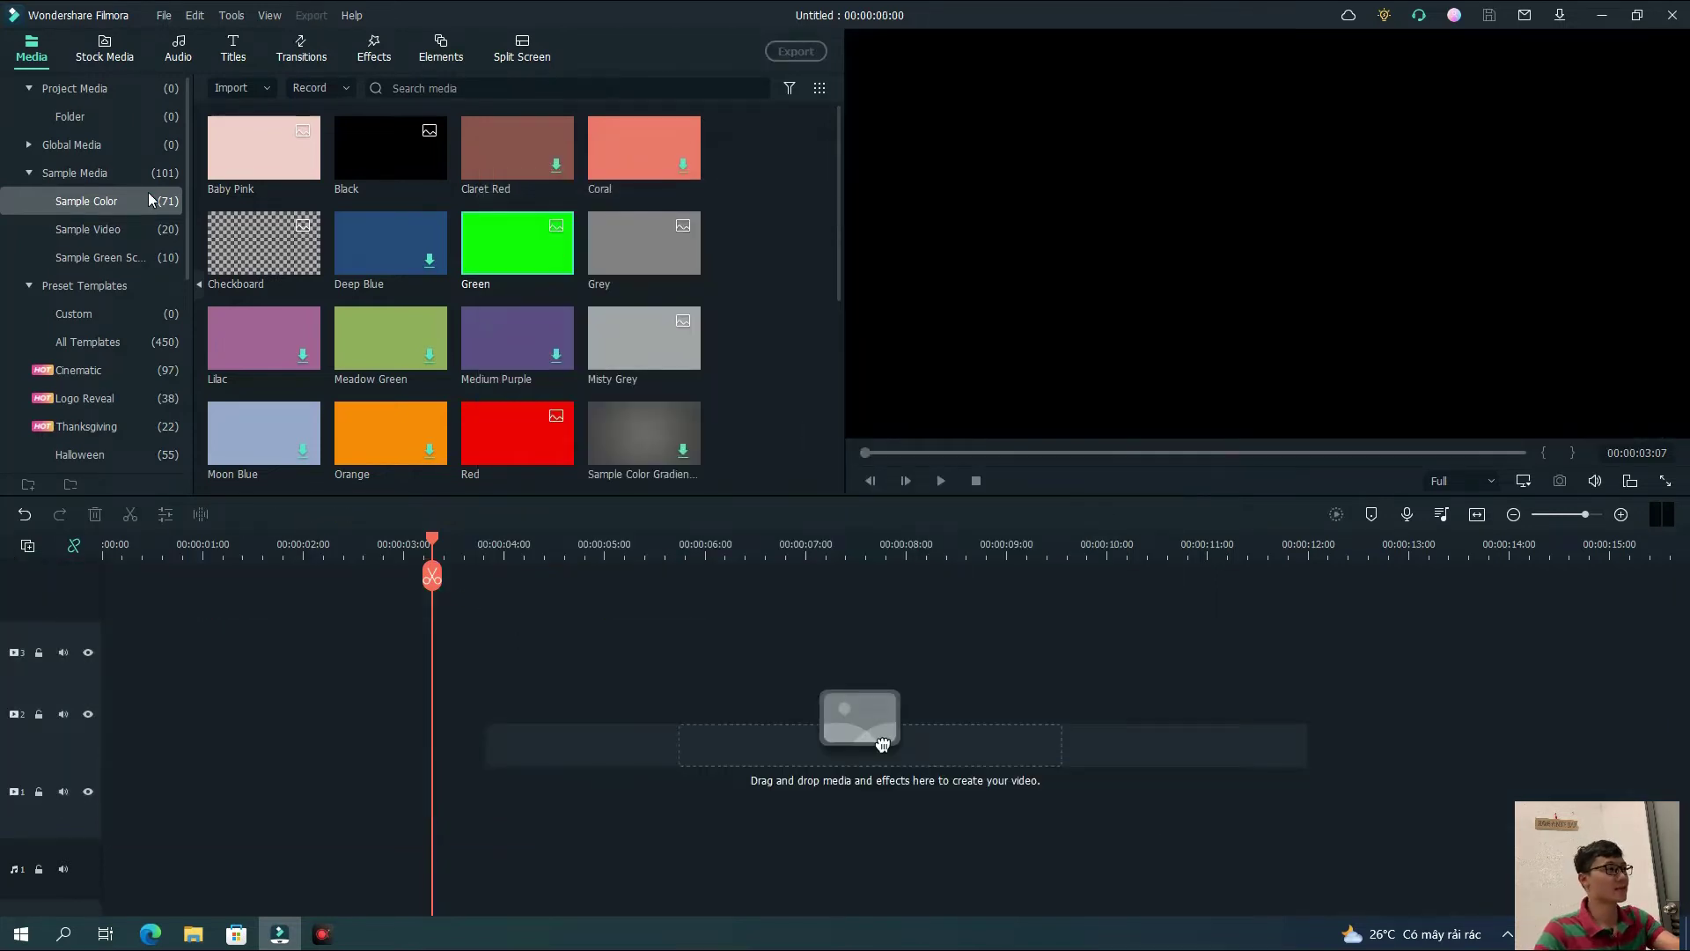
Import the 2-SHOT-TEXT video and place it at the start of the second video track
{"action": "left_click", "coordinate": [238, 88]}
{"action": "left_click", "coordinate": [264, 136]}
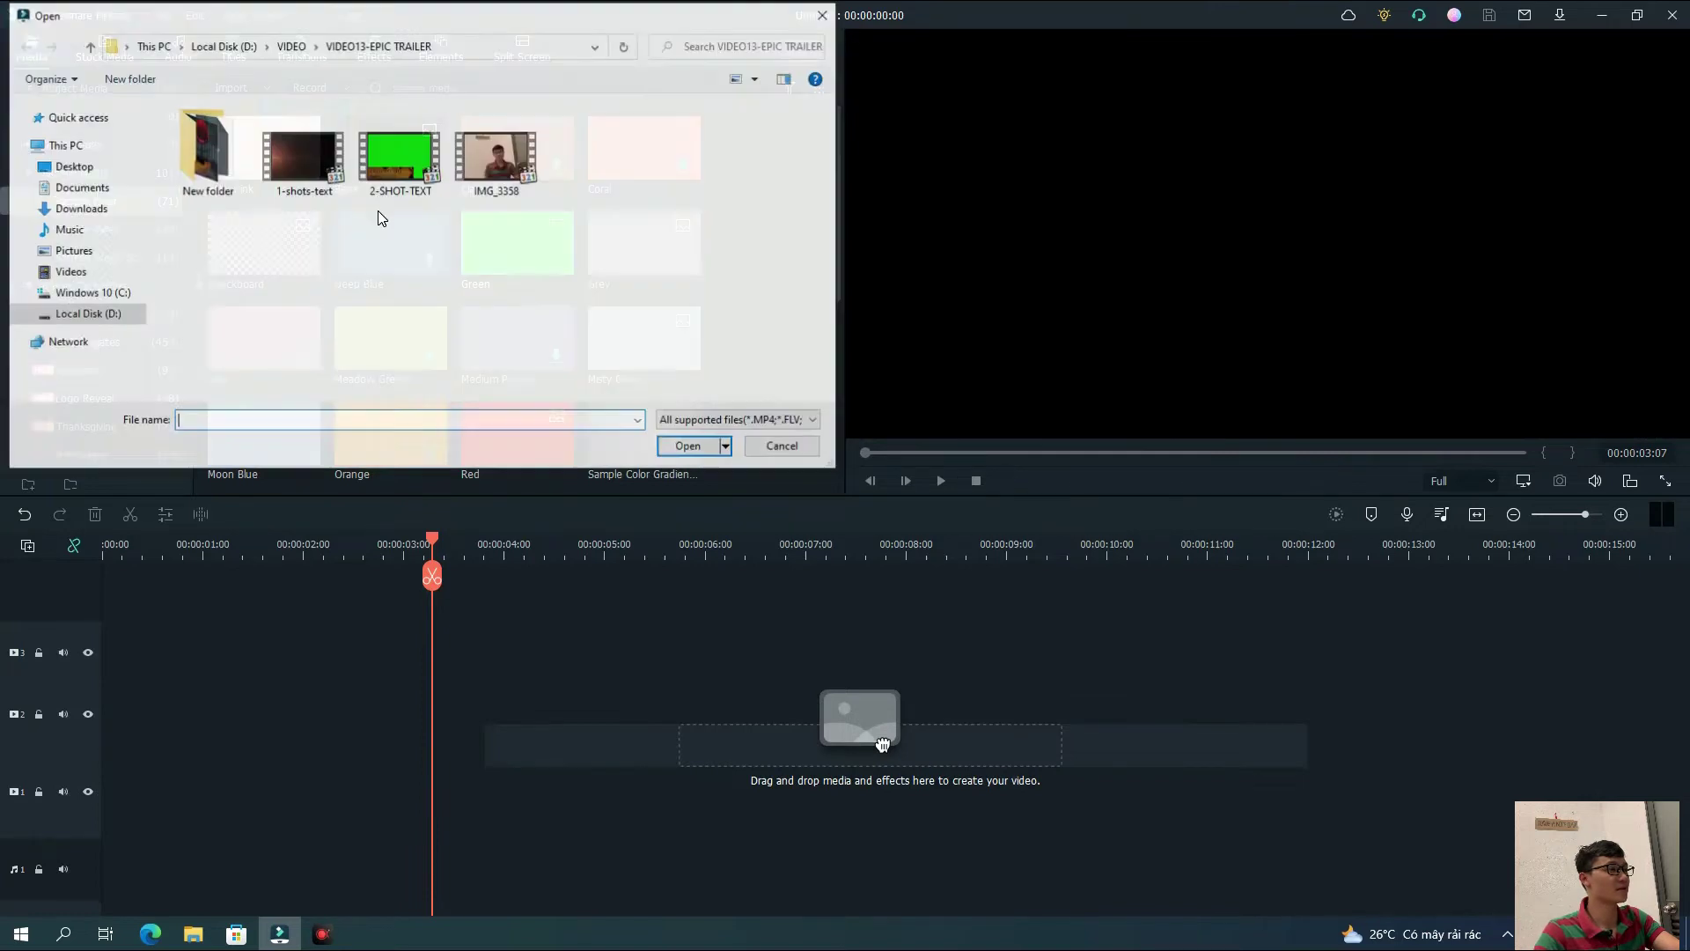
{"action": "double_click", "coordinate": [398, 157]}
{"action": "left_click_drag", "start_coordinate": [401, 167], "coordinate": [528, 704]}
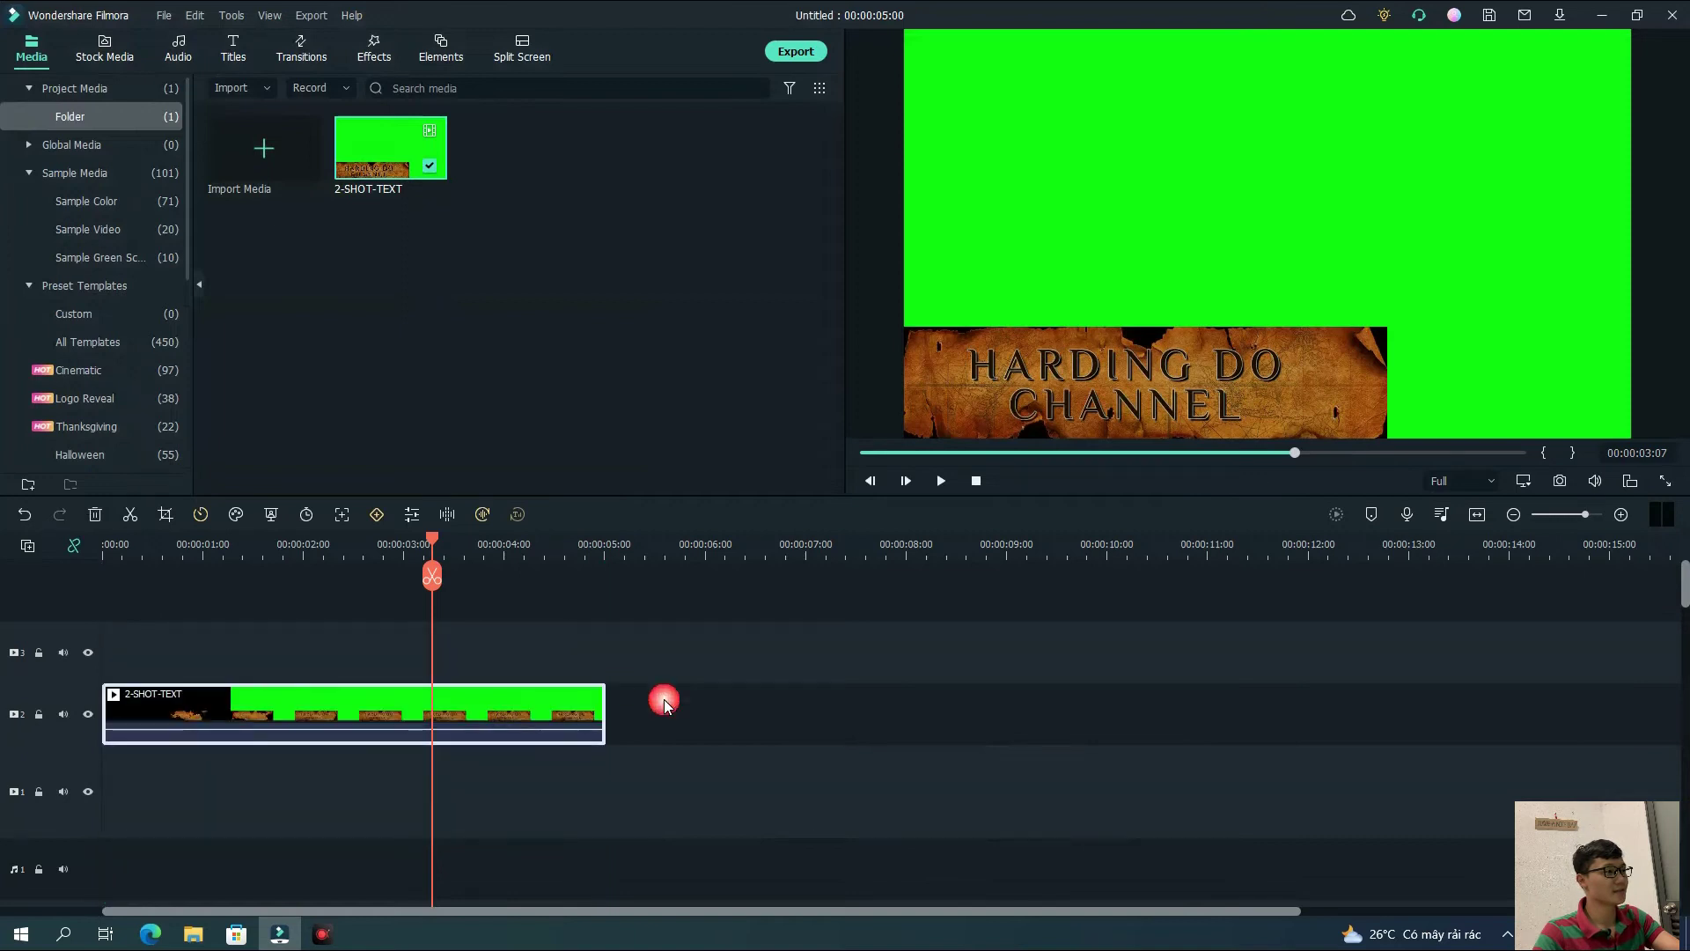
Add the favorite Horror Story Pack opener title to the first video track and shift its start to about 00:00:01:06
{"action": "left_click", "coordinate": [232, 48]}
{"action": "left_click", "coordinate": [98, 88]}
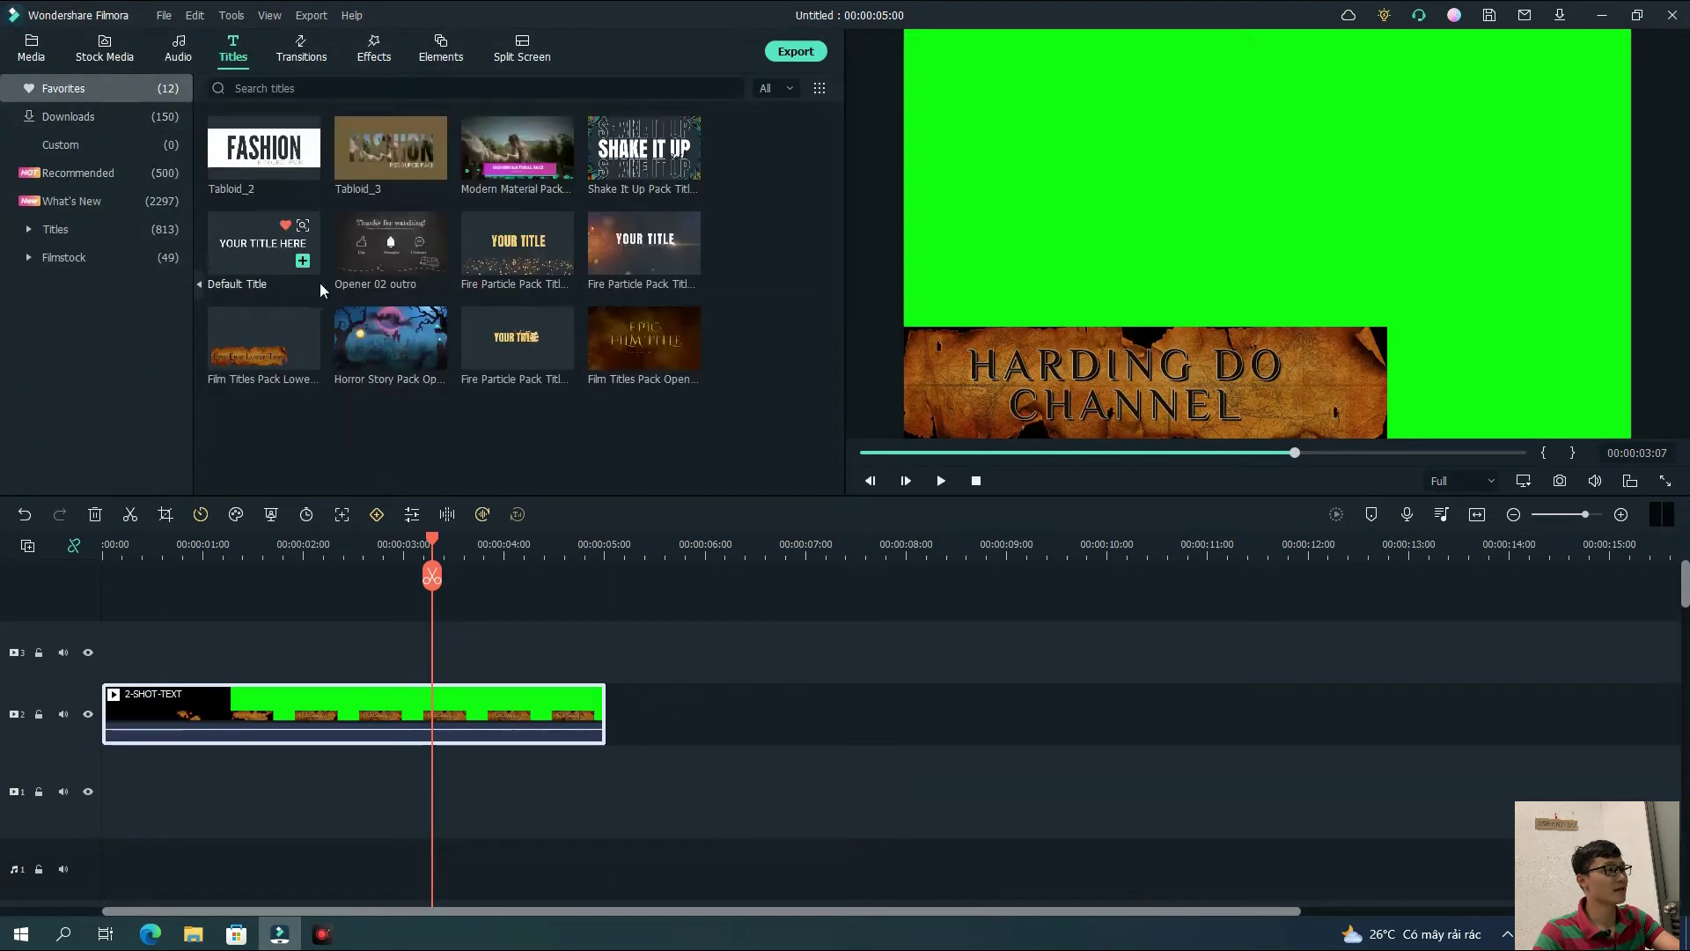
{"action": "left_click_drag", "start_coordinate": [378, 351], "coordinate": [88, 802]}
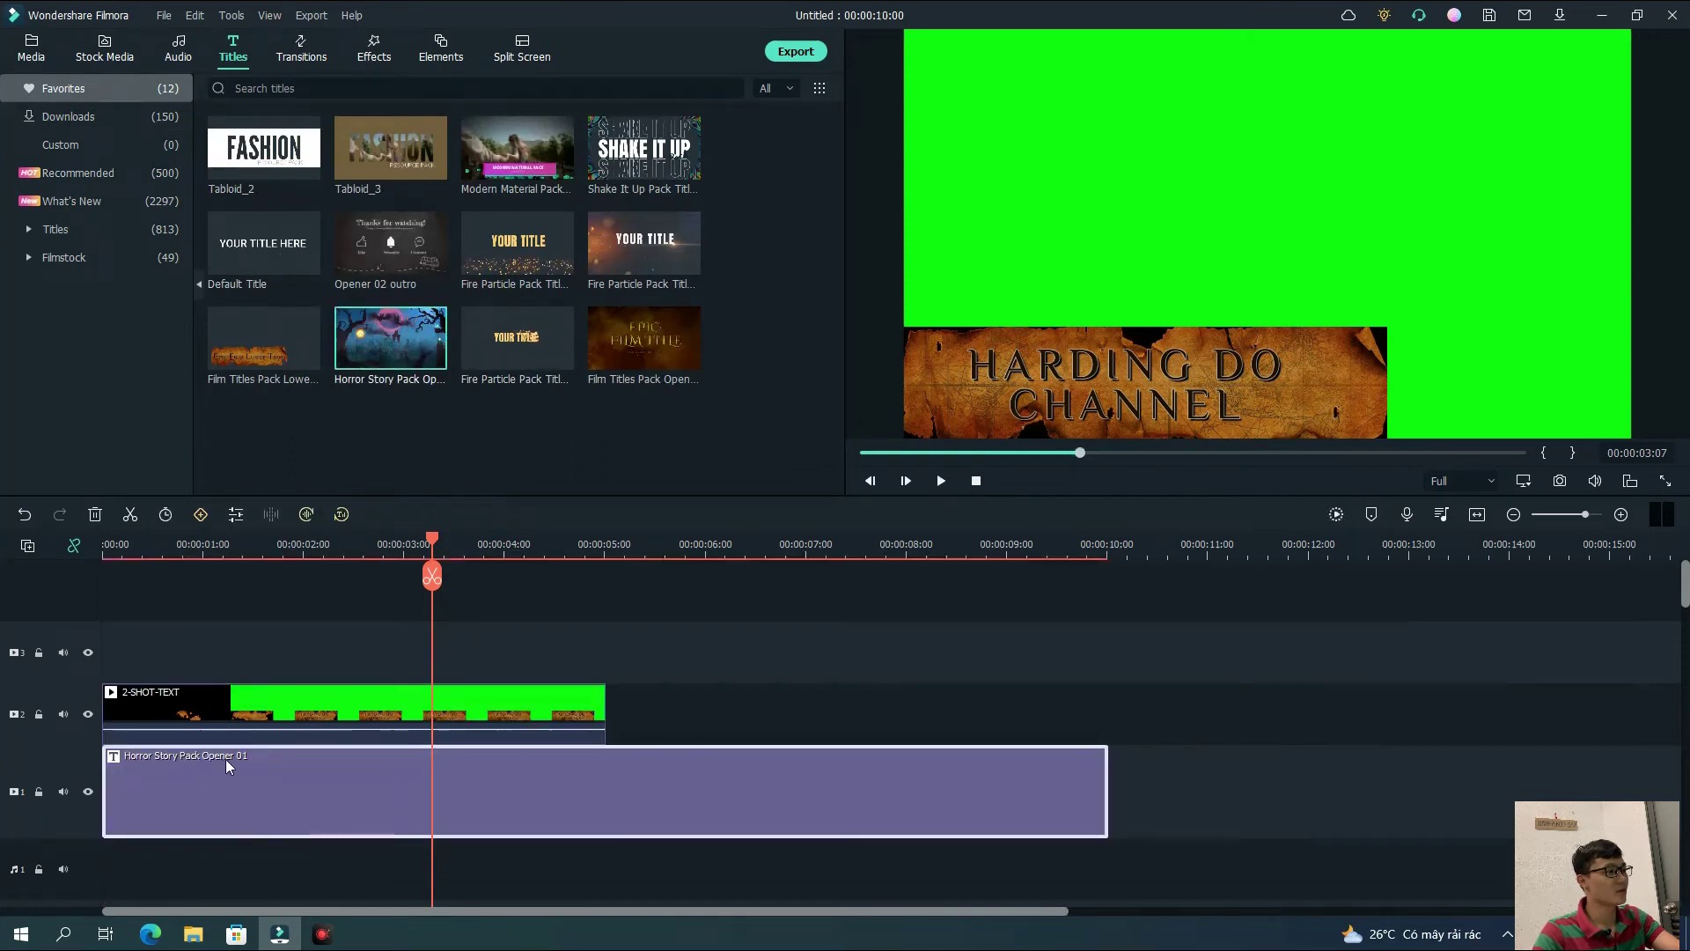
{"action": "left_click_drag", "start_coordinate": [430, 541], "coordinate": [104, 540]}
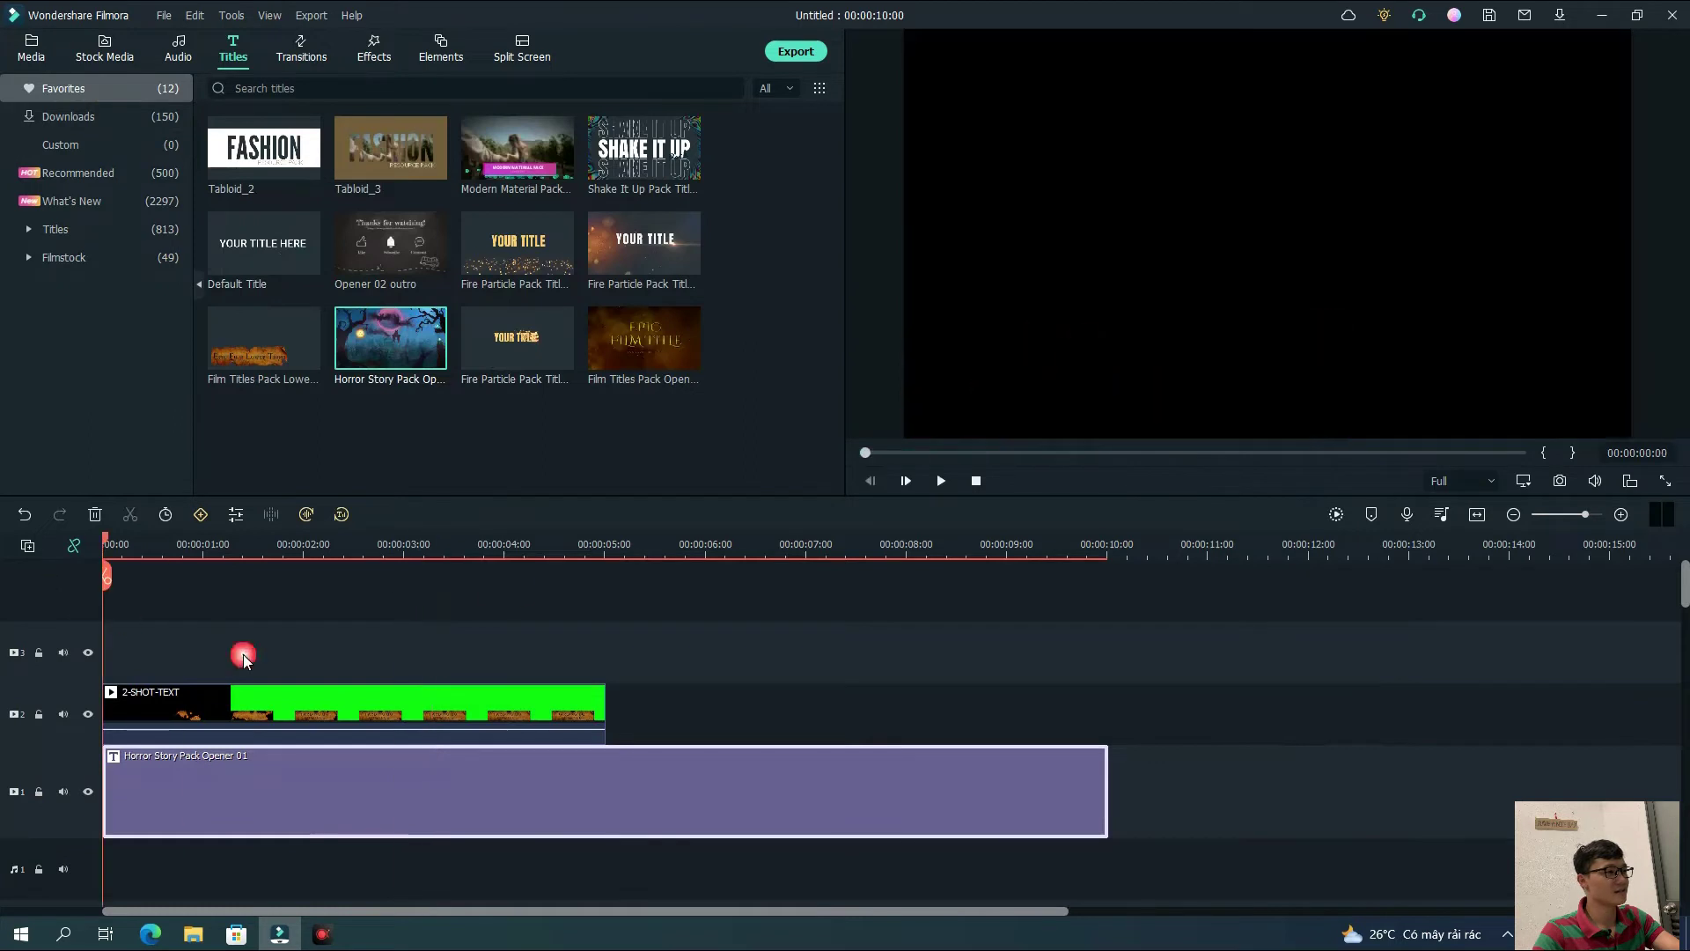
{"action": "left_click_drag", "start_coordinate": [719, 818], "coordinate": [843, 806]}
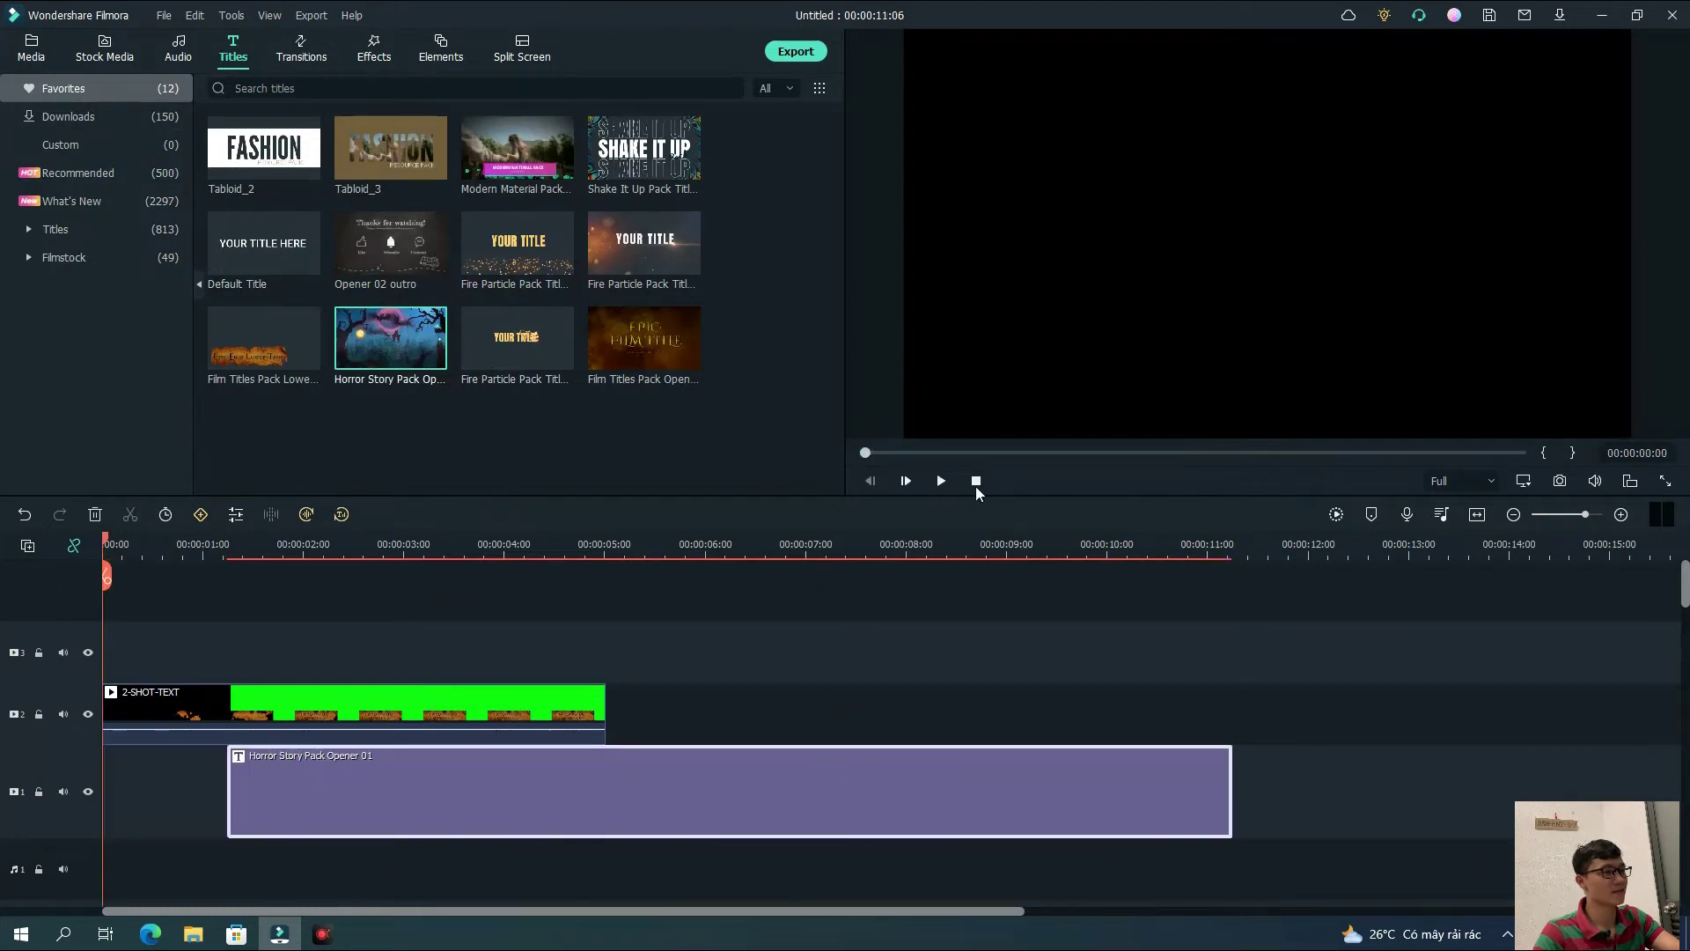
Key out the green of the 2-SHOT-TEXT clip with Chroma Key, sampling the green area above the parchment
{"action": "left_click", "coordinate": [951, 481]}
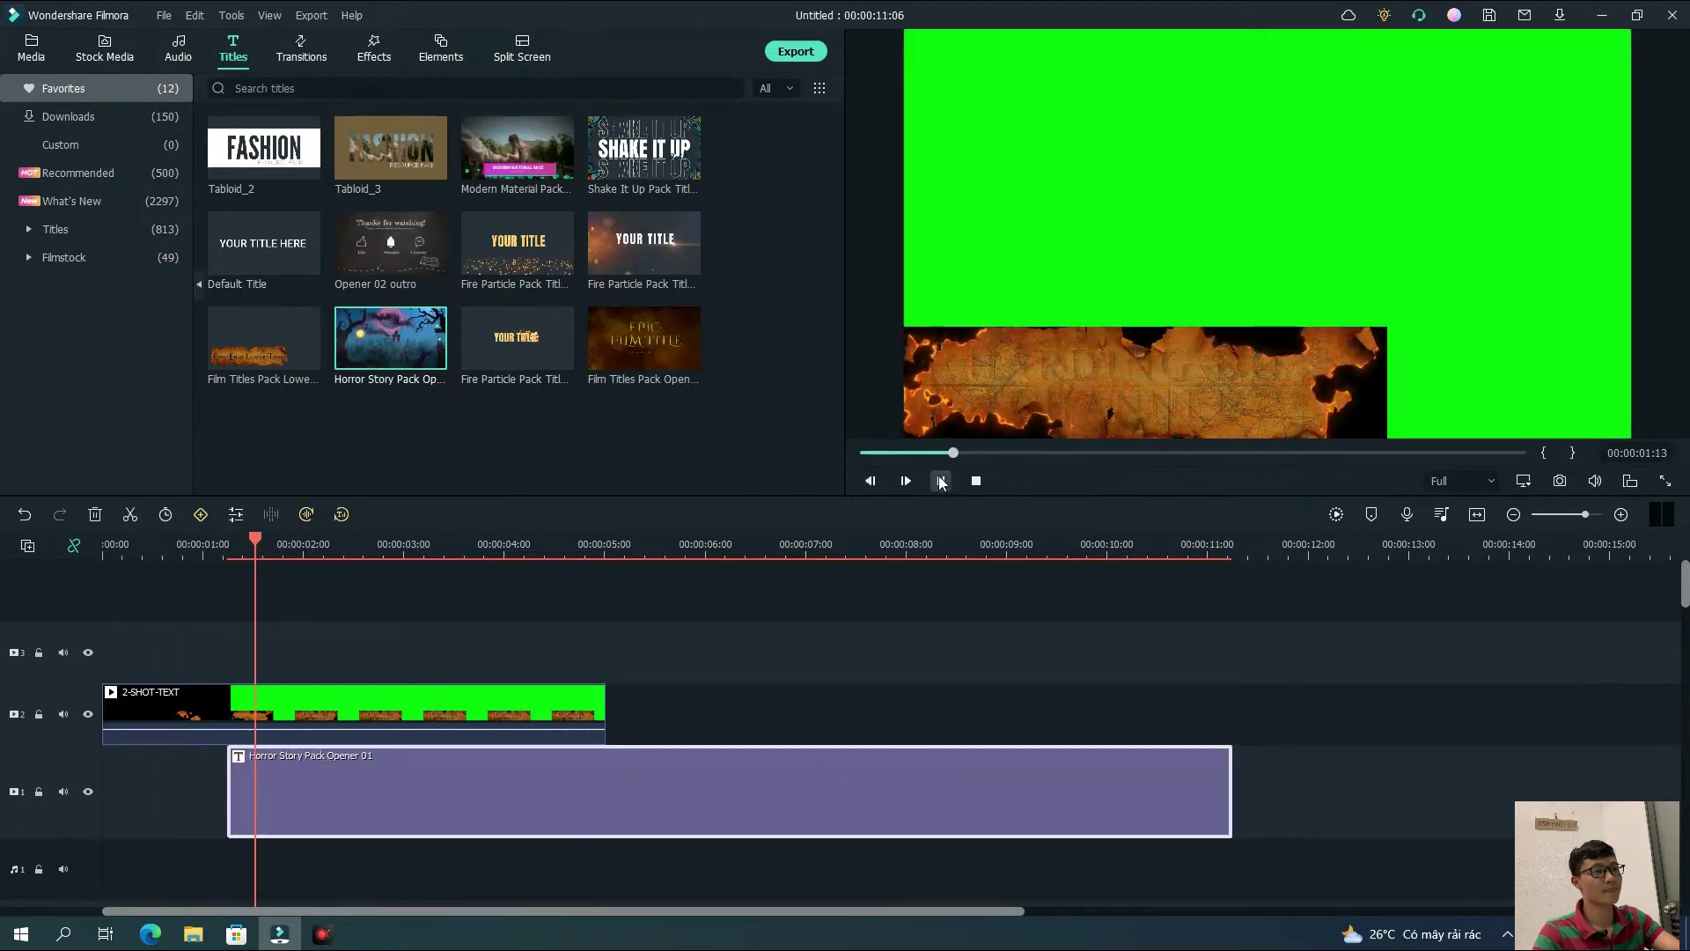
{"action": "left_click", "coordinate": [941, 480]}
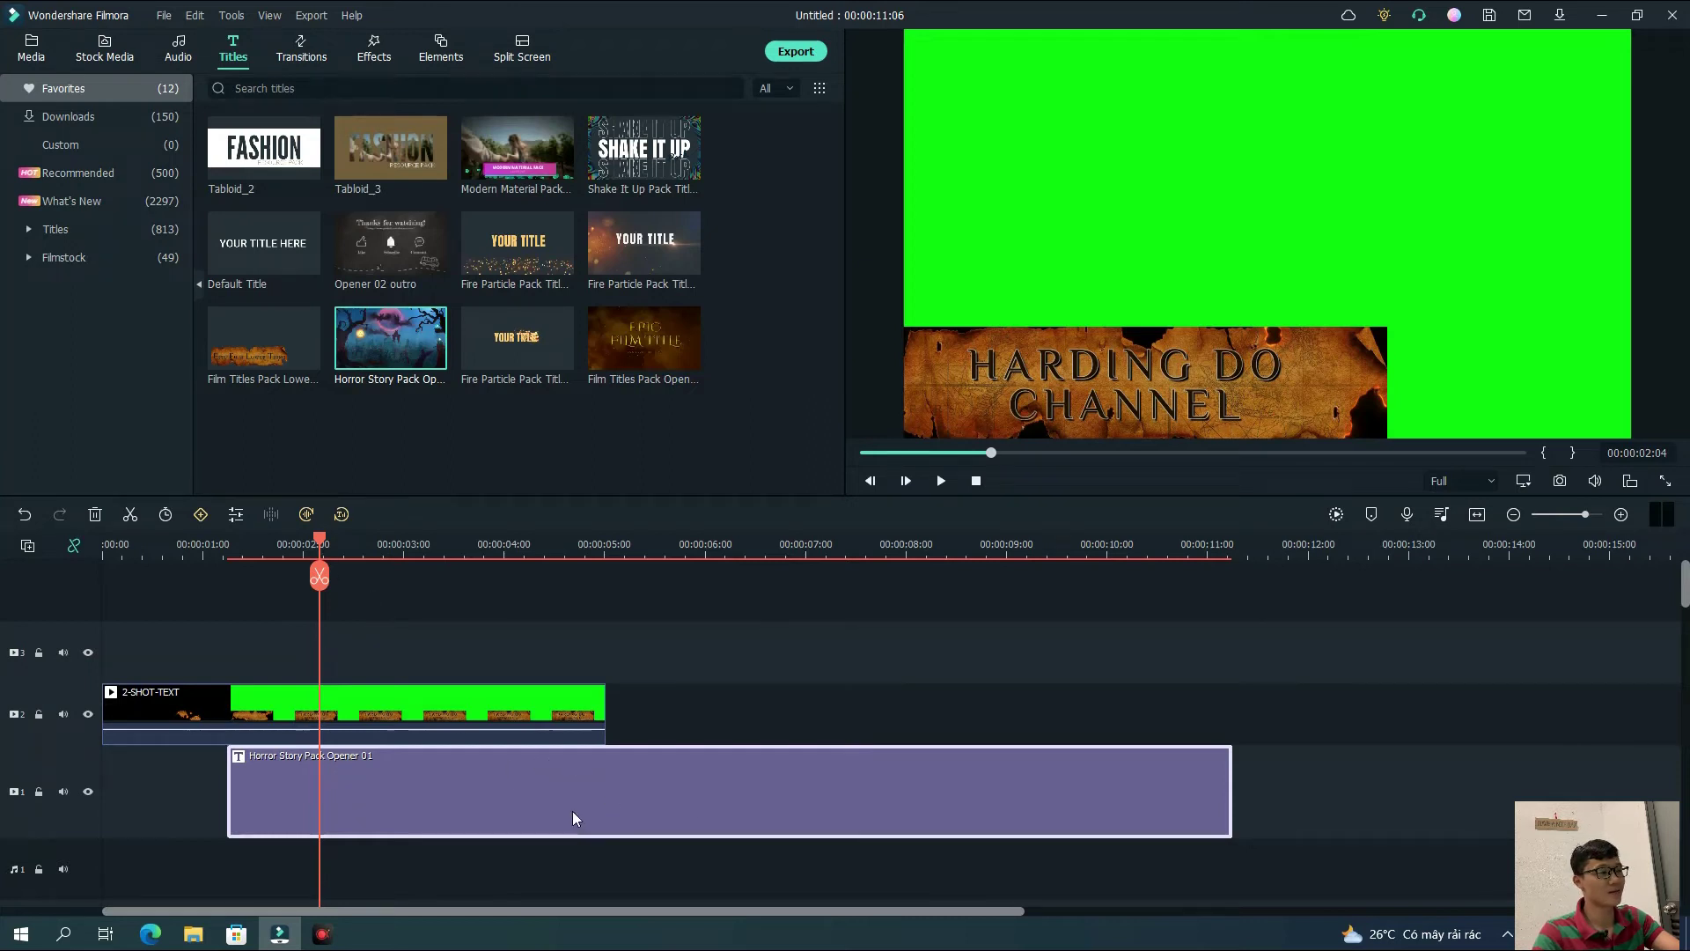
{"action": "double_click", "coordinate": [421, 709]}
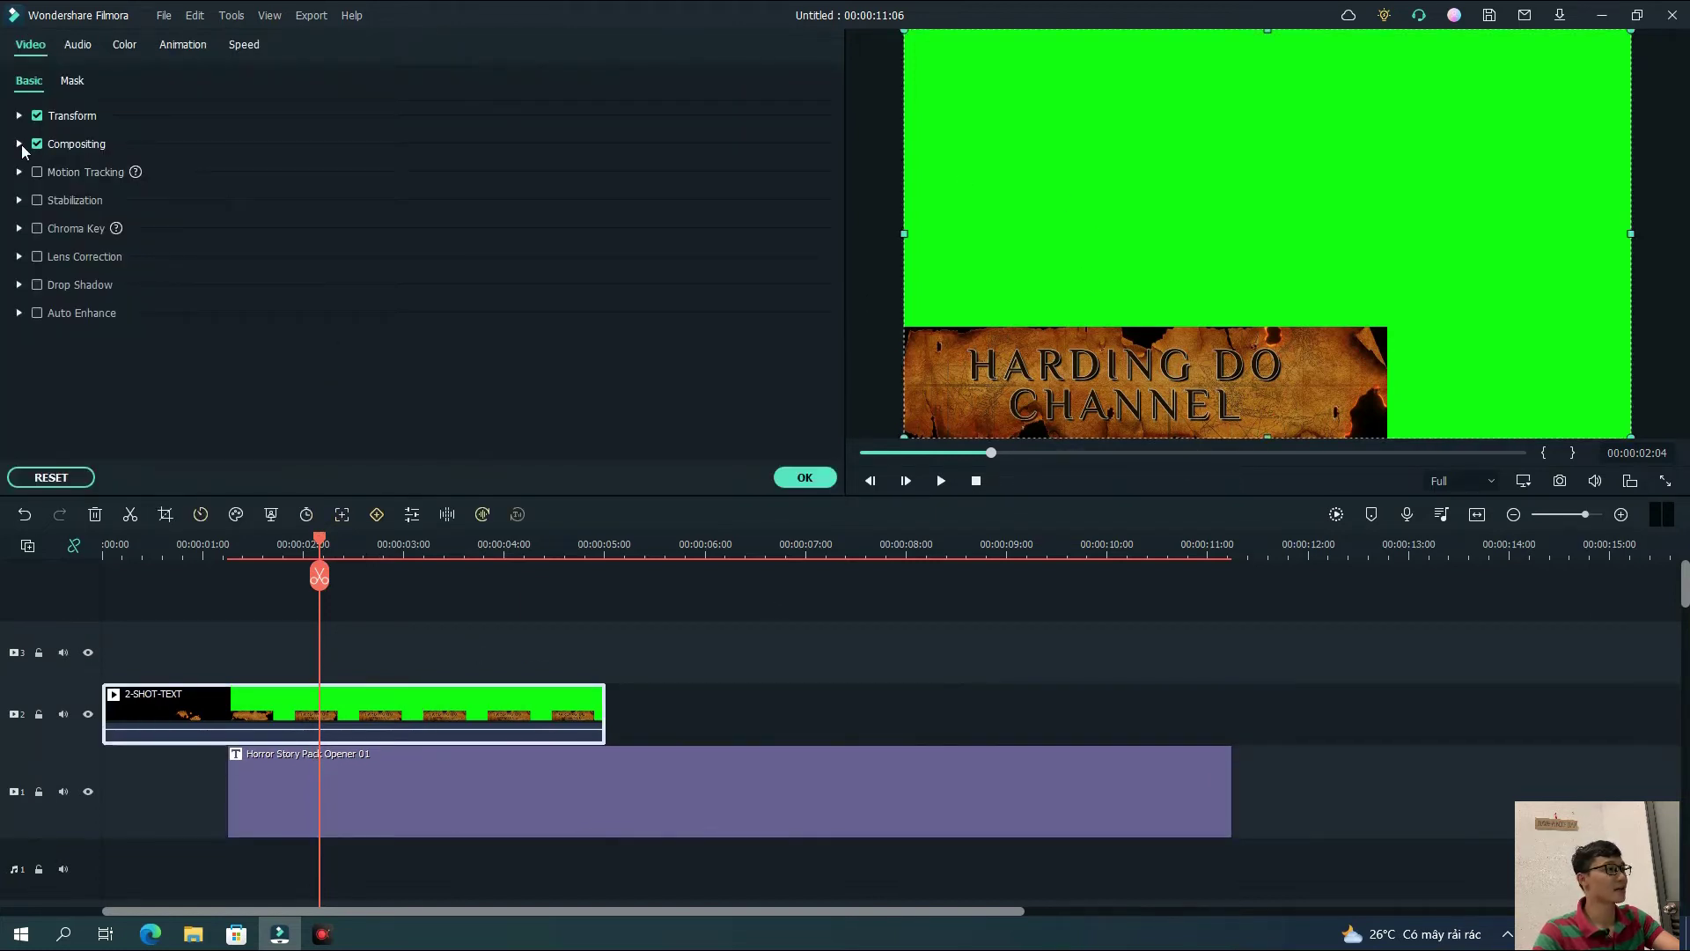
{"action": "left_click", "coordinate": [36, 229]}
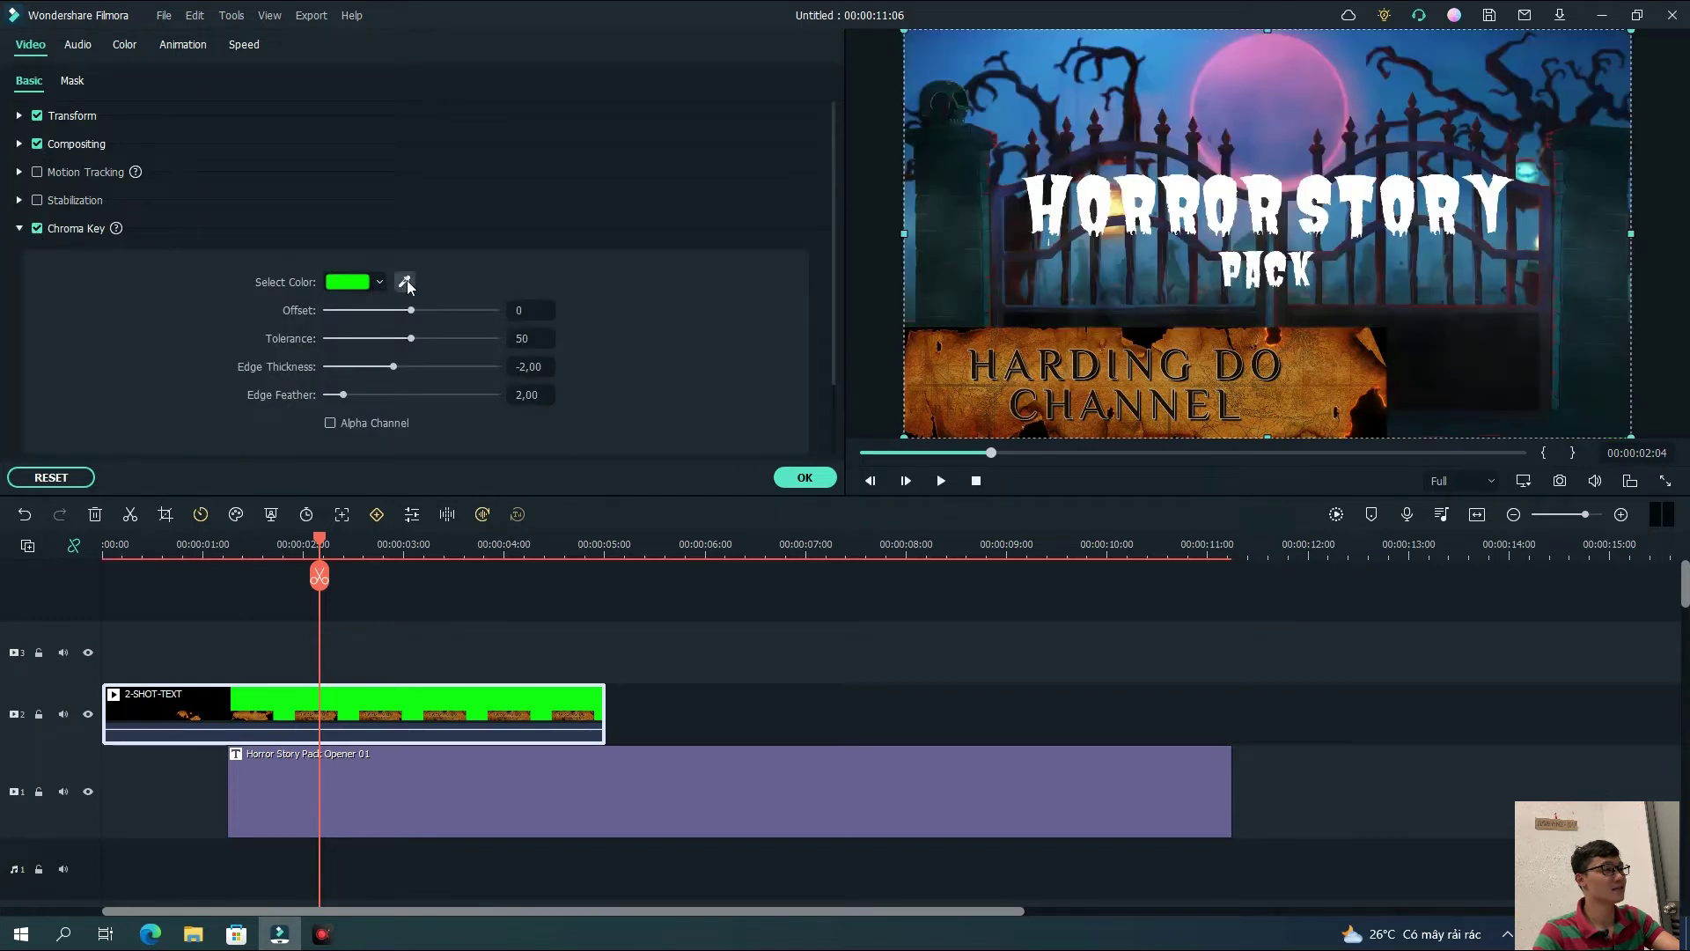
{"action": "scroll", "coordinate": [421, 256], "scroll_direction": "down", "scroll_amount": 1}
{"action": "left_click", "coordinate": [404, 273]}
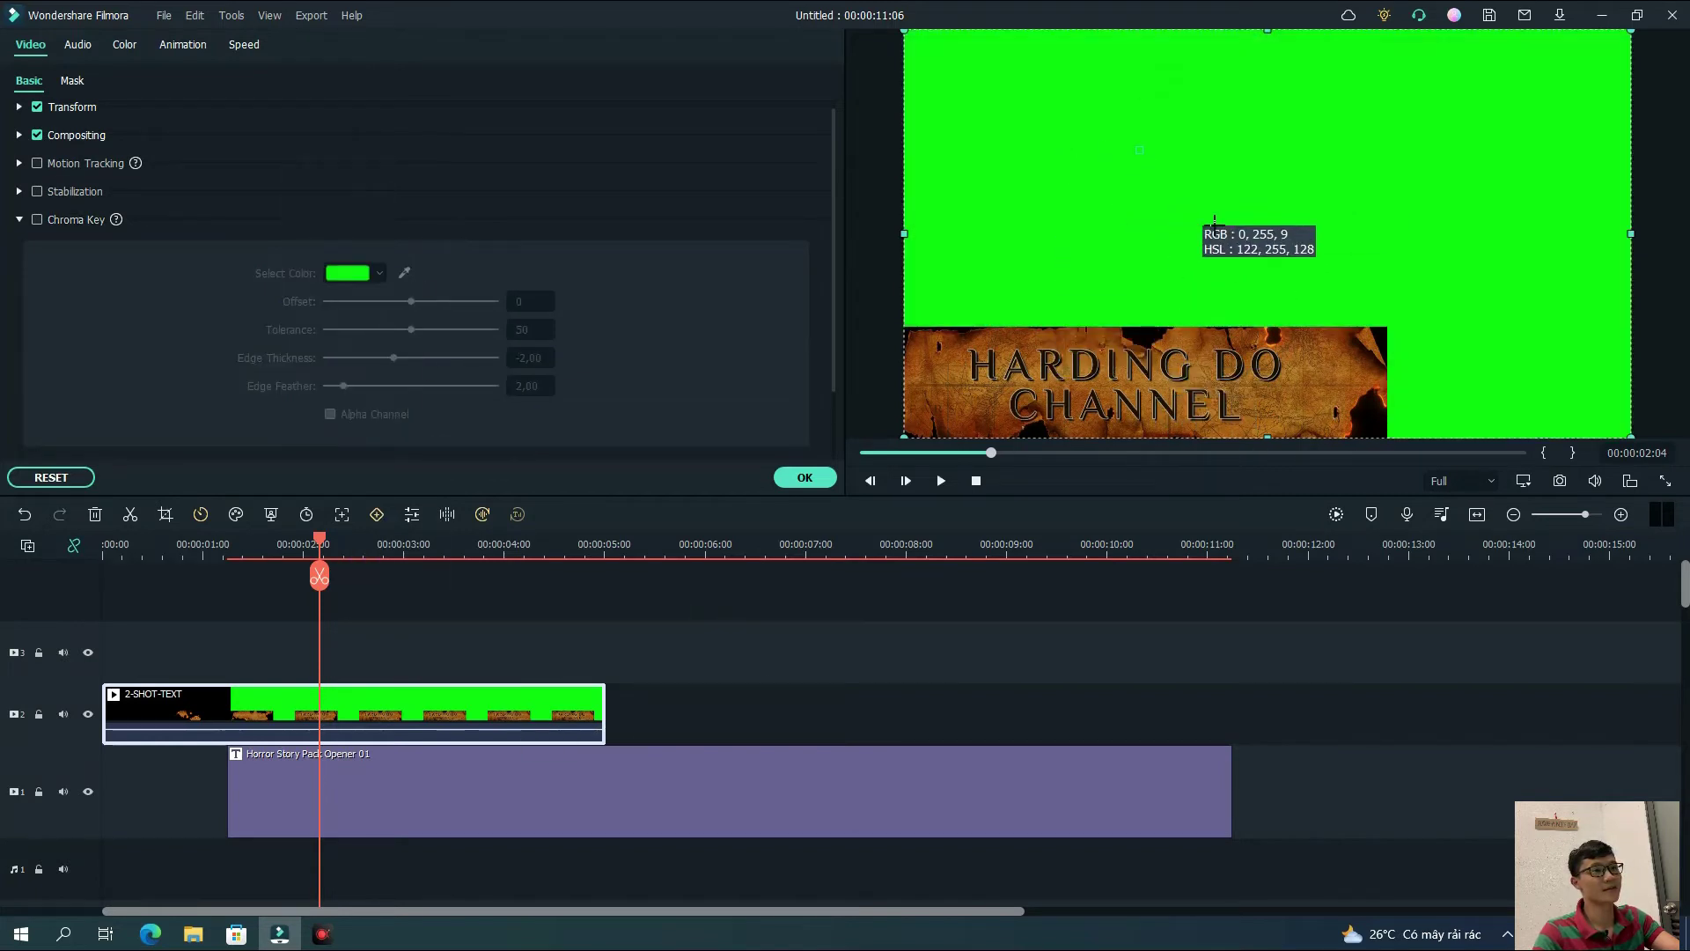
{"action": "left_click", "coordinate": [1226, 172]}
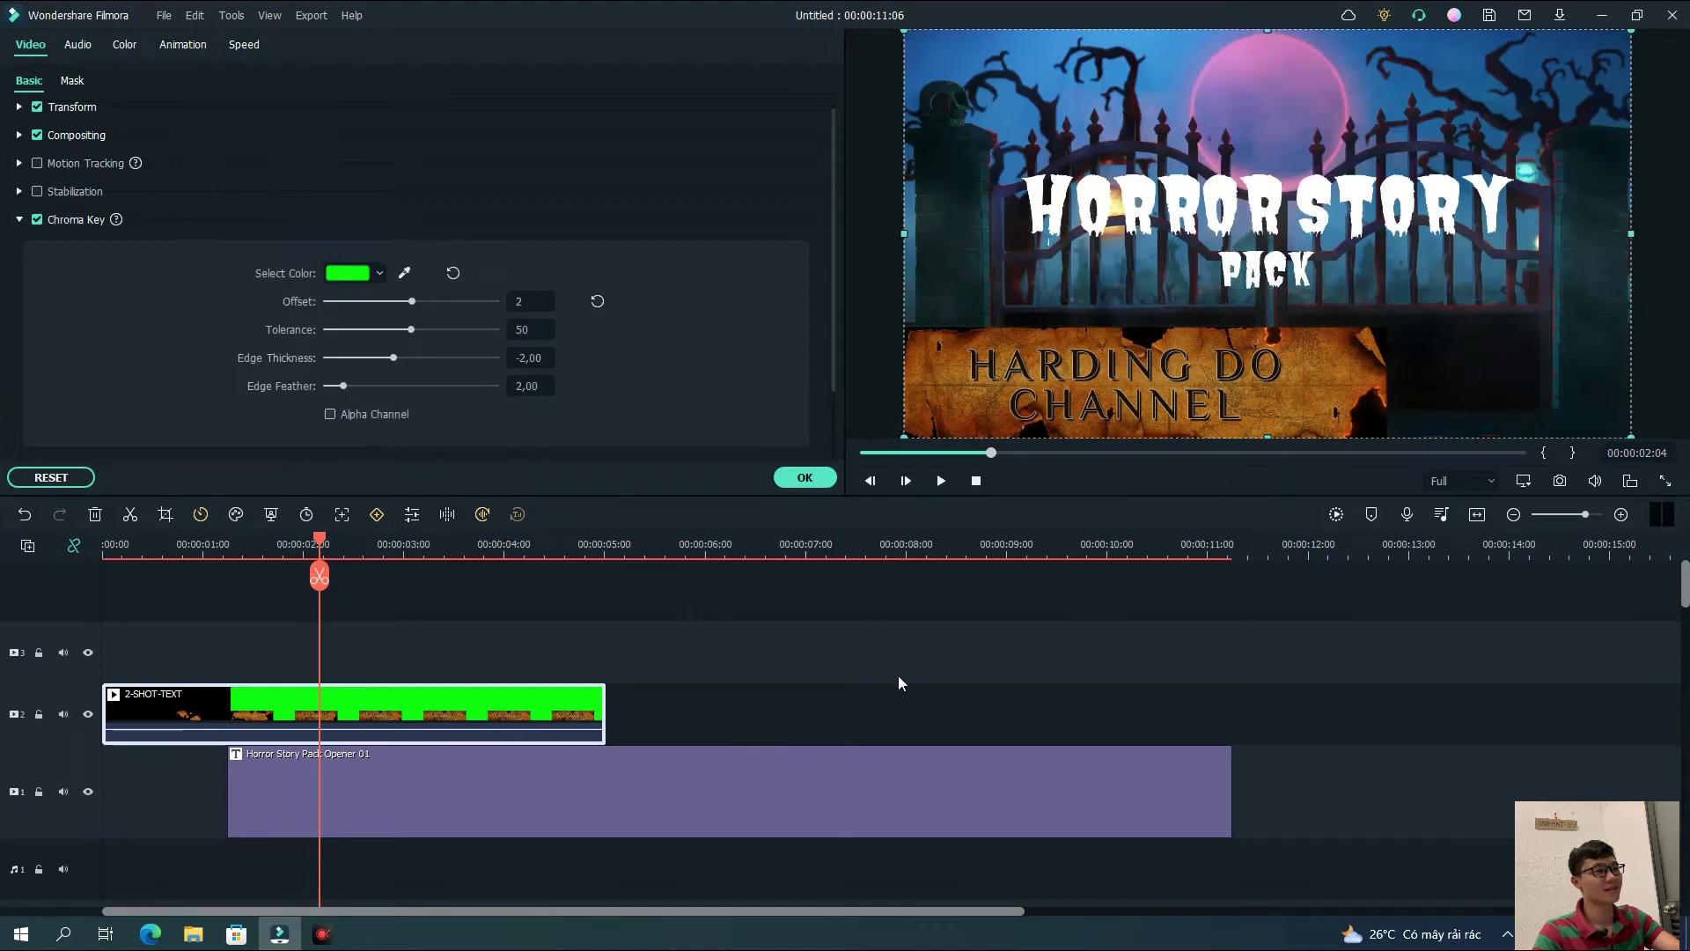
{"action": "left_click", "coordinate": [805, 477]}
Play the composite from the start to check the keyed parchment over the horror background
{"action": "left_click", "coordinate": [976, 481]}
{"action": "left_click", "coordinate": [940, 480]}
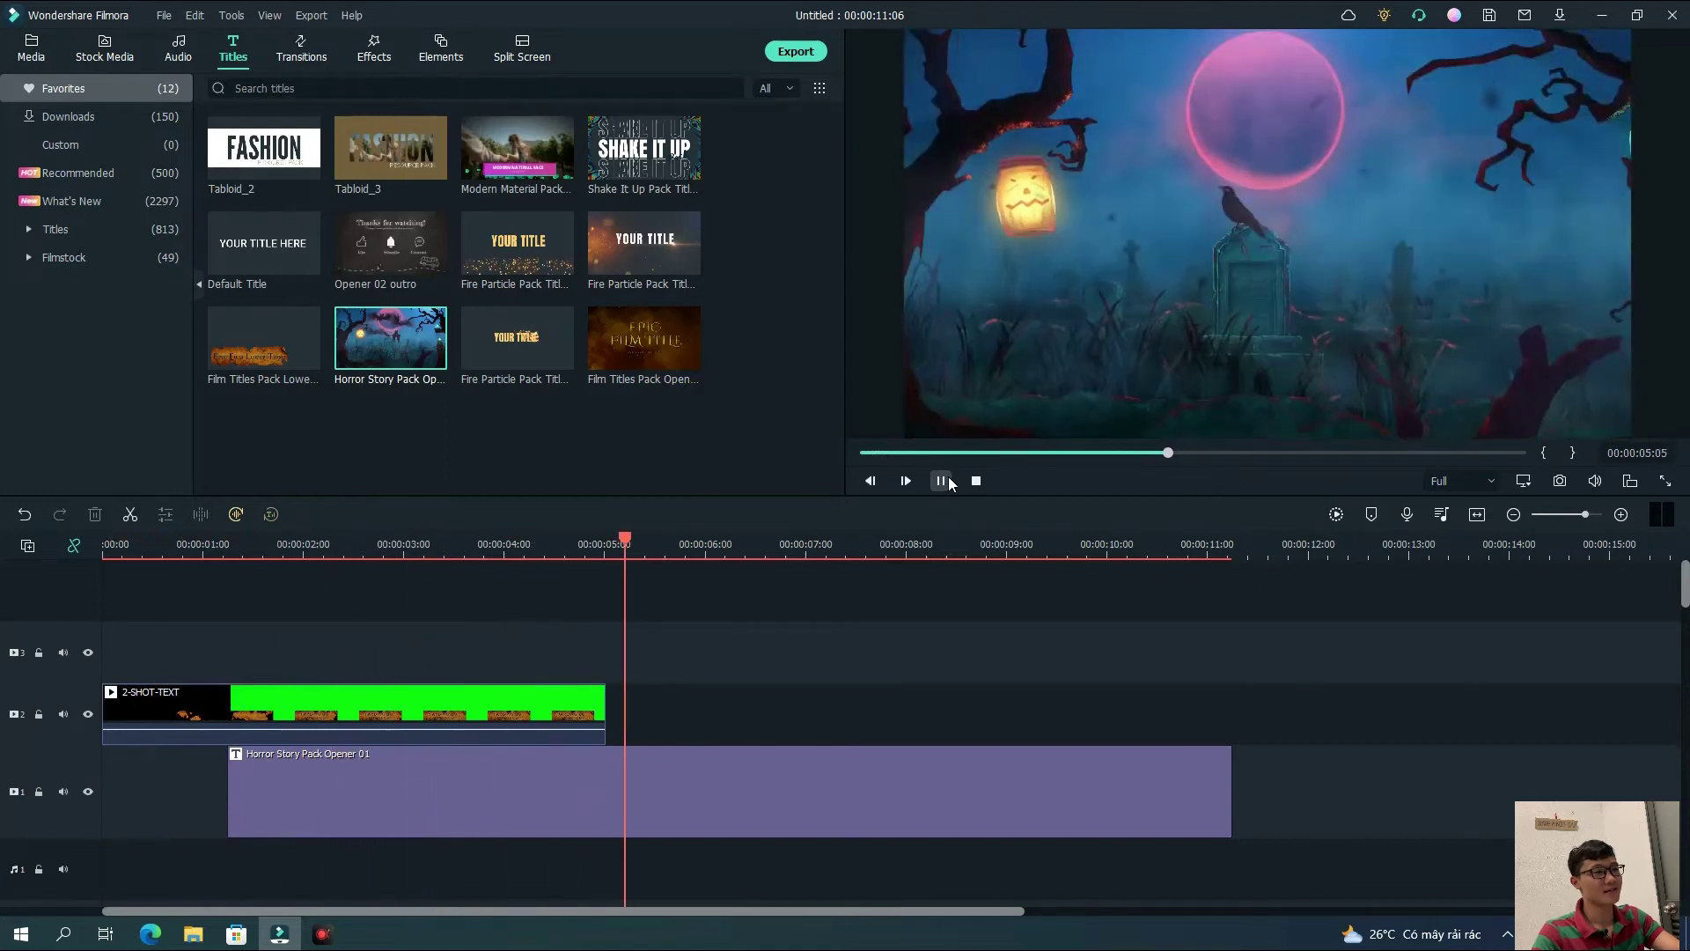
{"action": "left_click", "coordinate": [940, 480]}
{"action": "left_click", "coordinate": [799, 581]}
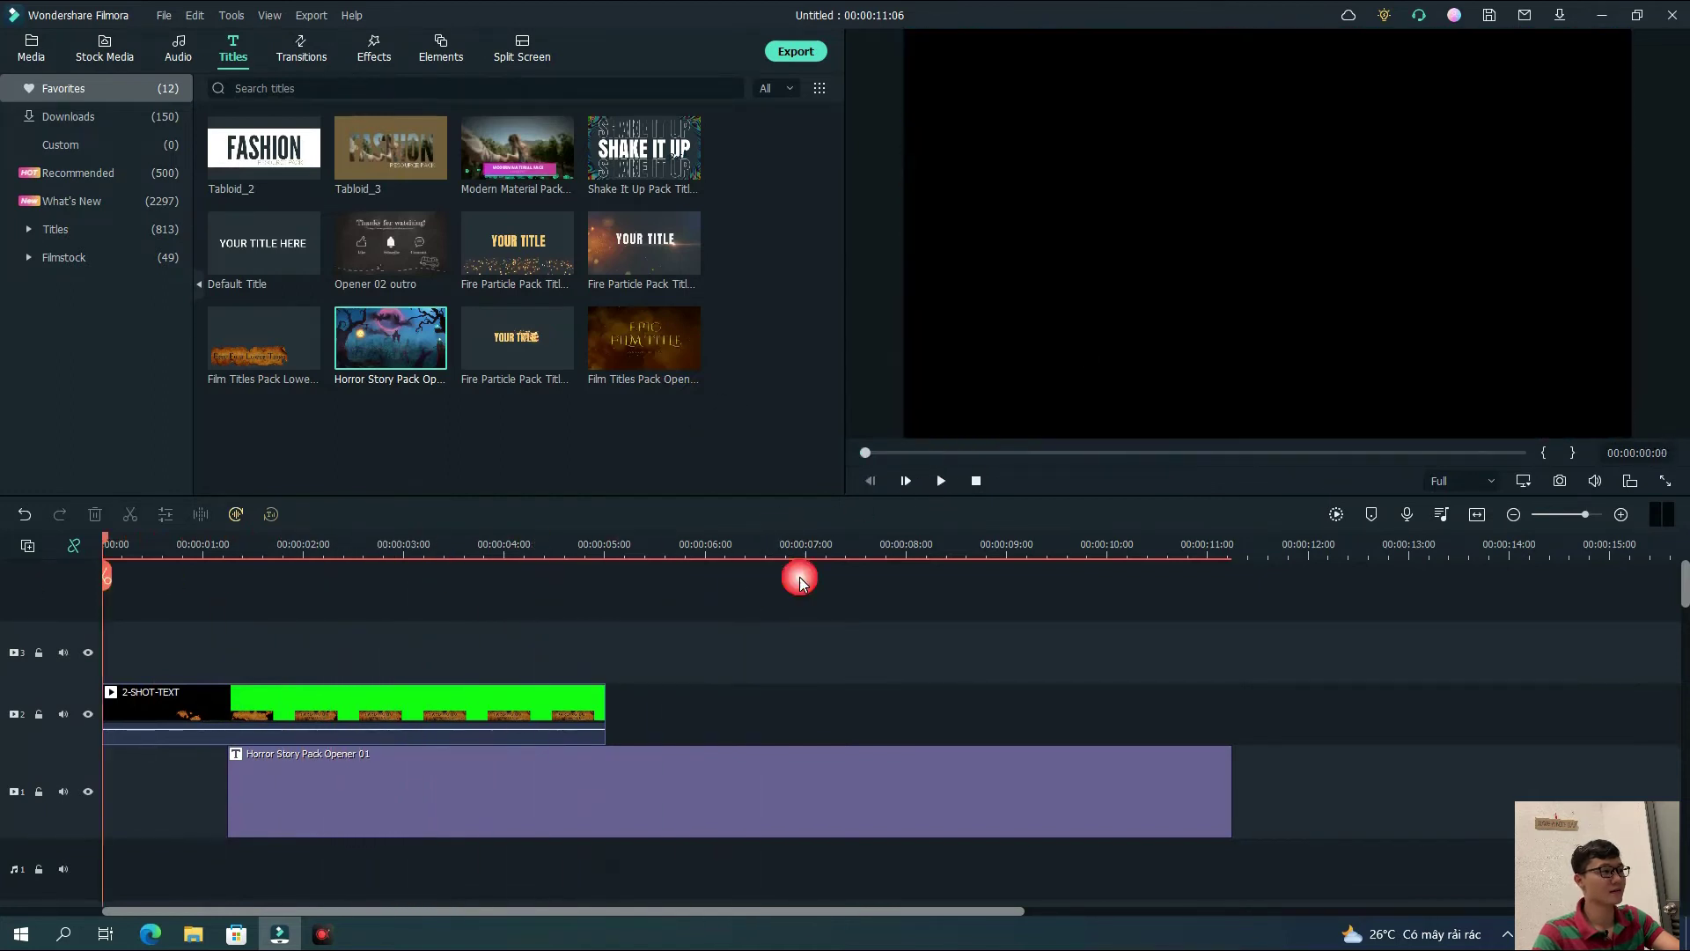
{"action": "left_click", "coordinate": [942, 481]}
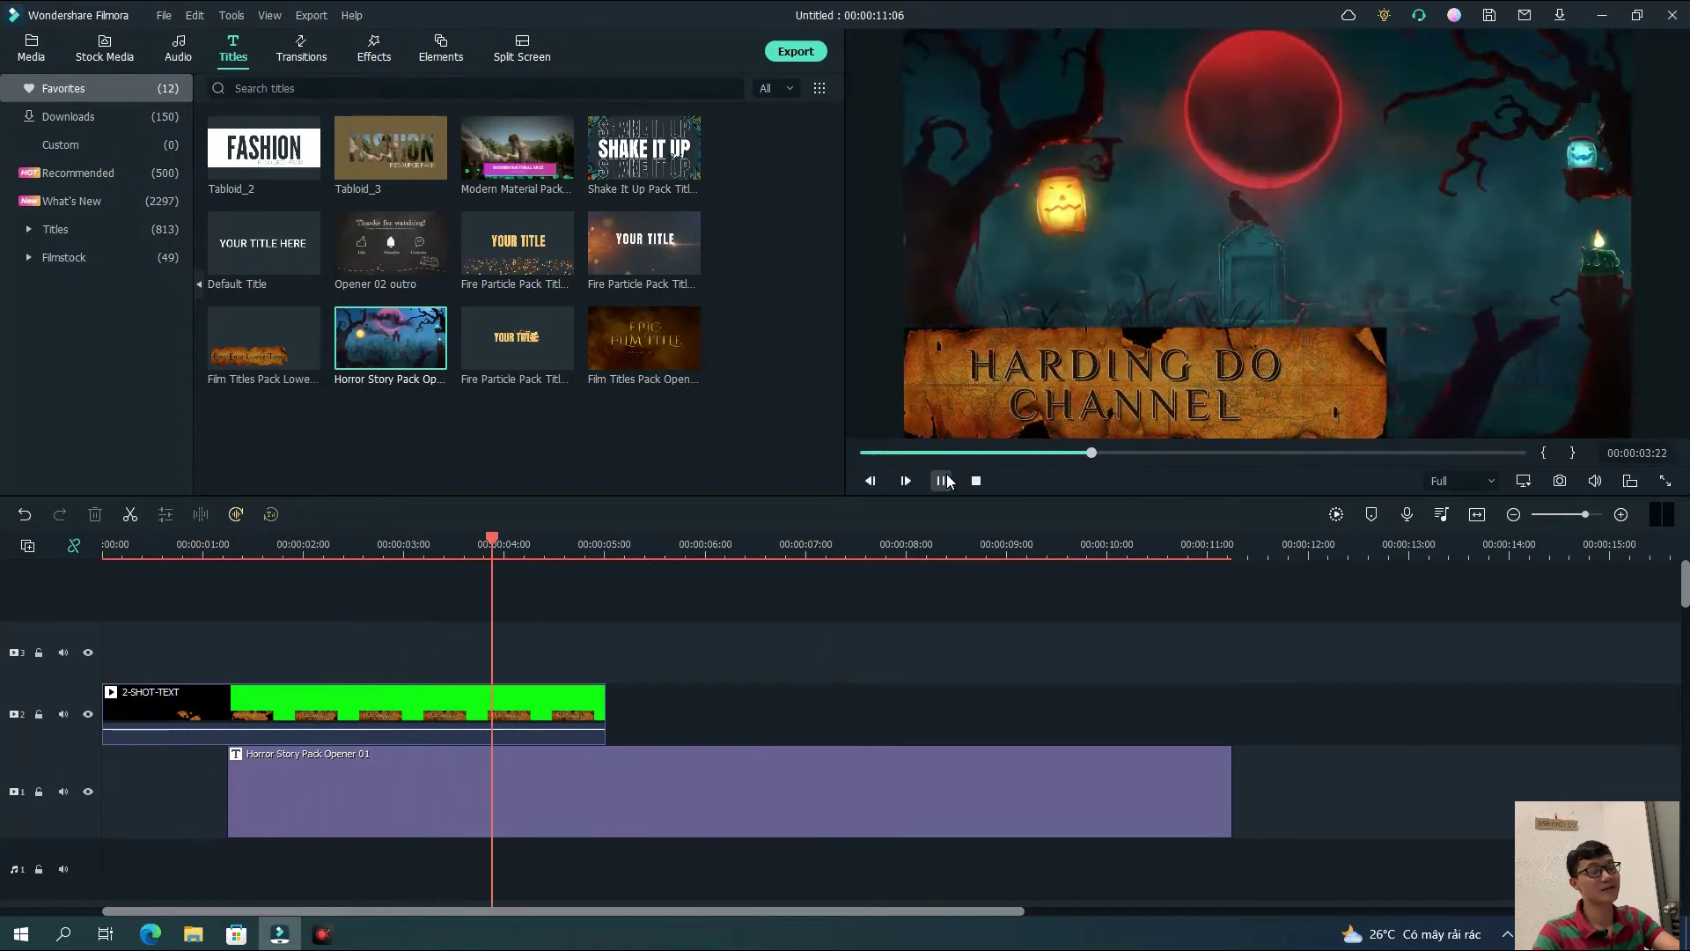
{"action": "left_click", "coordinate": [943, 481]}
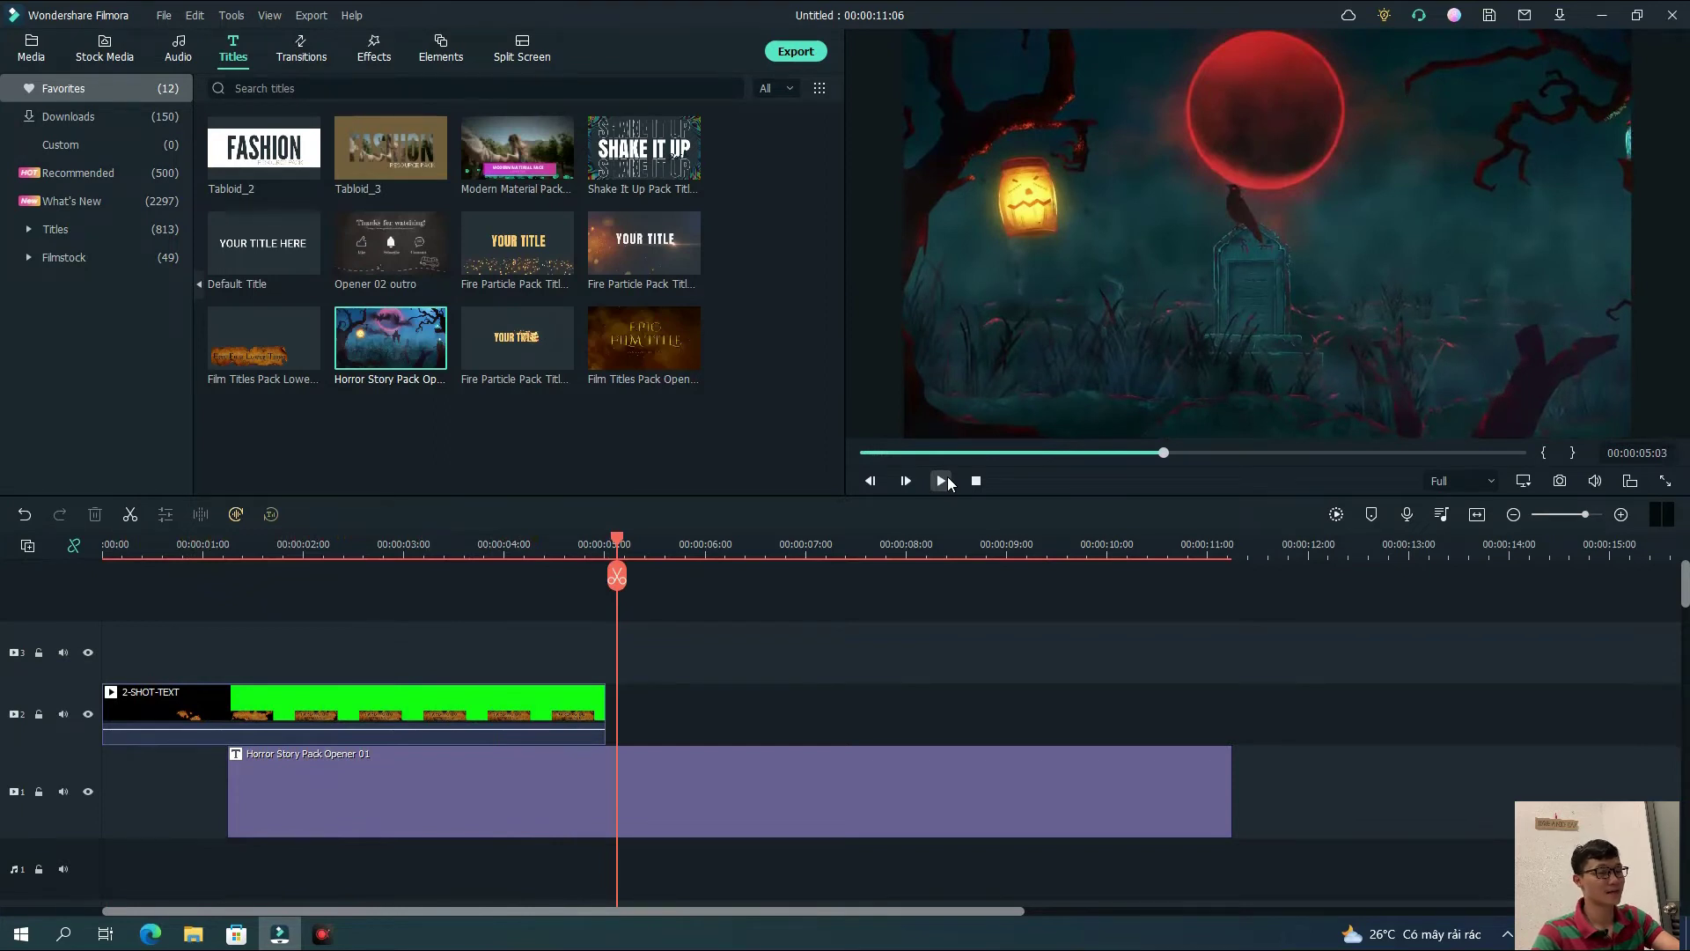
{"action": "left_click", "coordinate": [942, 480]}
{"action": "left_click", "coordinate": [942, 480]}
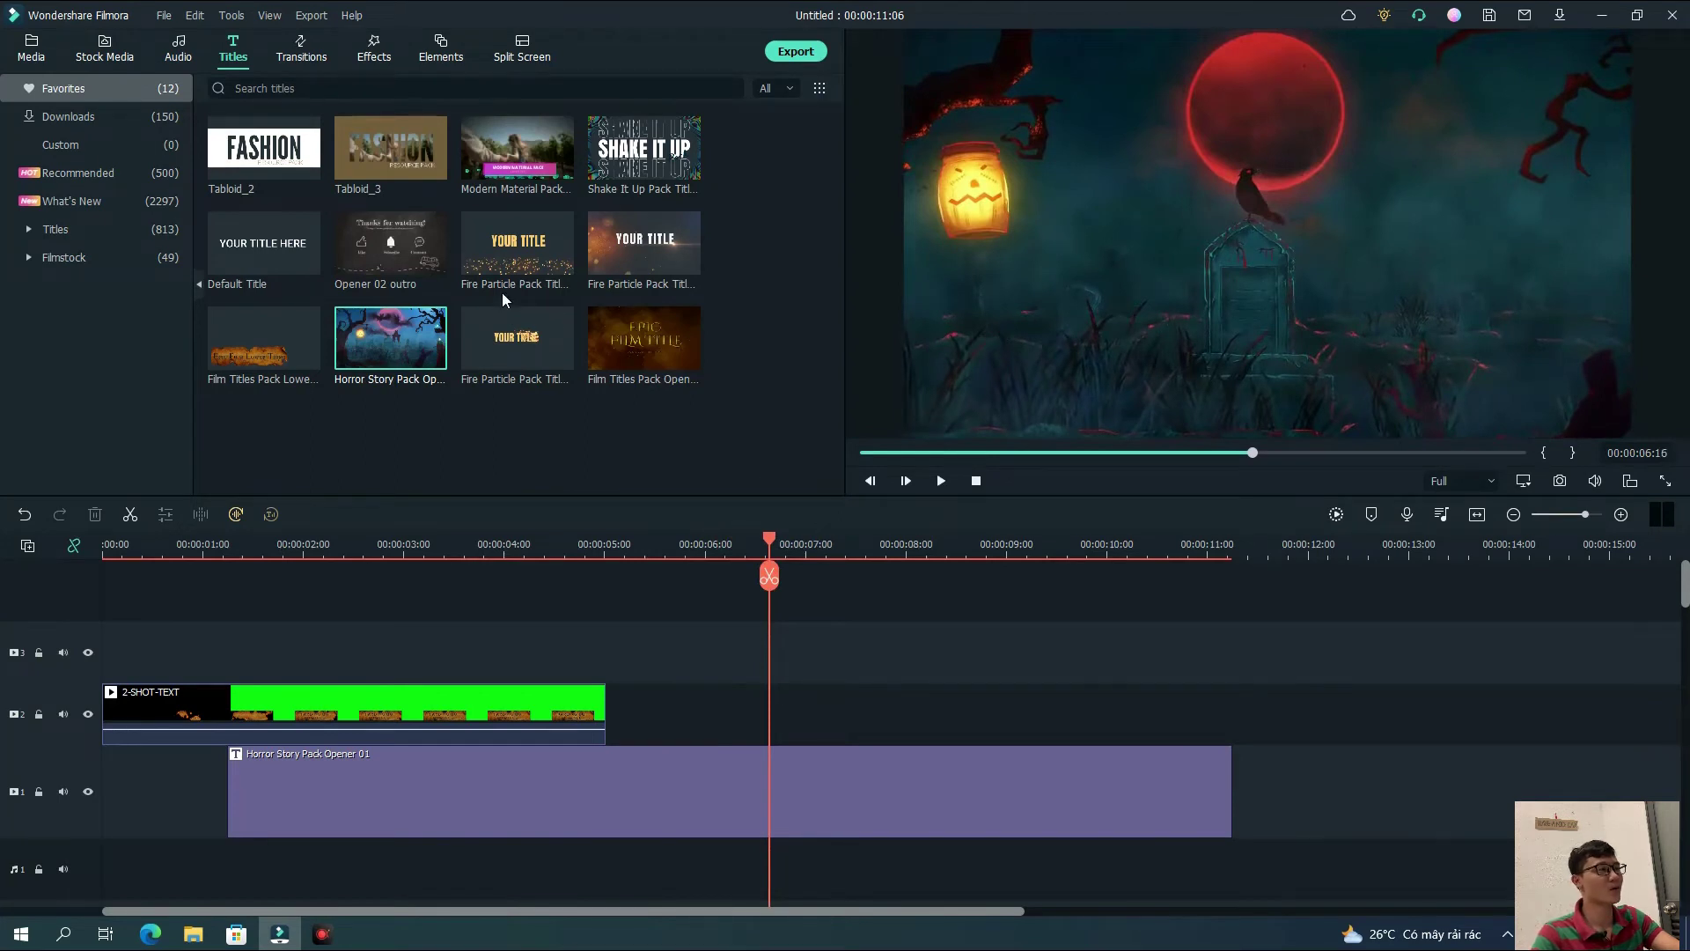
Add the favorite Smokescreen 1 element to the third video track, aligned with the horror title's start, and extend the title to nearly the smoke's end
{"action": "left_click", "coordinate": [442, 49]}
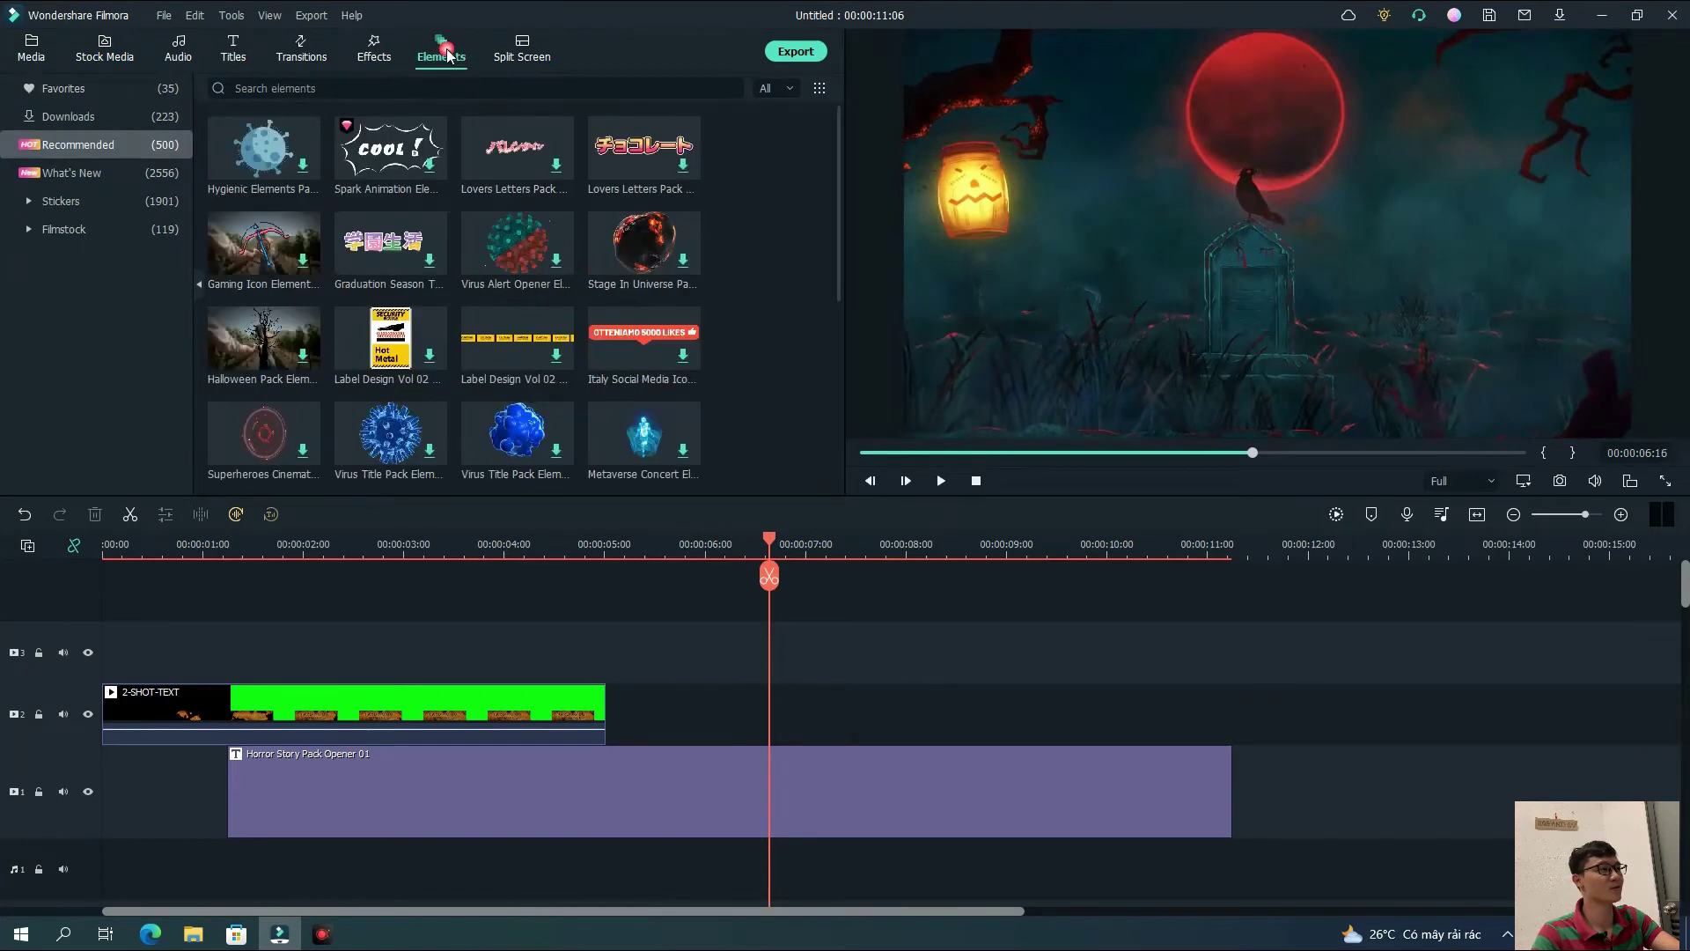
{"action": "left_click", "coordinate": [116, 92]}
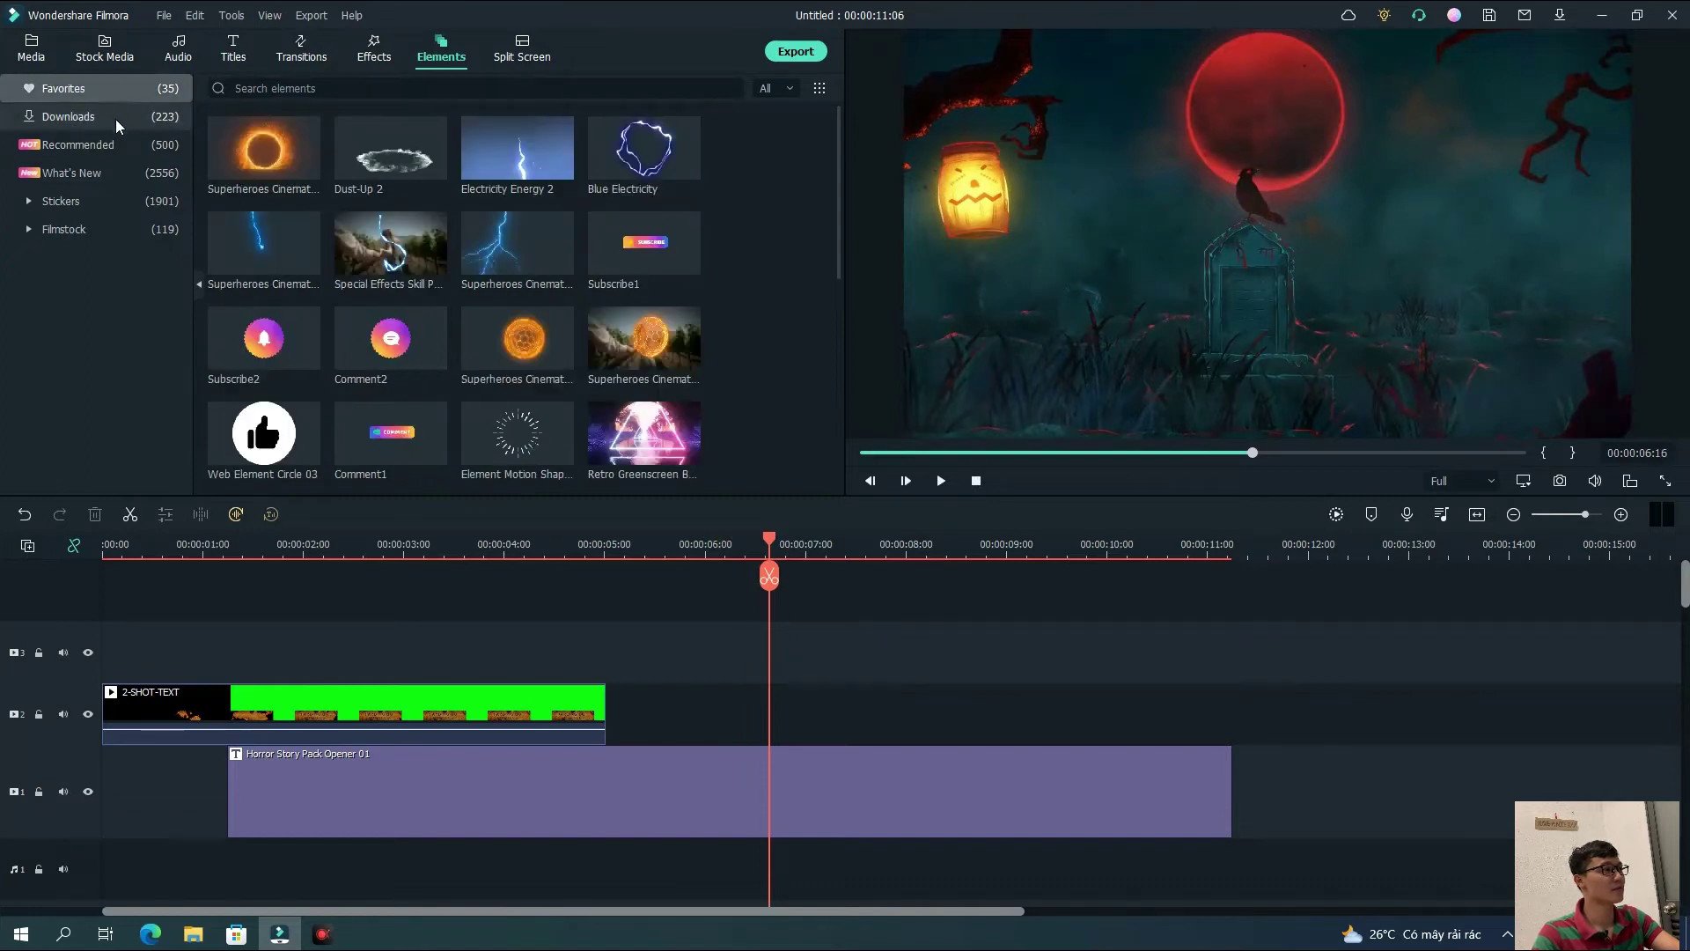
{"action": "mouse_move", "coordinate": [433, 222]}
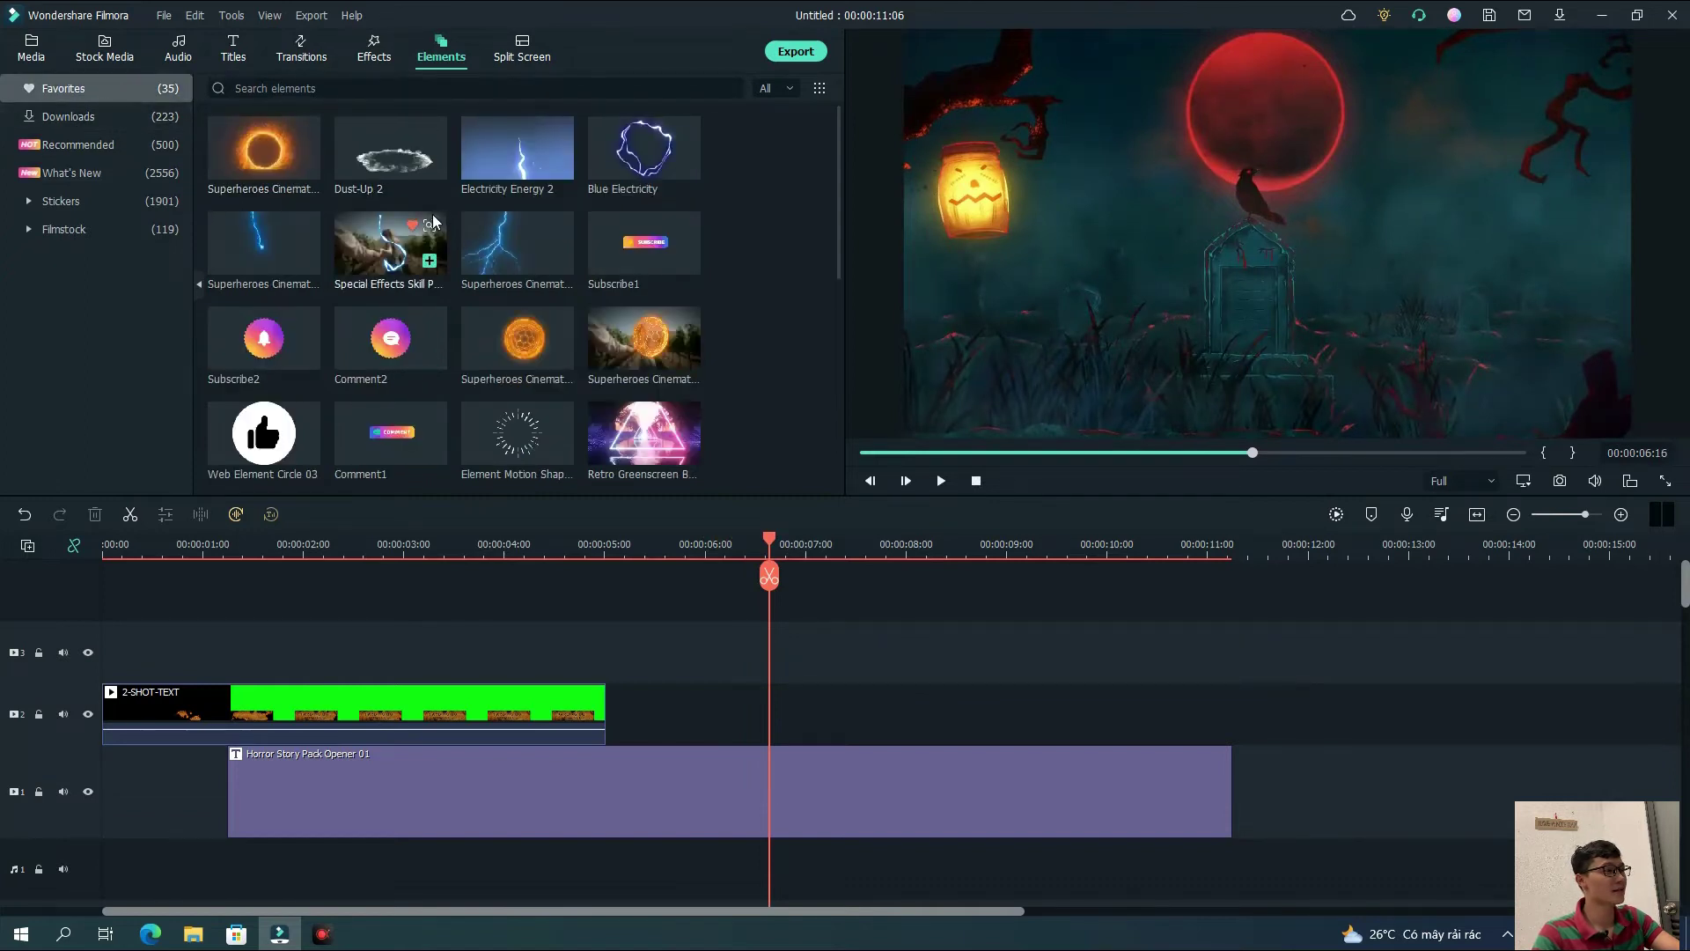
{"action": "scroll", "coordinate": [458, 264], "scroll_direction": "down", "scroll_amount": 5}
{"action": "left_click_drag", "start_coordinate": [521, 450], "coordinate": [238, 651]}
{"action": "left_click", "coordinate": [1231, 799]}
{"action": "left_click_drag", "start_coordinate": [1230, 798], "coordinate": [1259, 797]}
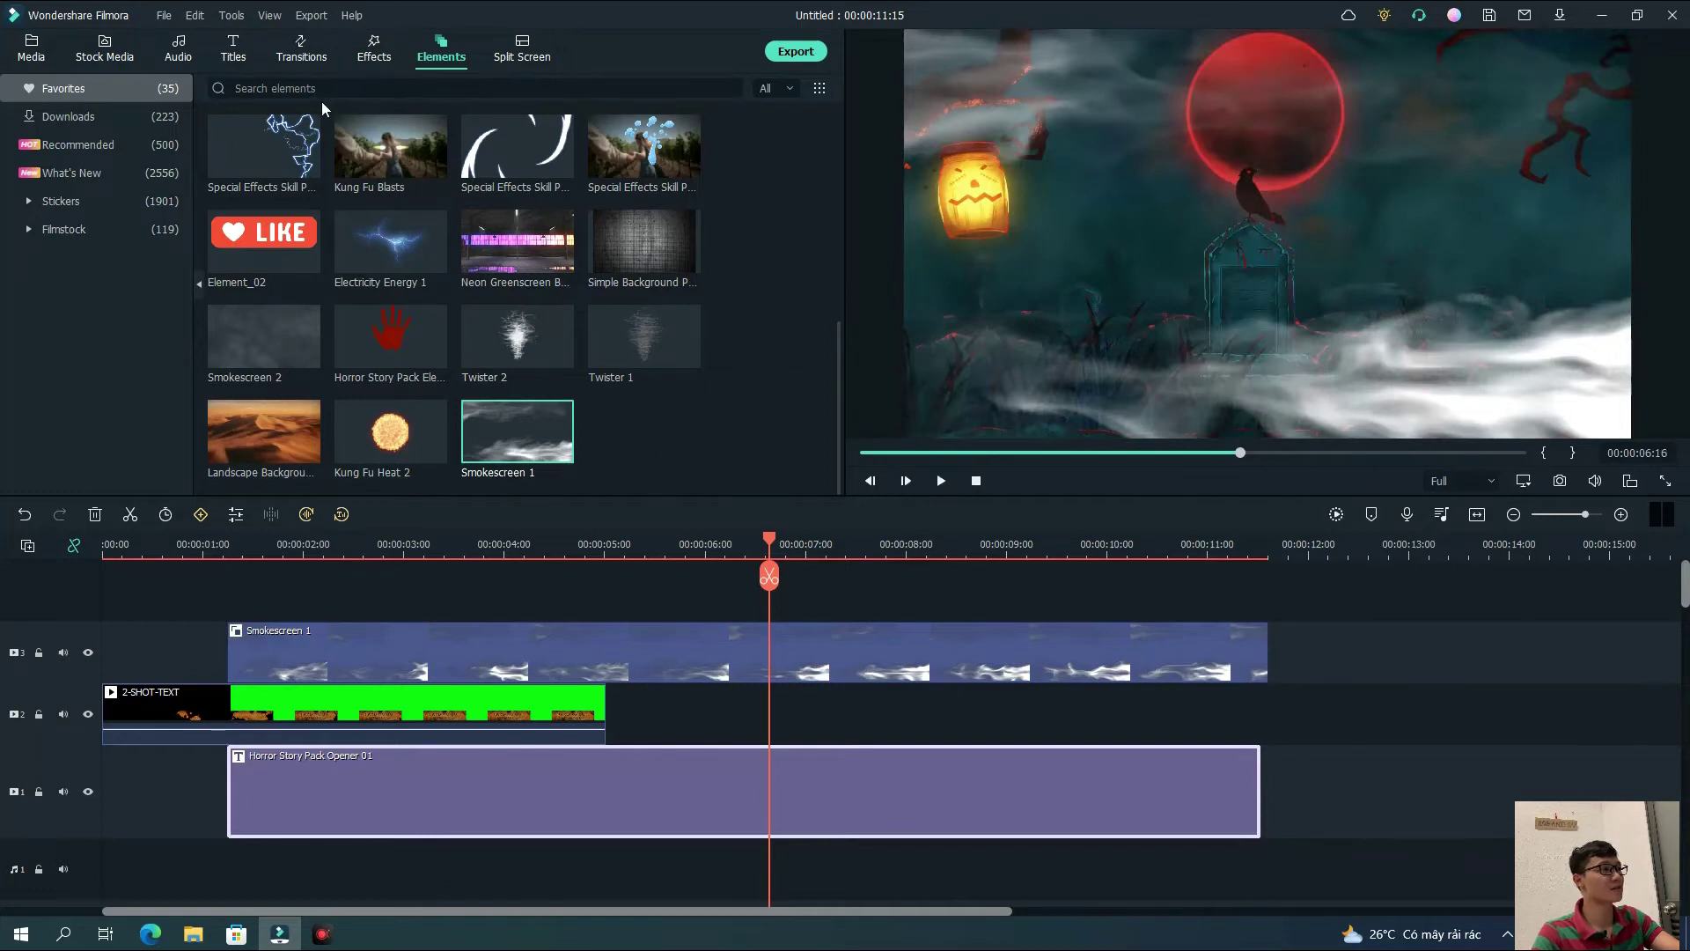
Check the smoke over the parchment near 00:00:02:01 and set the Smokescreen 1 clip's blending mode to Difference
{"action": "left_click_drag", "start_coordinate": [786, 546], "coordinate": [203, 546]}
{"action": "left_click", "coordinate": [942, 481]}
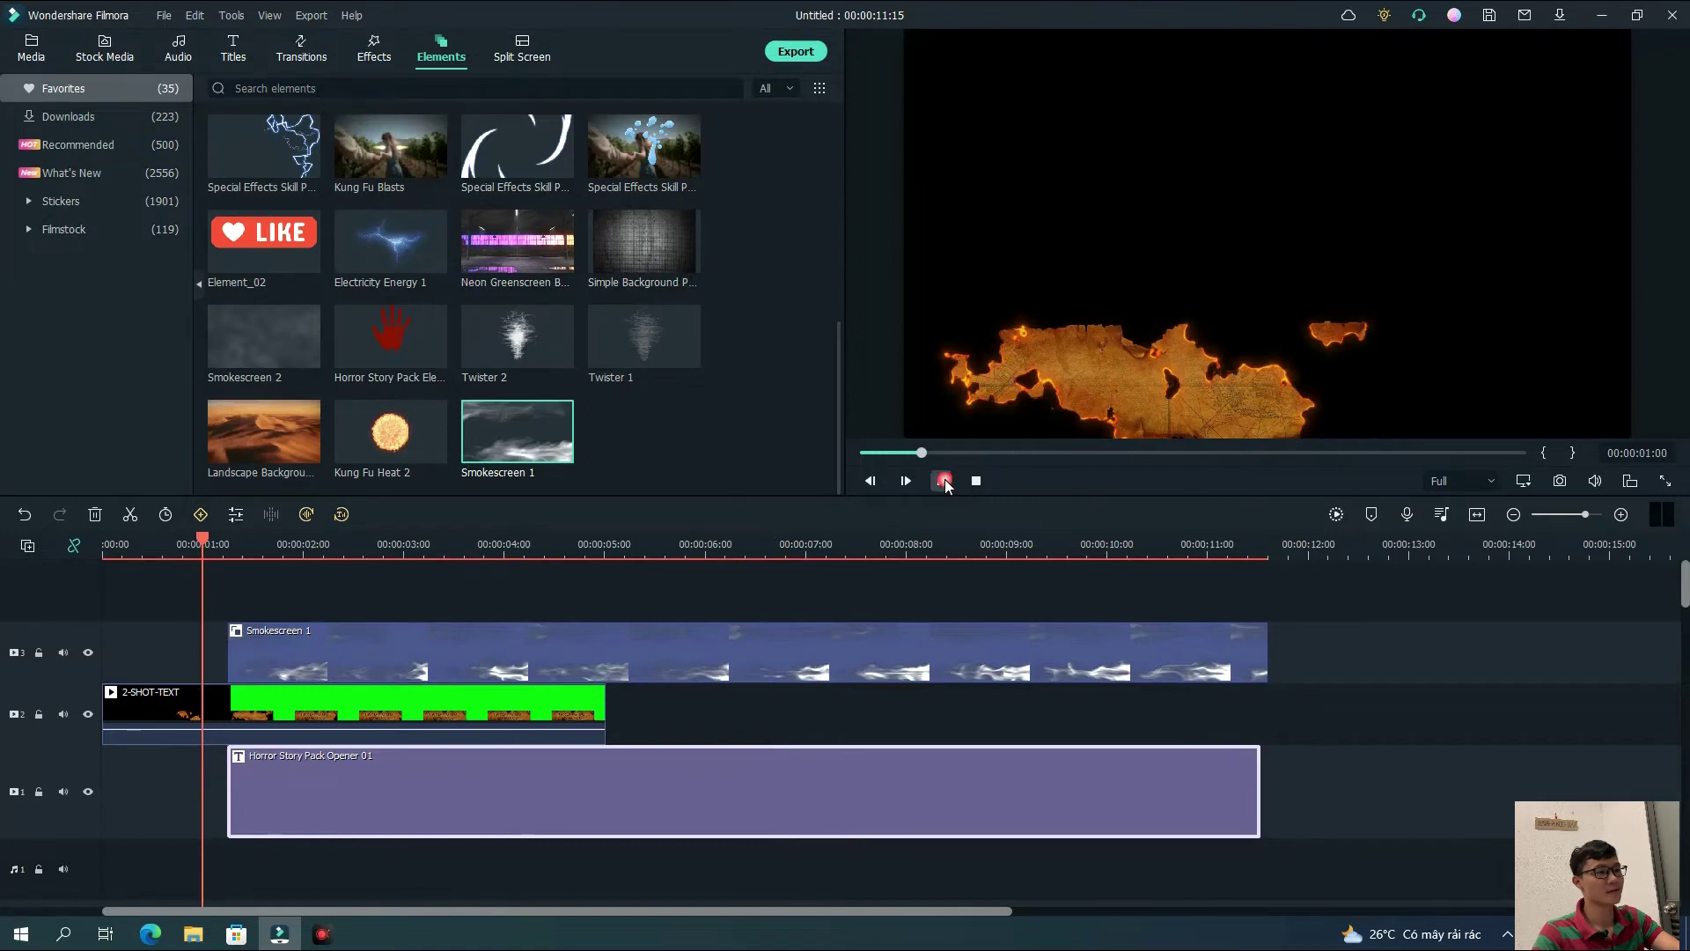
{"action": "left_click", "coordinate": [941, 481]}
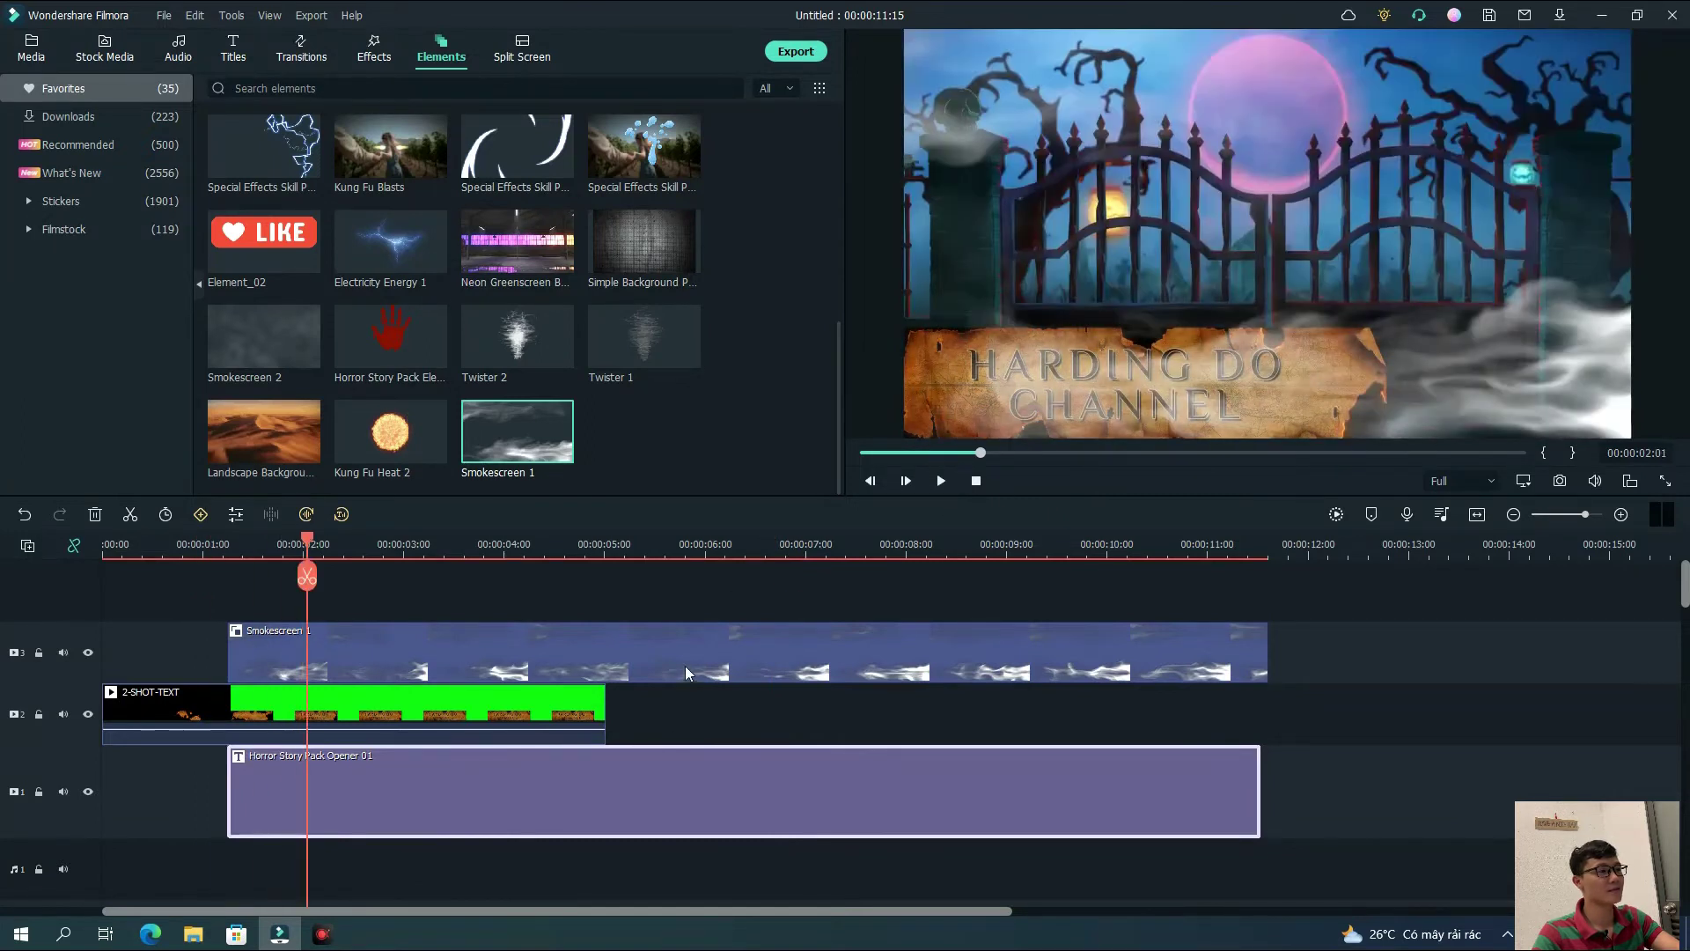
{"action": "double_click", "coordinate": [437, 644]}
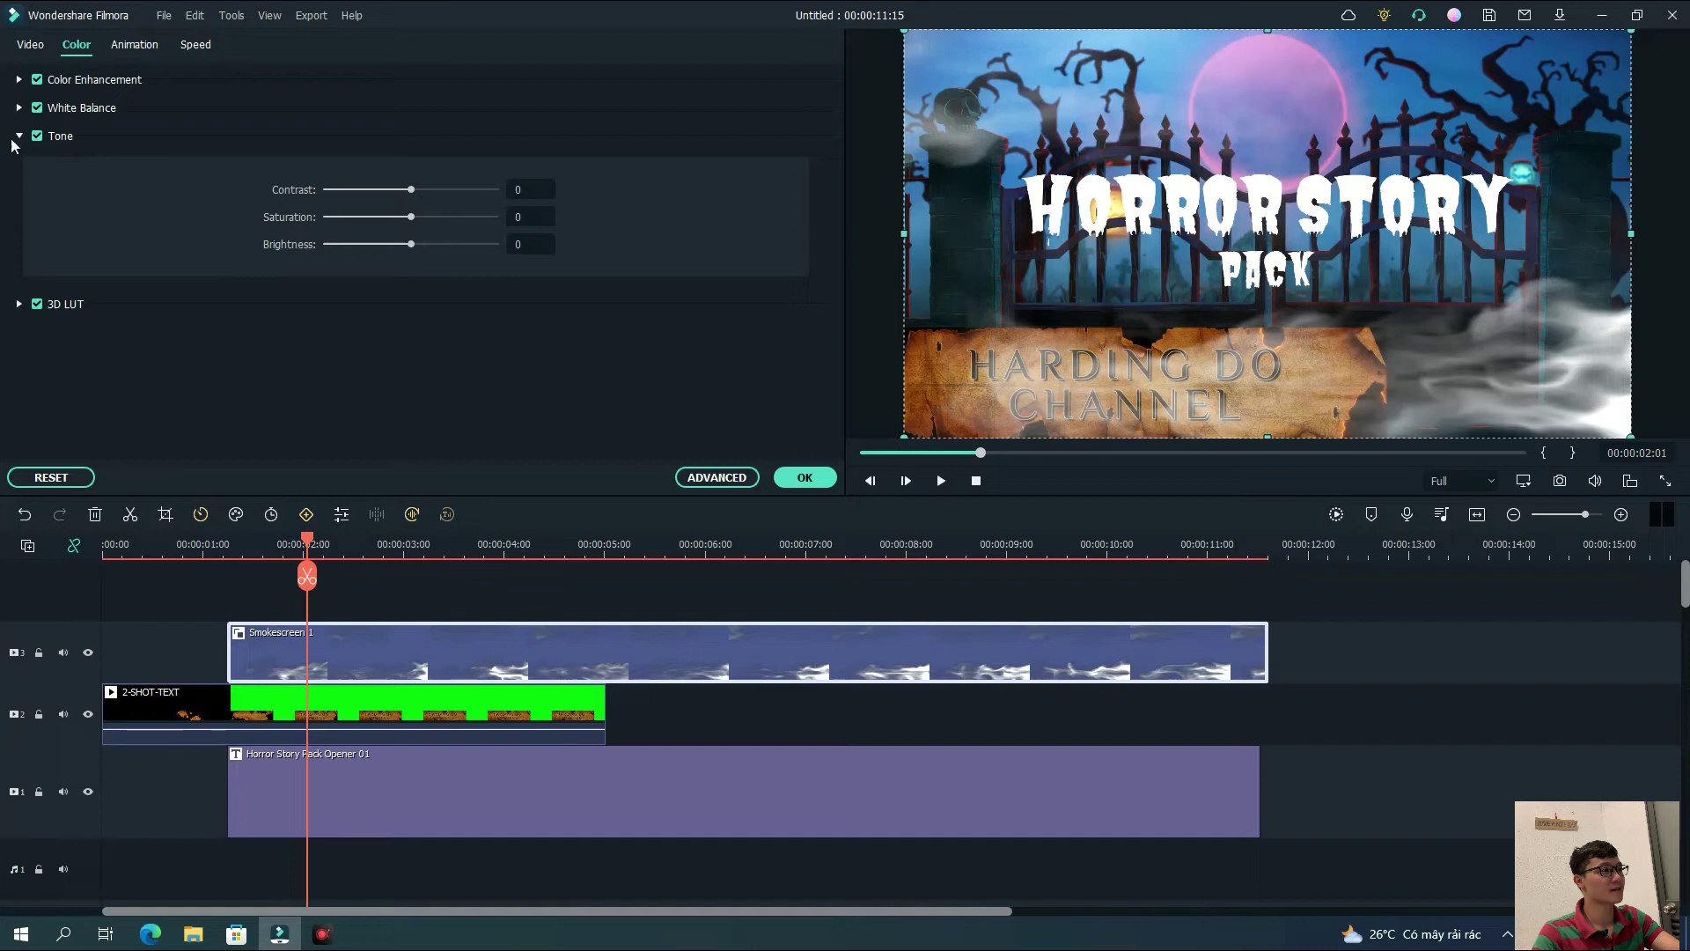
{"action": "left_click", "coordinate": [26, 48]}
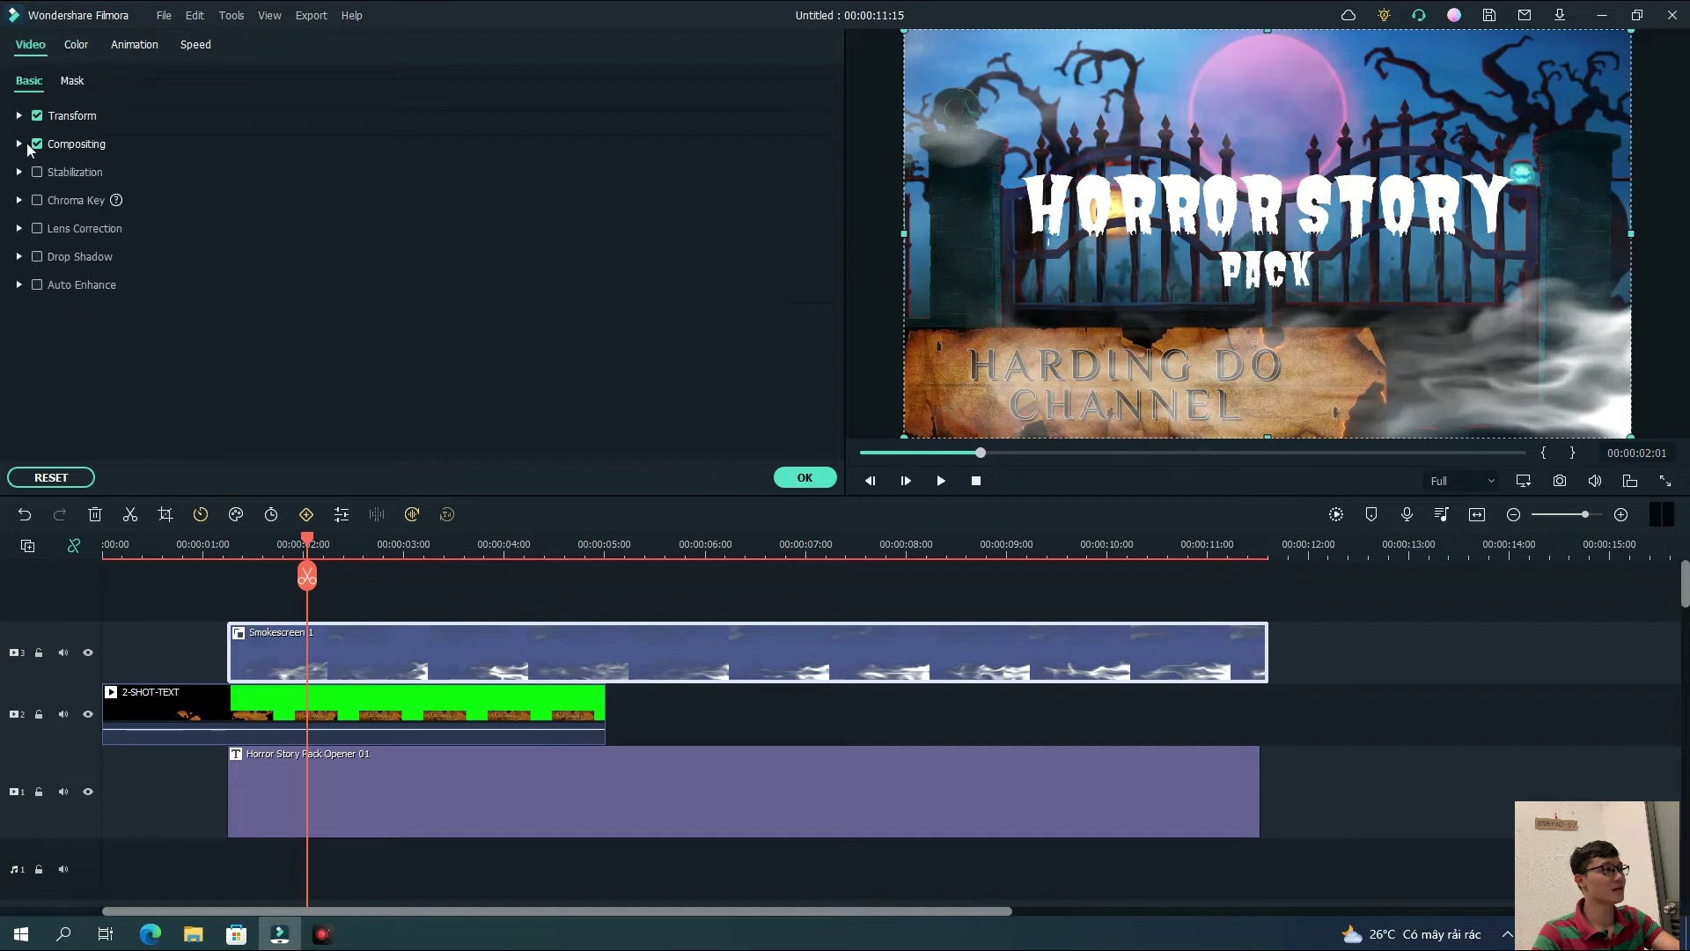
{"action": "left_click", "coordinate": [19, 144]}
{"action": "left_click", "coordinate": [414, 197]}
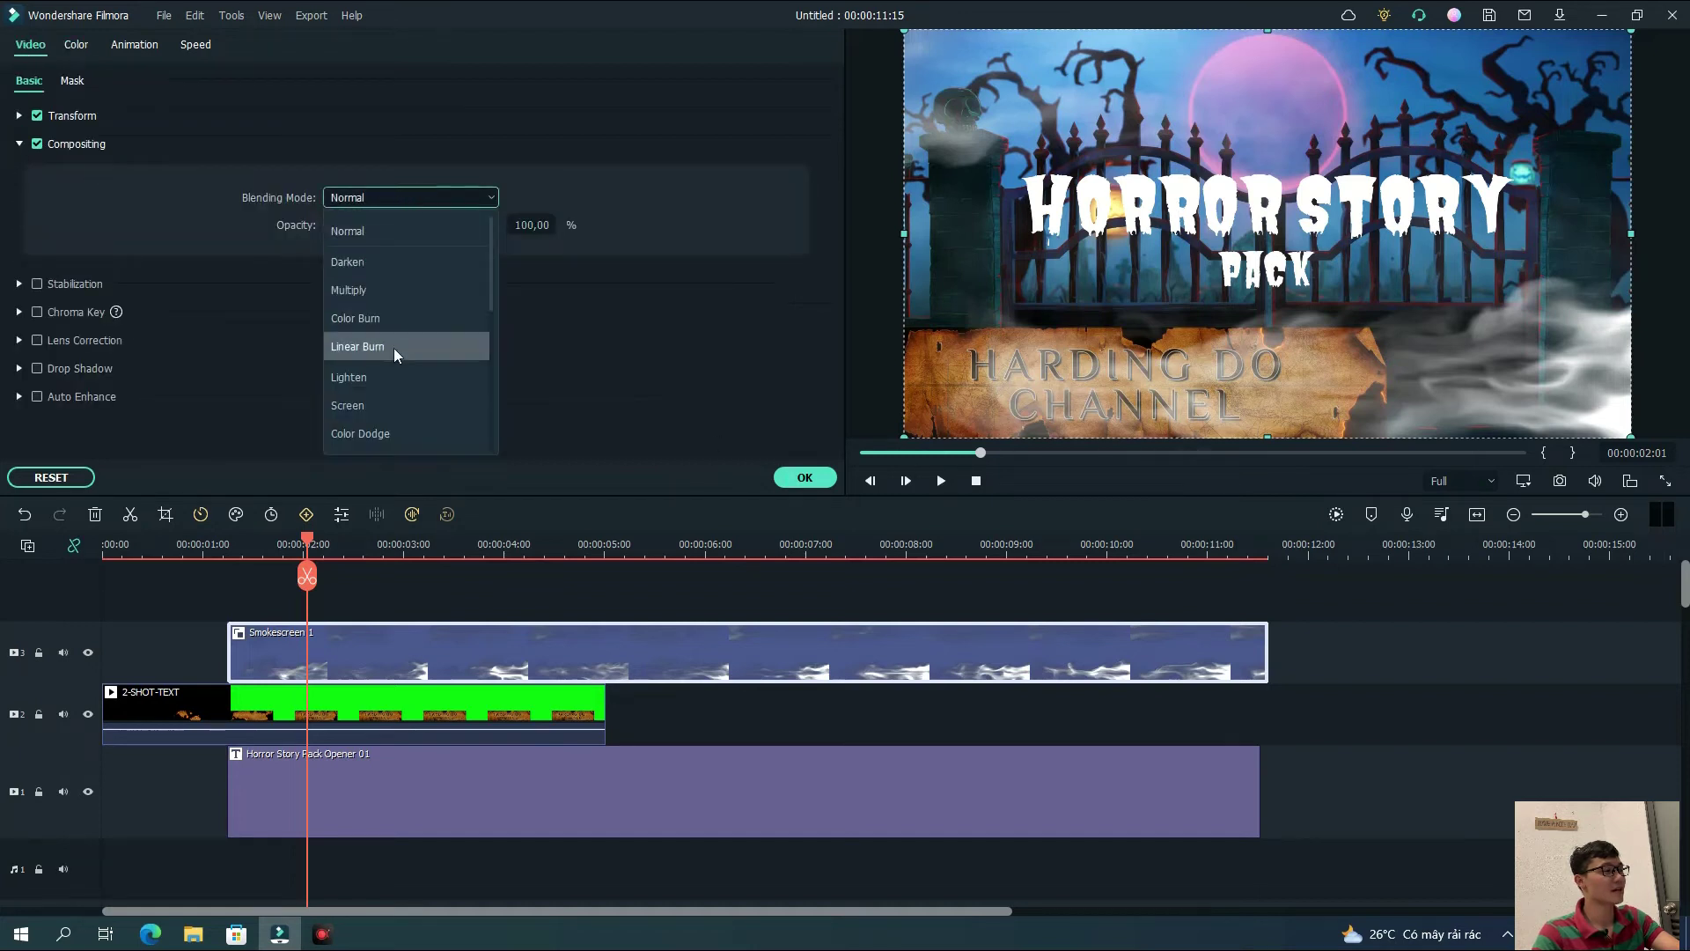
{"action": "left_click", "coordinate": [400, 402]}
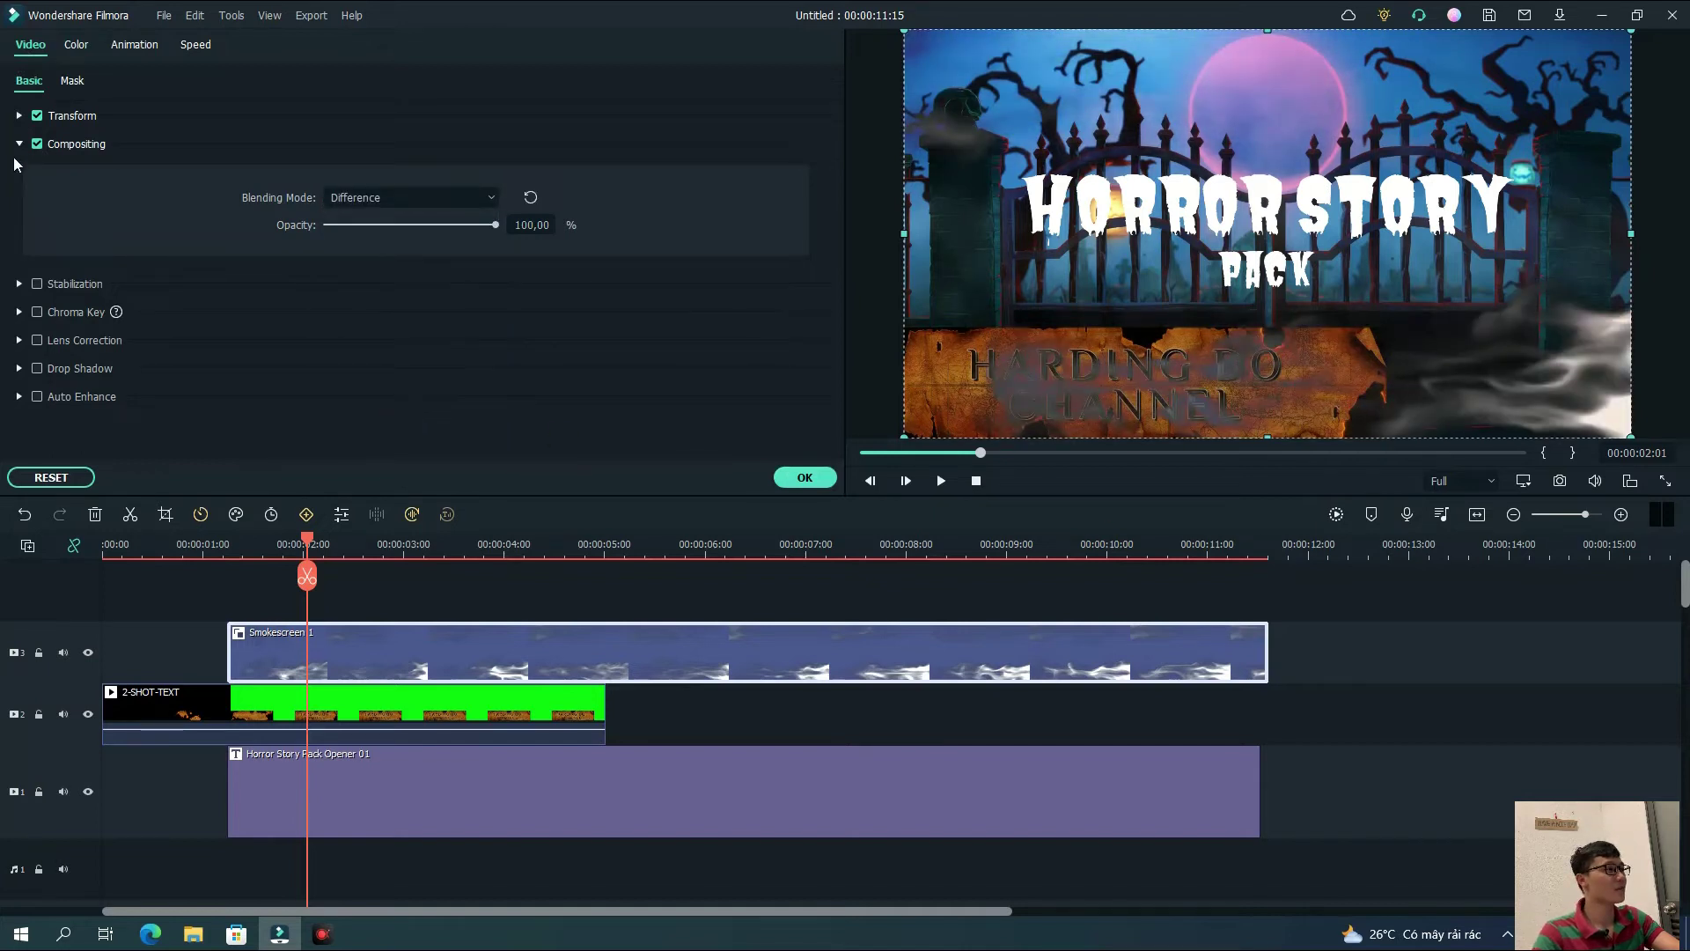
Set the Smokescreen 1 clip's scale to 150 and play the composition from the start
{"action": "left_click", "coordinate": [19, 116]}
{"action": "left_click", "coordinate": [528, 226]}
{"action": "type", "text": "150"}
{"action": "key", "text": "Return"}
{"action": "left_click", "coordinate": [804, 477]}
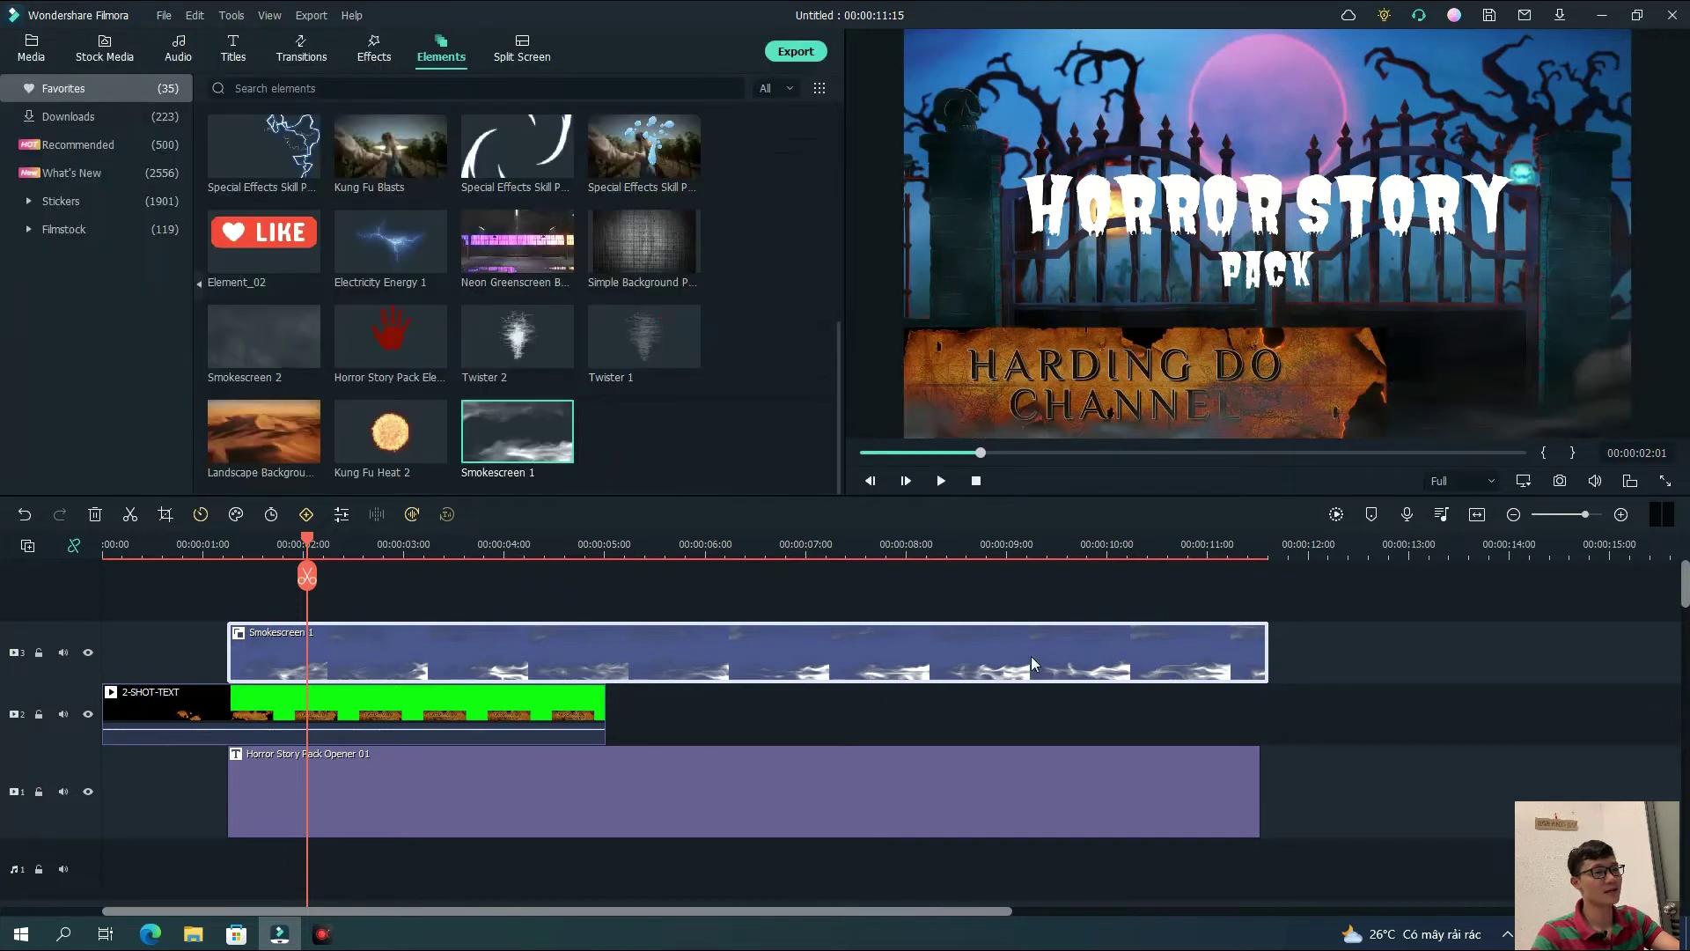
{"action": "left_click", "coordinate": [975, 480]}
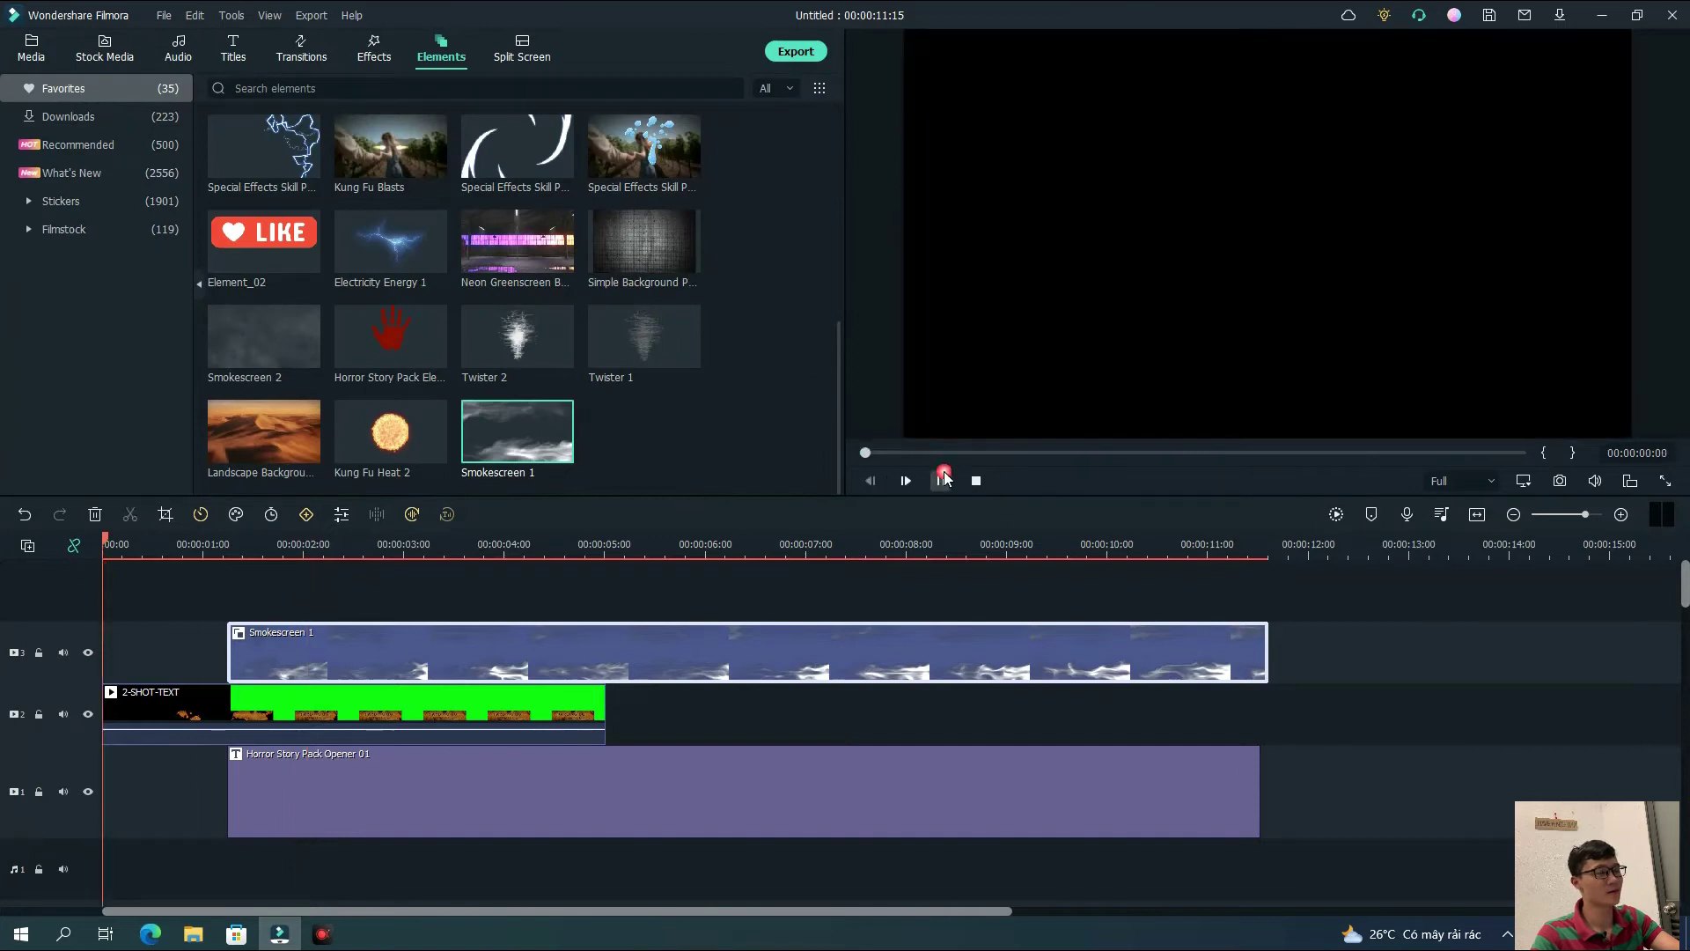
{"action": "left_click", "coordinate": [941, 481]}
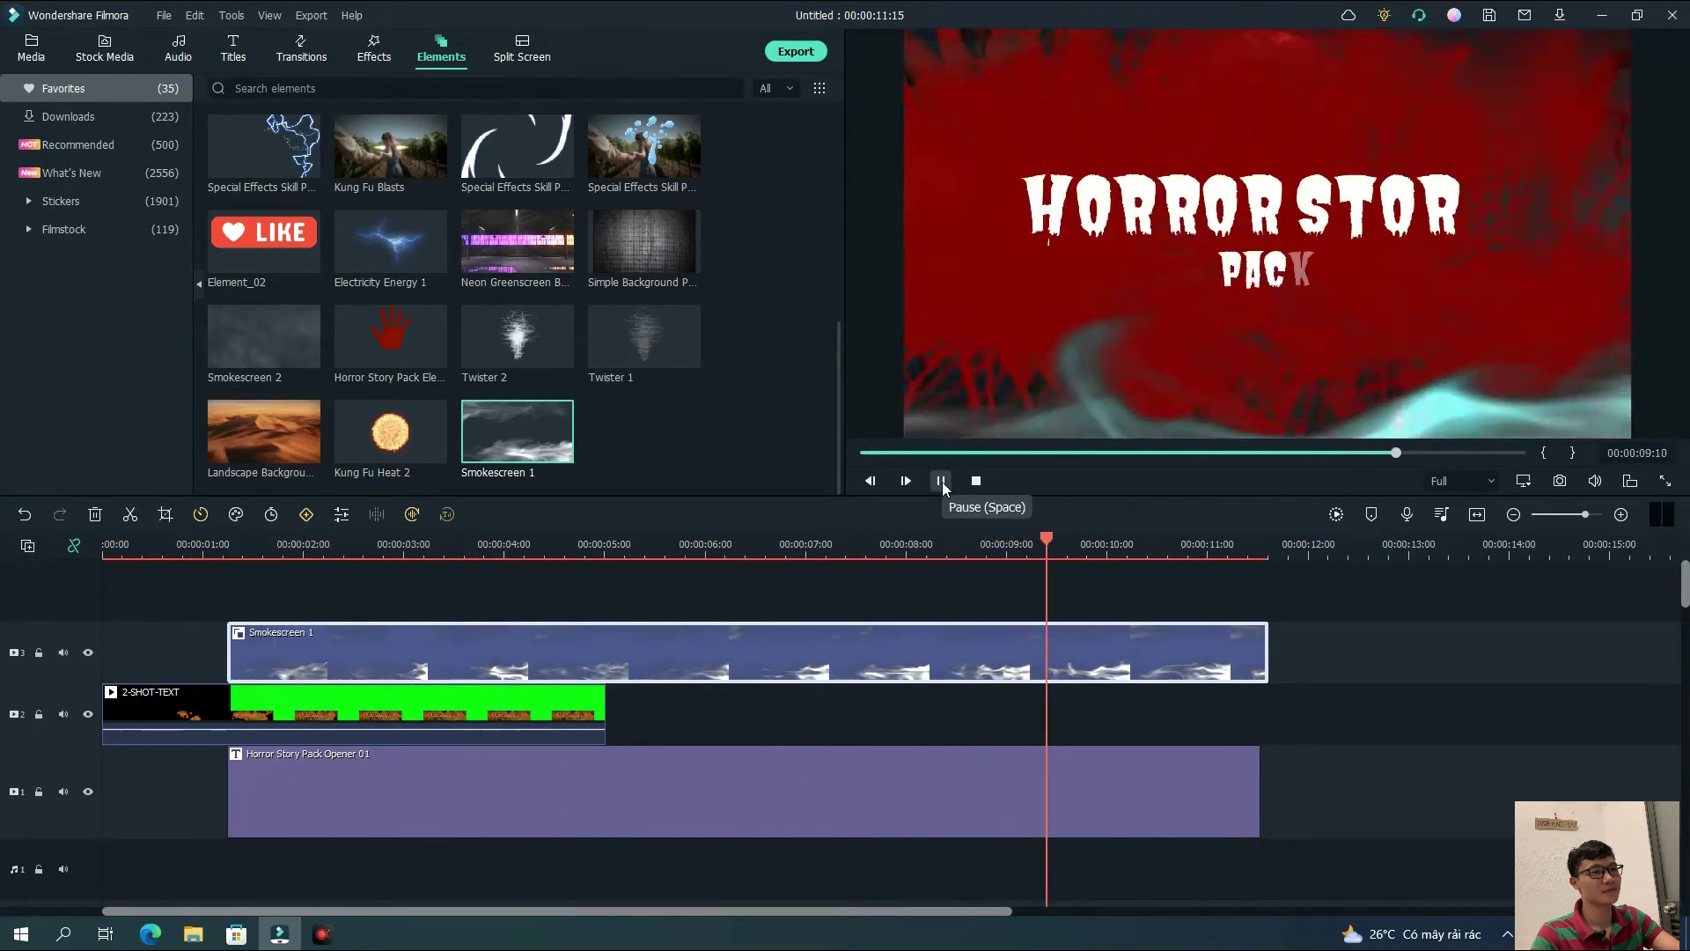
Stop playback, return to the start of the timeline and export the composition as an MP4 named 2-TEXT
{"action": "left_click", "coordinate": [941, 481]}
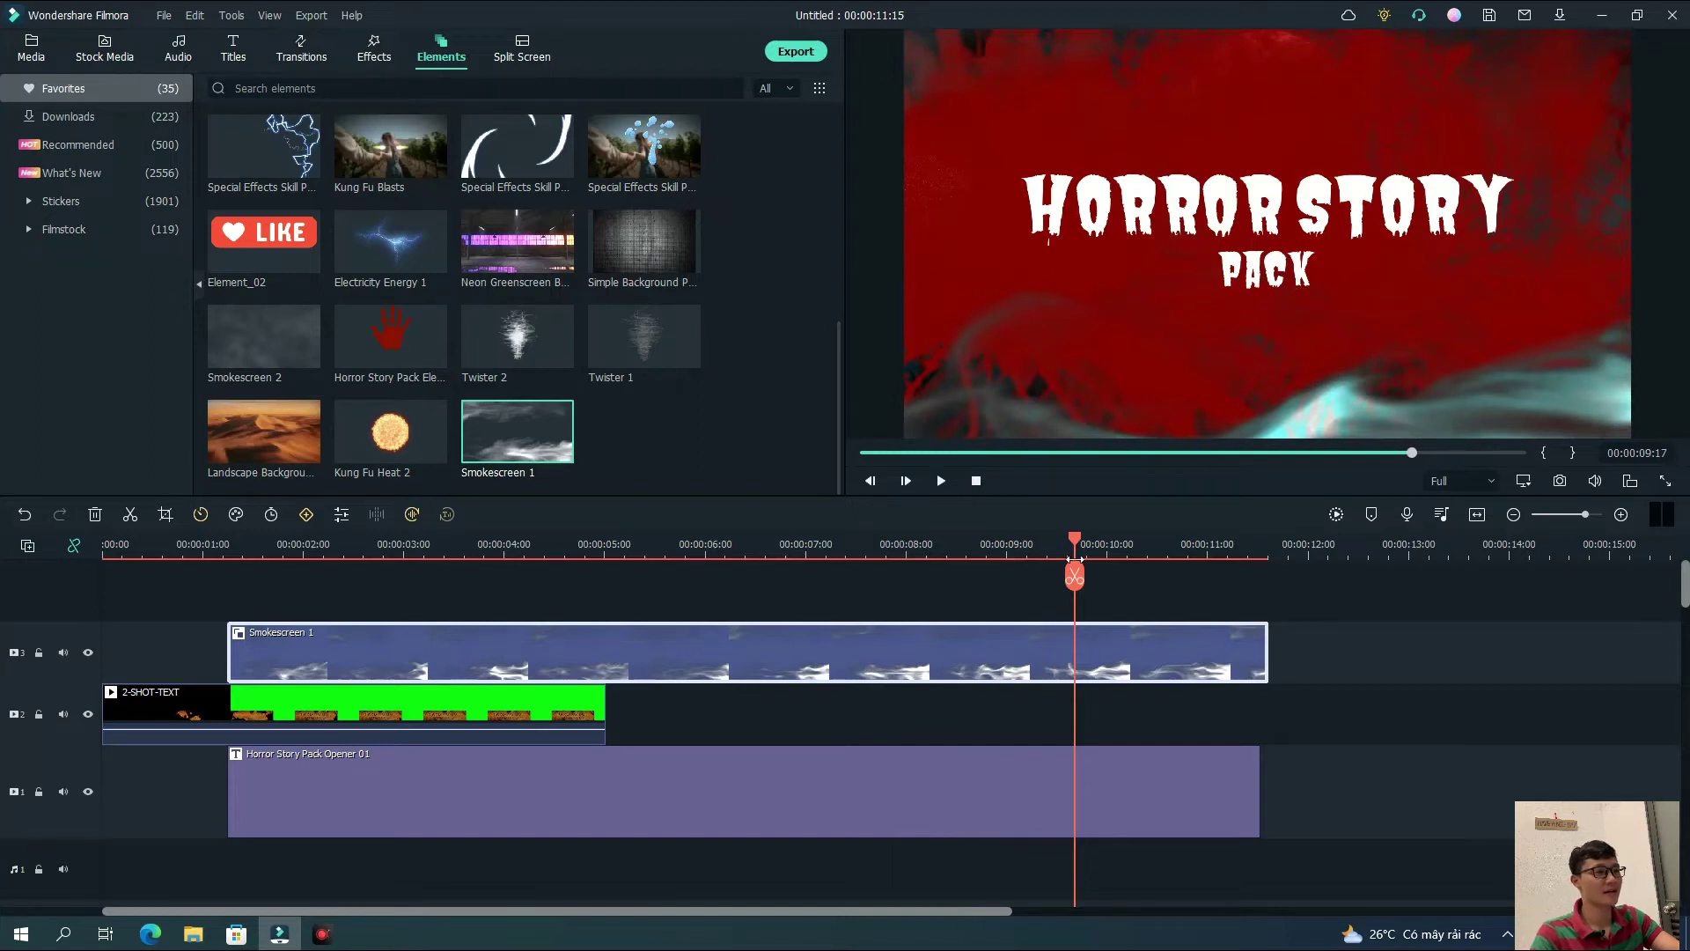
{"action": "left_click_drag", "start_coordinate": [1074, 549], "coordinate": [41, 567]}
{"action": "left_click", "coordinate": [810, 53]}
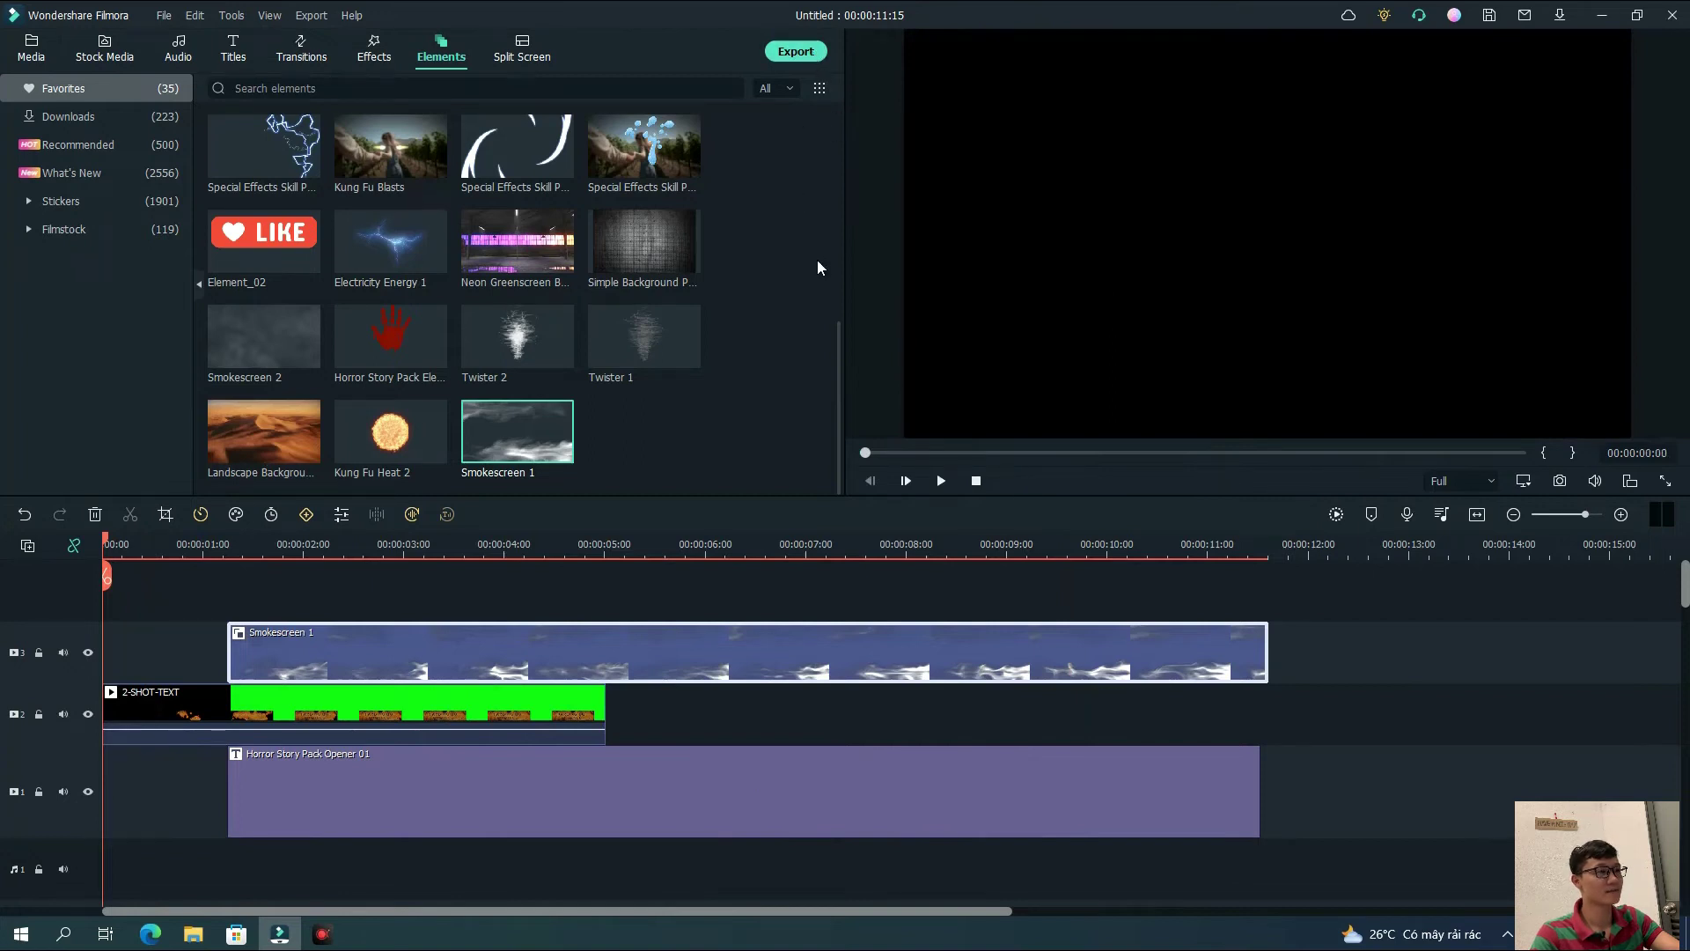
{"action": "left_click_drag", "start_coordinate": [856, 280], "coordinate": [711, 275]}
{"action": "type", "text": "2-TEXT"}
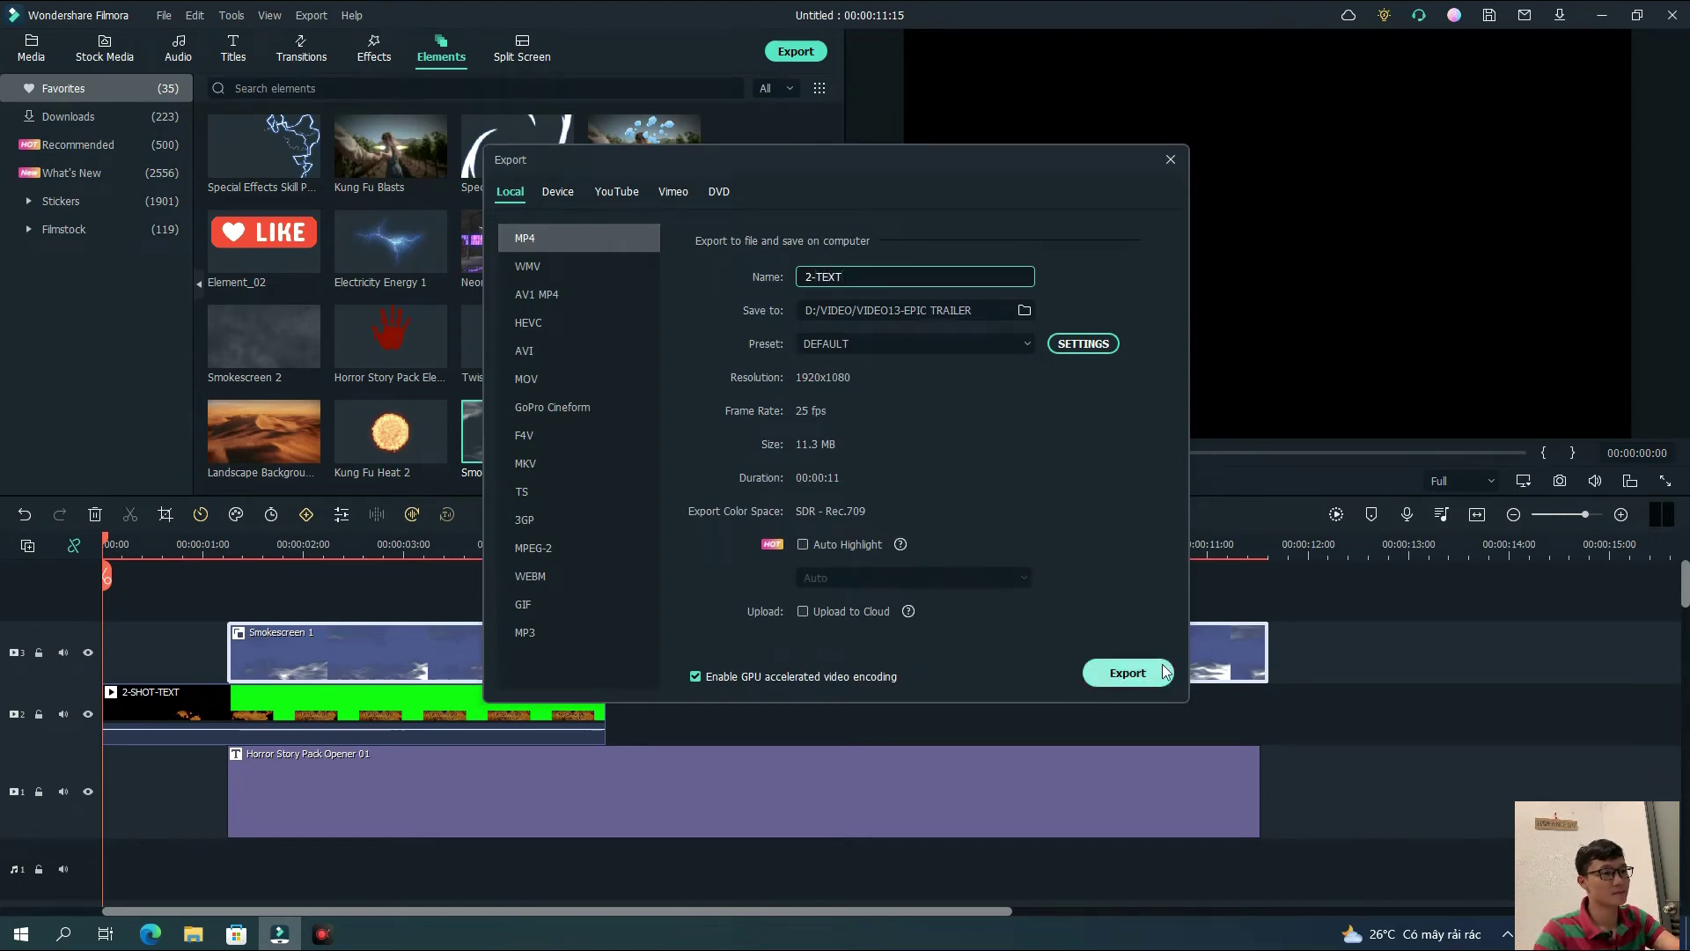
{"action": "left_click", "coordinate": [1167, 673]}
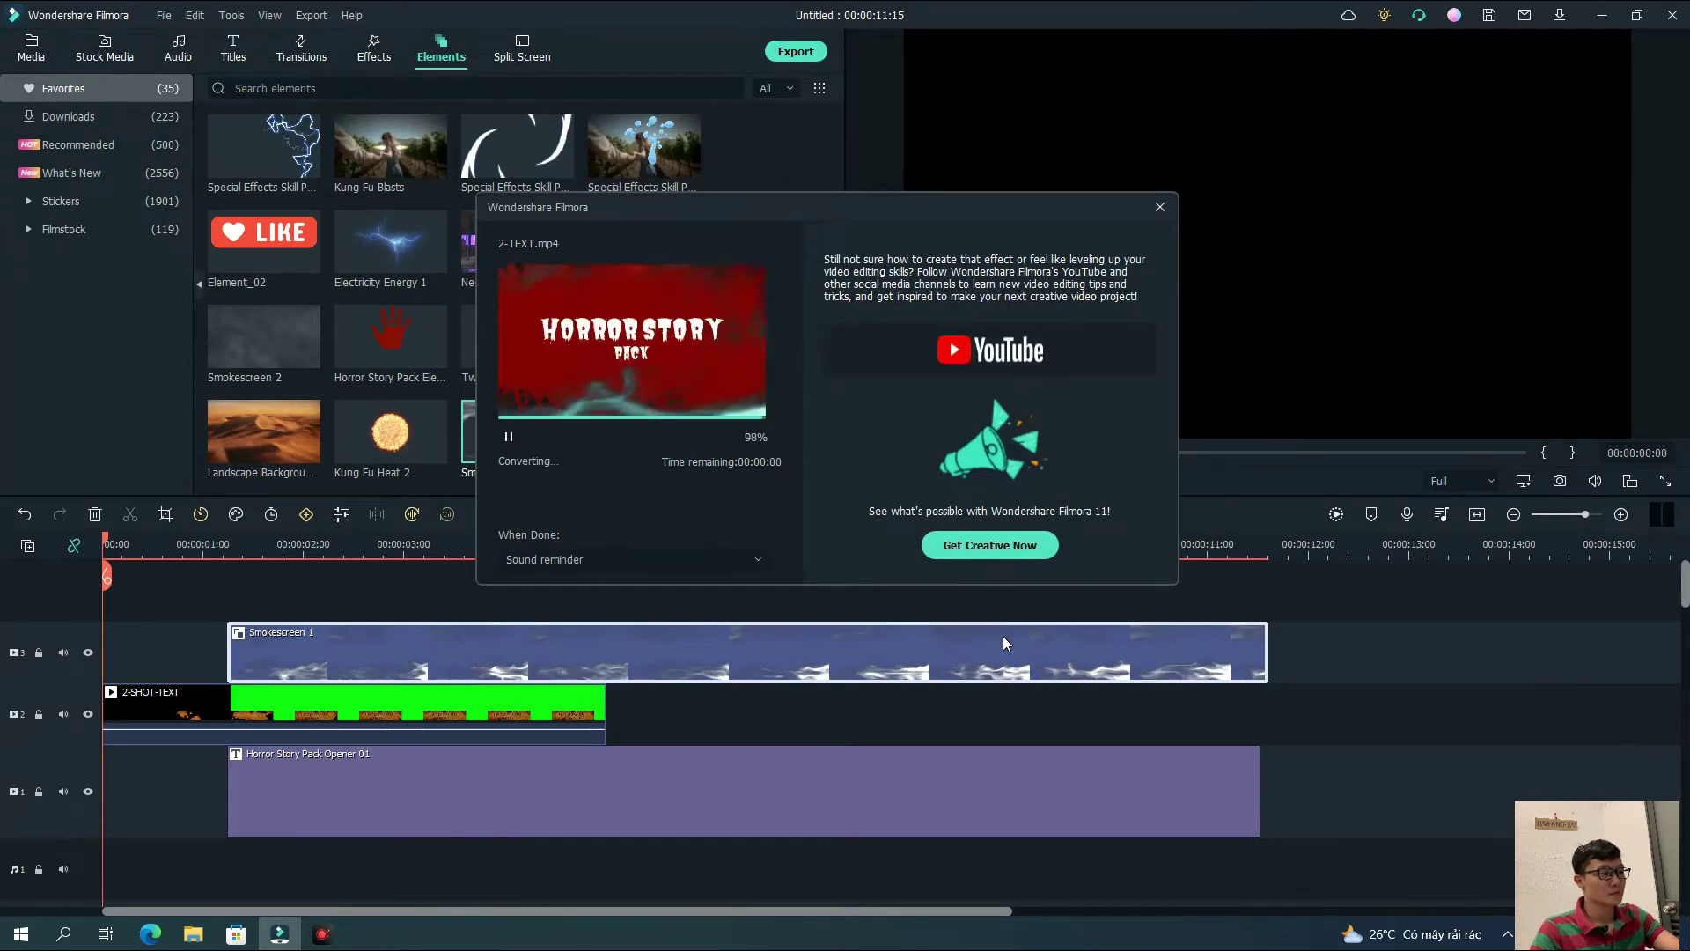
Delete the Smokescreen 1 and Horror Story Pack Opener 01 clips, keeping only the 2-SHOT-TEXT clip
{"action": "left_click", "coordinate": [891, 645]}
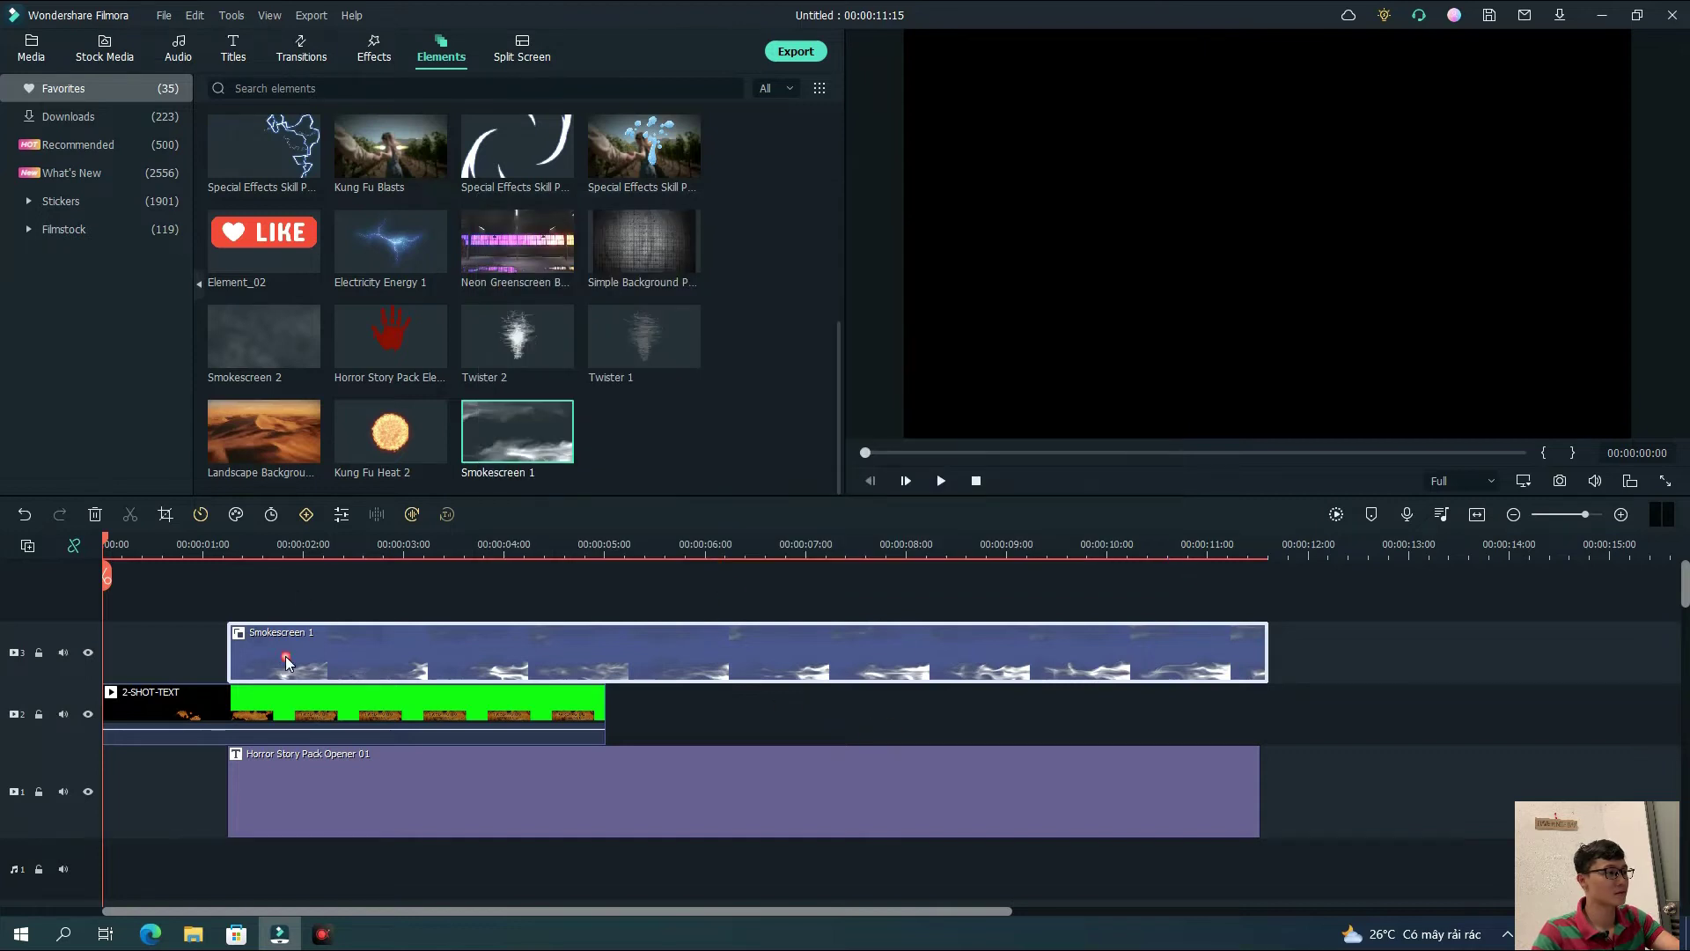
{"action": "key", "text": "Delete"}
{"action": "left_click", "coordinate": [762, 790]}
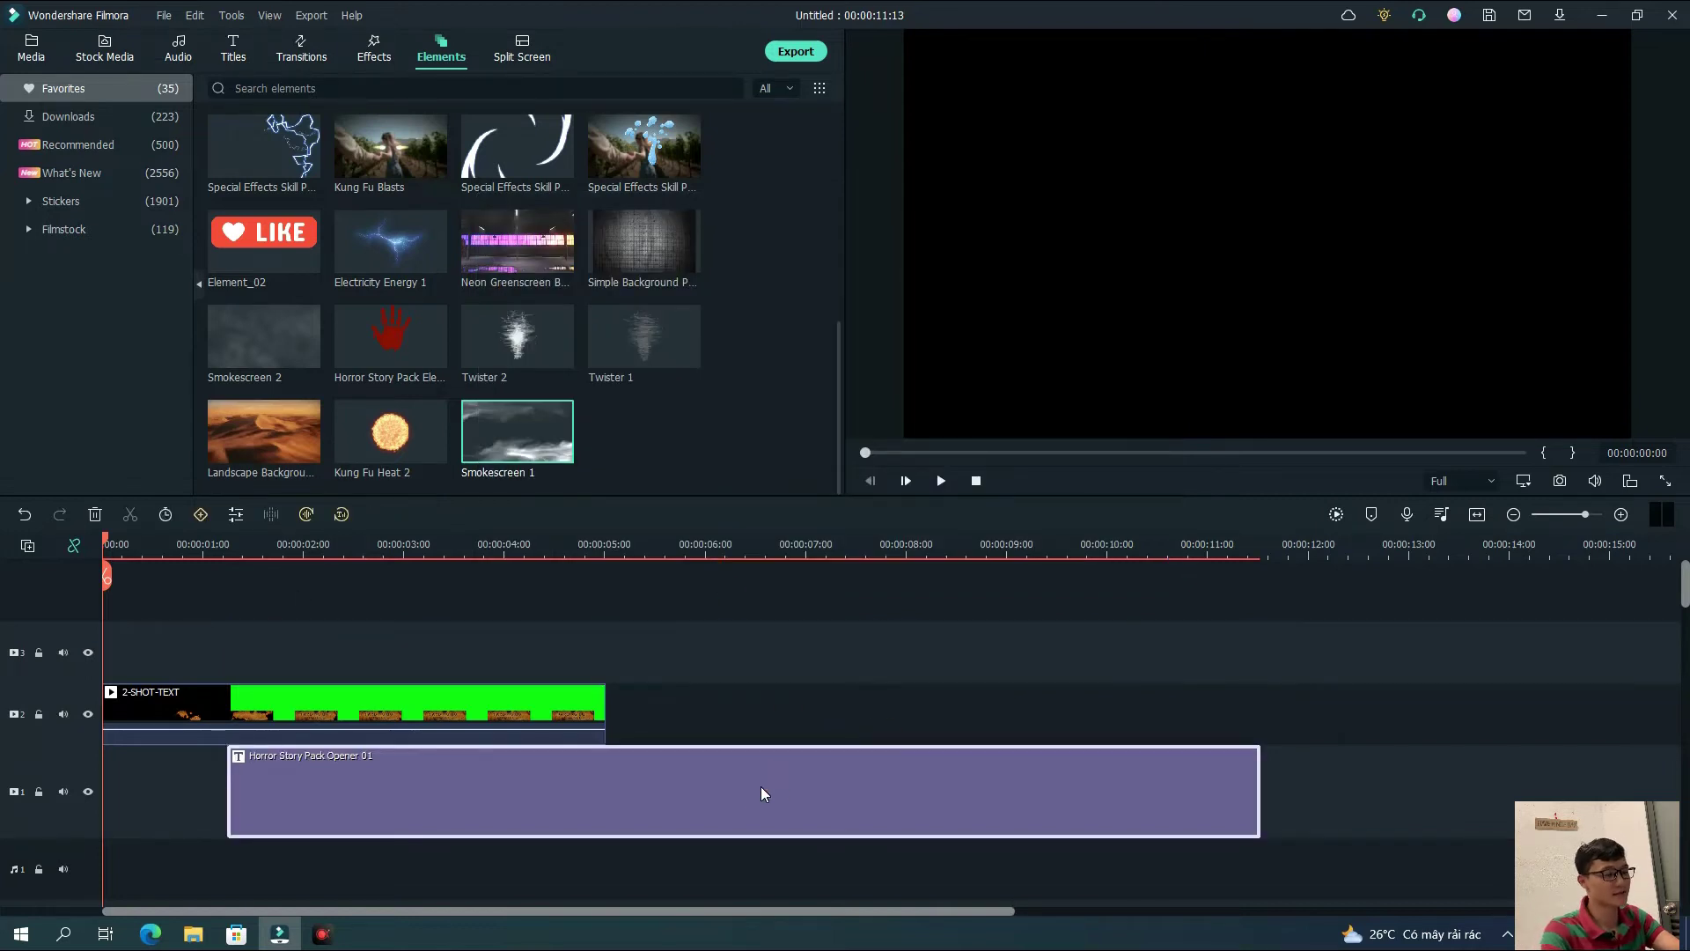
{"action": "key", "text": "Delete"}
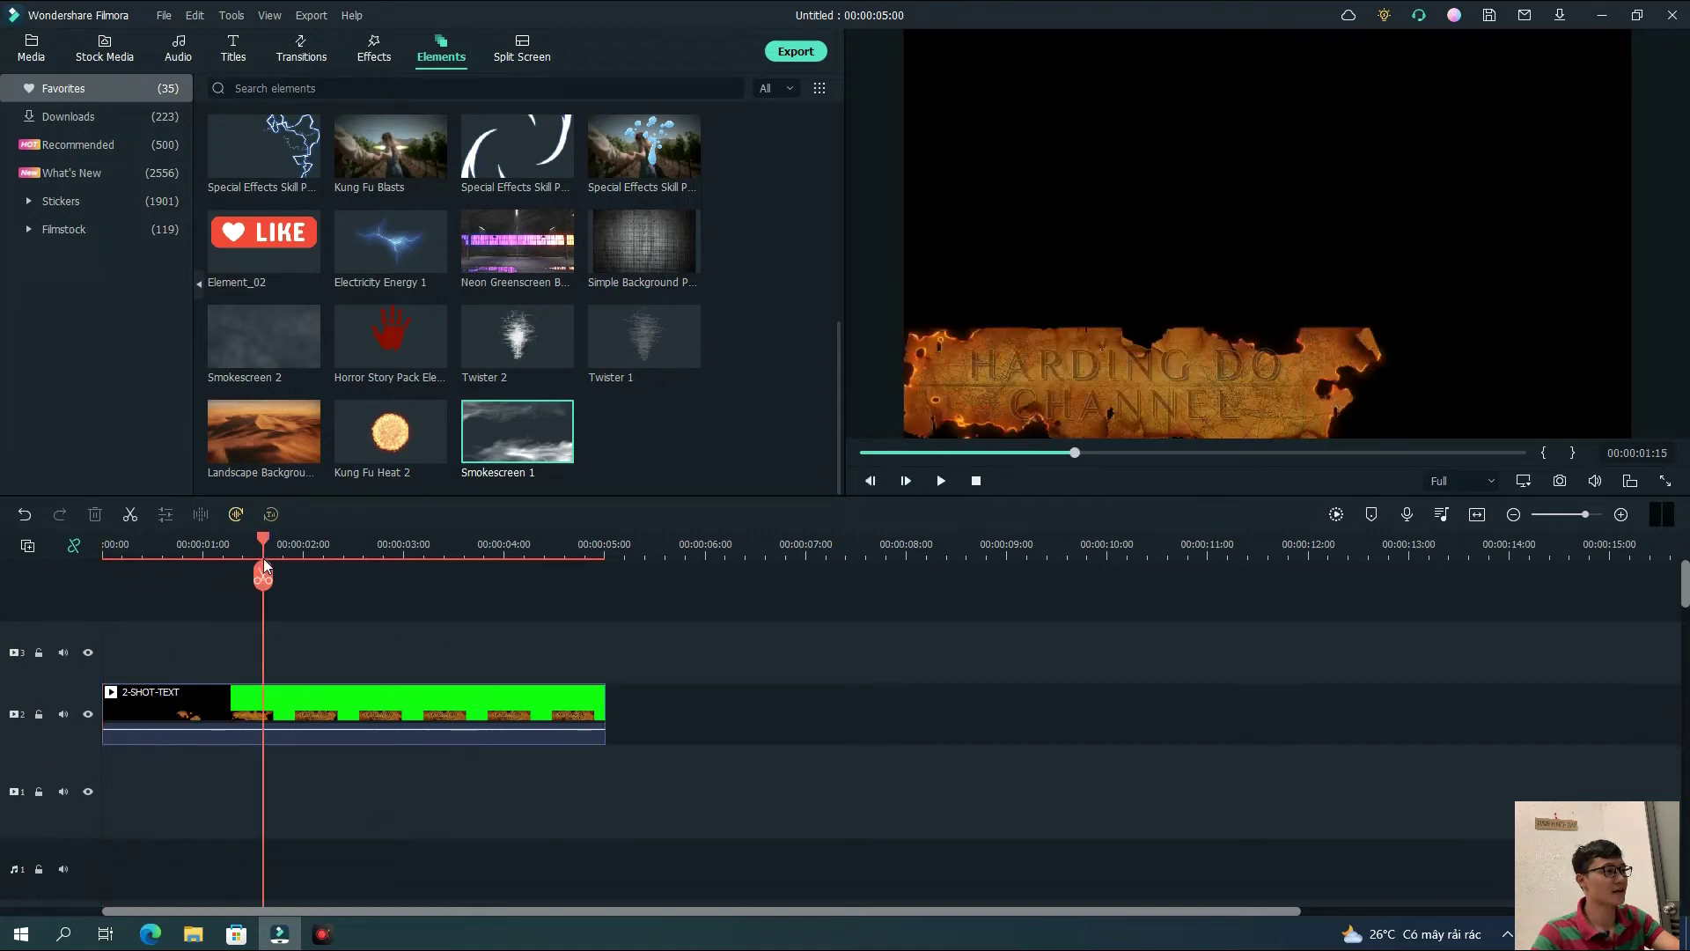
Add the favorite Film Titles Pack Opener 01 to the first video track where 2-SHOT-TEXT's green section begins, and preview it
{"action": "left_click", "coordinate": [230, 48]}
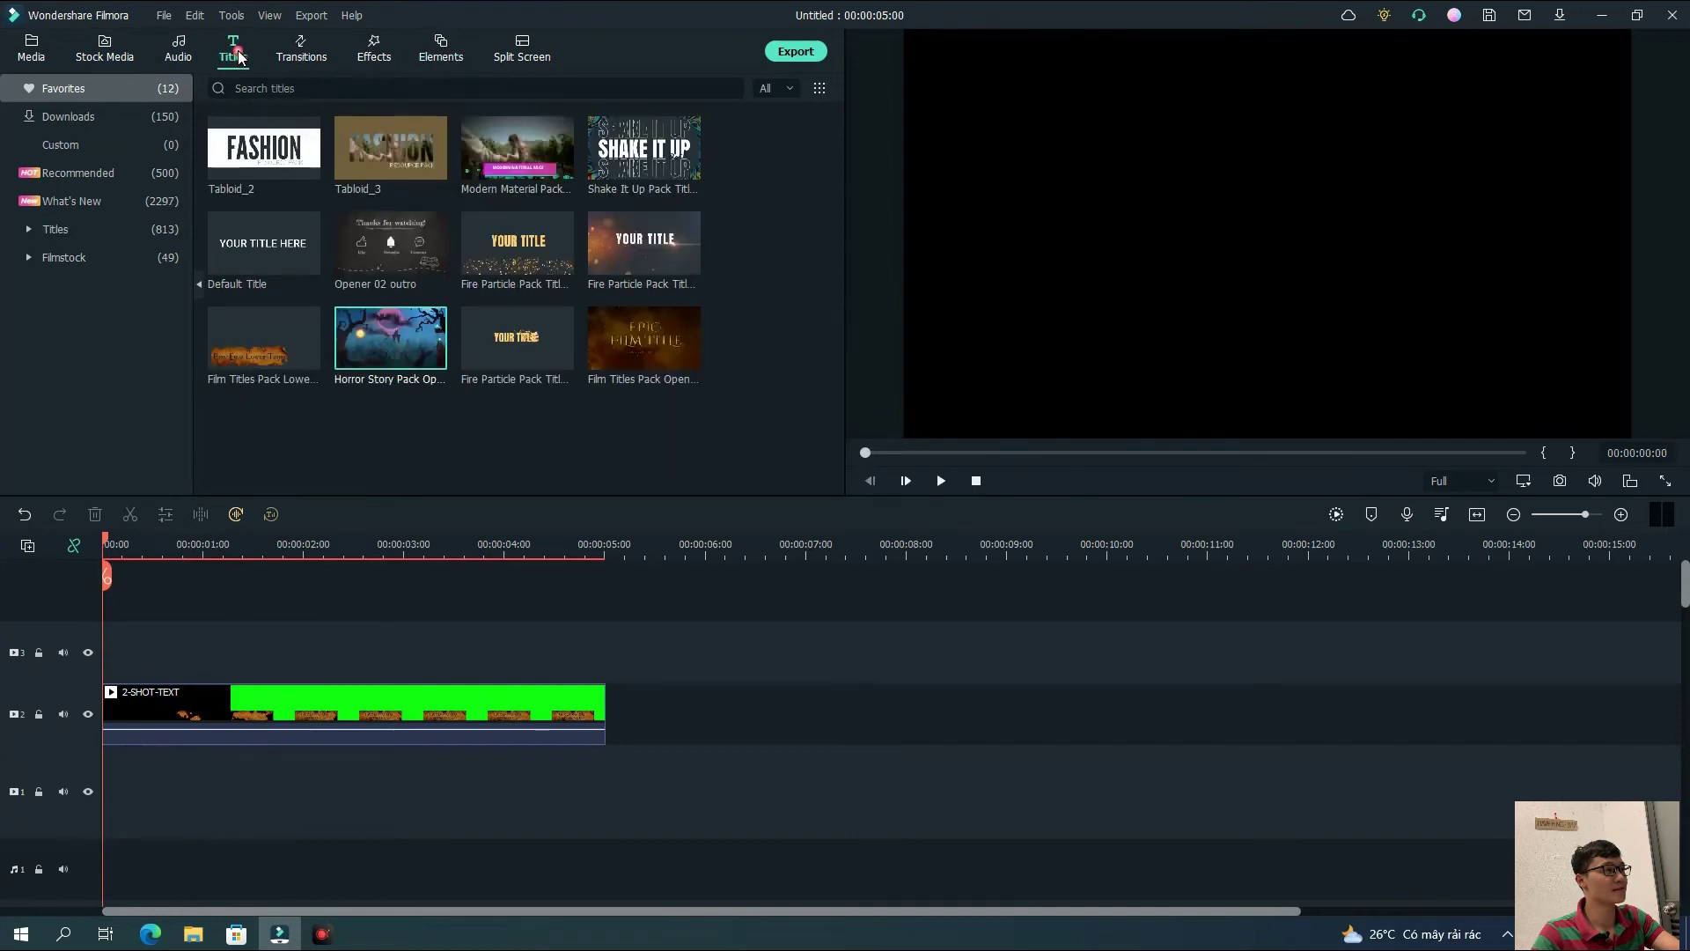
{"action": "left_click_drag", "start_coordinate": [632, 320], "coordinate": [225, 773]}
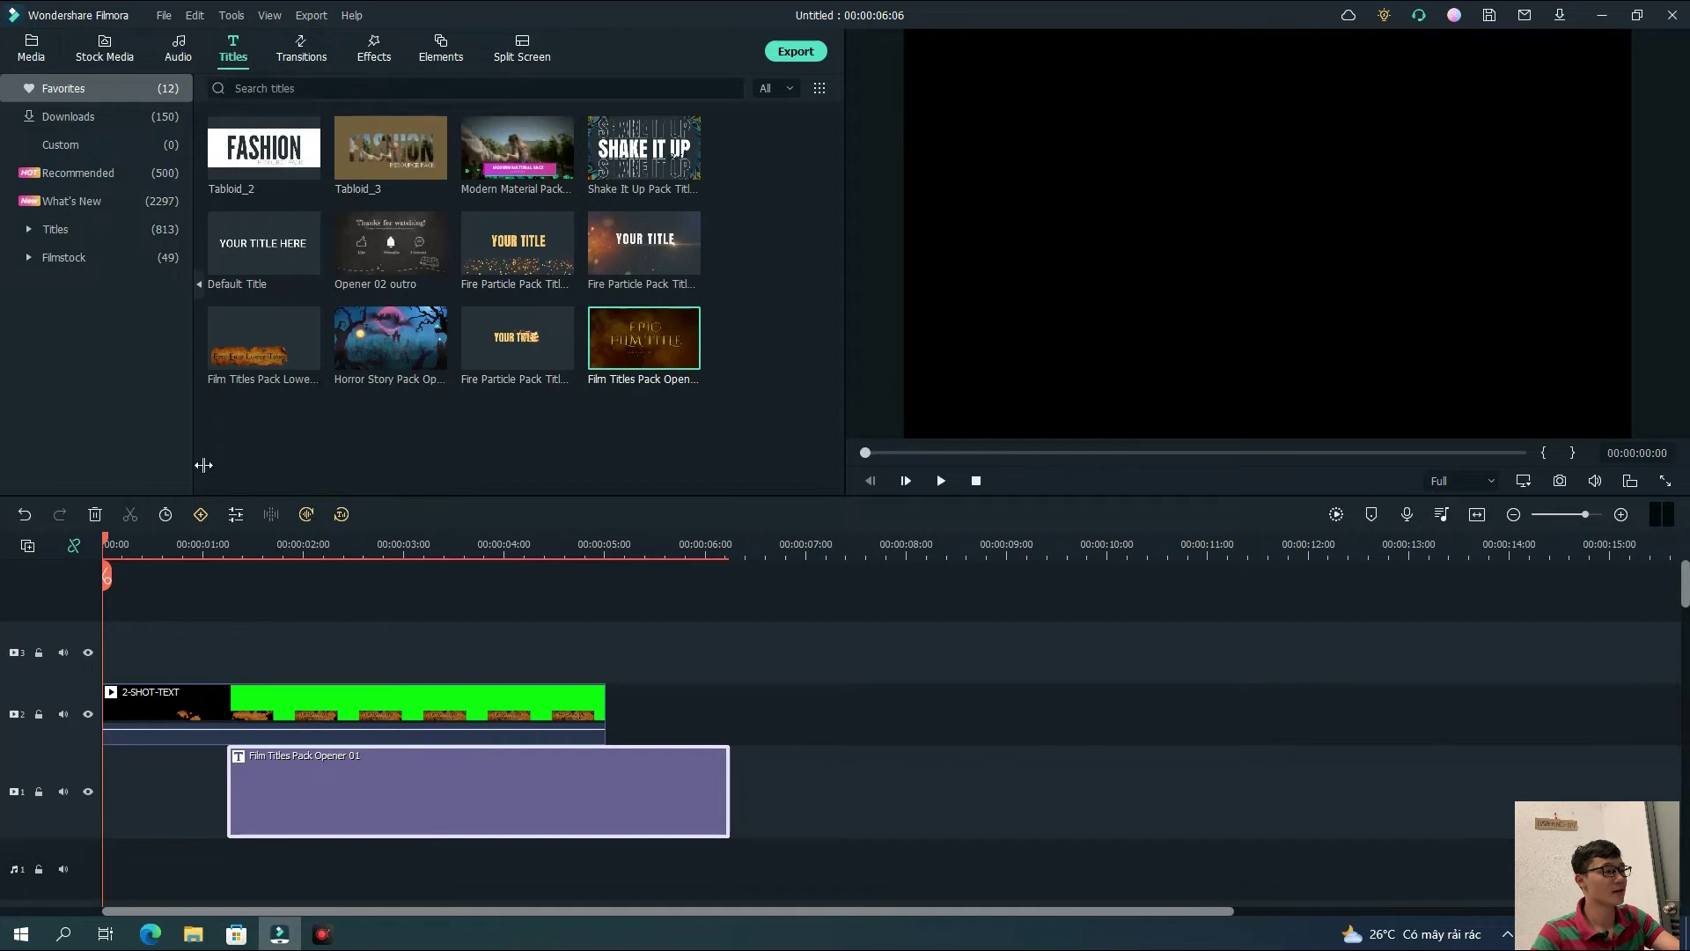
{"action": "left_click", "coordinate": [941, 481]}
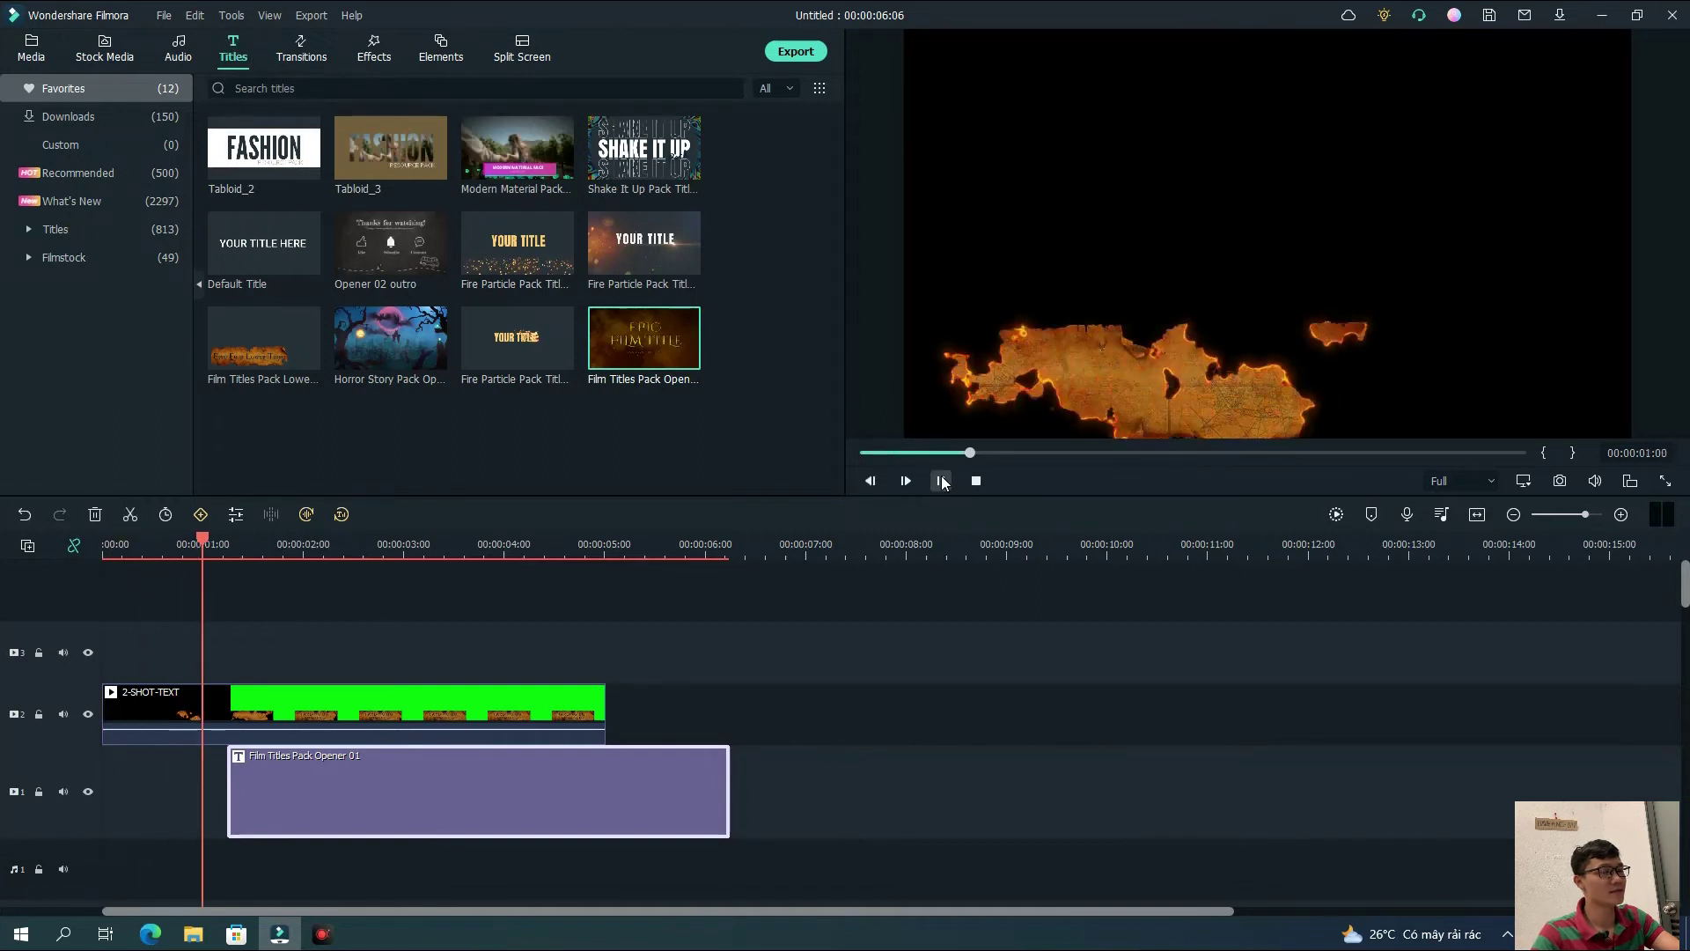
{"action": "key", "text": "space"}
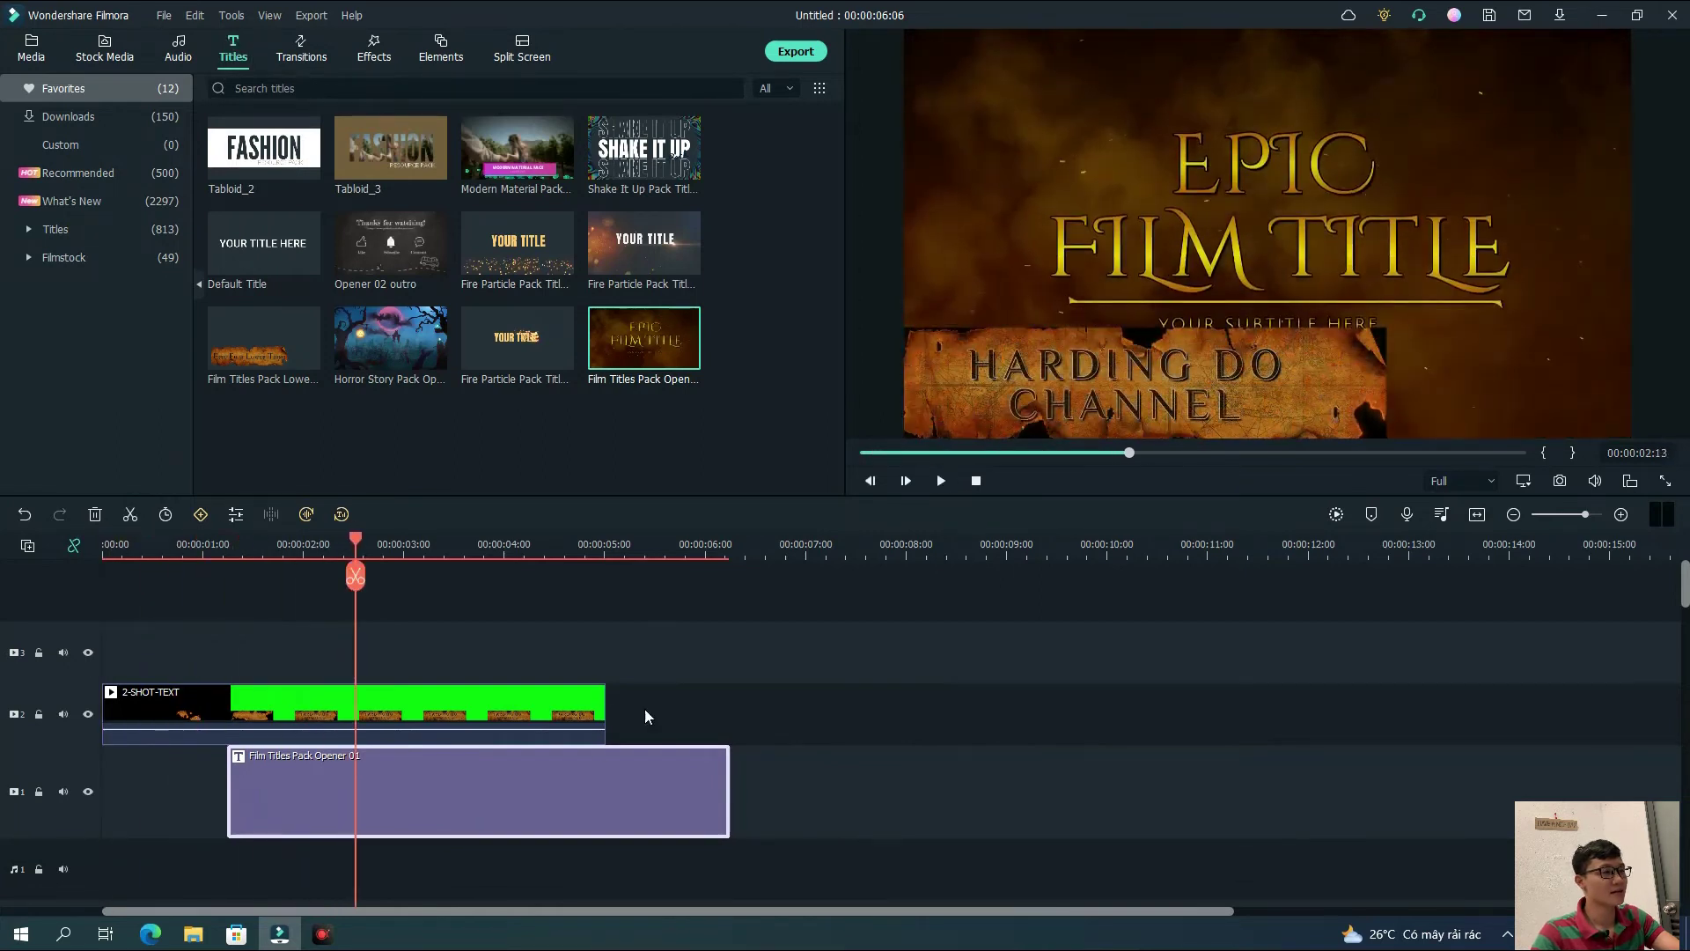
{"action": "double_click", "coordinate": [1190, 266]}
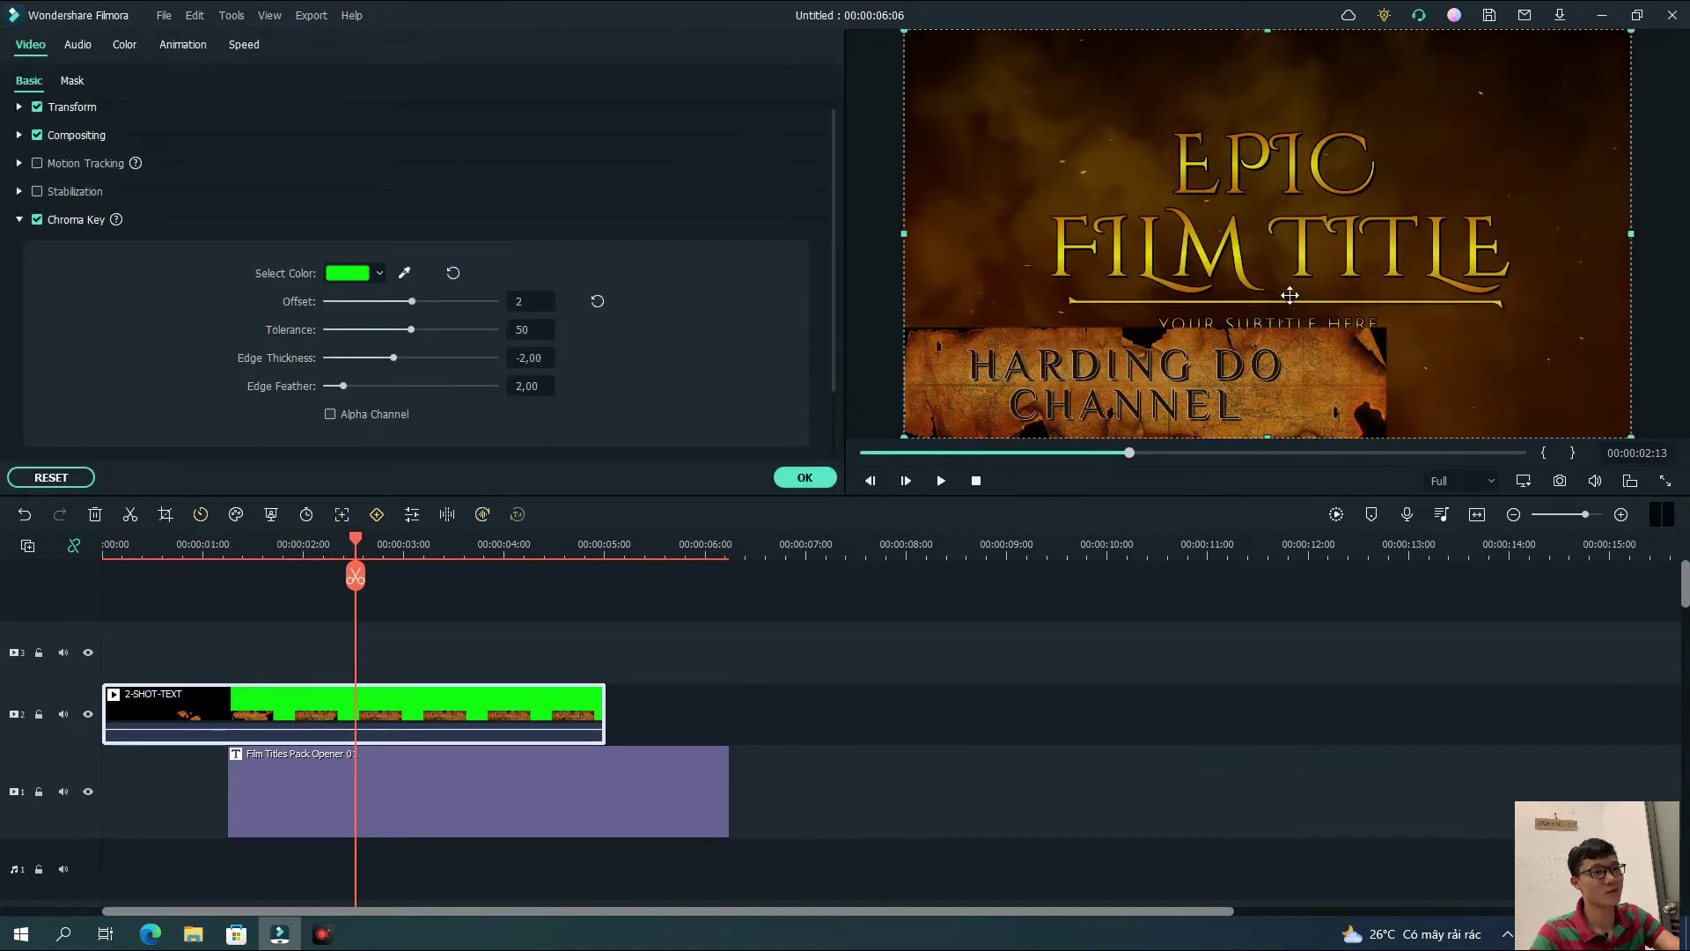
{"action": "left_click", "coordinate": [803, 480]}
{"action": "double_click", "coordinate": [1215, 329]}
{"action": "left_click", "coordinate": [803, 477]}
{"action": "double_click", "coordinate": [1303, 242]}
{"action": "left_click", "coordinate": [804, 478]}
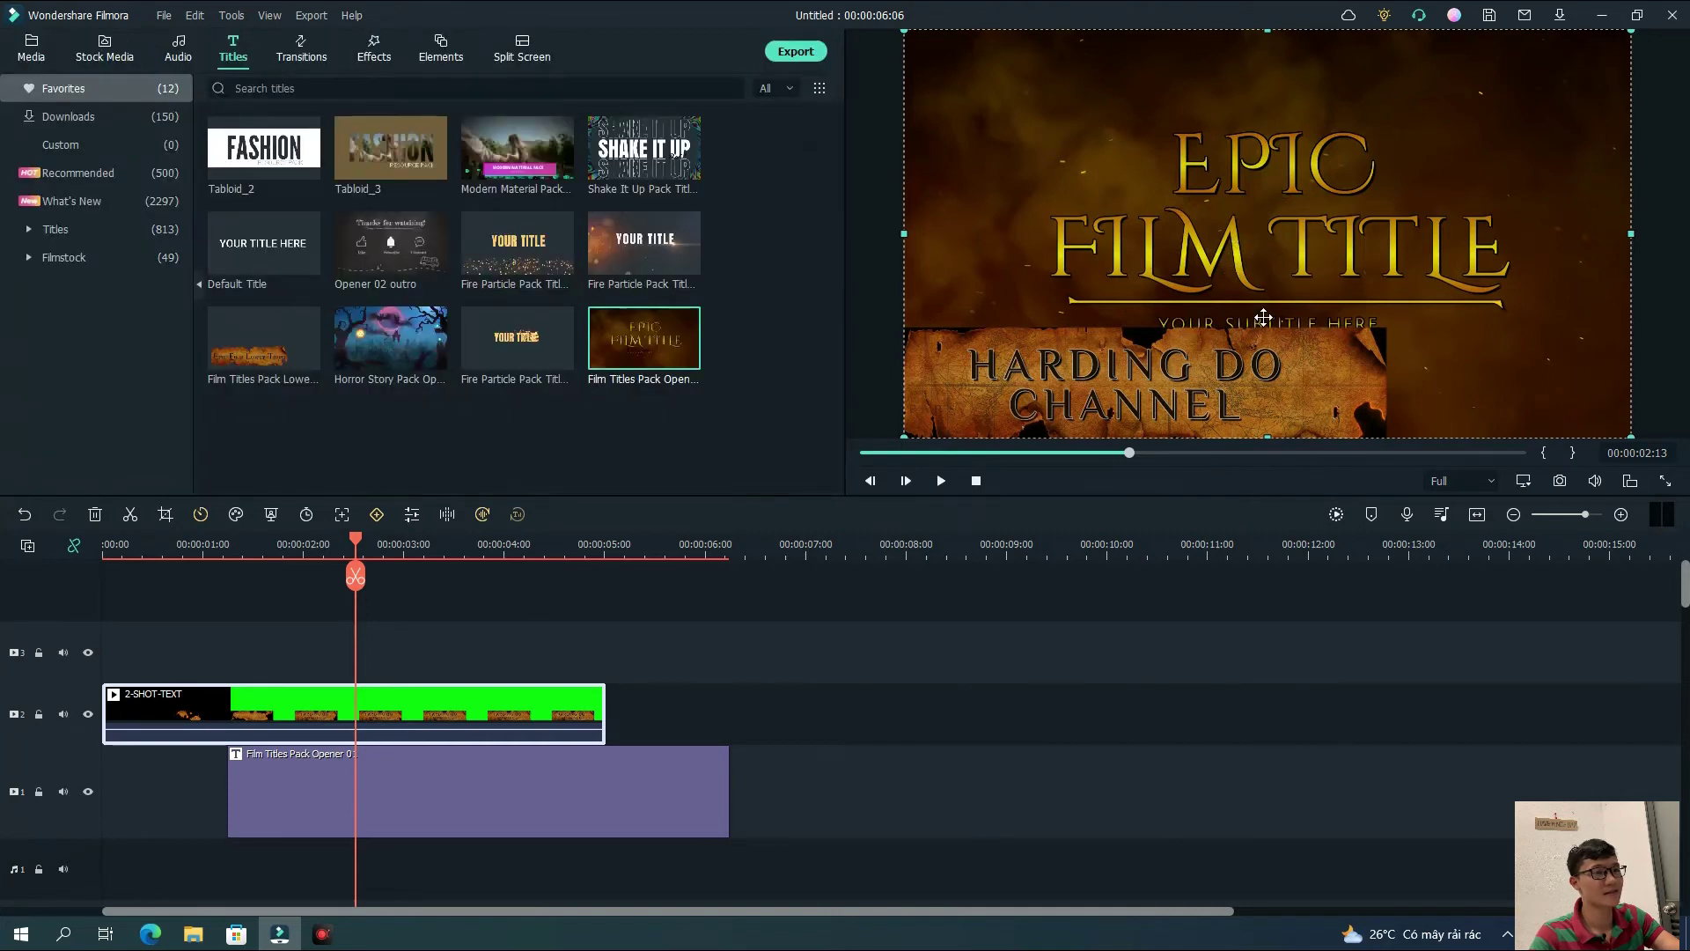
Lock the second video track and clear the "YOUR SUBTITLE HERE" text from the Film Titles opener
{"action": "left_click", "coordinate": [39, 714]}
{"action": "double_click", "coordinate": [1219, 319]}
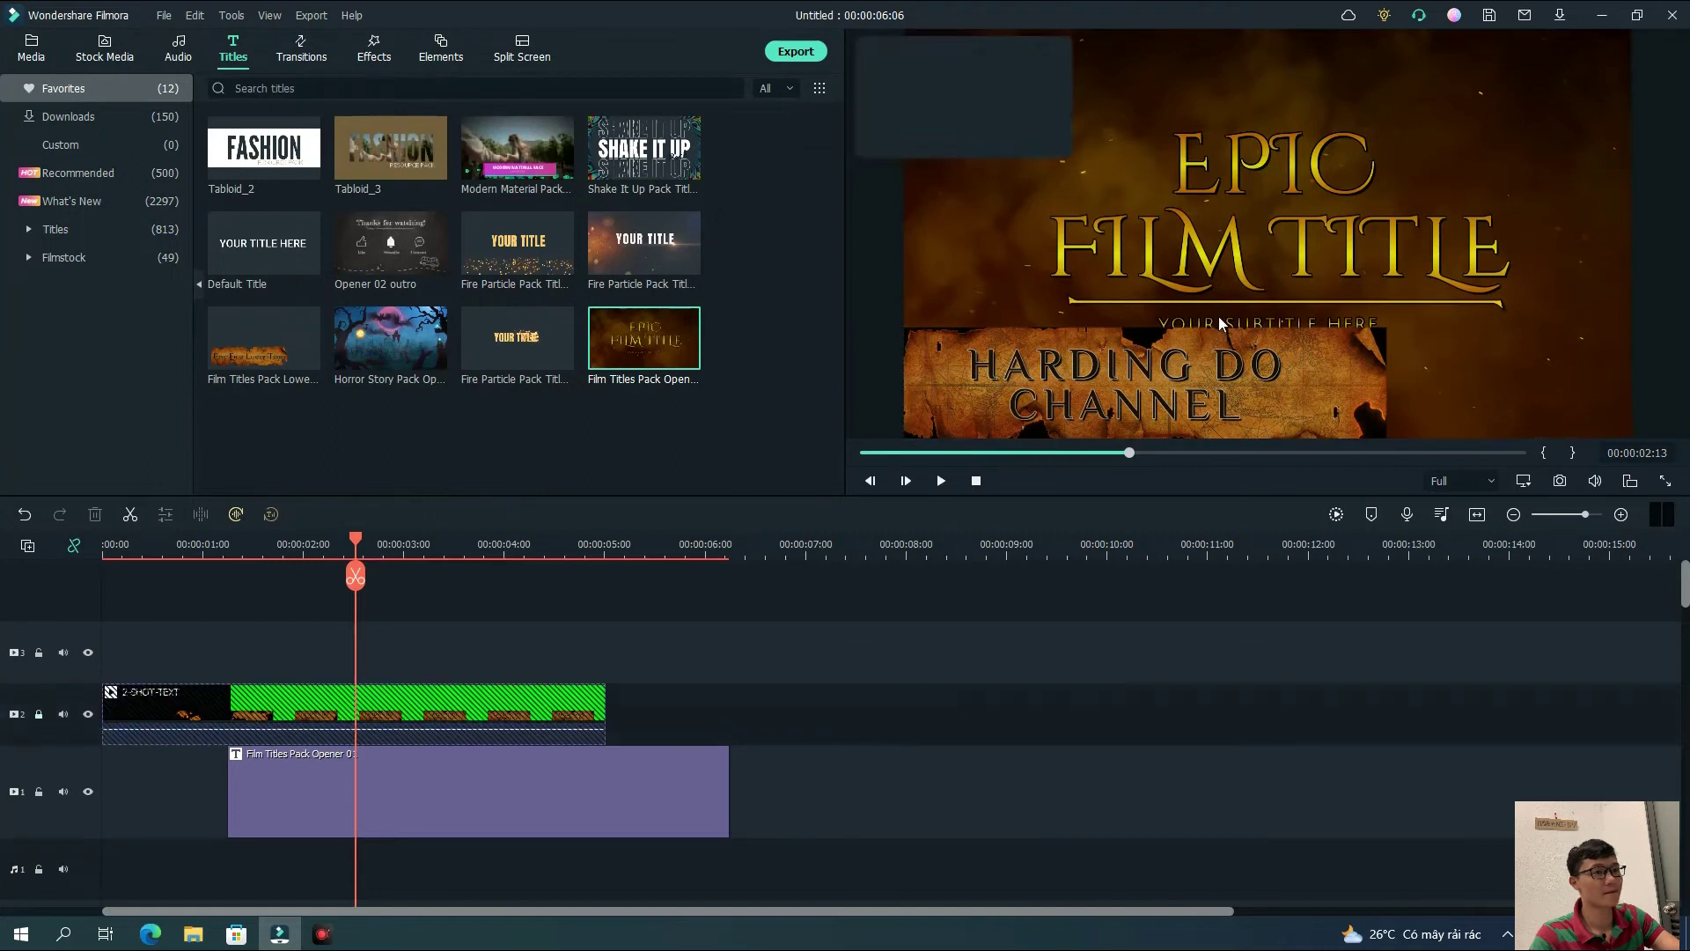
{"action": "left_click", "coordinate": [30, 44]}
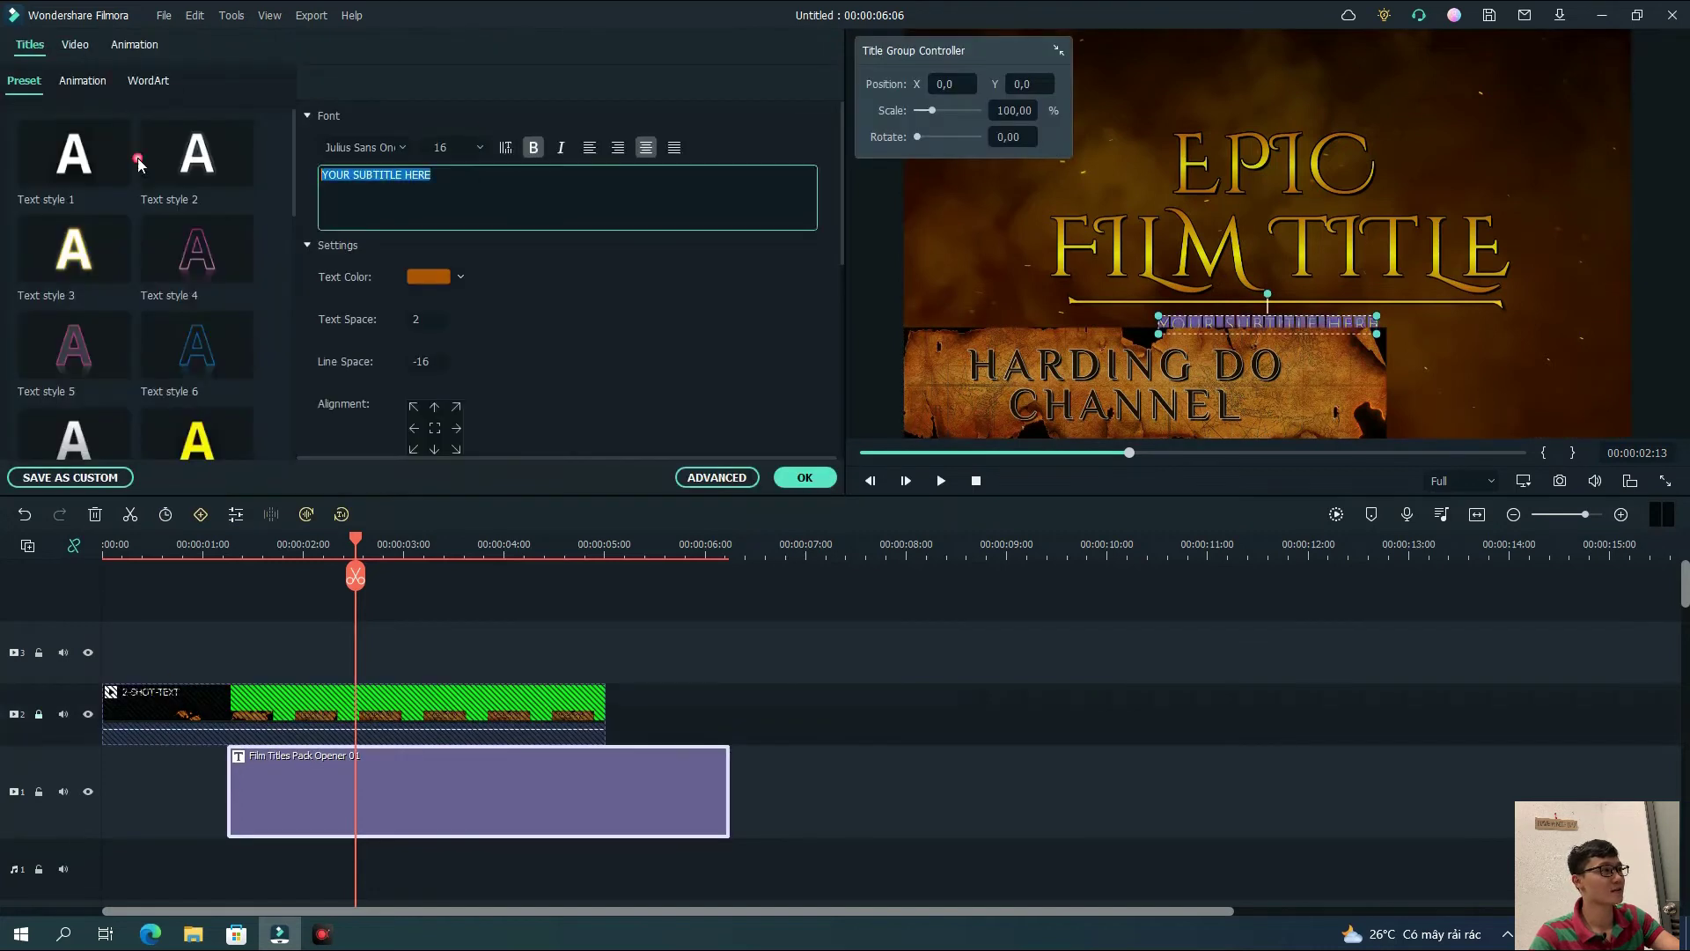
{"action": "key", "text": "BackSpace"}
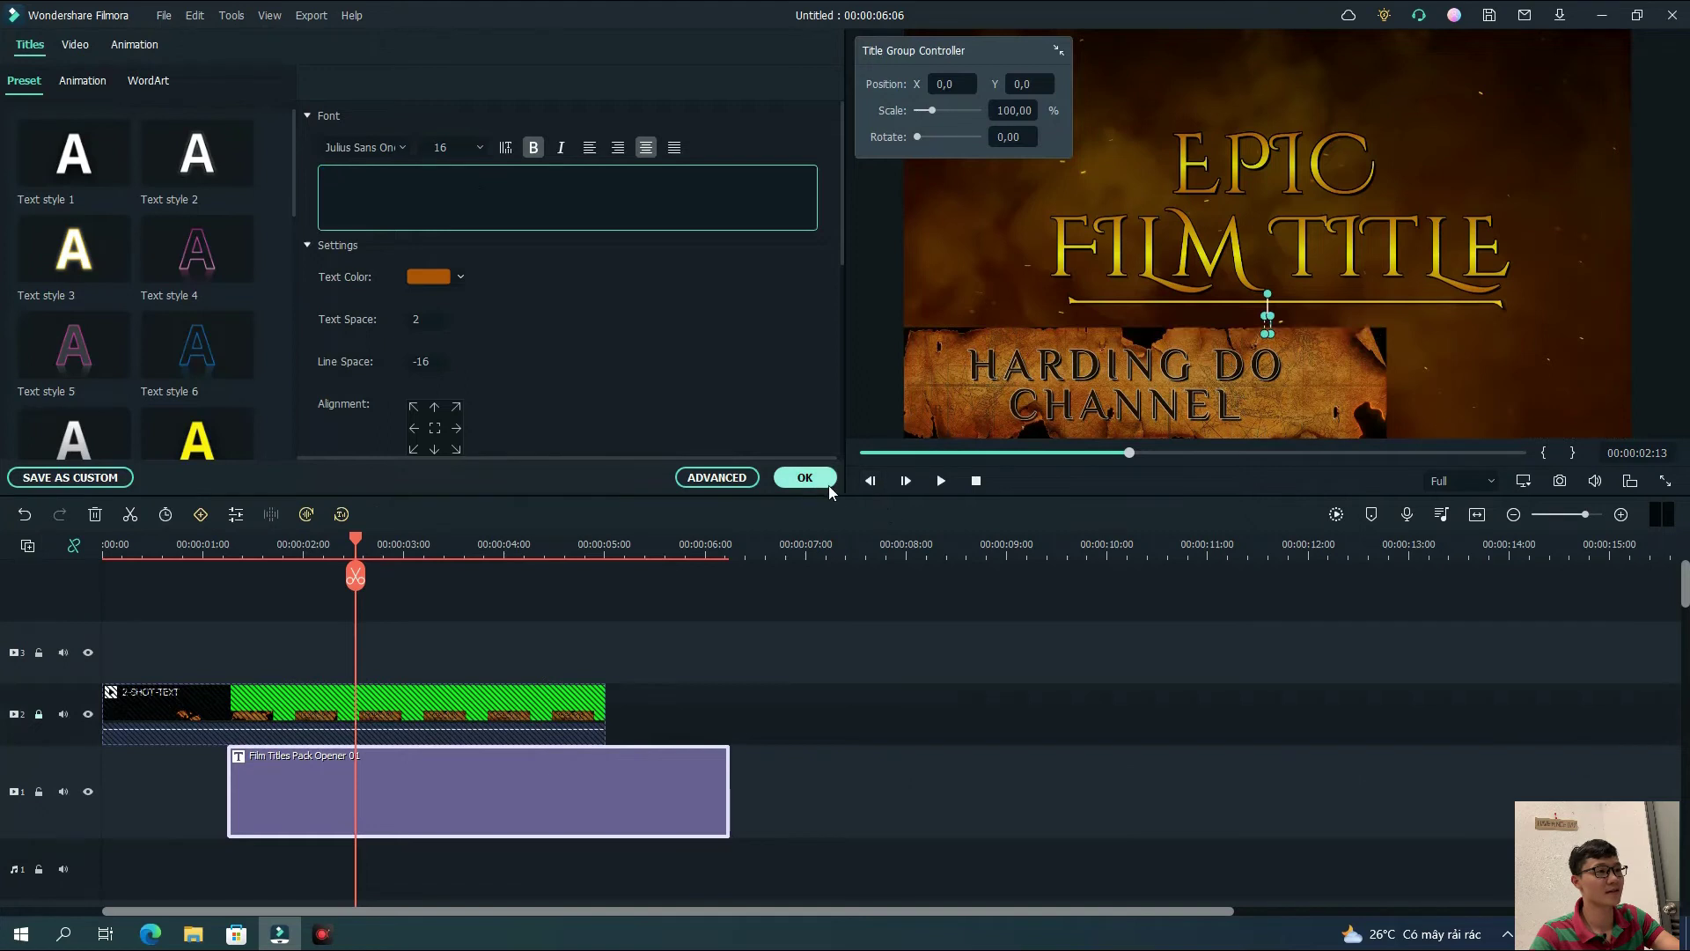
{"action": "left_click", "coordinate": [805, 477]}
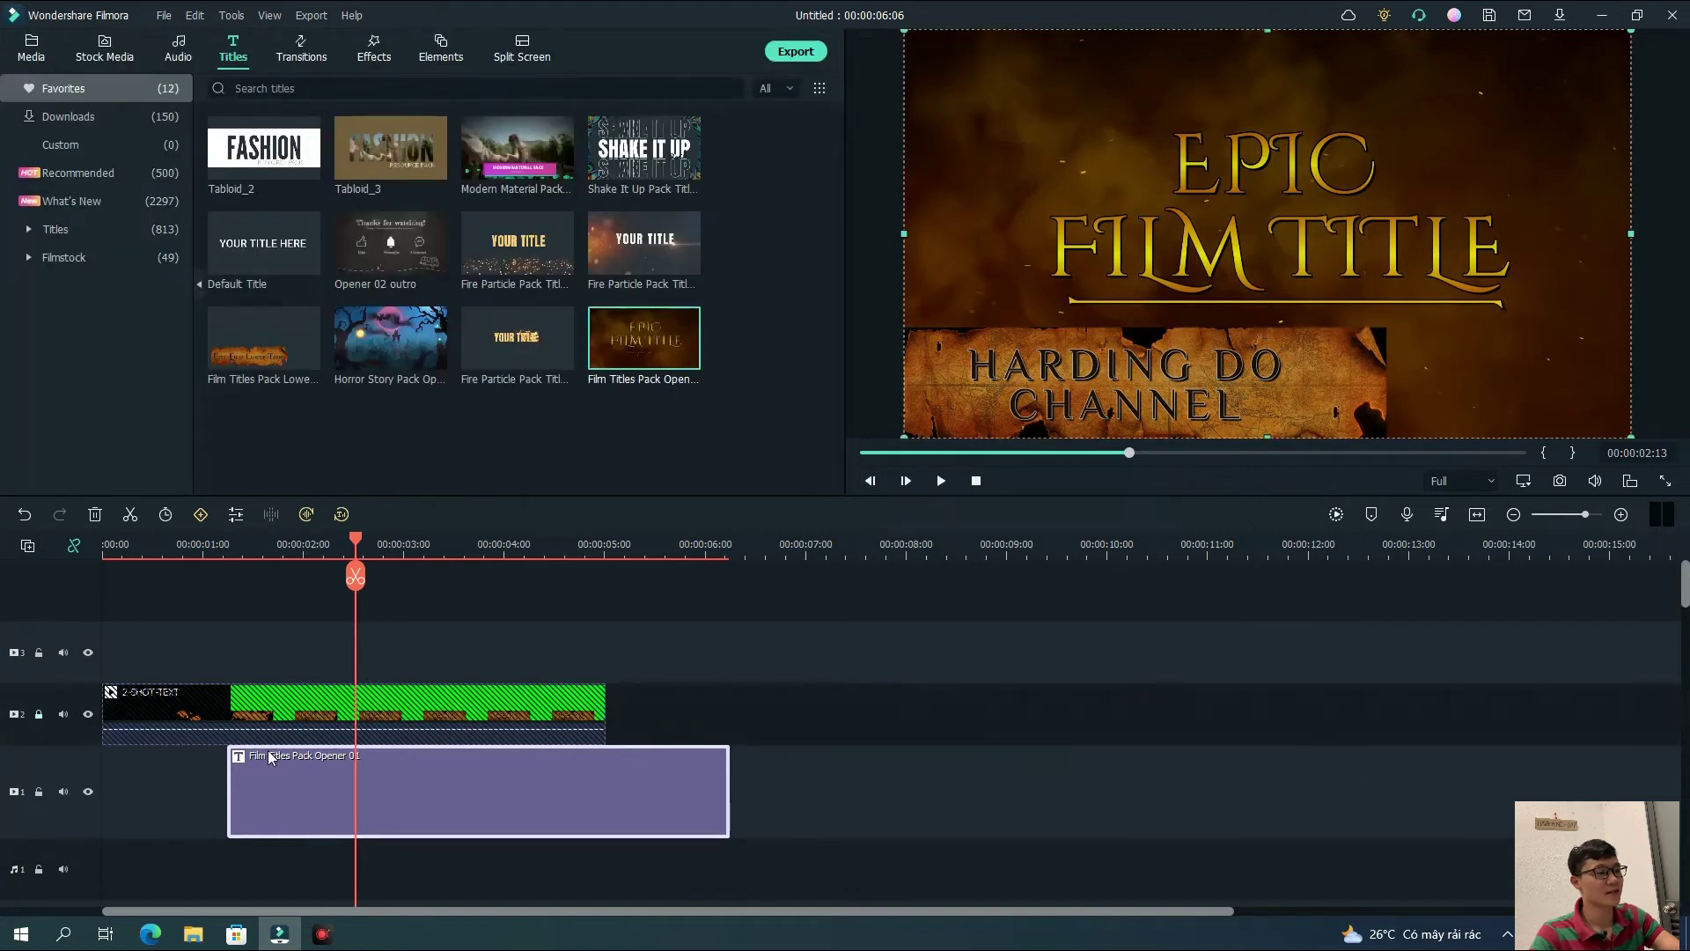
Play the composition from about 00:00:04:10 to check where the parchment ends over the epic film title
{"action": "left_click", "coordinate": [1199, 280]}
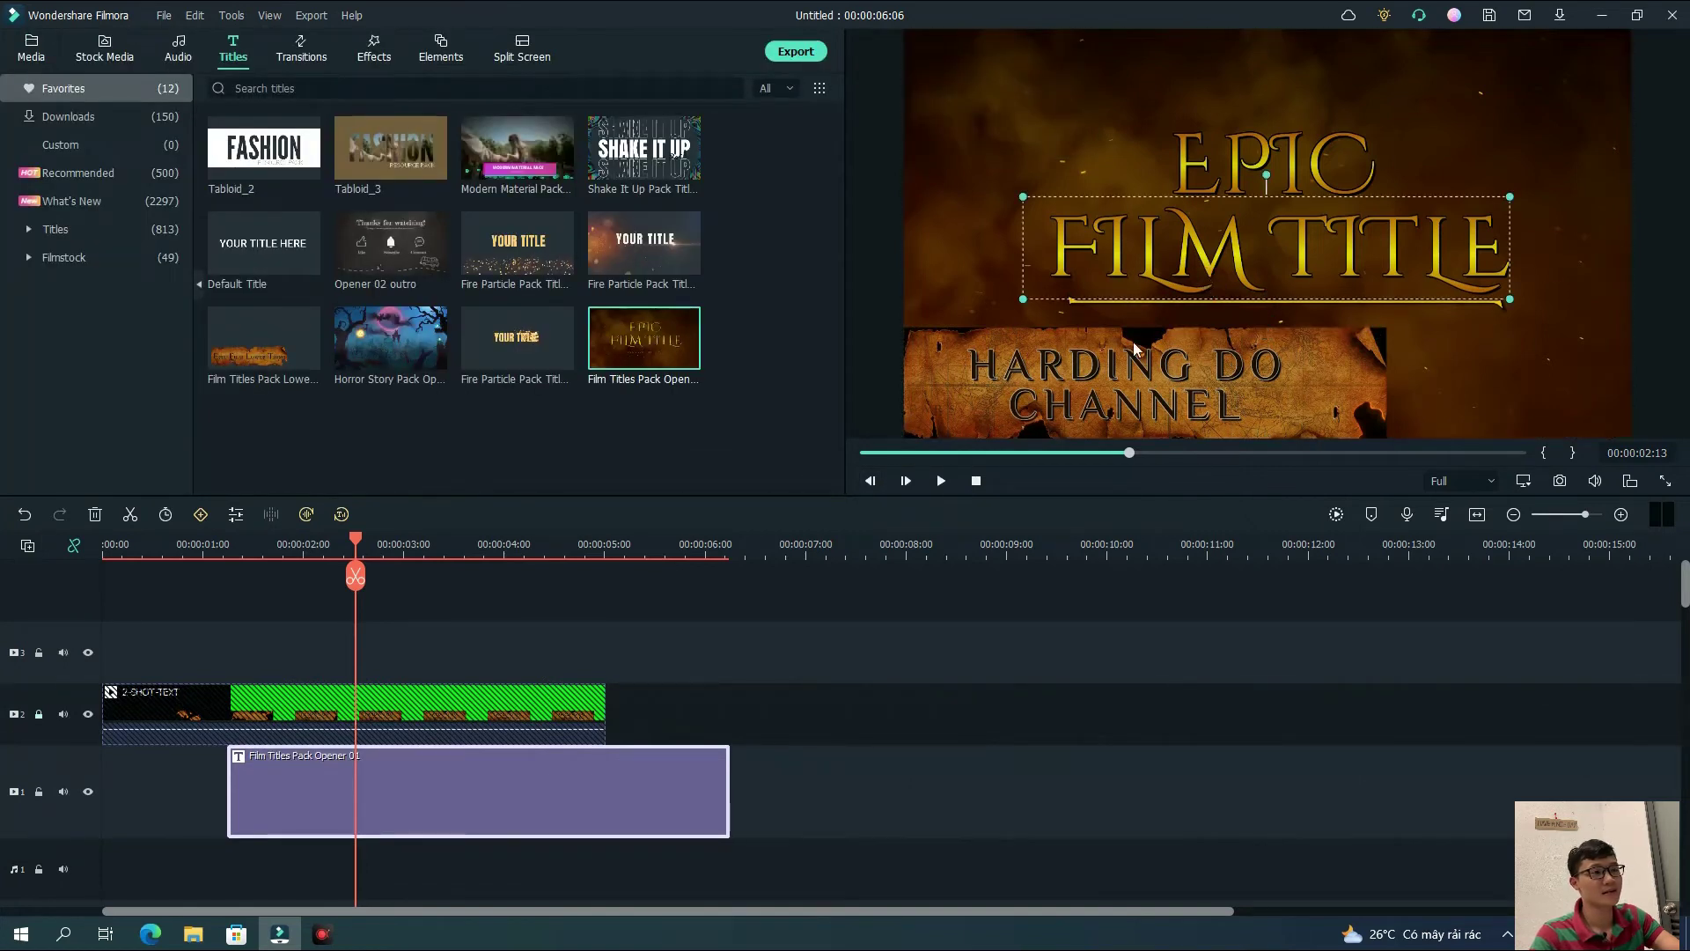
{"action": "left_click_drag", "start_coordinate": [356, 546], "coordinate": [539, 583]}
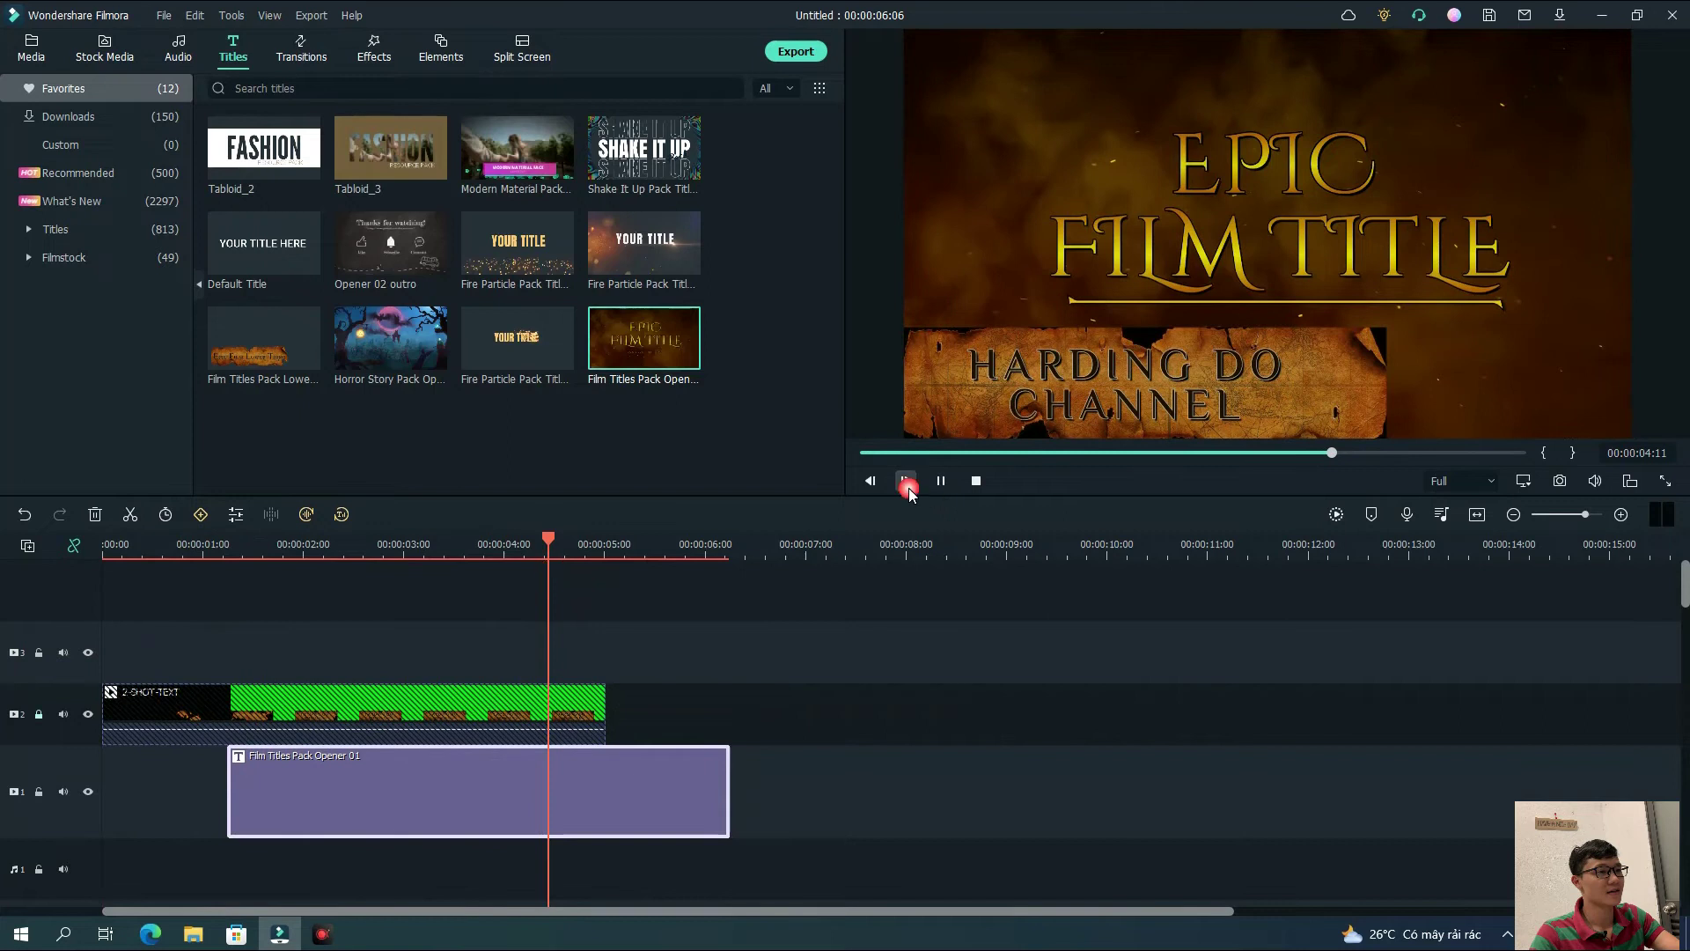
{"action": "left_click", "coordinate": [941, 480]}
Export the epic film title composition as an MP4 named 3-TEXT and dismiss the export window
{"action": "left_click", "coordinate": [794, 50]}
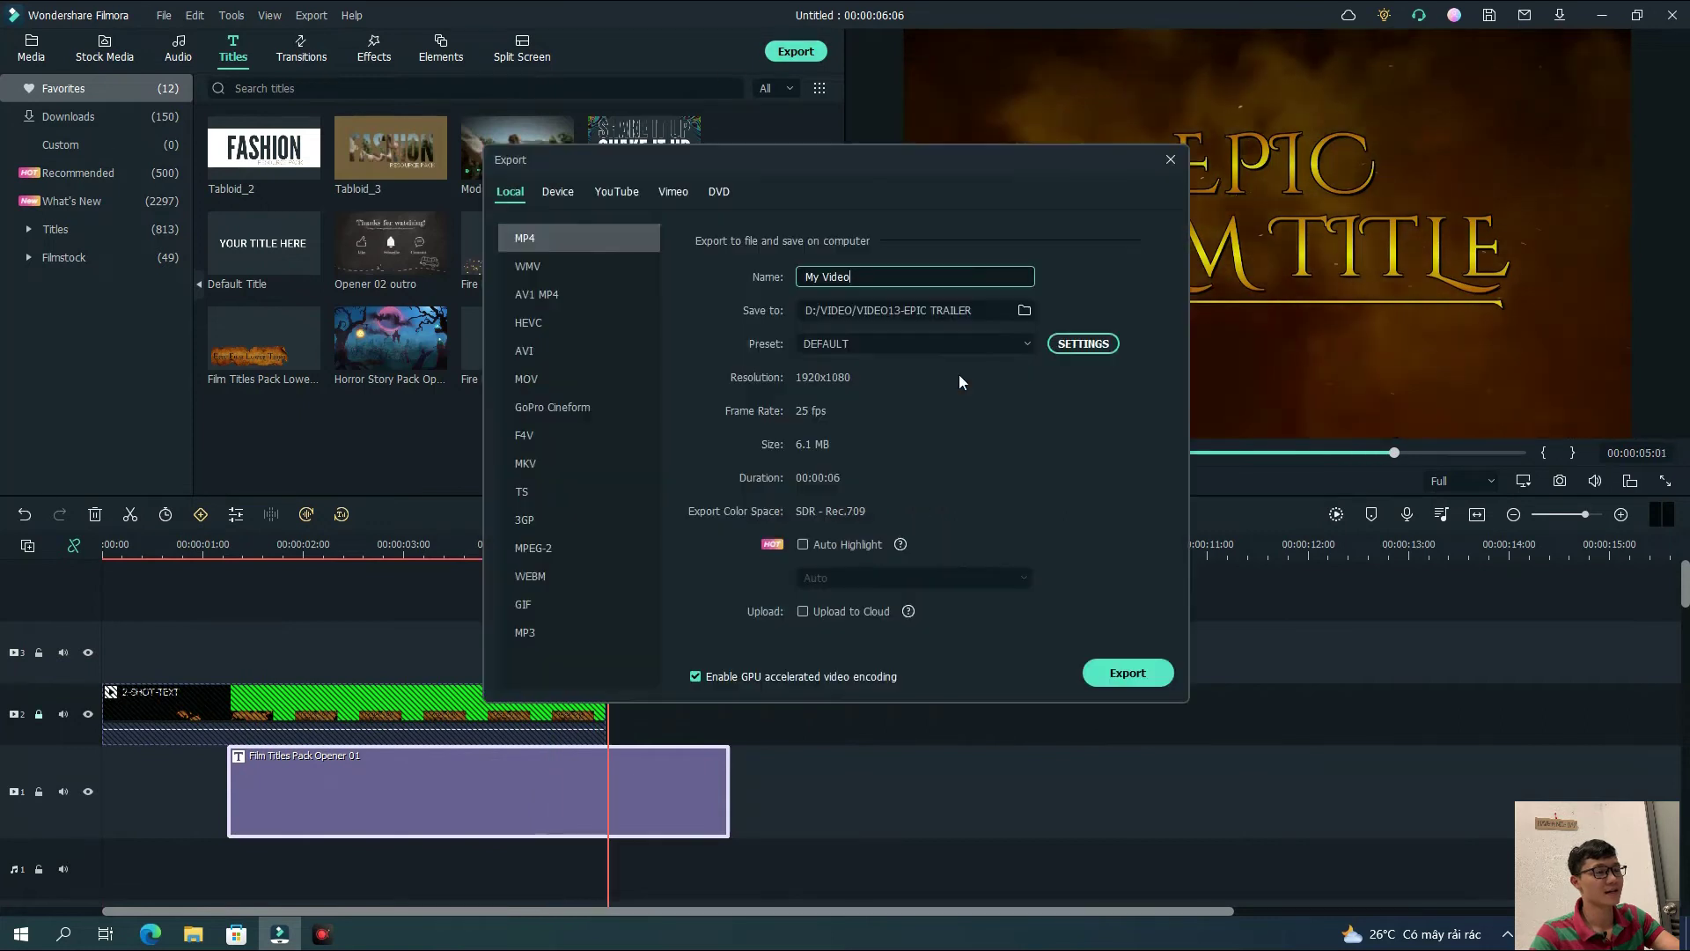
{"action": "key", "text": "ctrl+a"}
{"action": "type", "text": "3-TEW"}
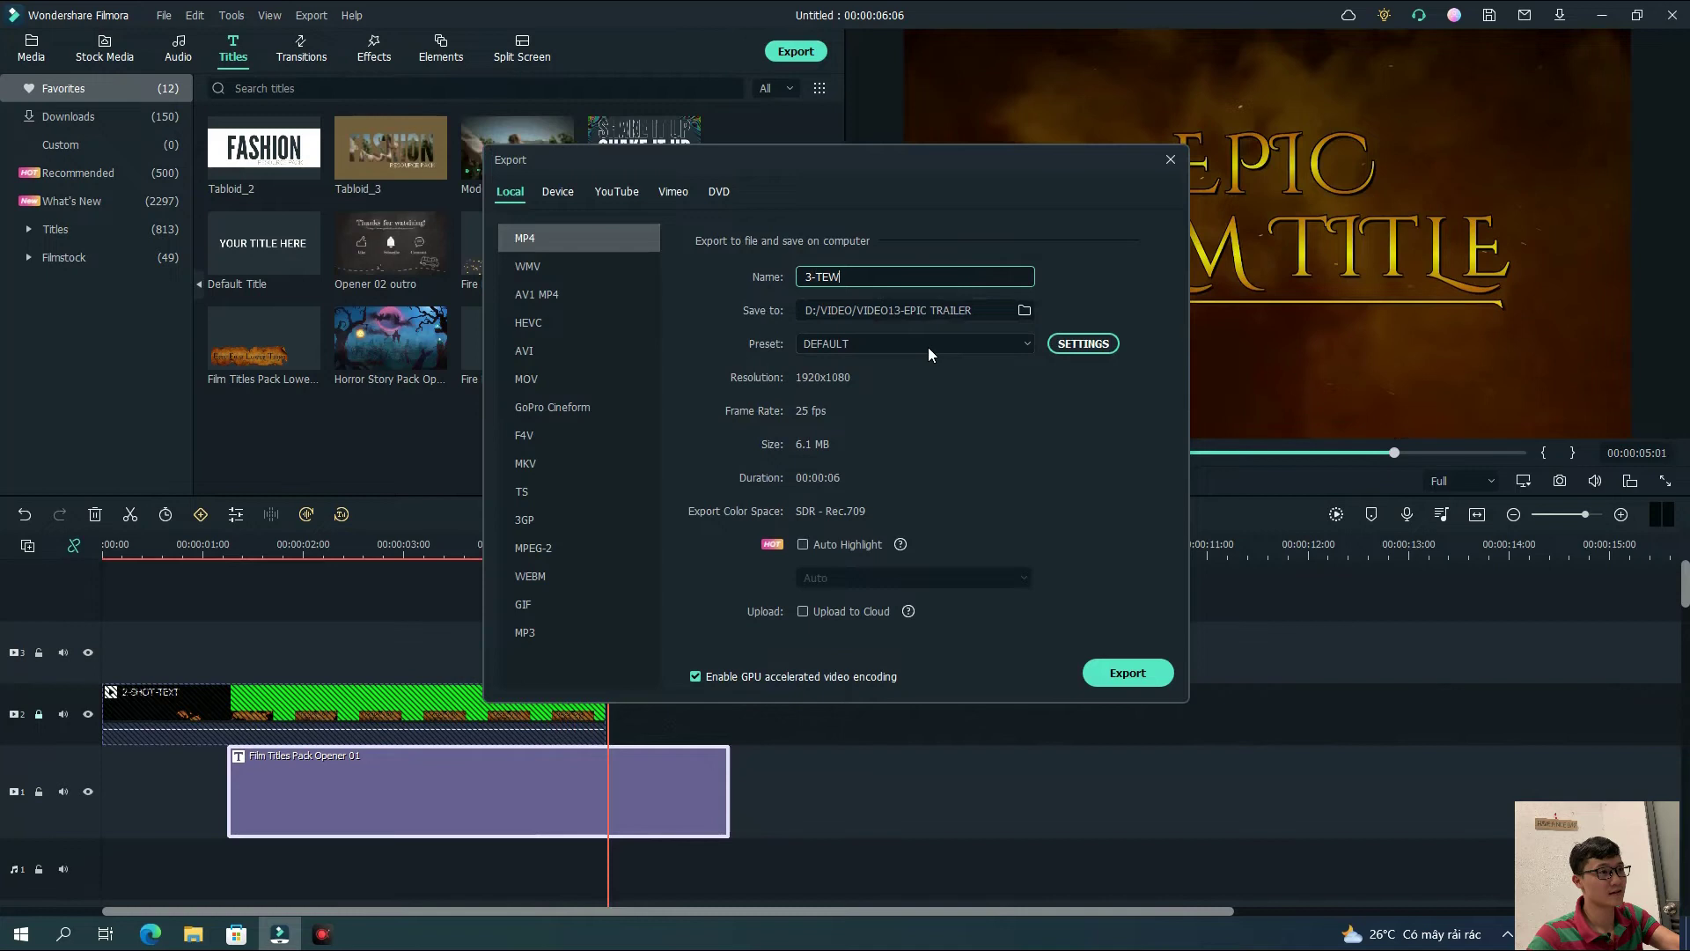
{"action": "key", "text": "BackSpace"}
{"action": "type", "text": "XT"}
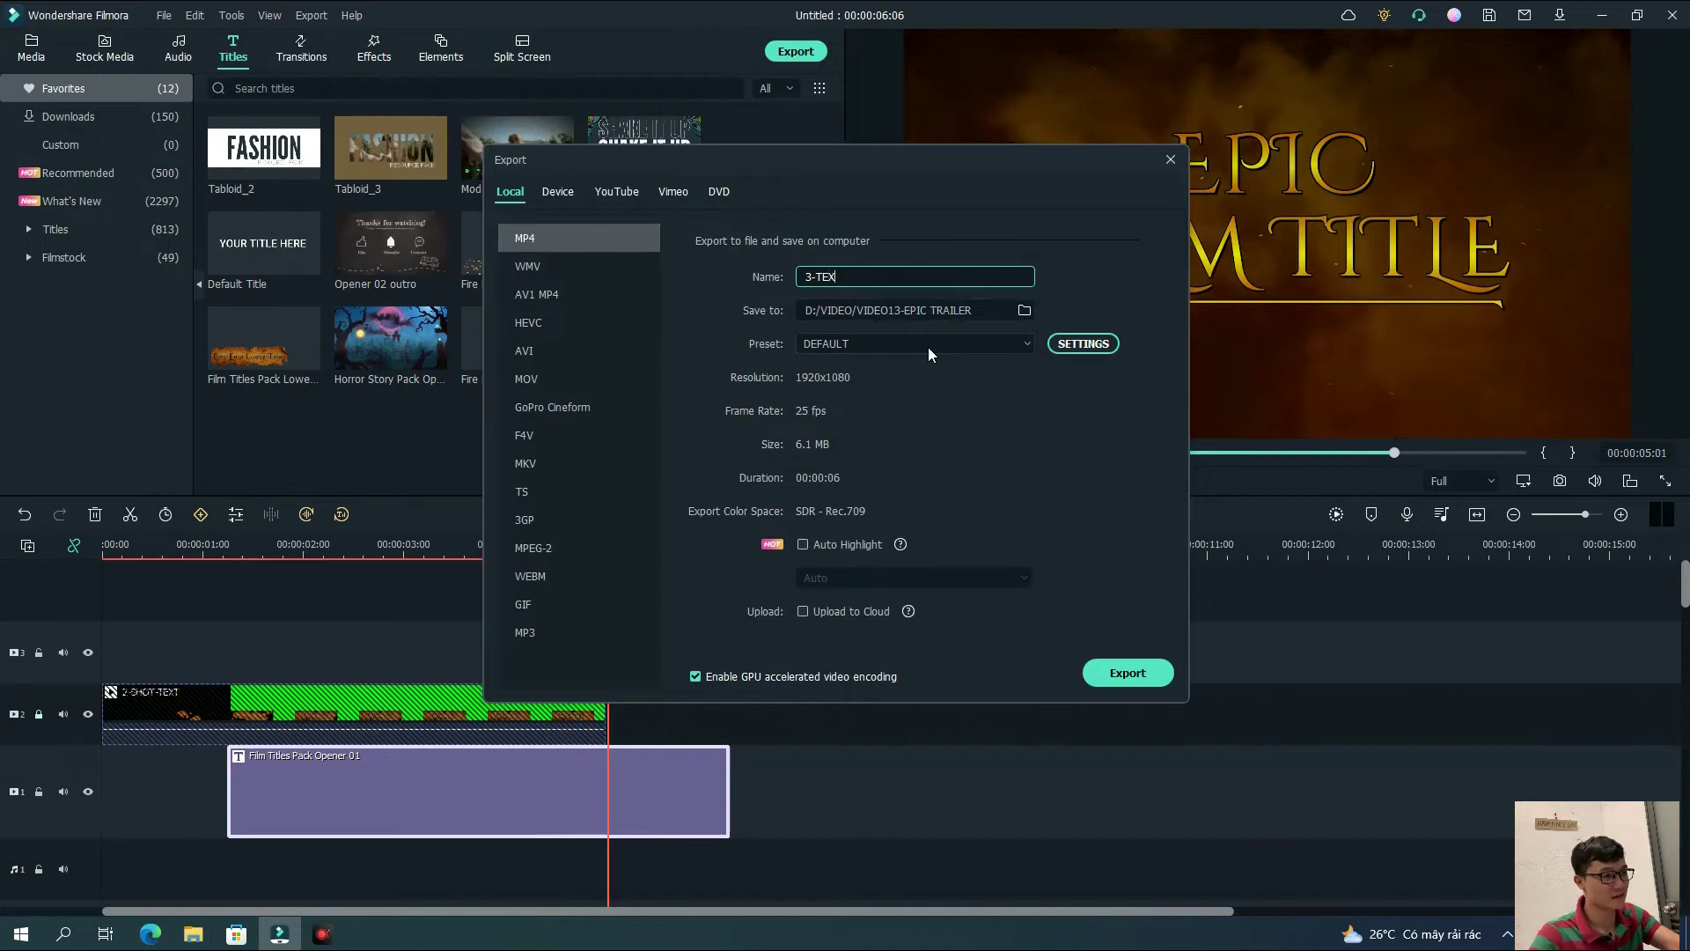
{"action": "left_click", "coordinate": [1145, 678]}
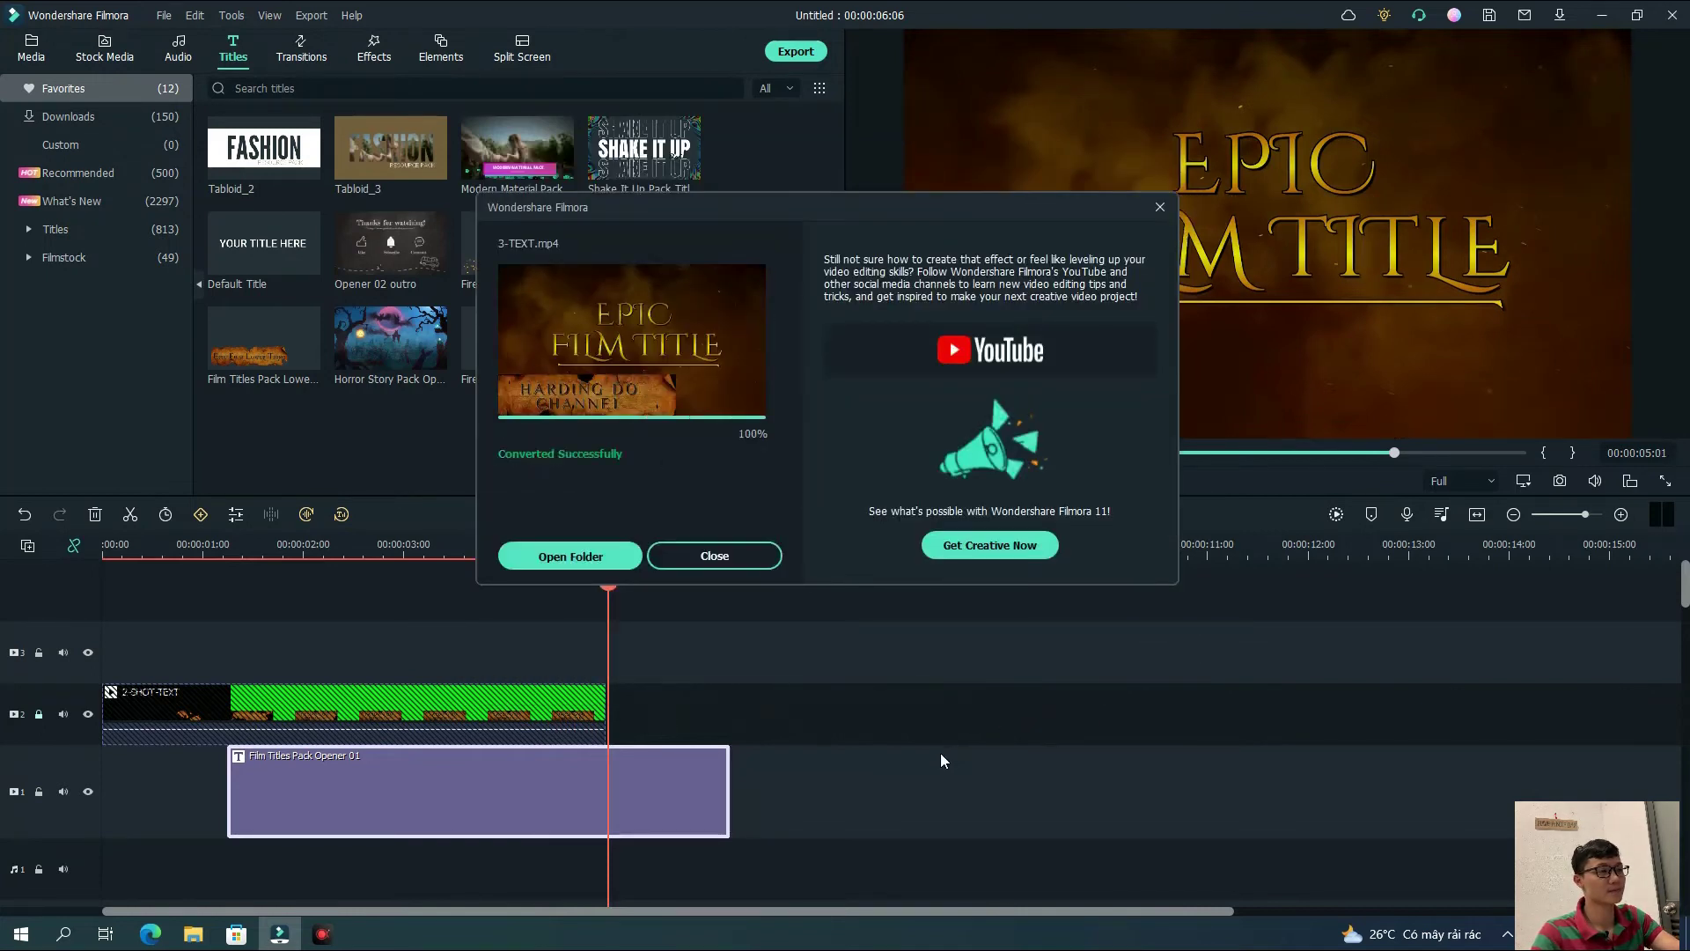
{"action": "left_click", "coordinate": [714, 556]}
Unlock the second video track and clear all clips from the timeline
{"action": "left_click", "coordinate": [21, 717]}
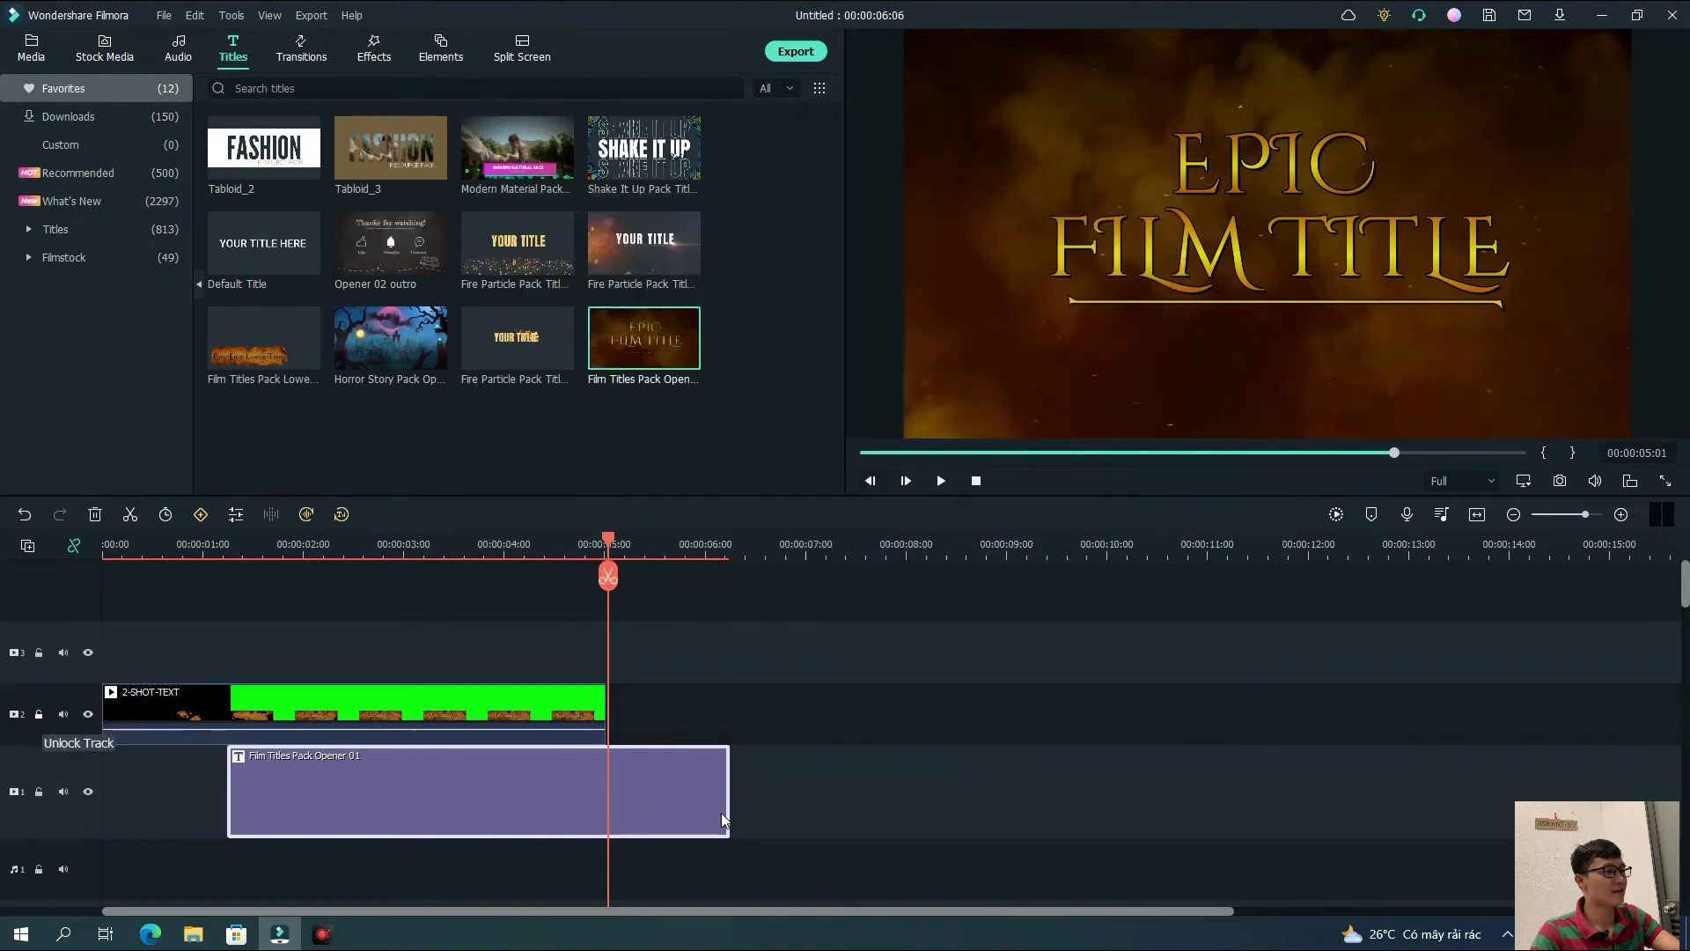
{"action": "key", "text": "Delete"}
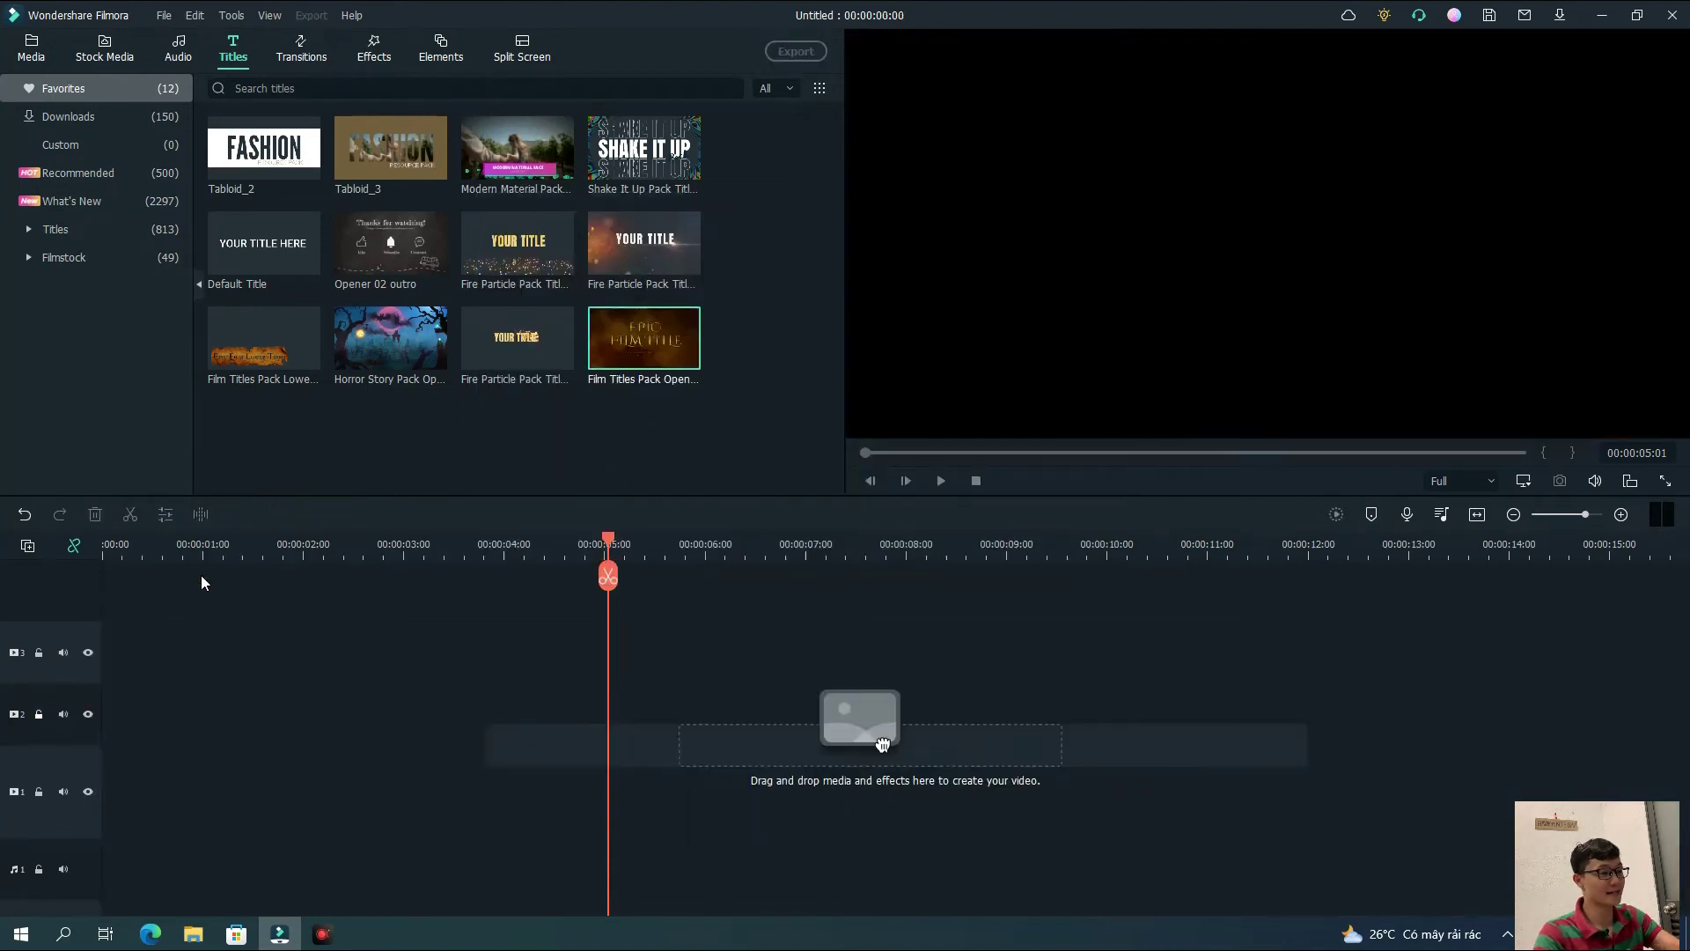
Import 1-shots-text, 2-TEXT and 3-TEXT and place them in that order at the start of the second video track
{"action": "left_click", "coordinate": [29, 53]}
{"action": "left_click", "coordinate": [224, 149]}
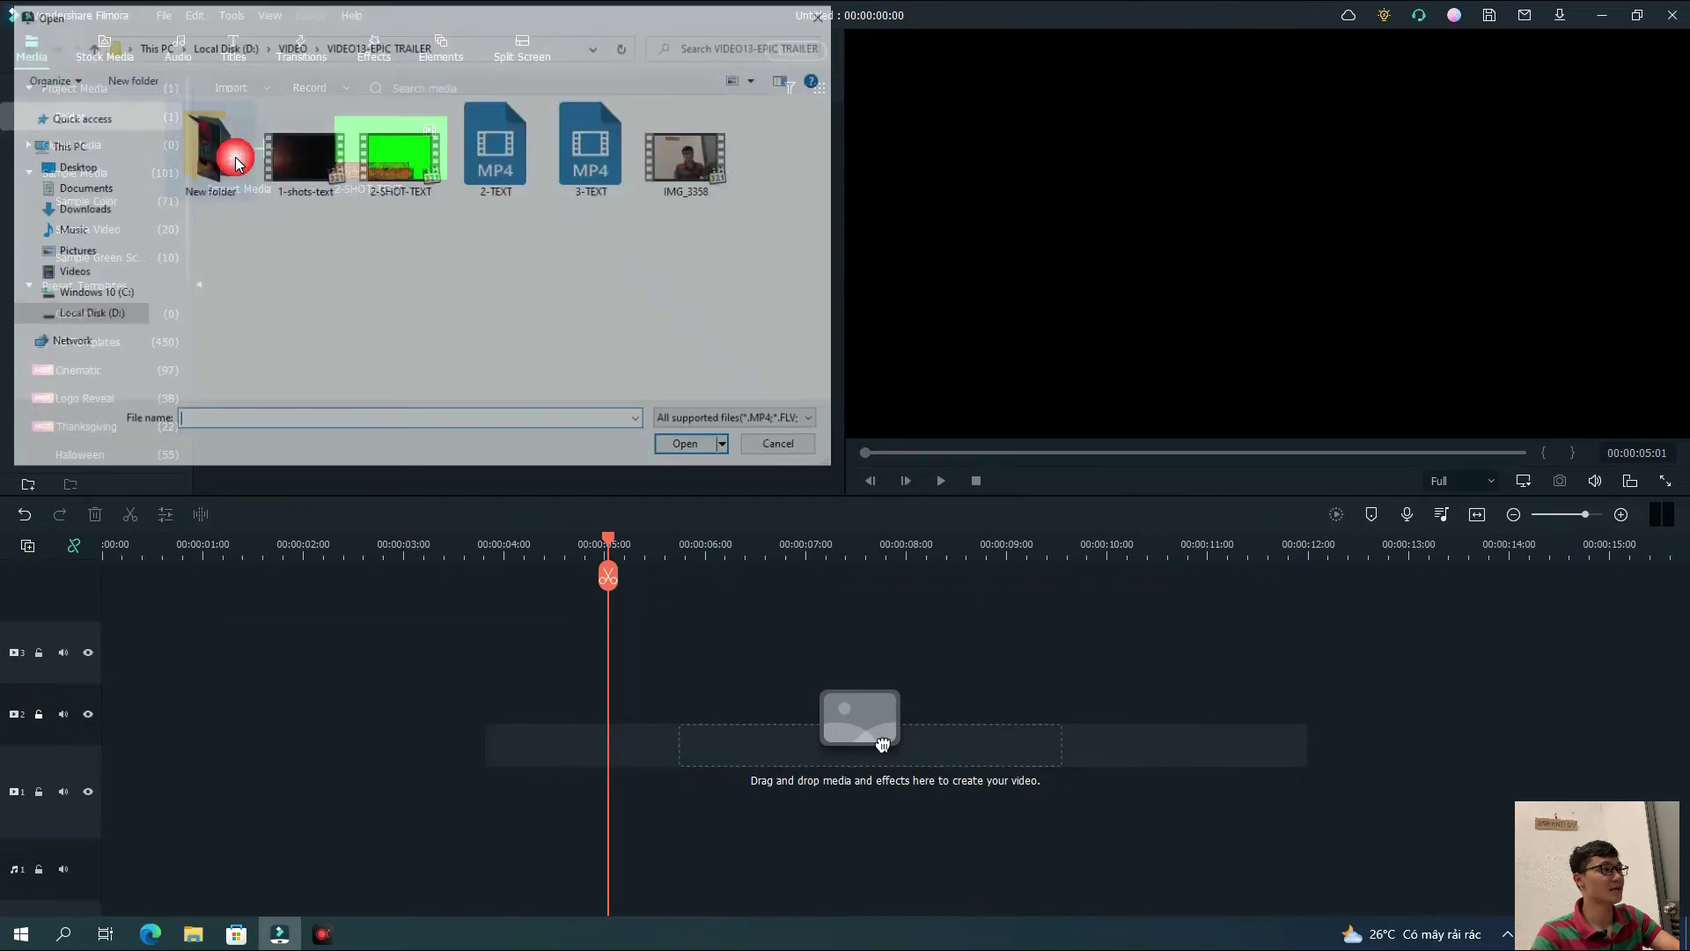
{"action": "left_click", "coordinate": [319, 178]}
{"action": "left_click", "coordinate": [592, 163], "text": "shift"}
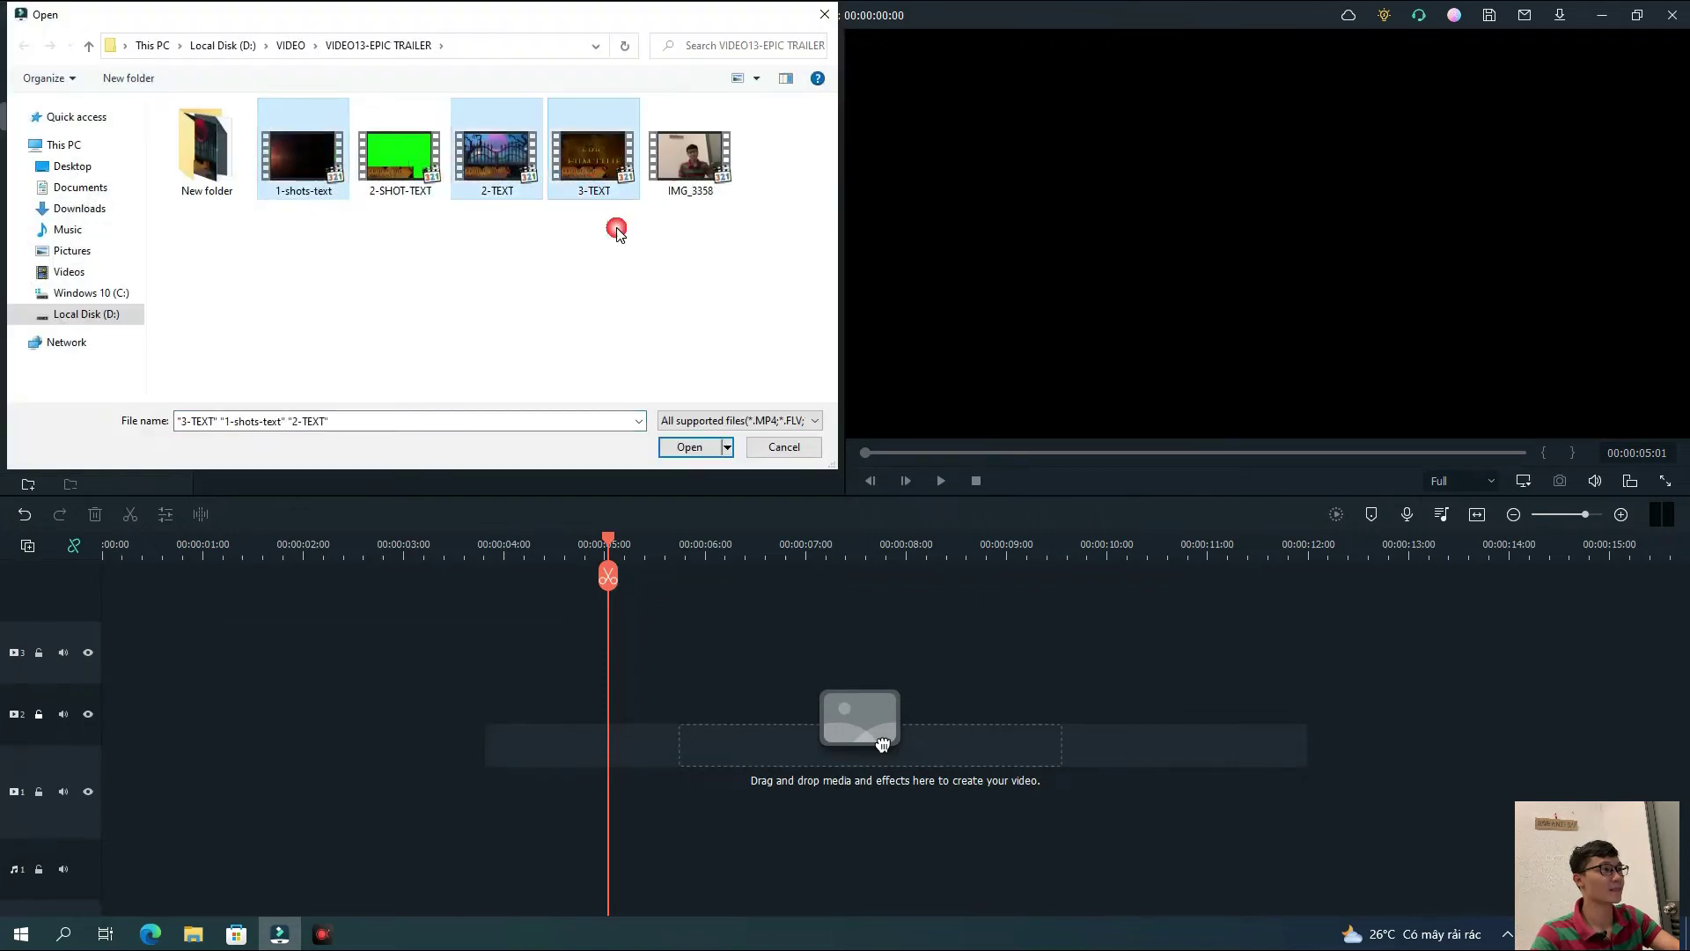
{"action": "left_click", "coordinate": [690, 447]}
{"action": "left_click_drag", "start_coordinate": [882, 744], "coordinate": [88, 732]}
Play the three-clip sequence from the start with the whole timeline fitted in view
{"action": "left_click_drag", "start_coordinate": [607, 550], "coordinate": [0, 584]}
{"action": "left_click", "coordinate": [940, 480]}
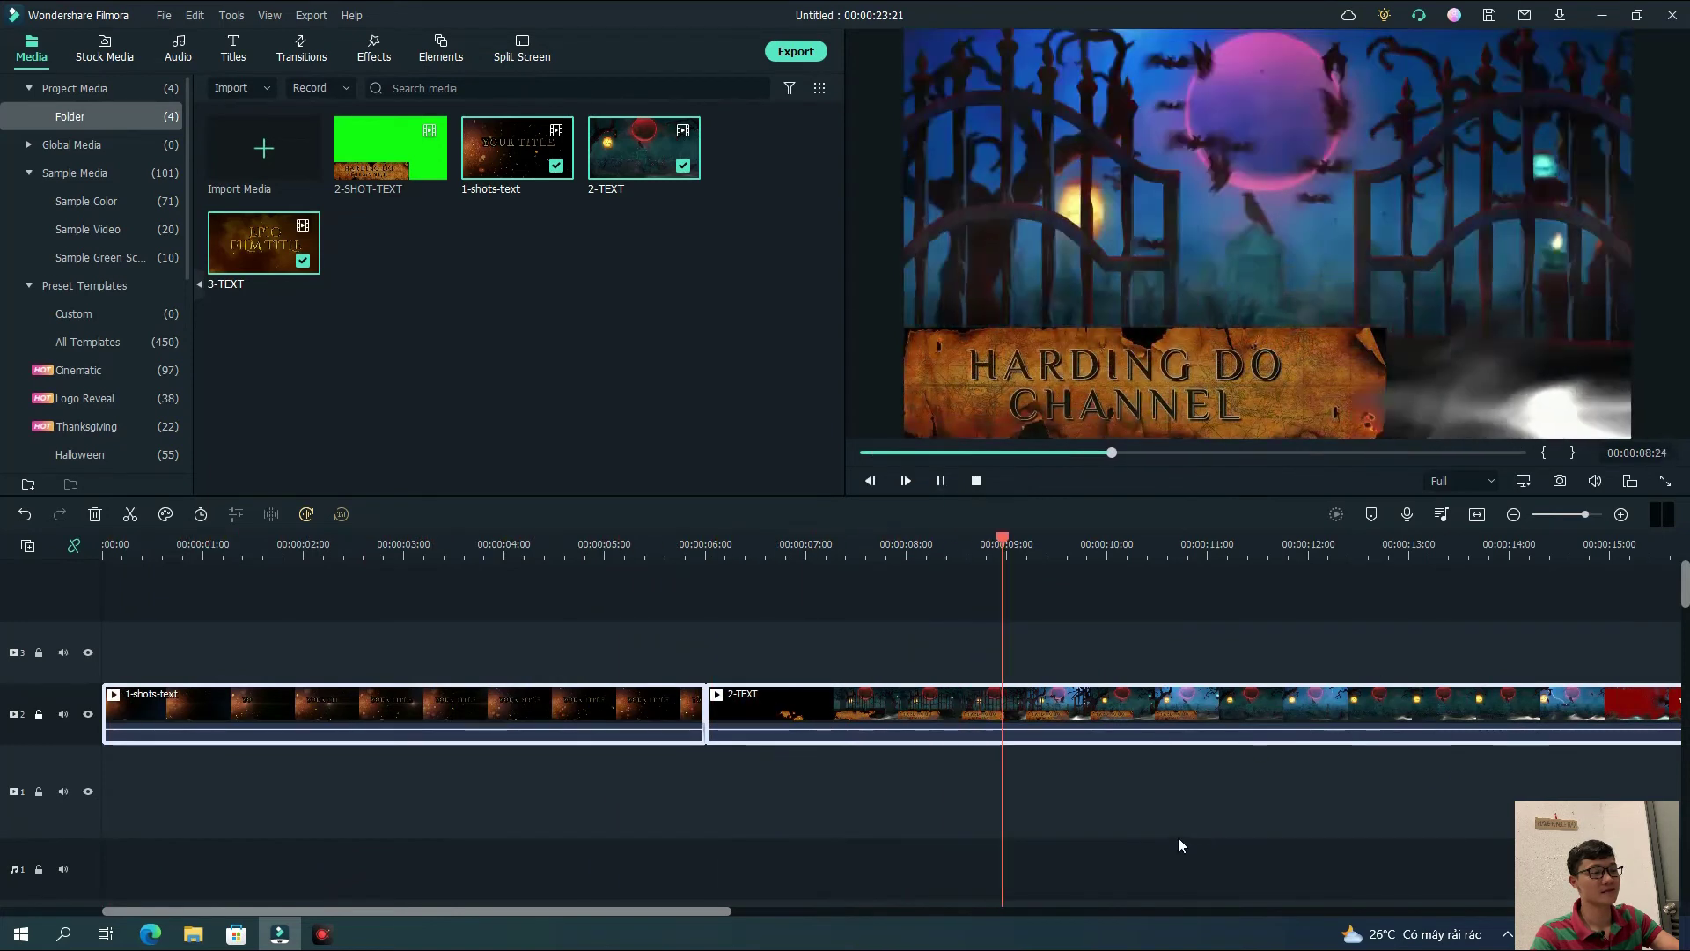
{"action": "left_click", "coordinate": [1478, 516]}
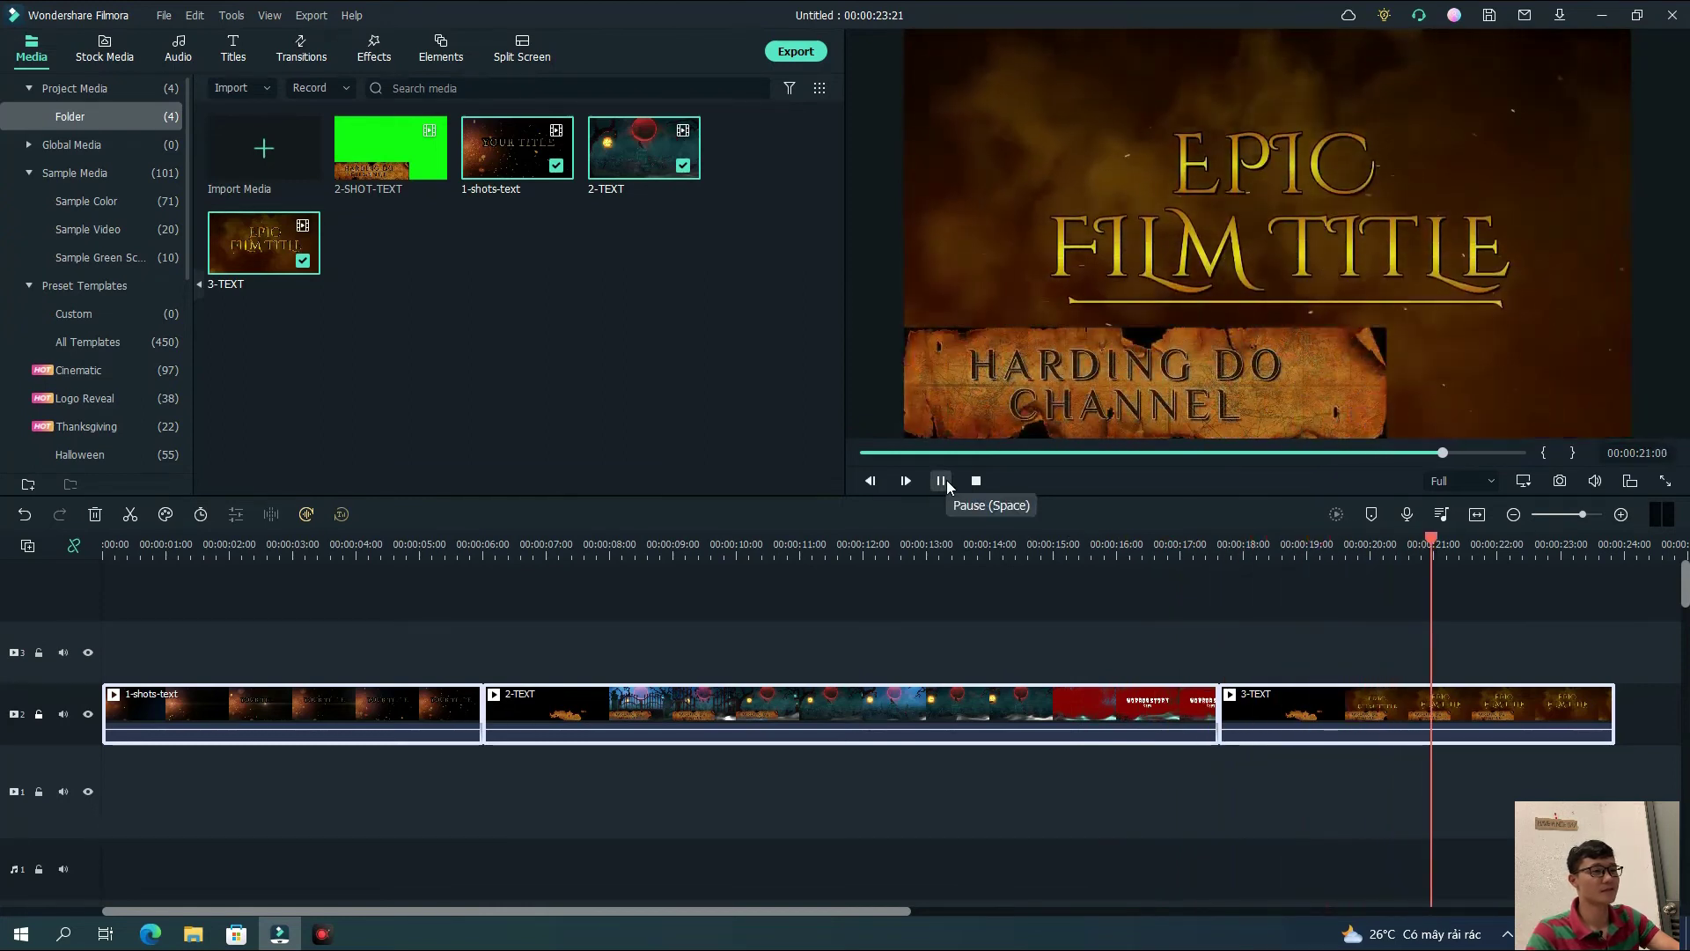
{"action": "left_click", "coordinate": [942, 480]}
Save a JPG snapshot of the epic film title frame at 00:00:22:24 and append it directly after the 3-TEXT clip
{"action": "left_click", "coordinate": [1239, 768]}
{"action": "left_click_drag", "start_coordinate": [910, 905], "coordinate": [1037, 912]}
{"action": "left_click", "coordinate": [1237, 609]}
{"action": "left_click_drag", "start_coordinate": [1213, 538], "coordinate": [1309, 546]}
{"action": "left_click", "coordinate": [1551, 481]}
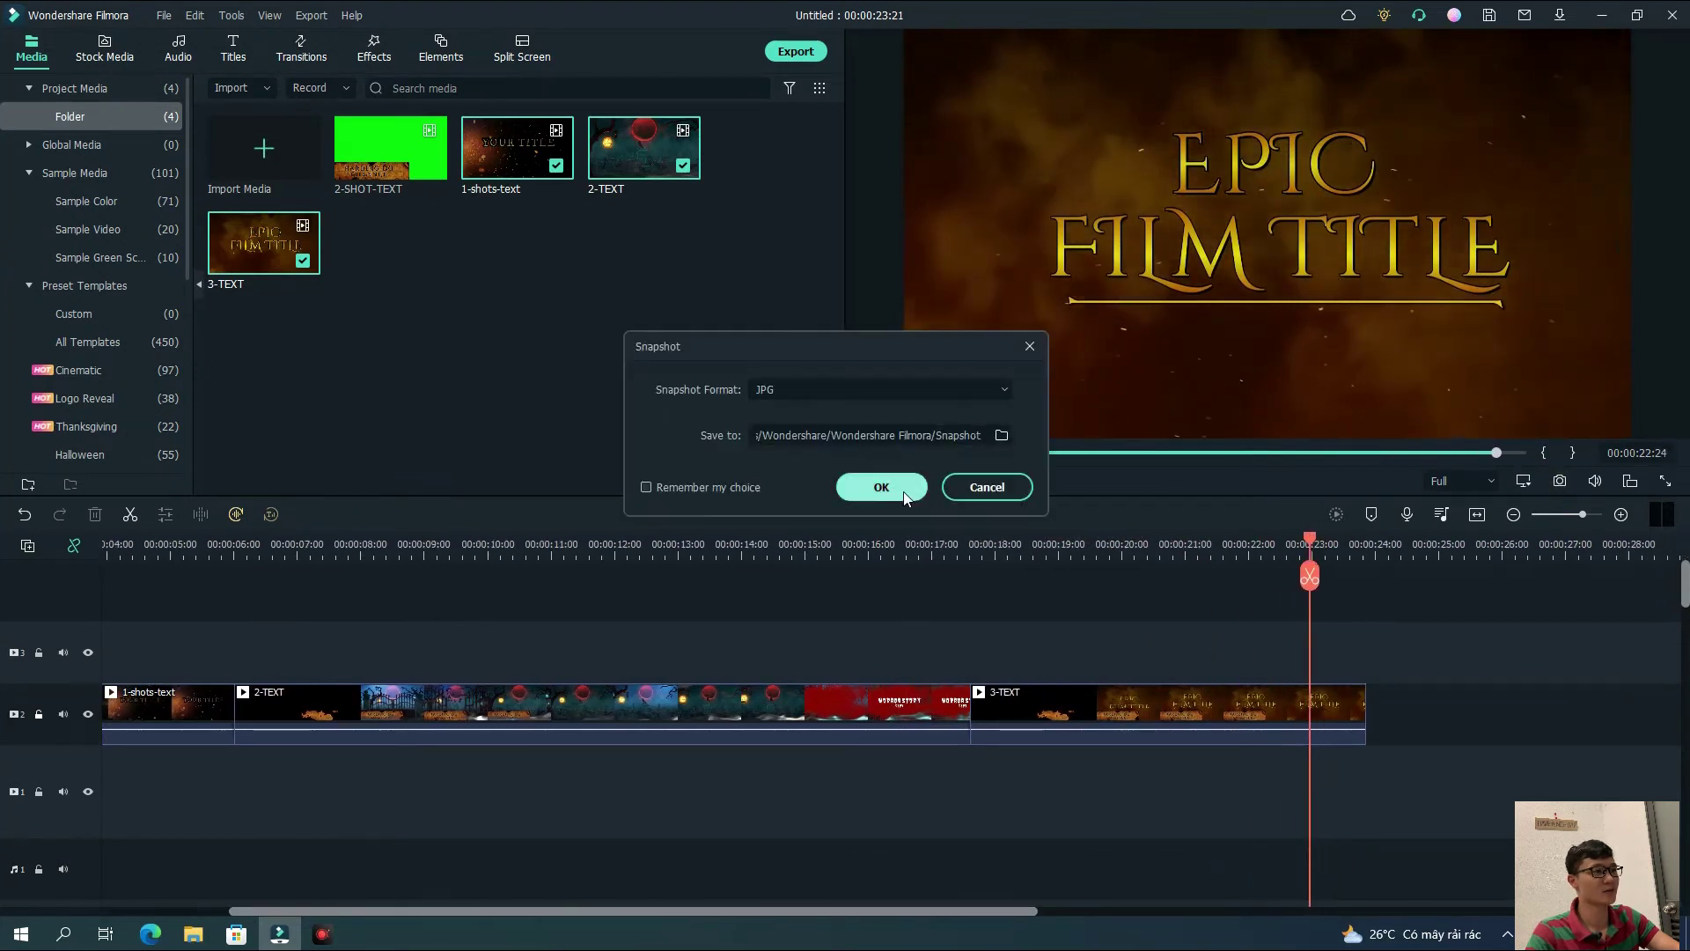
{"action": "left_click", "coordinate": [879, 484]}
{"action": "left_click_drag", "start_coordinate": [391, 245], "coordinate": [1370, 731]}
Apply the favorite Beam Transition 2 at the cut between the 1-shots-text and 2-TEXT clips
{"action": "left_click_drag", "start_coordinate": [924, 911], "coordinate": [616, 915]}
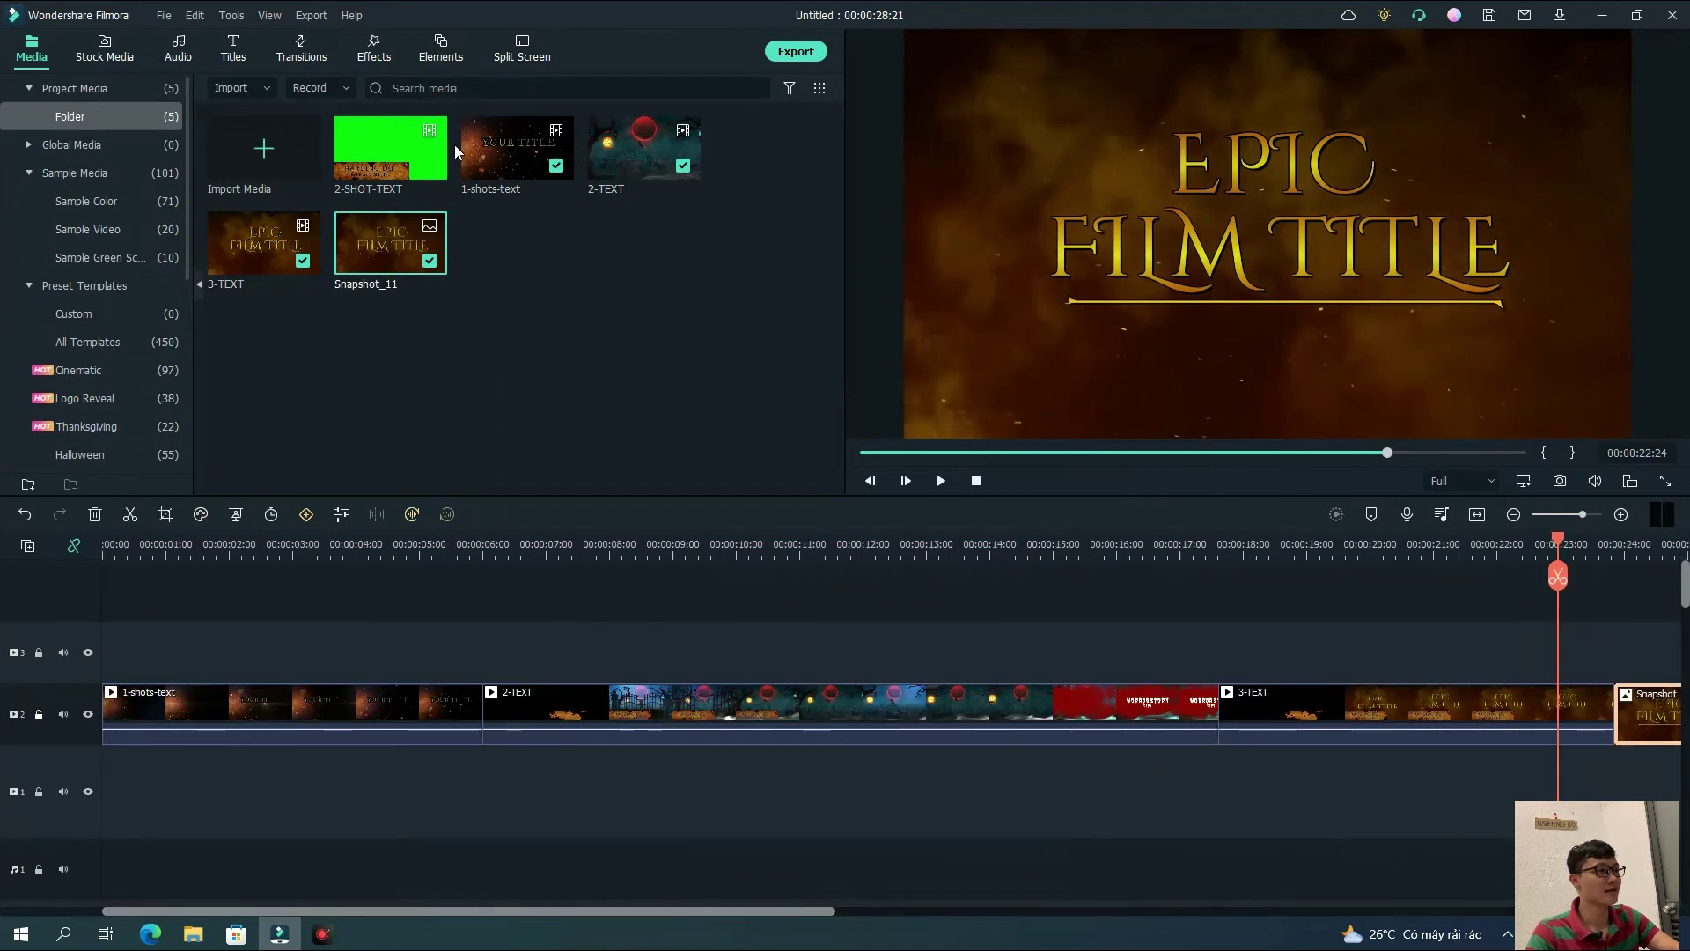
{"action": "left_click", "coordinate": [303, 58]}
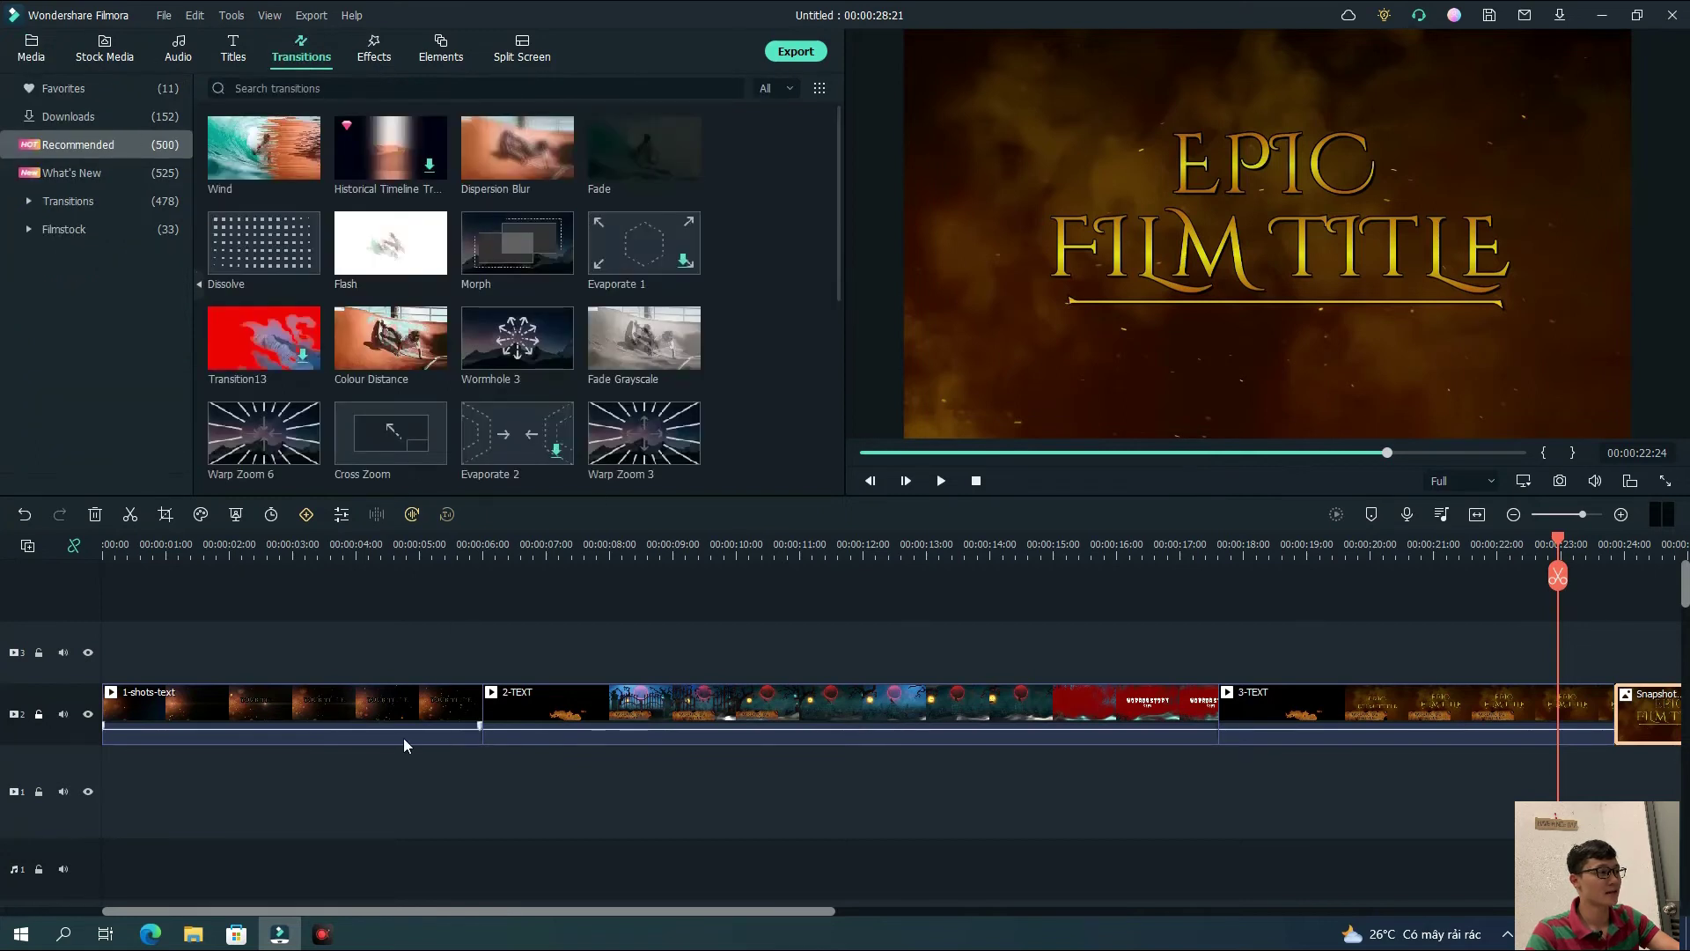
{"action": "left_click_drag", "start_coordinate": [1558, 541], "coordinate": [464, 543]}
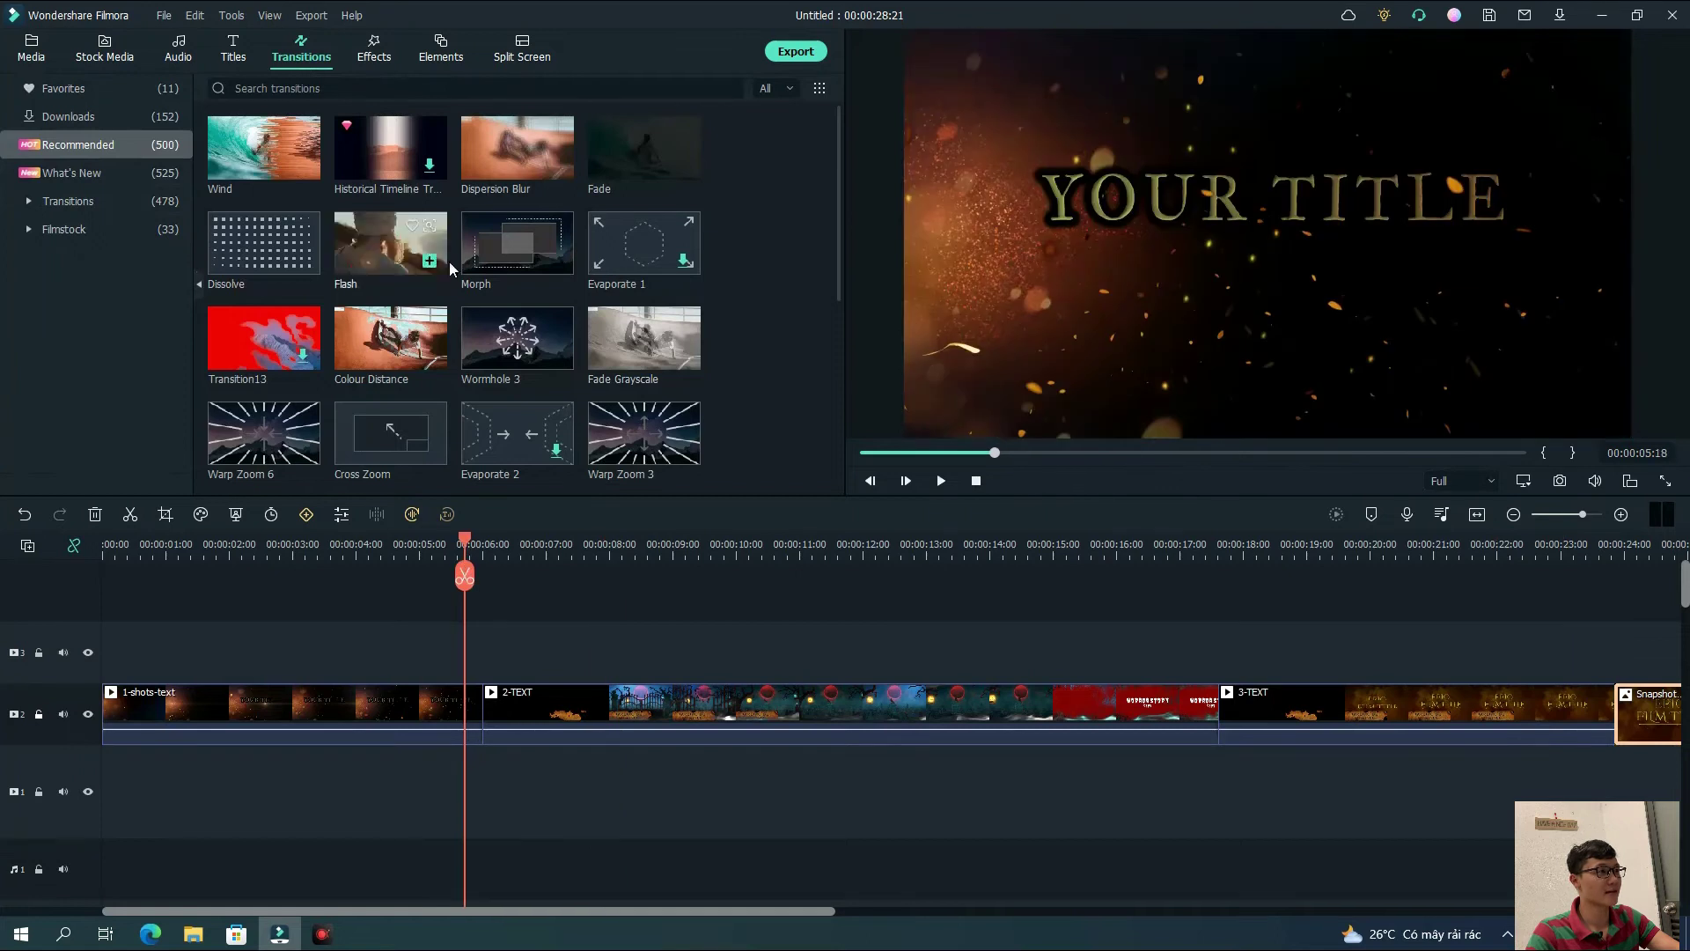
{"action": "left_click", "coordinate": [50, 92]}
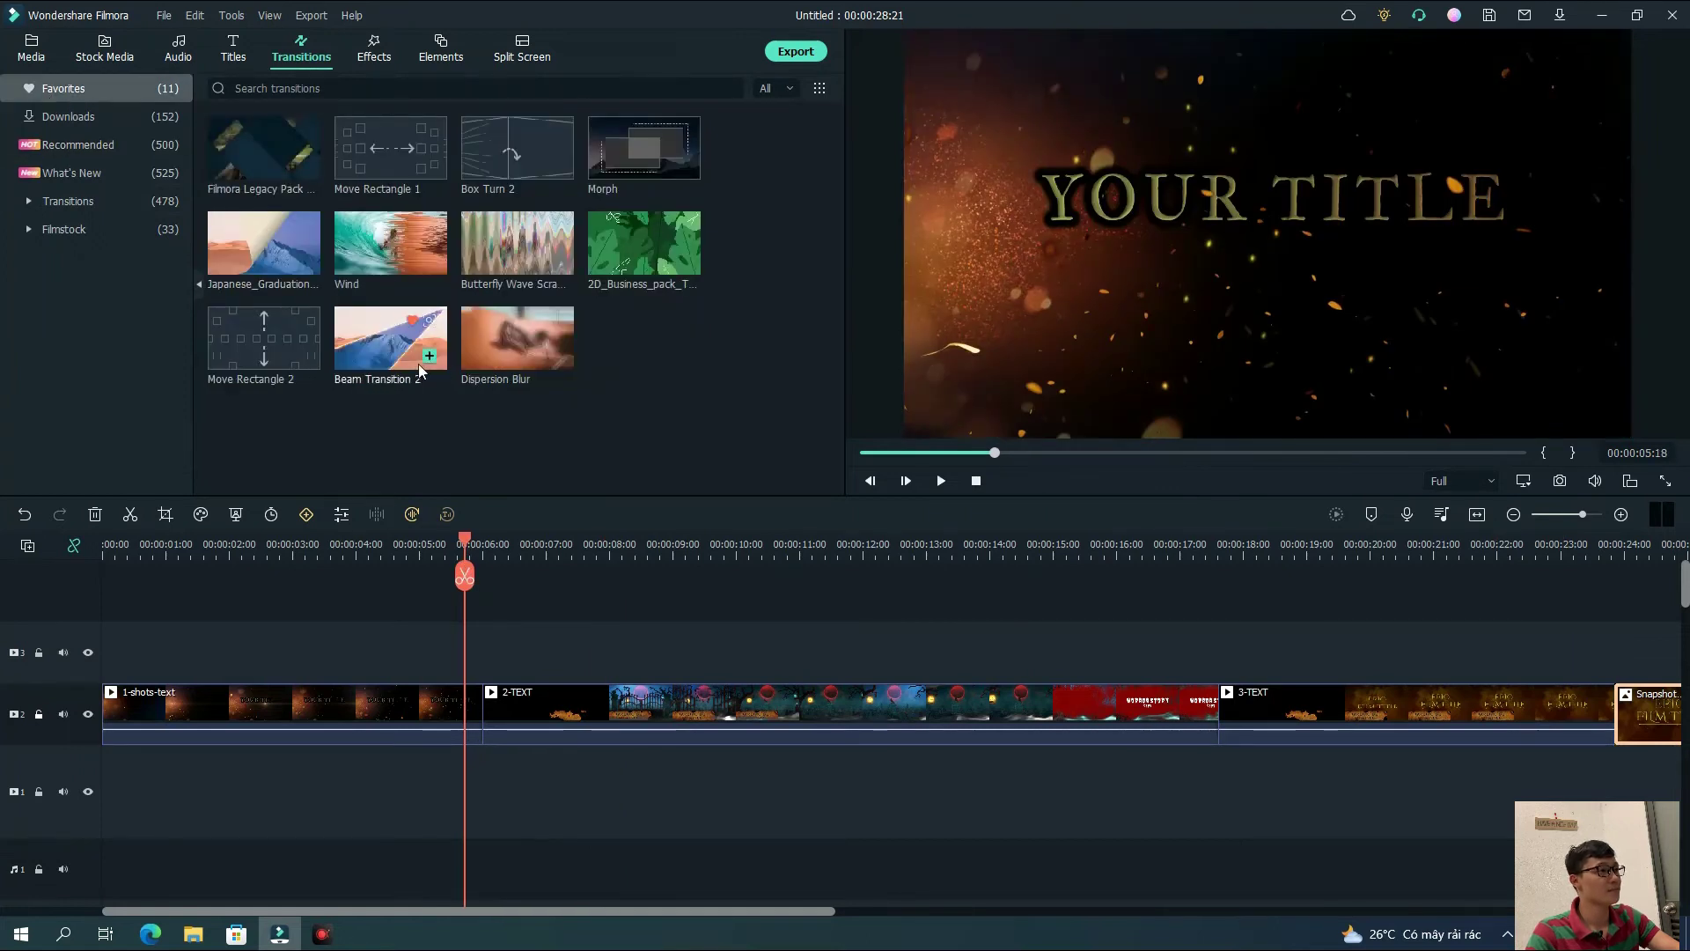
{"action": "left_click_drag", "start_coordinate": [415, 376], "coordinate": [472, 715]}
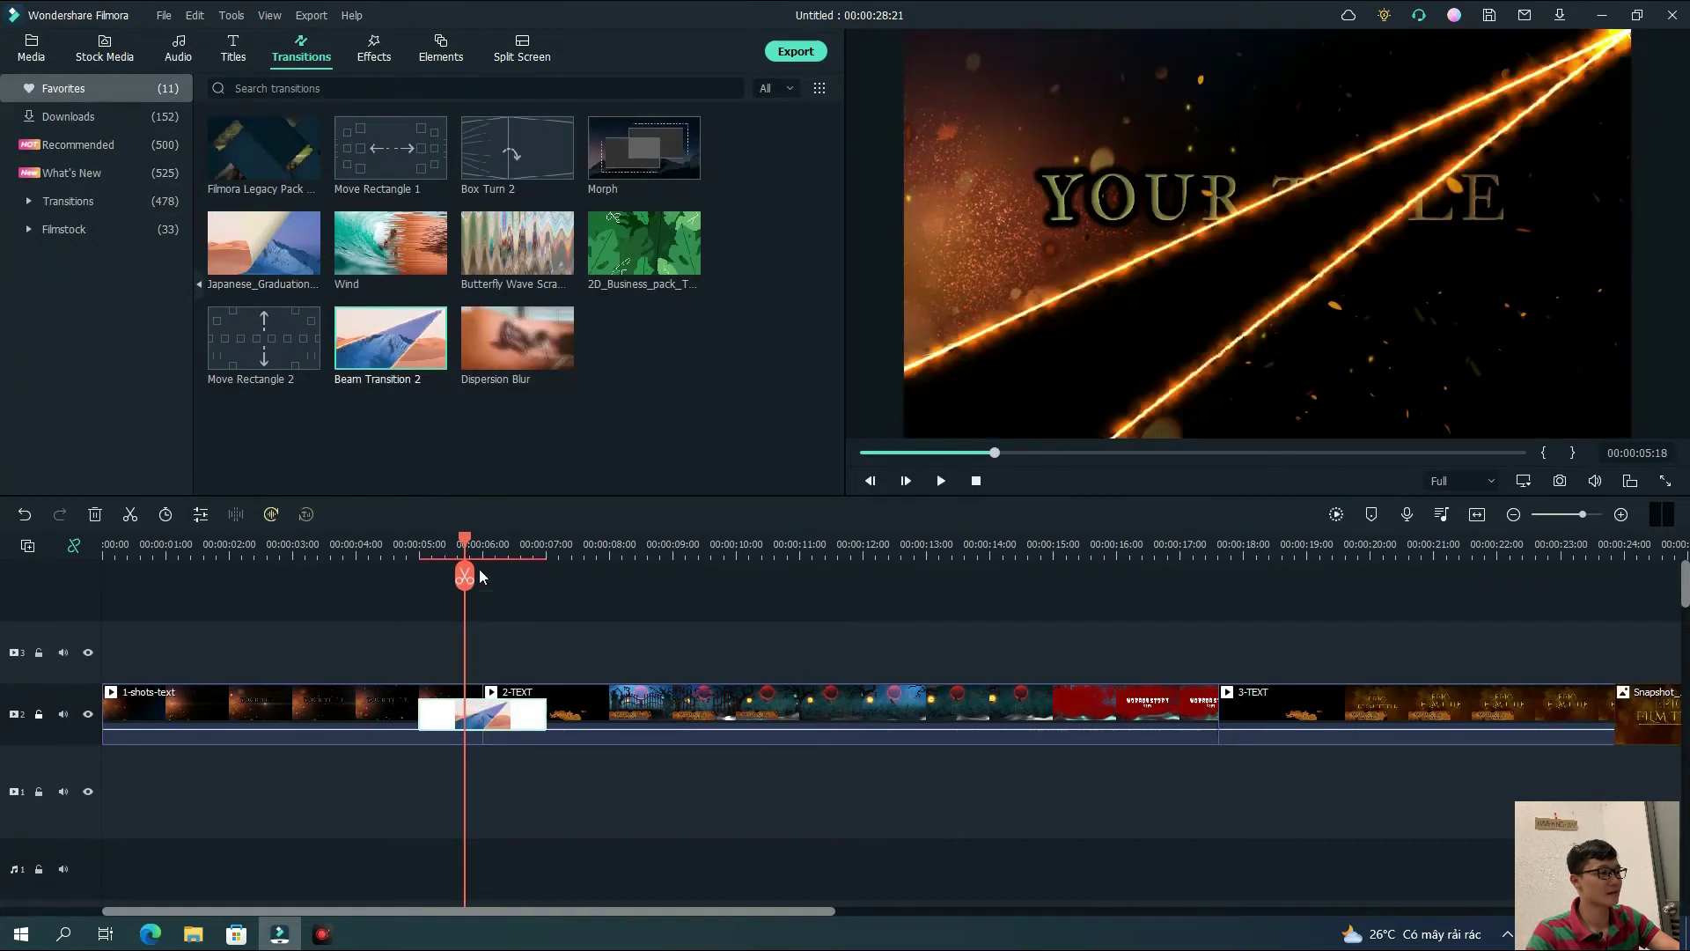
Play the sequence from before Beam Transition 2 through the horror title, and scrub on to the epic film title
{"action": "left_click_drag", "start_coordinate": [461, 546], "coordinate": [366, 546]}
{"action": "left_click", "coordinate": [938, 482]}
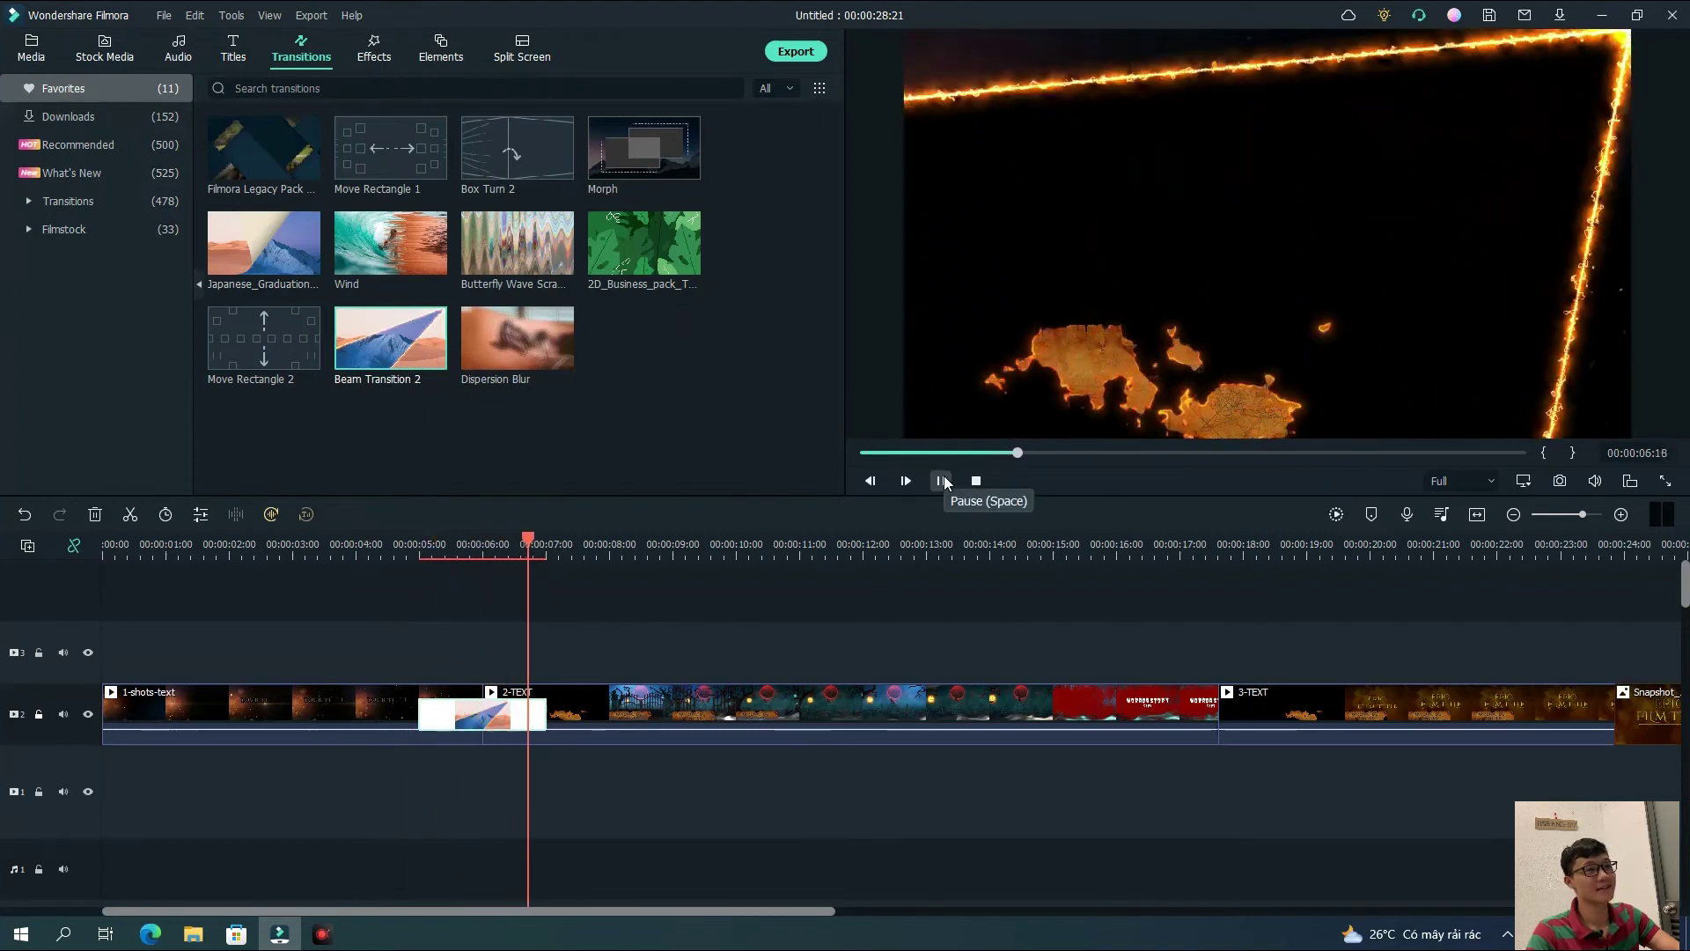
{"action": "left_click", "coordinate": [941, 481]}
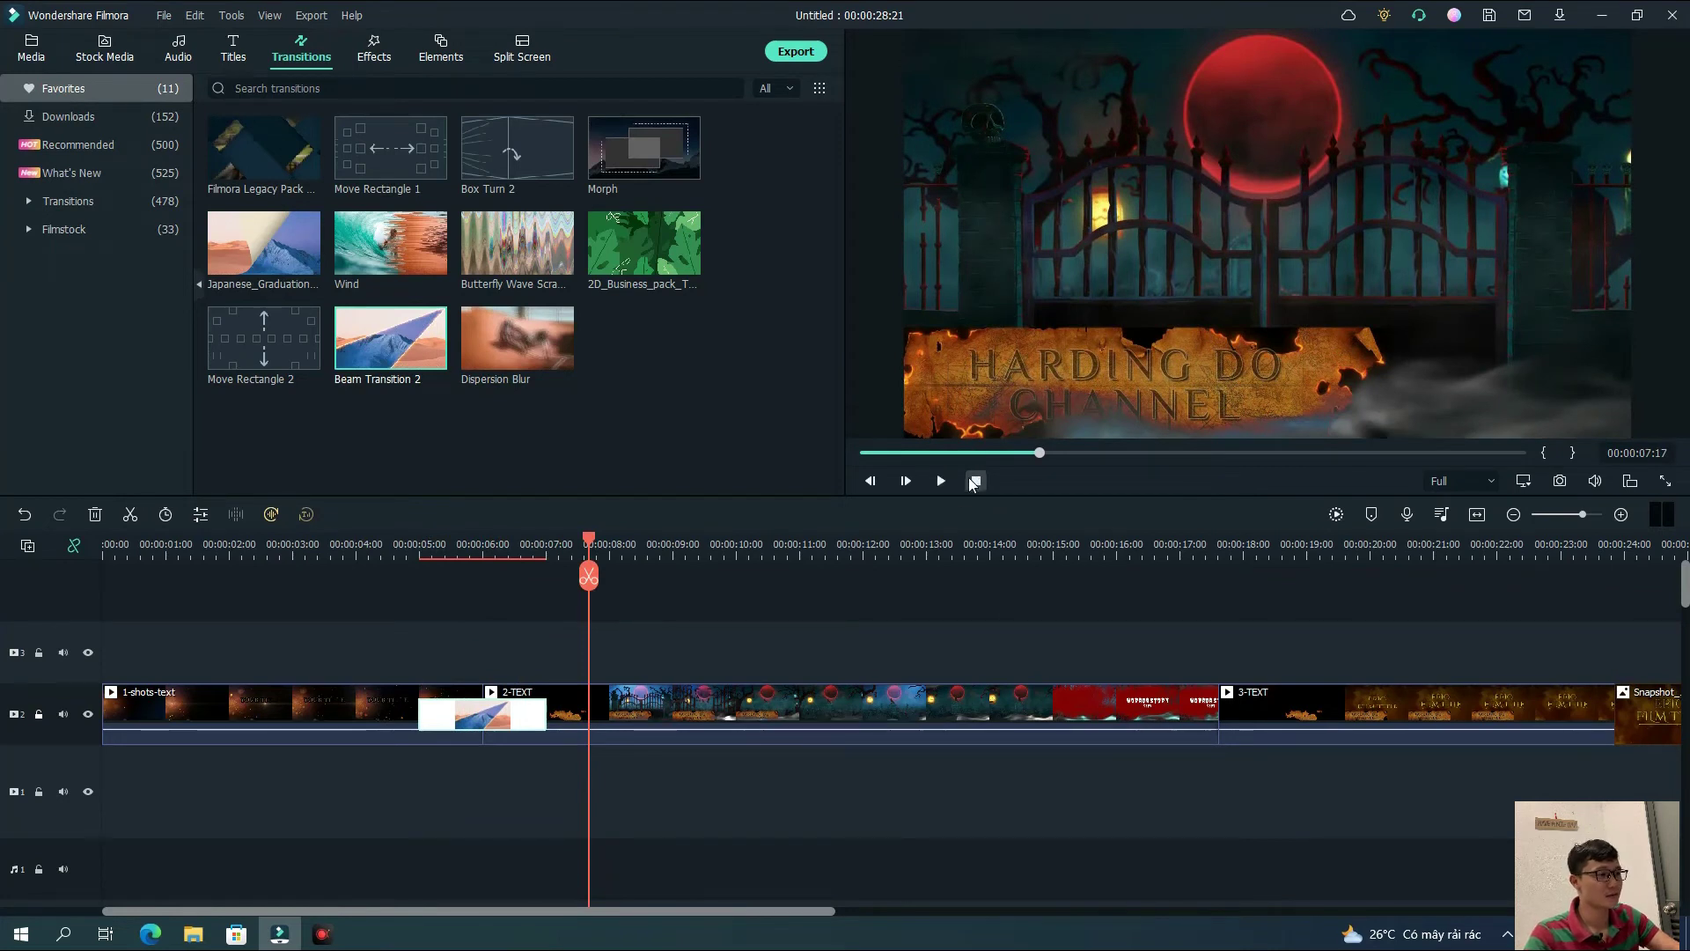
{"action": "left_click", "coordinate": [941, 481]}
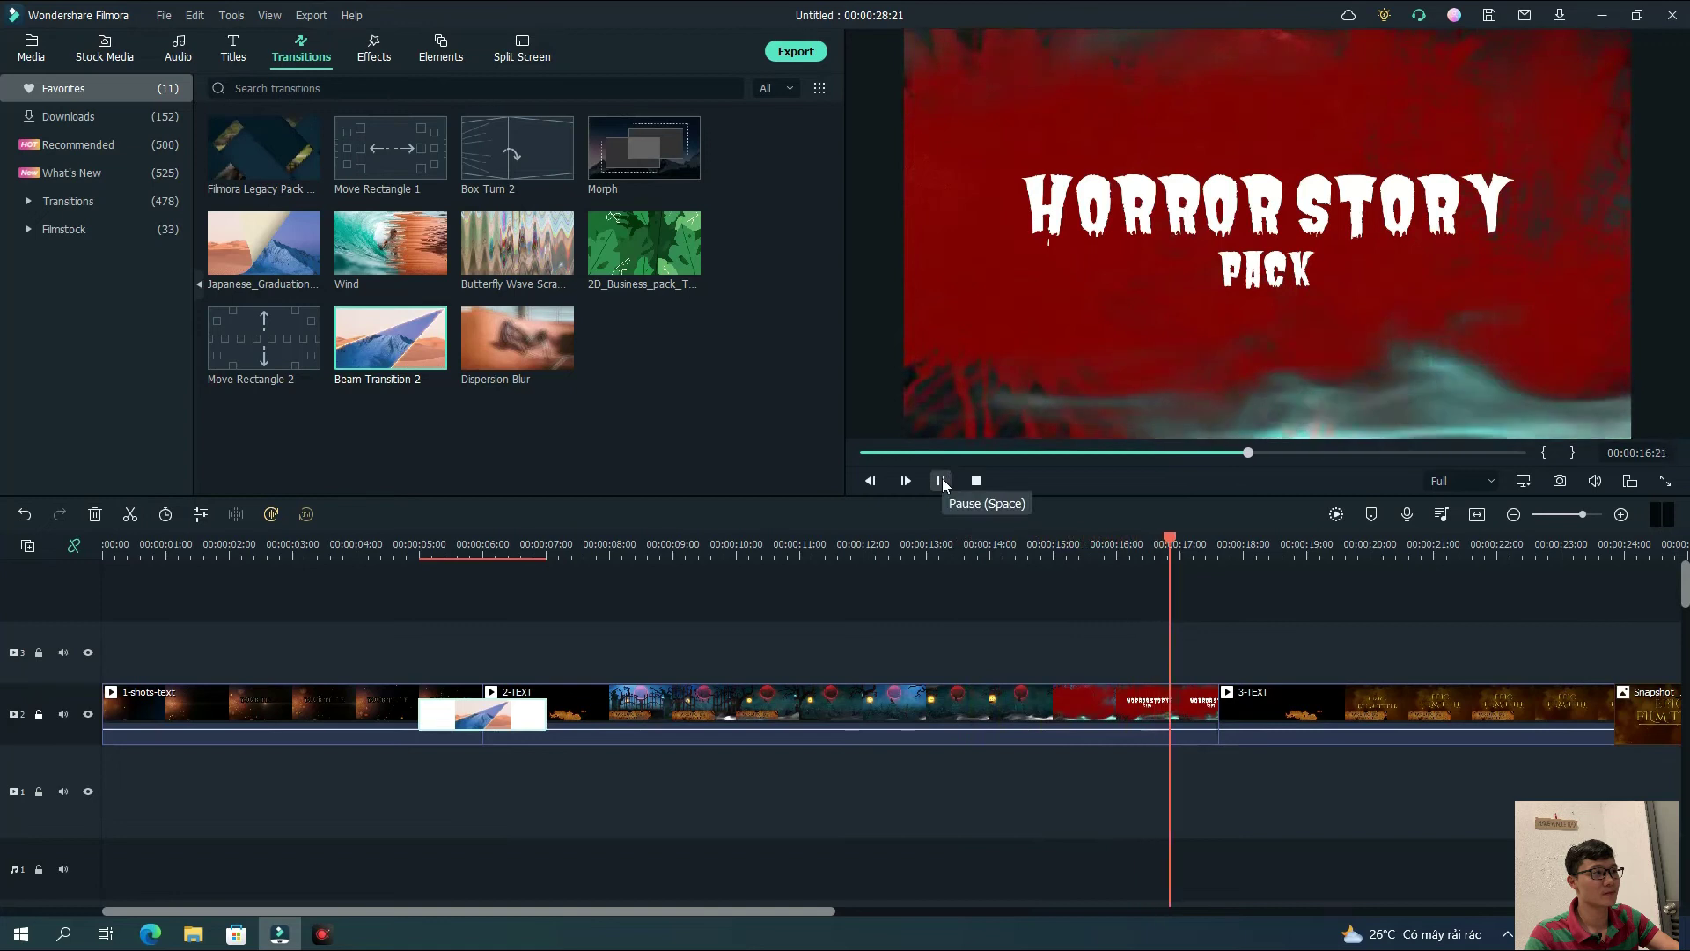
{"action": "left_click", "coordinate": [941, 481]}
{"action": "left_click_drag", "start_coordinate": [1190, 537], "coordinate": [1369, 616]}
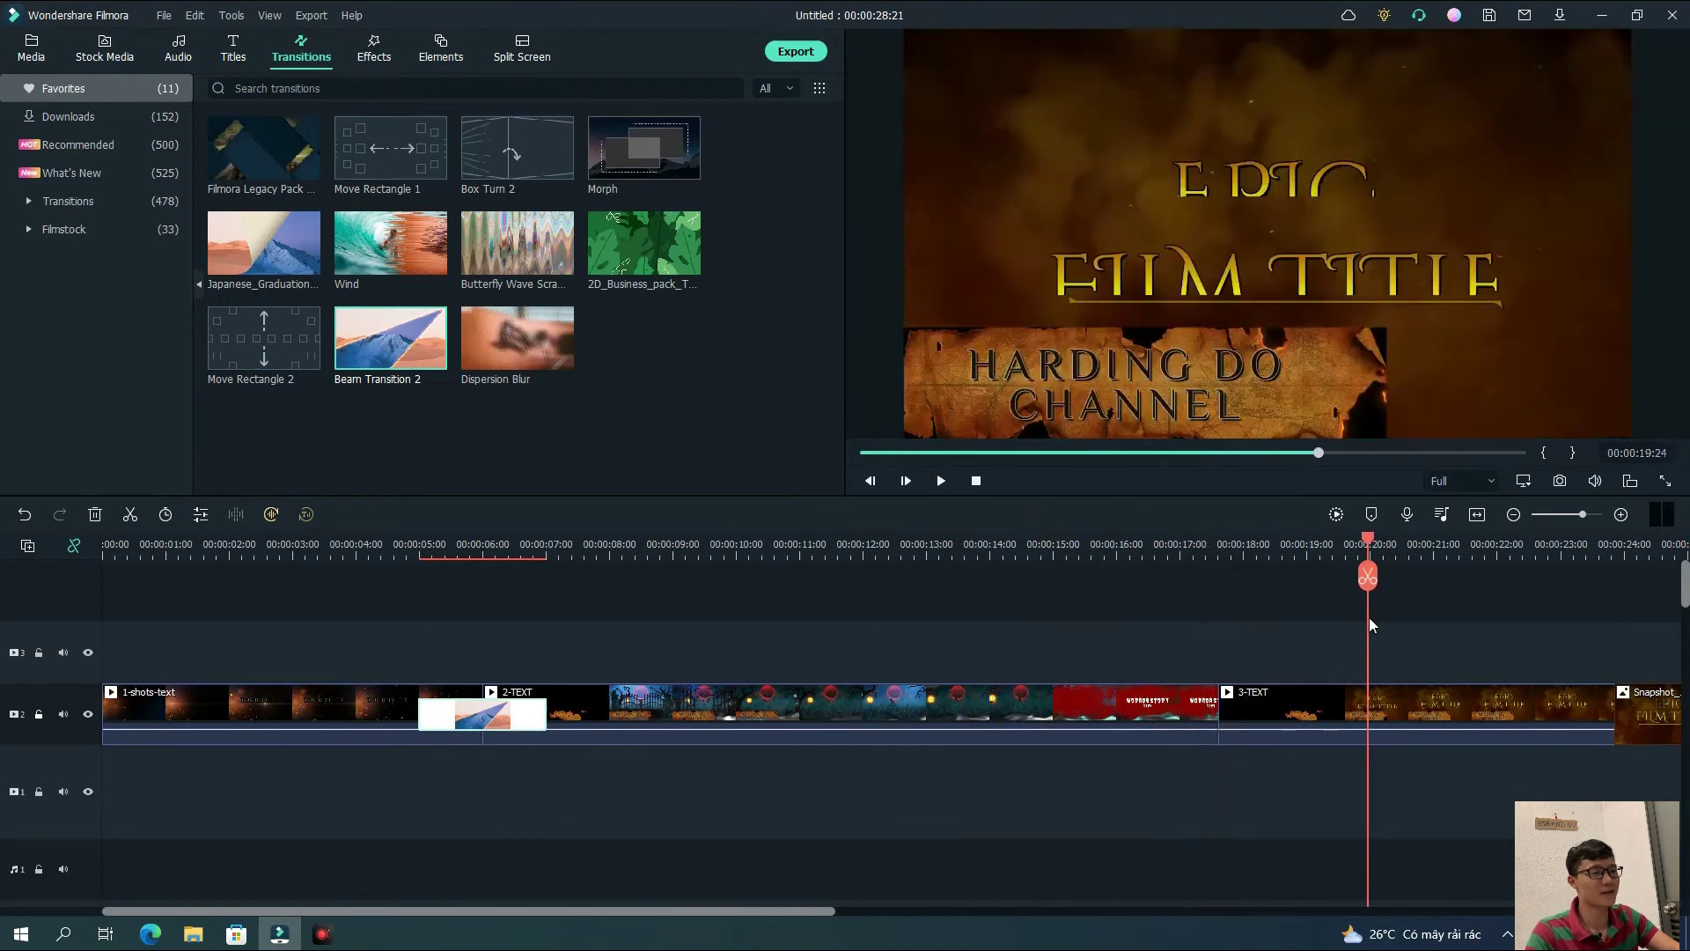
{"action": "left_click_drag", "start_coordinate": [783, 911], "coordinate": [1022, 911]}
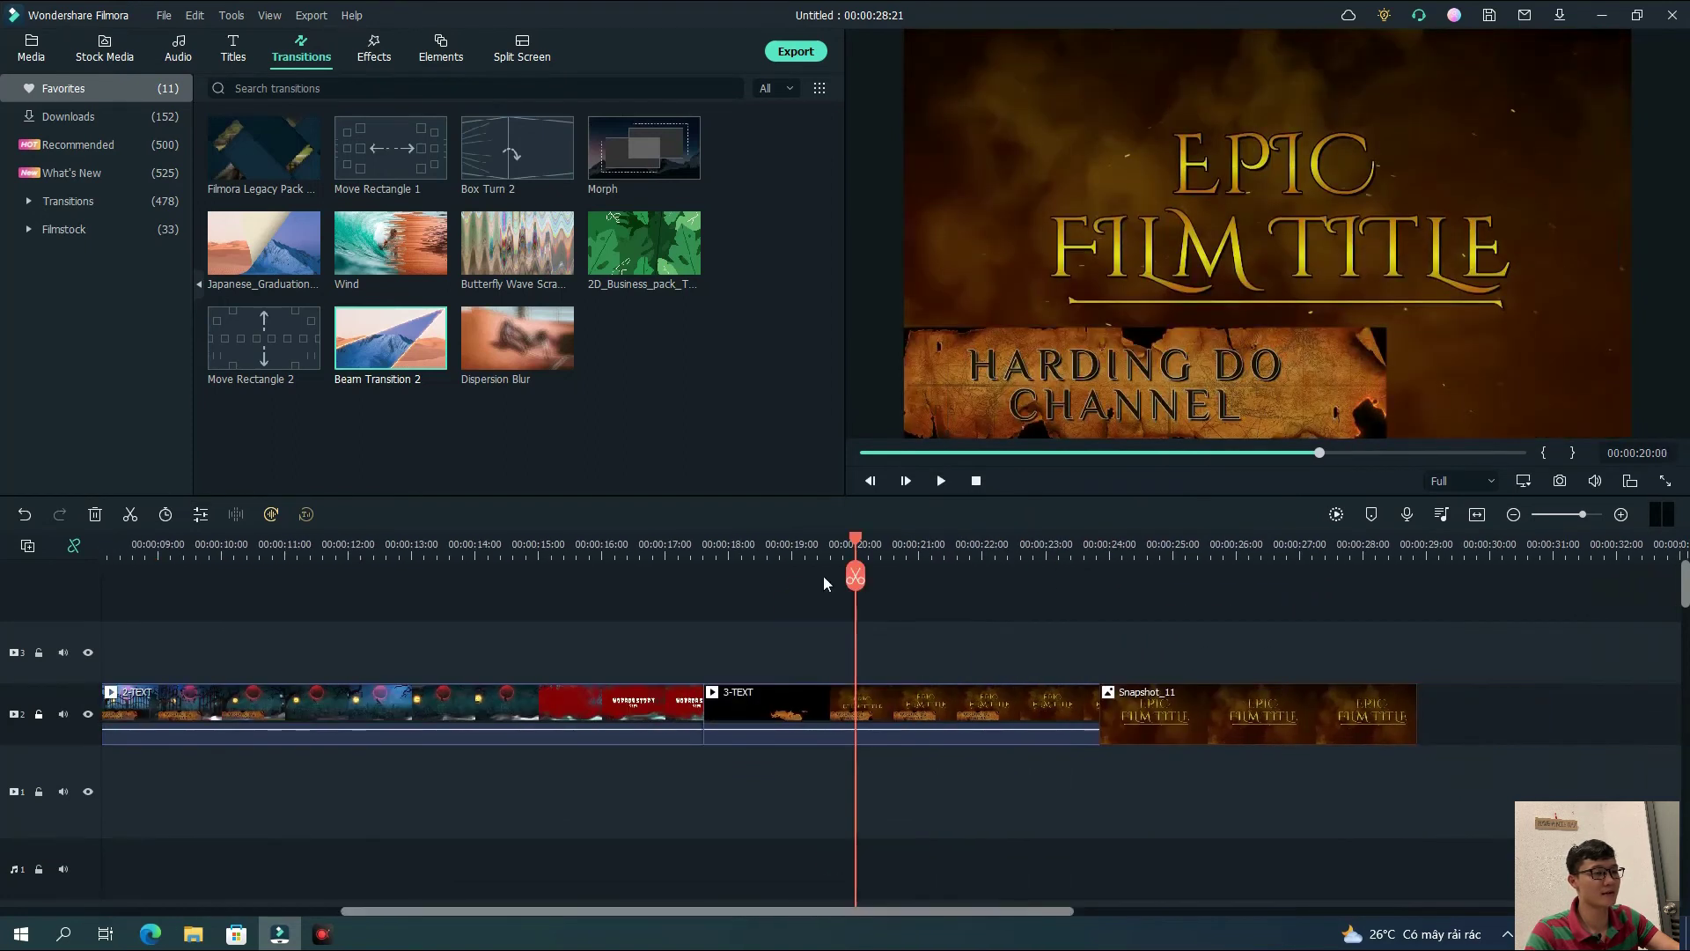
Apply the favorite Dispersion Blur transition at the start of the snapshot clip after 3-TEXT and preview it
{"action": "left_click_drag", "start_coordinate": [856, 540], "coordinate": [1056, 588]}
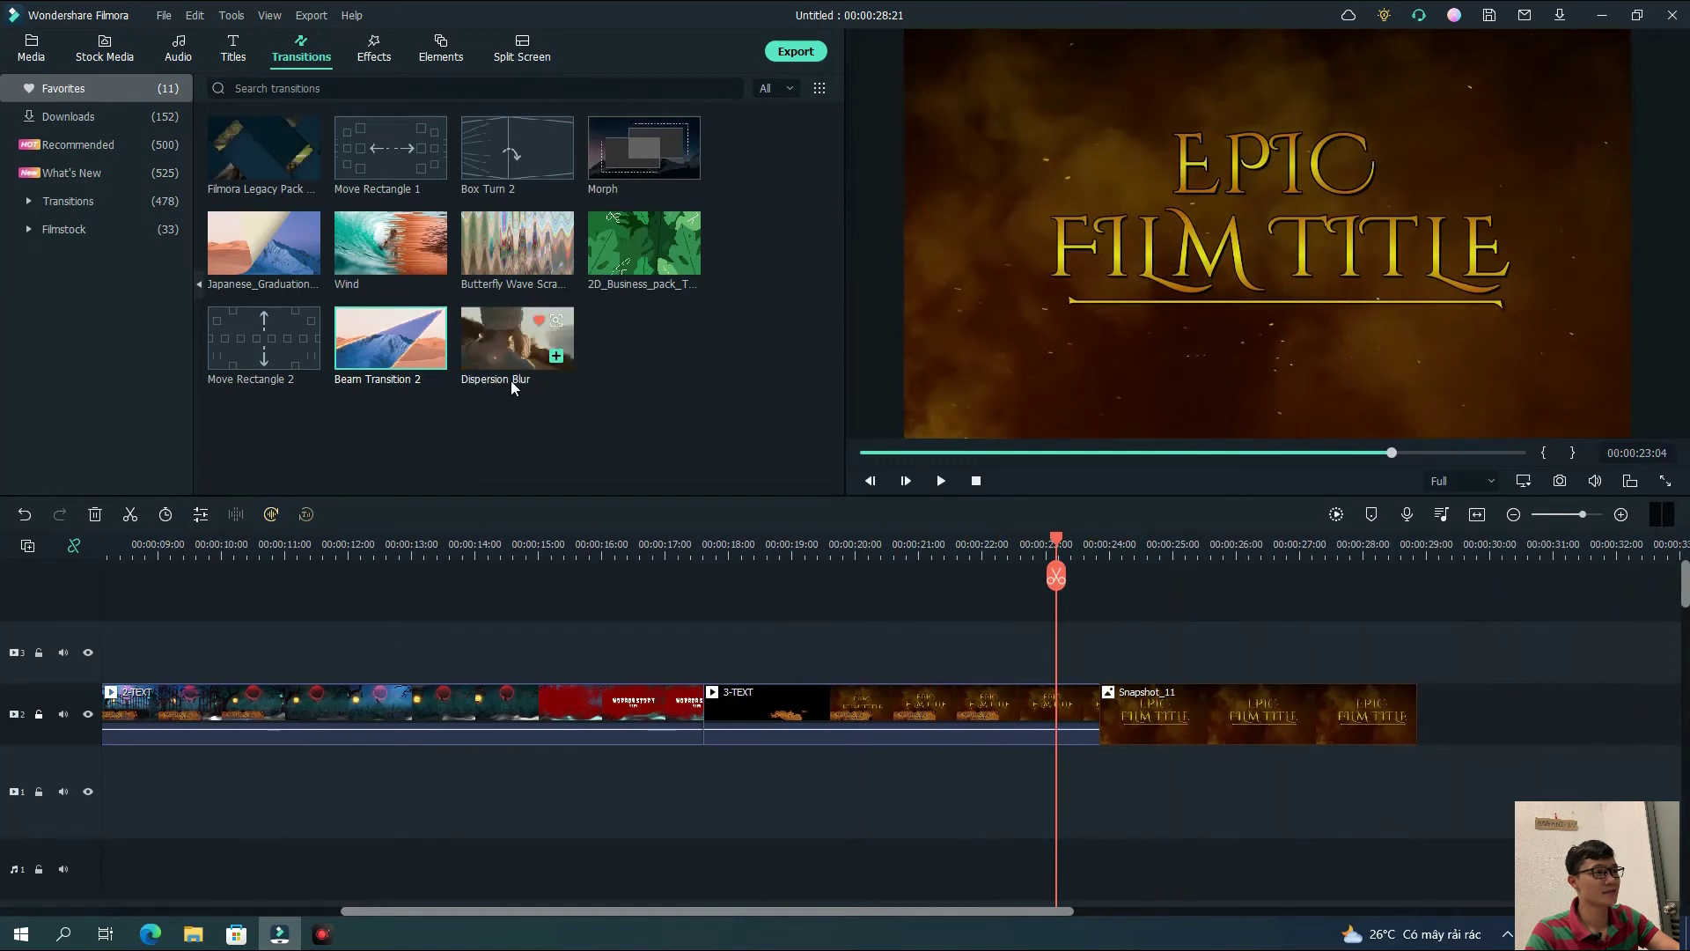
{"action": "left_click_drag", "start_coordinate": [520, 357], "coordinate": [1114, 713]}
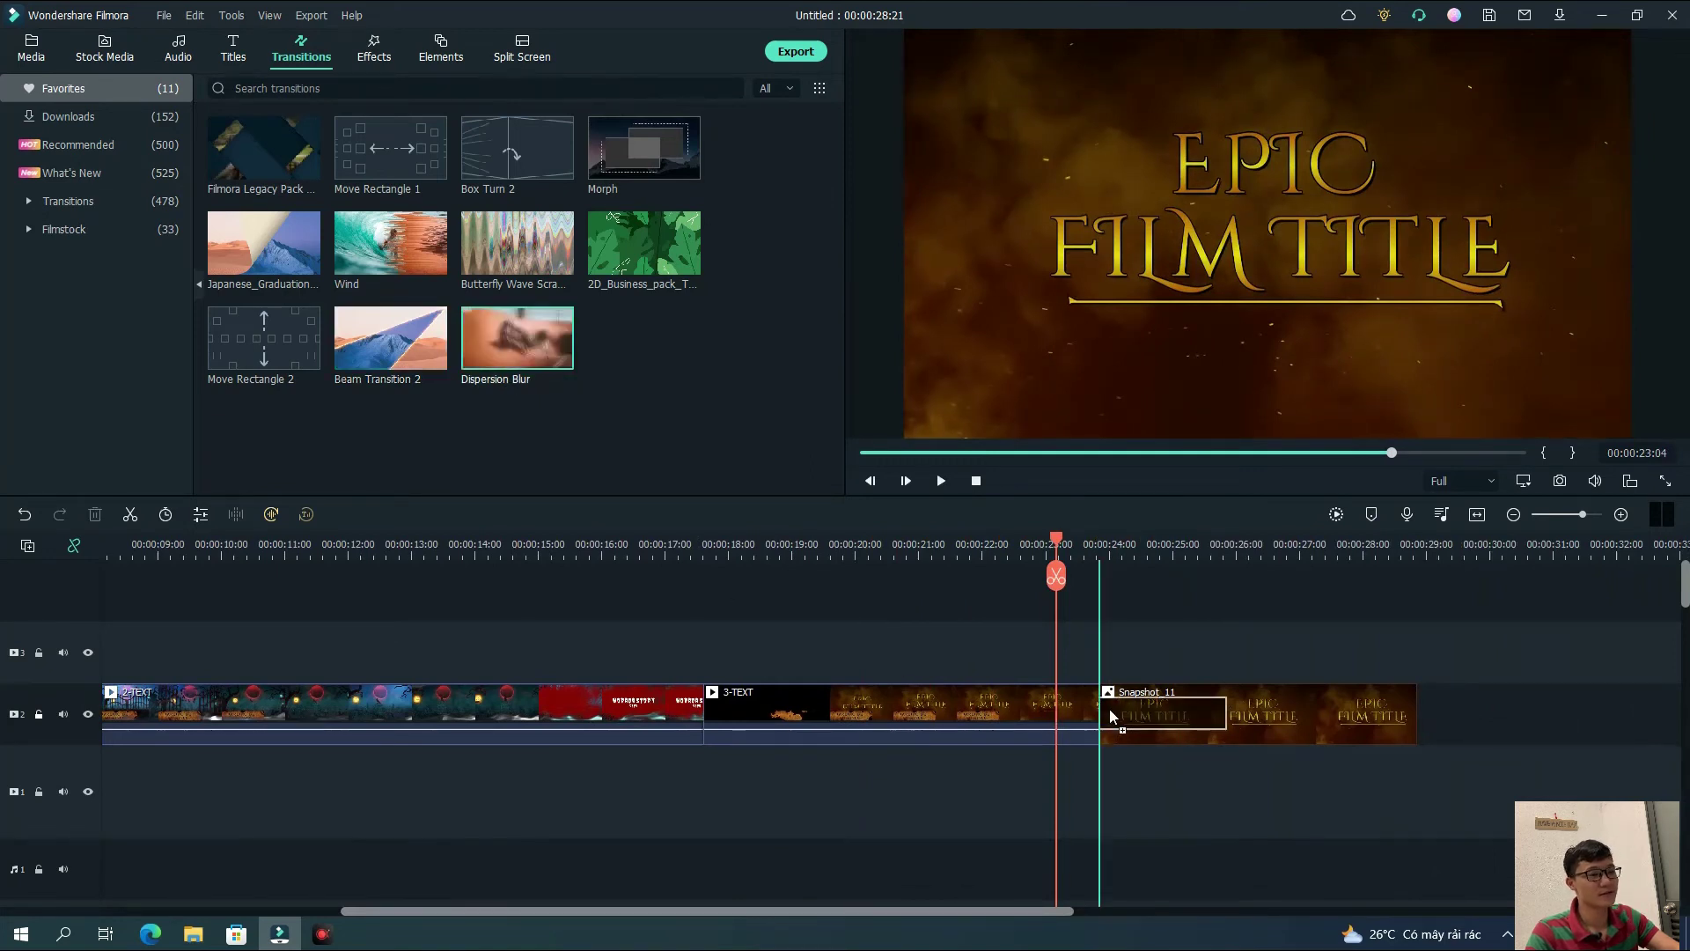
{"action": "left_click", "coordinate": [941, 482]}
{"action": "left_click", "coordinate": [1203, 707]}
{"action": "left_click", "coordinate": [1236, 724]}
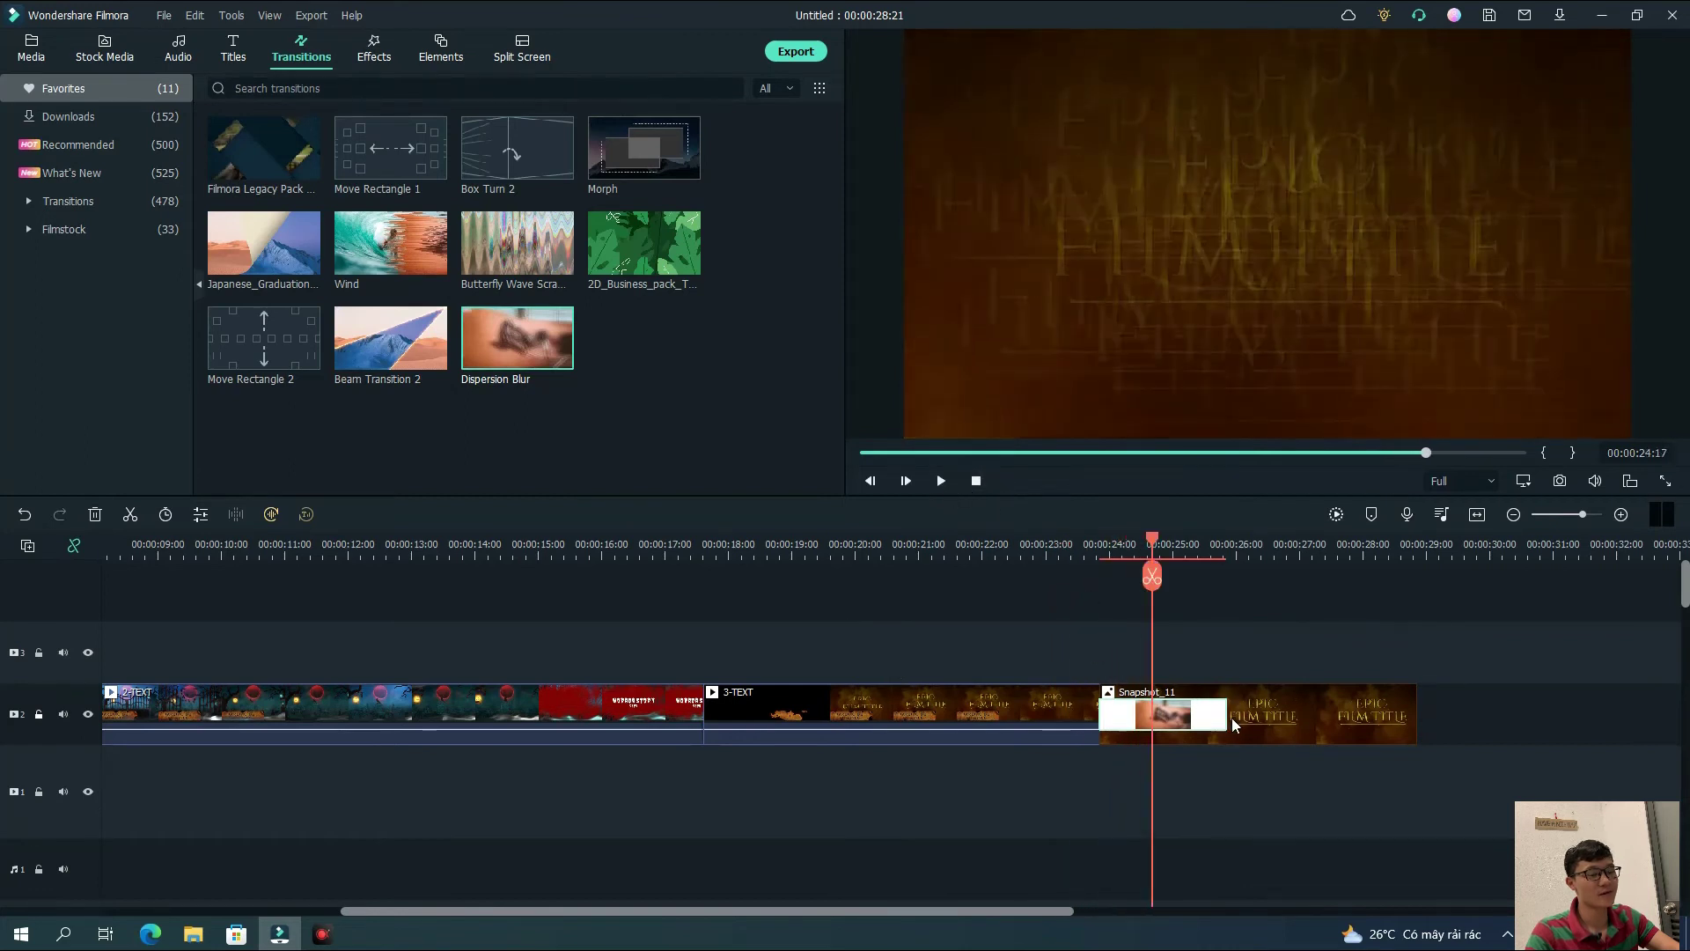
Extend the Dispersion Blur transition to the end of the snapshot clip and play the result
{"action": "left_click_drag", "start_coordinate": [1238, 730], "coordinate": [1414, 720]}
{"action": "left_click_drag", "start_coordinate": [1158, 549], "coordinate": [1060, 565]}
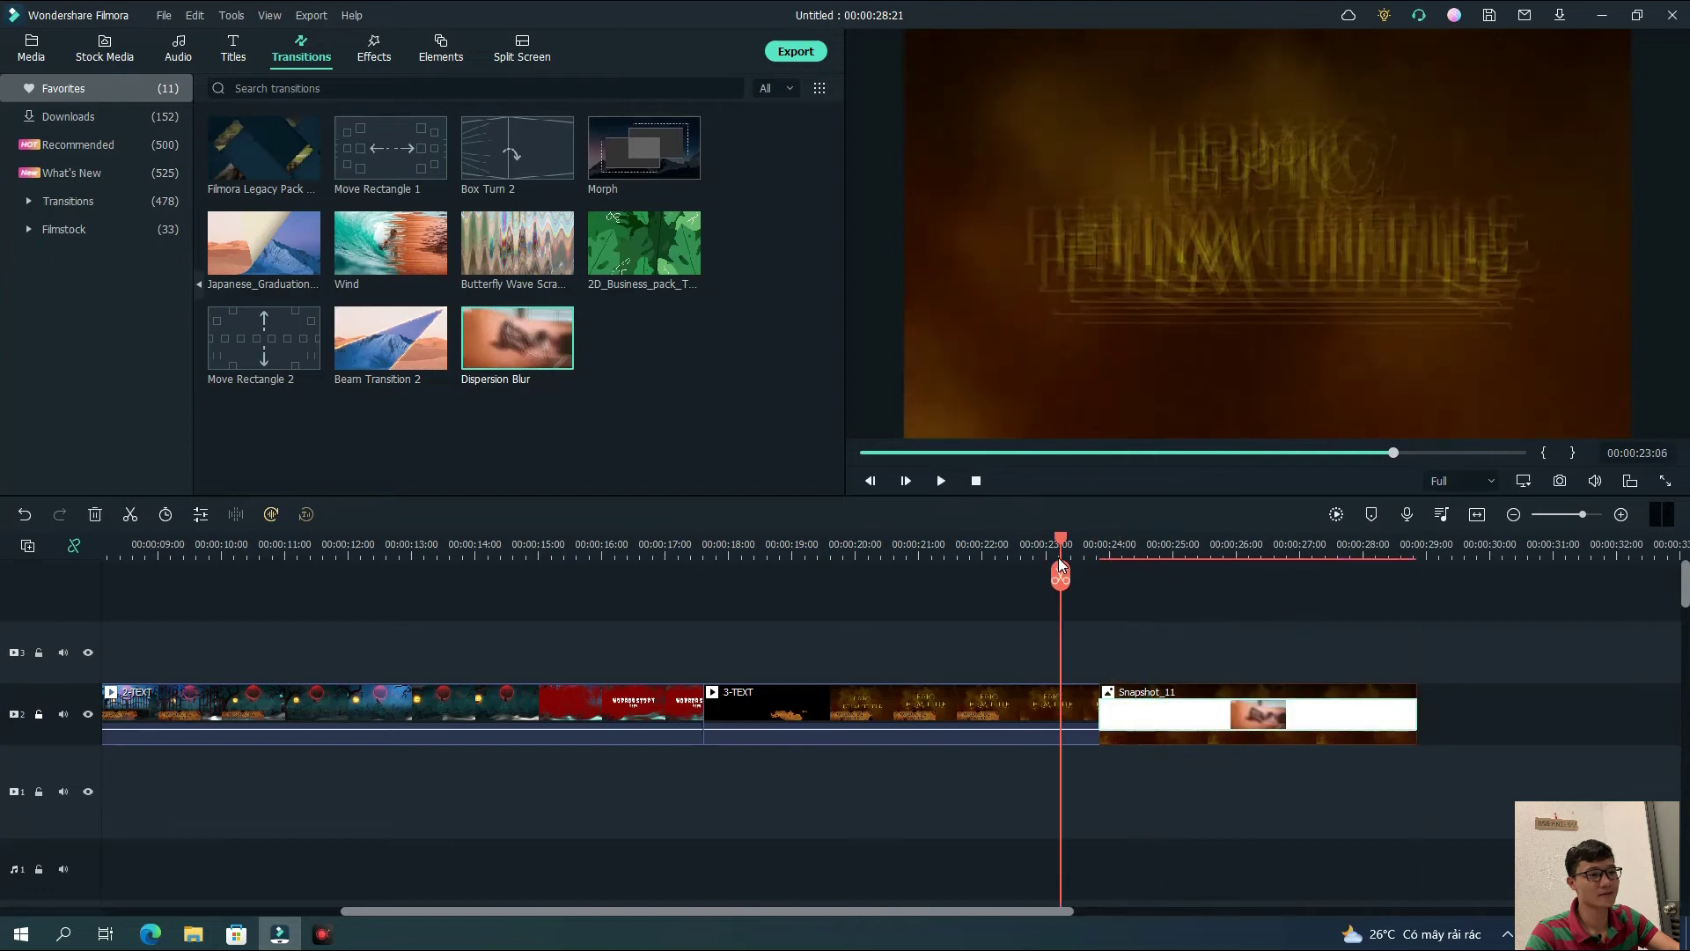
{"action": "left_click", "coordinate": [940, 480]}
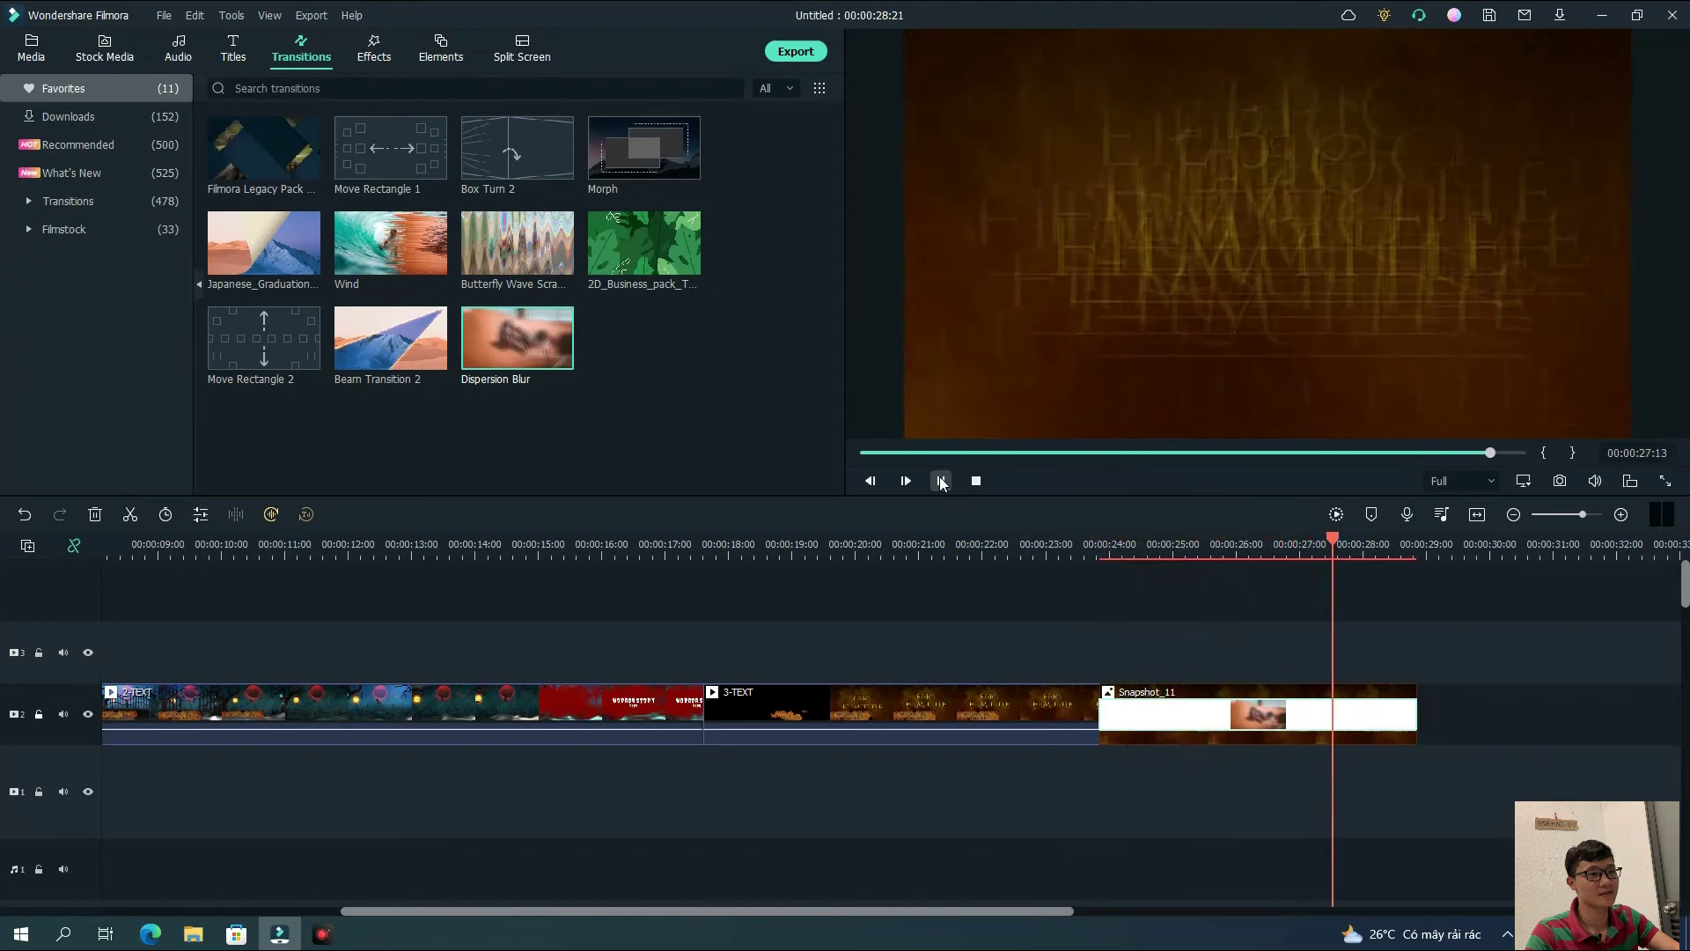
{"action": "left_click", "coordinate": [941, 480]}
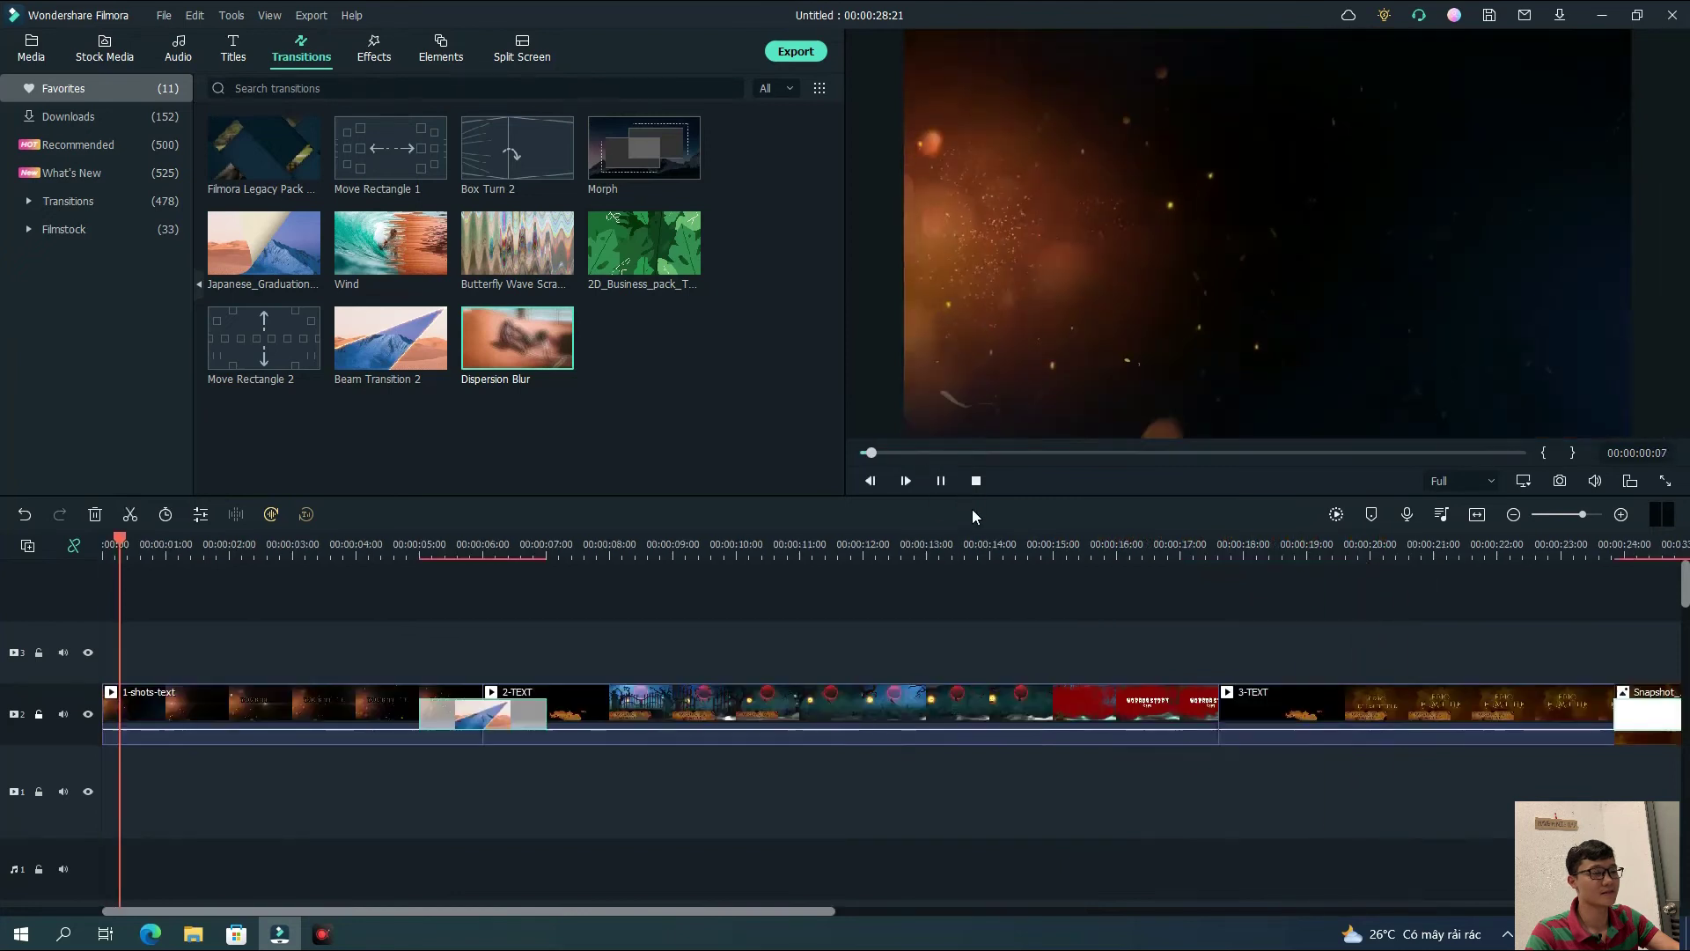
Return the playhead to the start of the timeline and display the downloaded audio collection
{"action": "left_click", "coordinate": [1130, 695]}
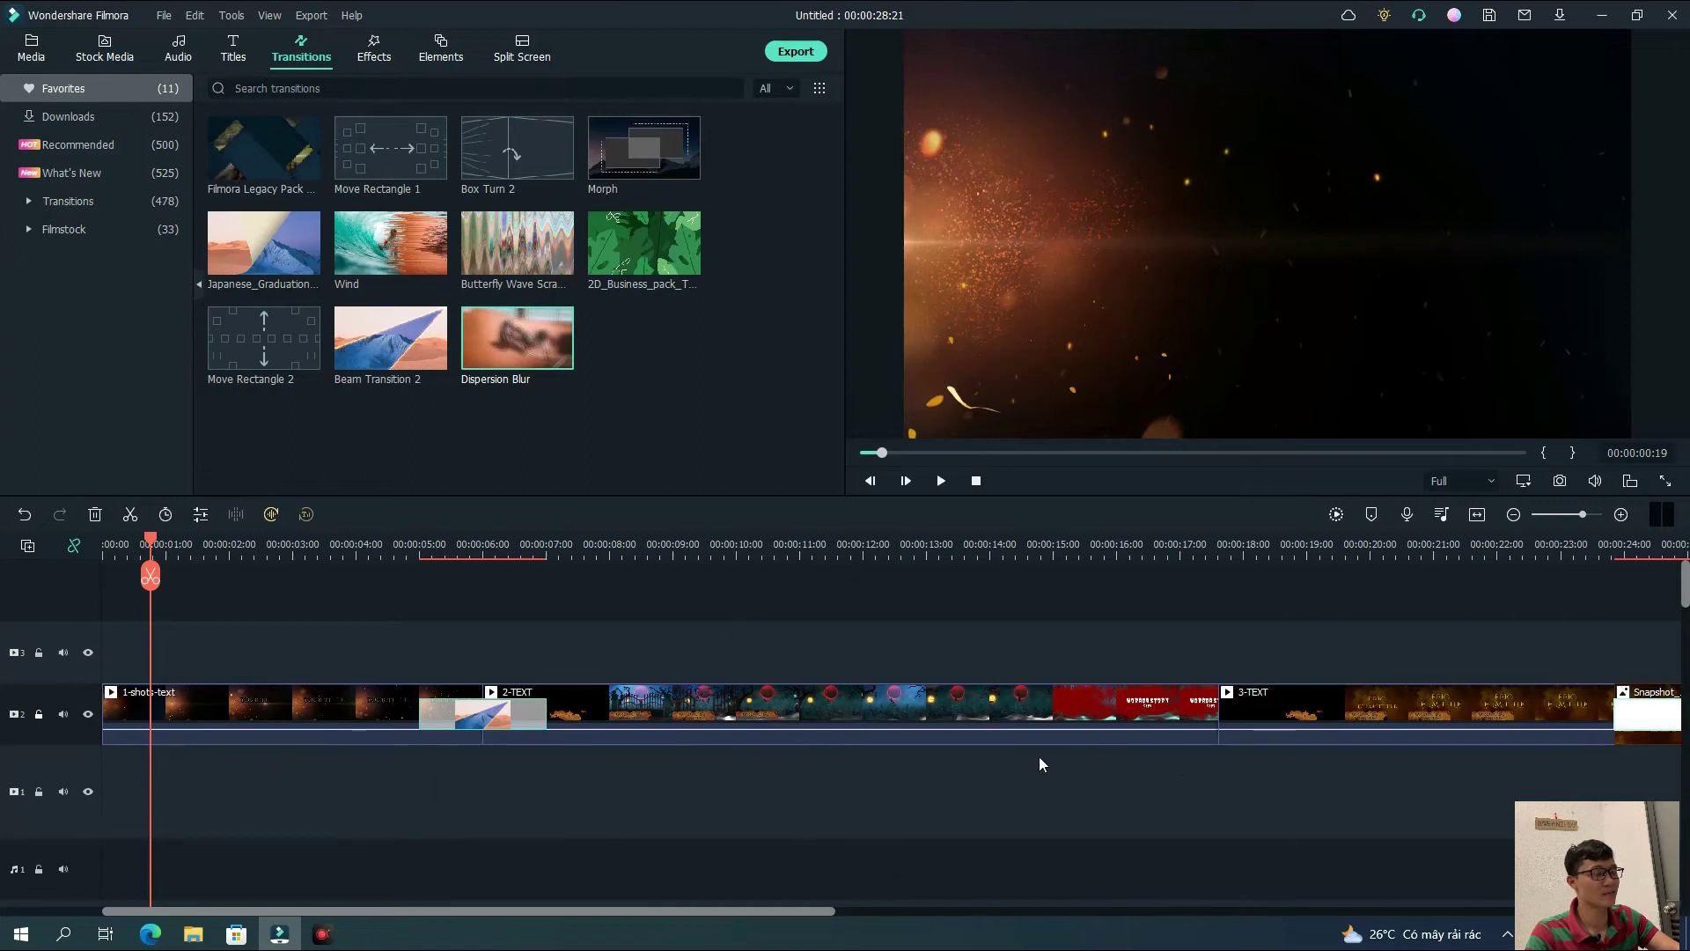
{"action": "left_click_drag", "start_coordinate": [223, 557], "coordinate": [3, 697]}
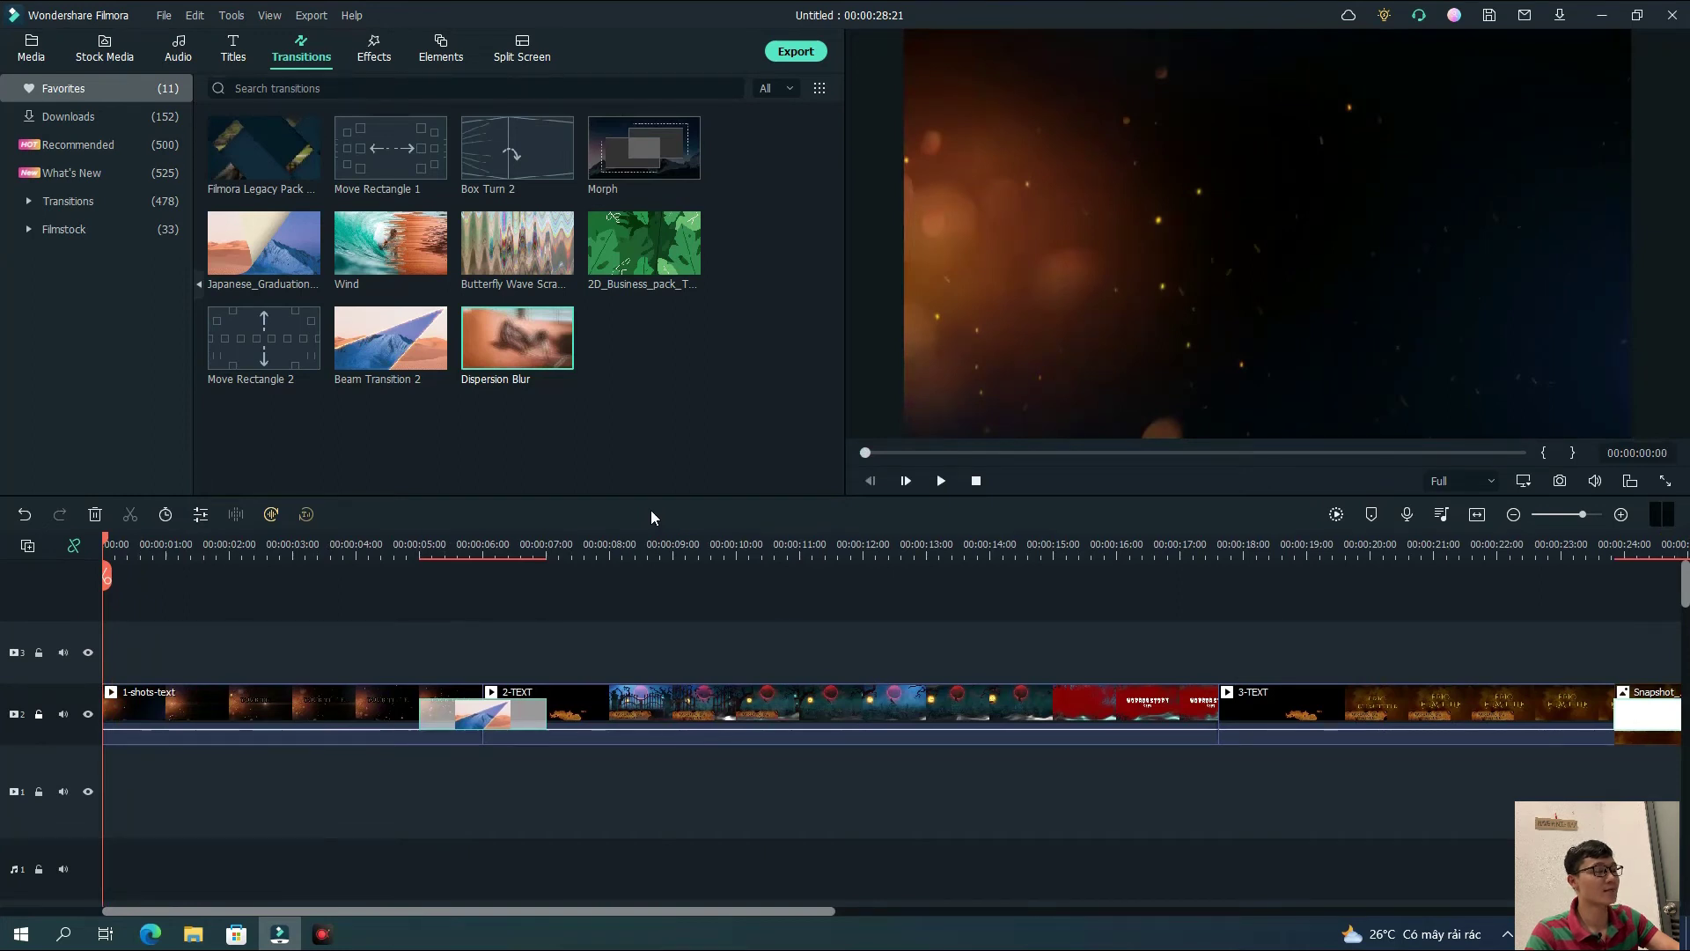
{"action": "left_click", "coordinate": [189, 54]}
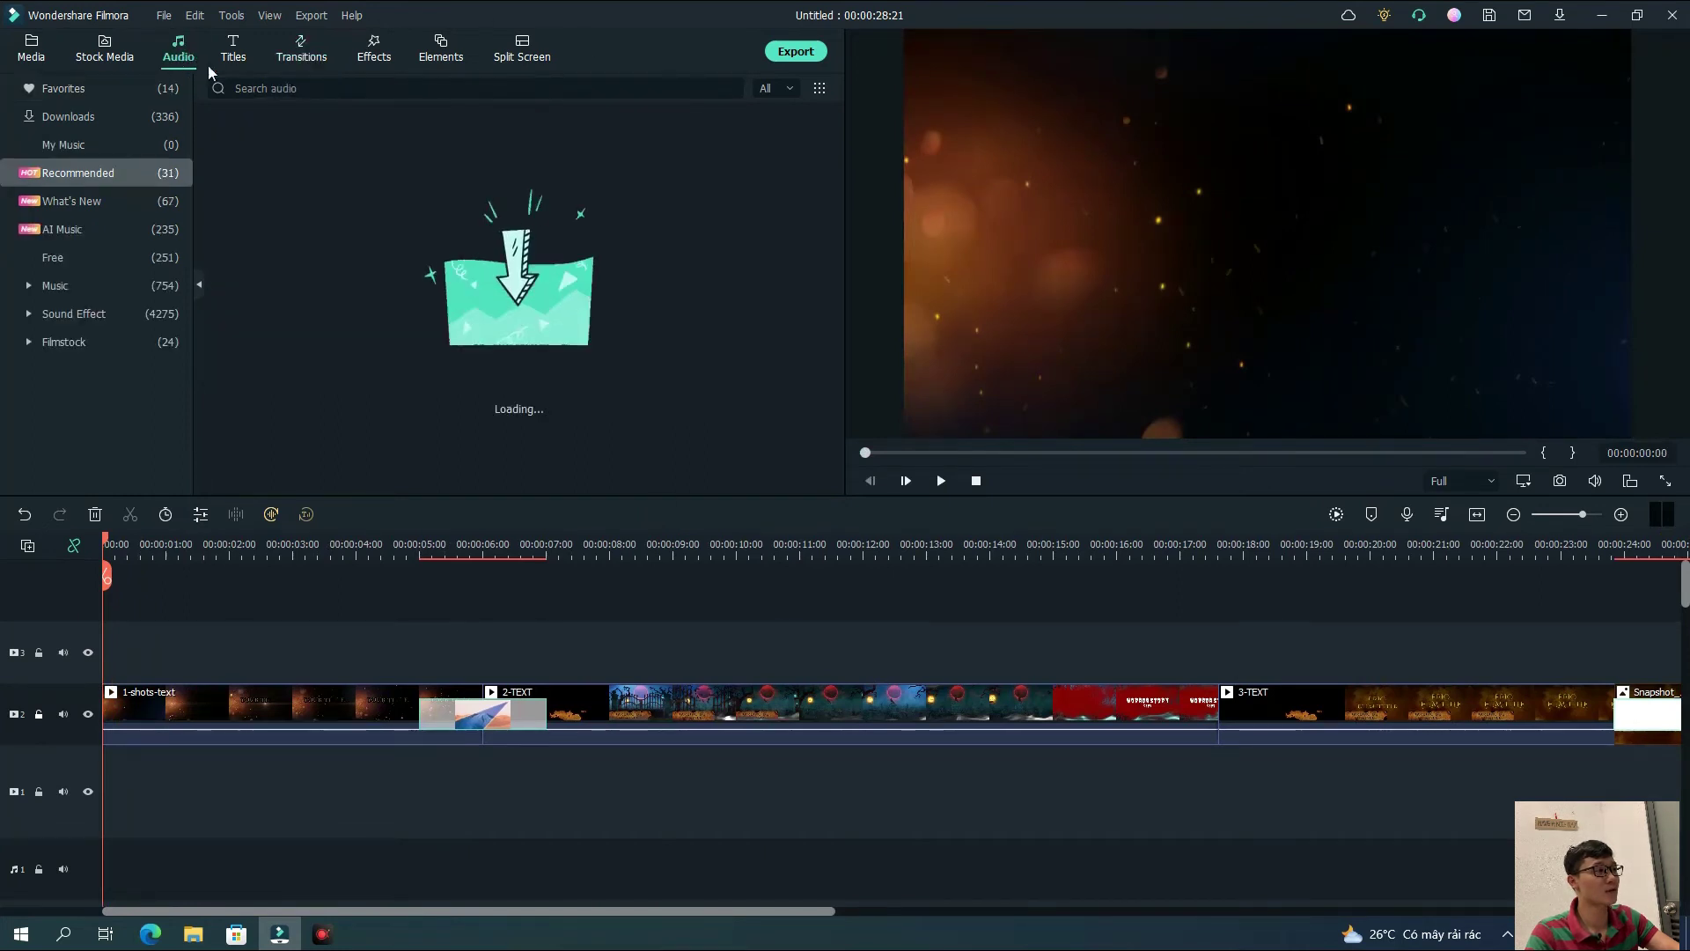
{"action": "left_click", "coordinate": [139, 113]}
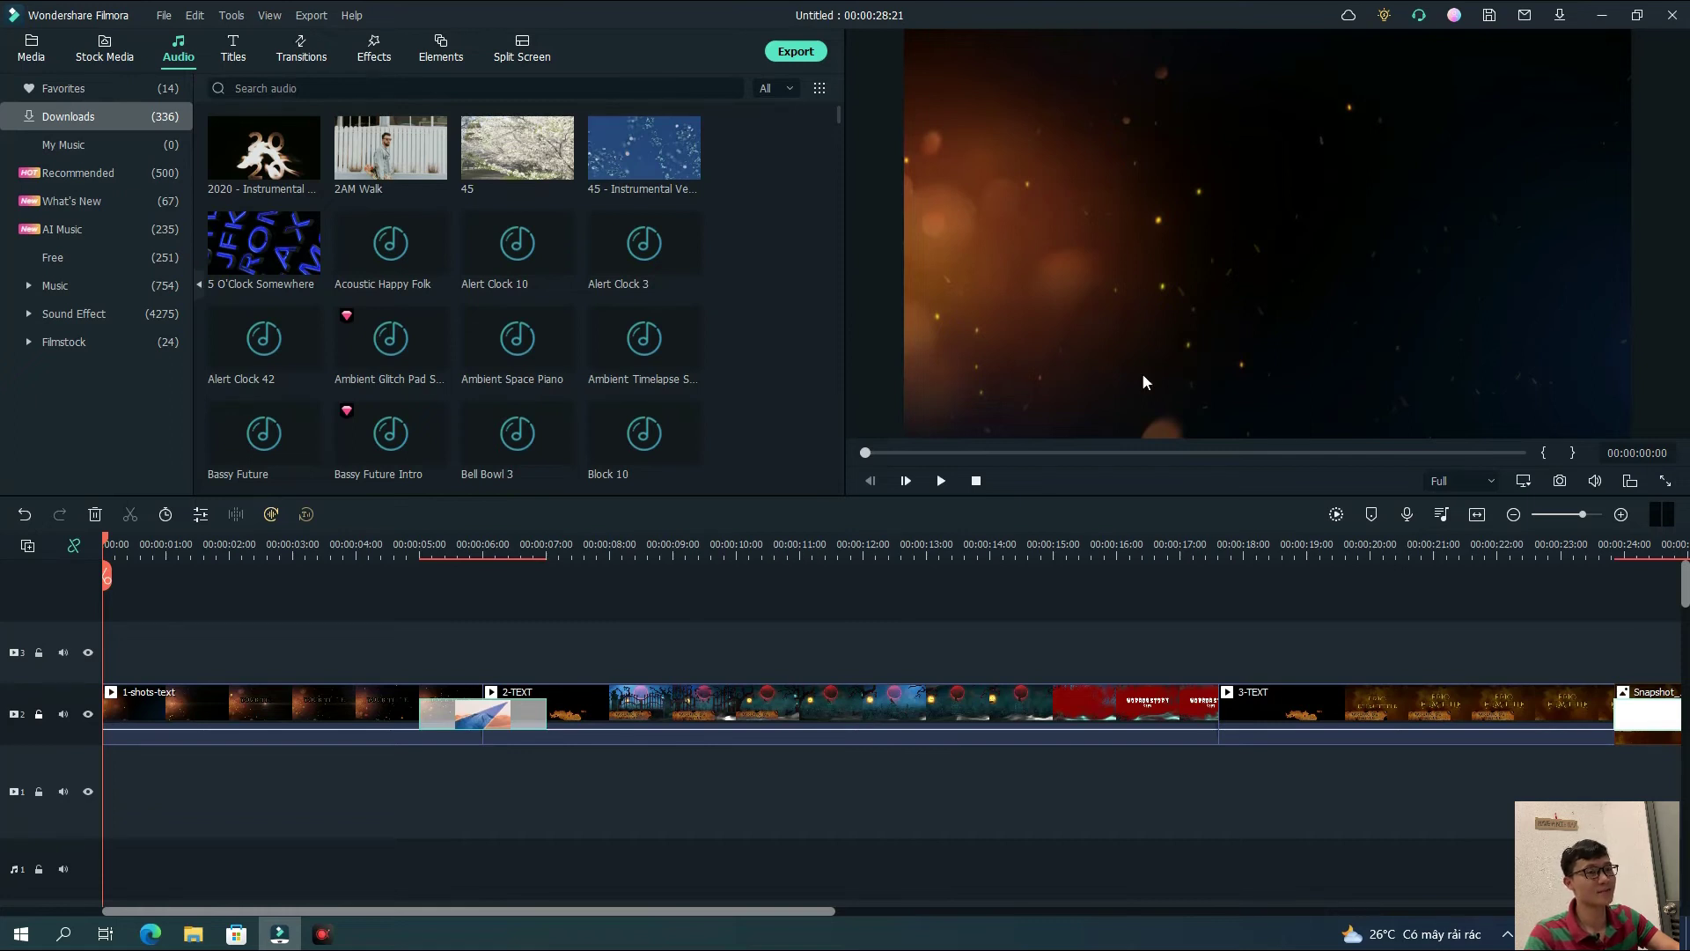
Close the untitled project without saving its changes and exit the start window
{"action": "left_click", "coordinate": [1672, 15]}
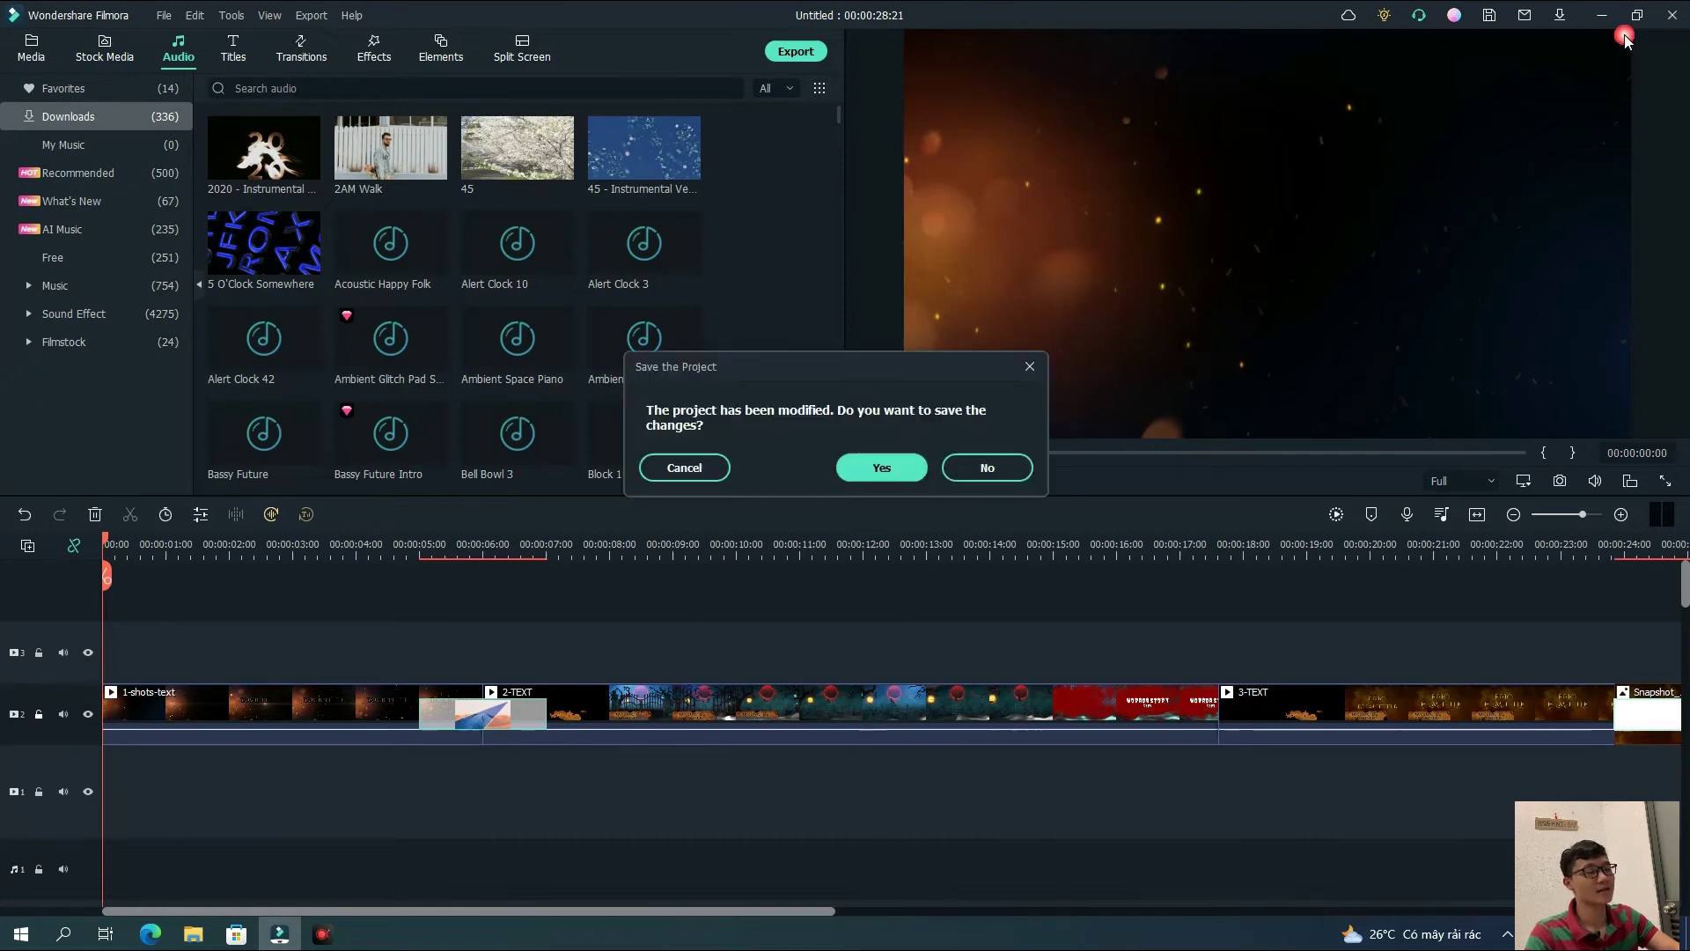
{"action": "left_click", "coordinate": [1005, 473]}
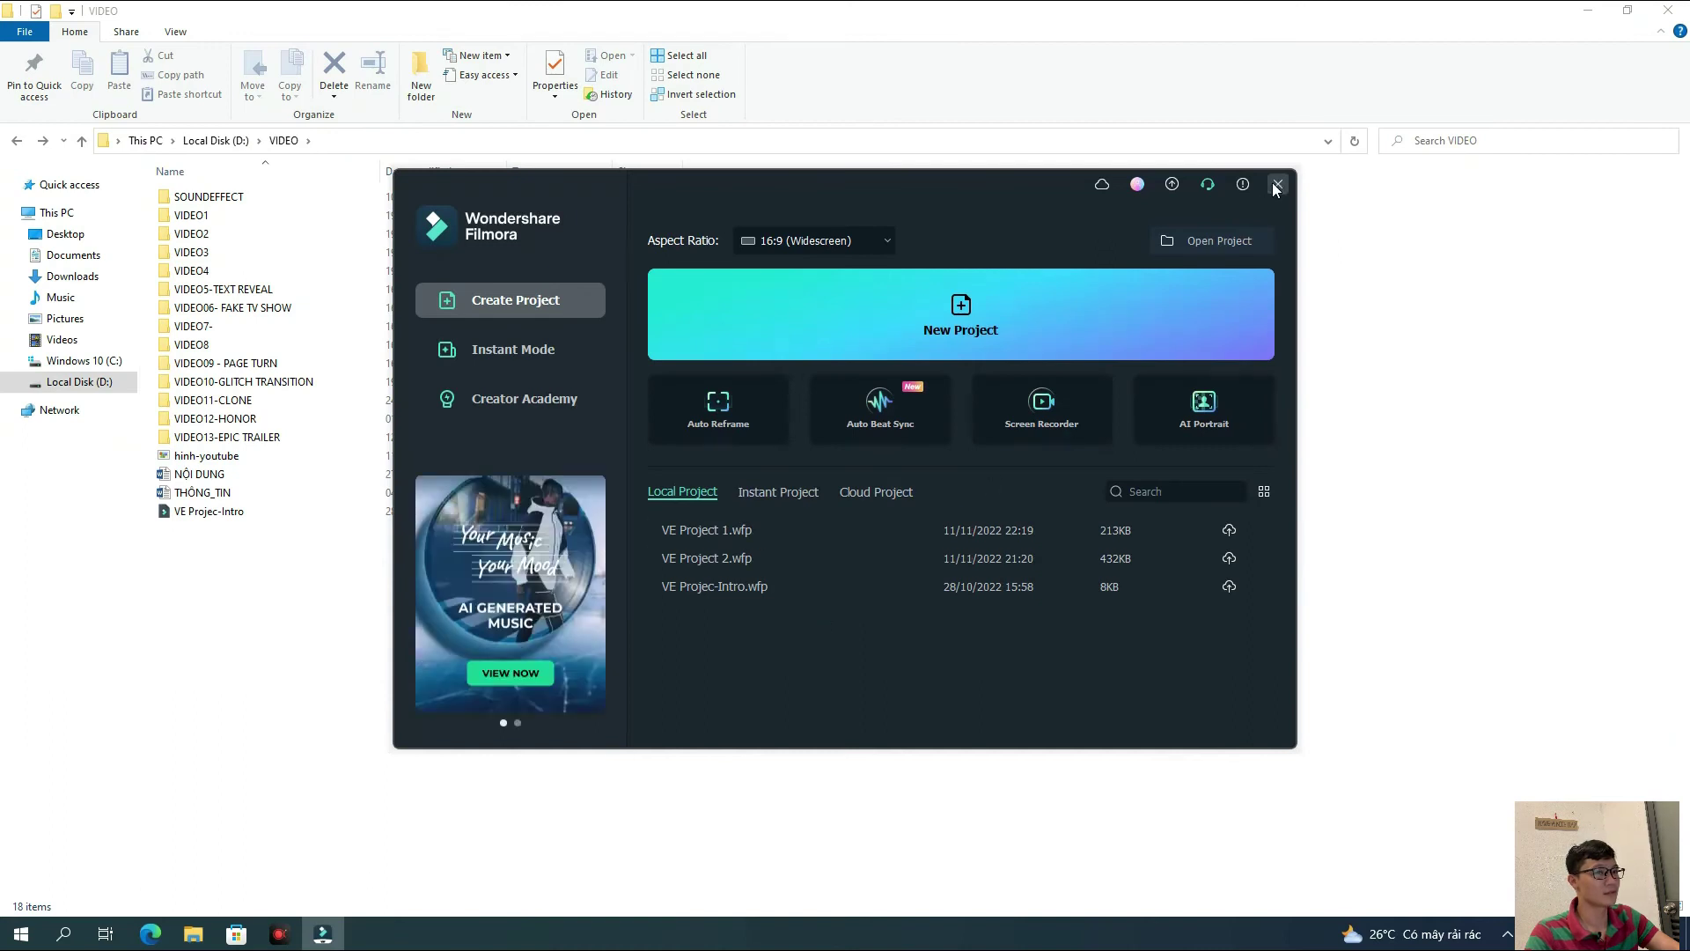
{"action": "left_click", "coordinate": [1275, 185]}
Switch to the VIDEO13-EPIC TRAILER folder in File Explorer and open VE Project 2 from its New folder
{"action": "mouse_move", "coordinate": [193, 933]}
{"action": "left_click", "coordinate": [143, 898]}
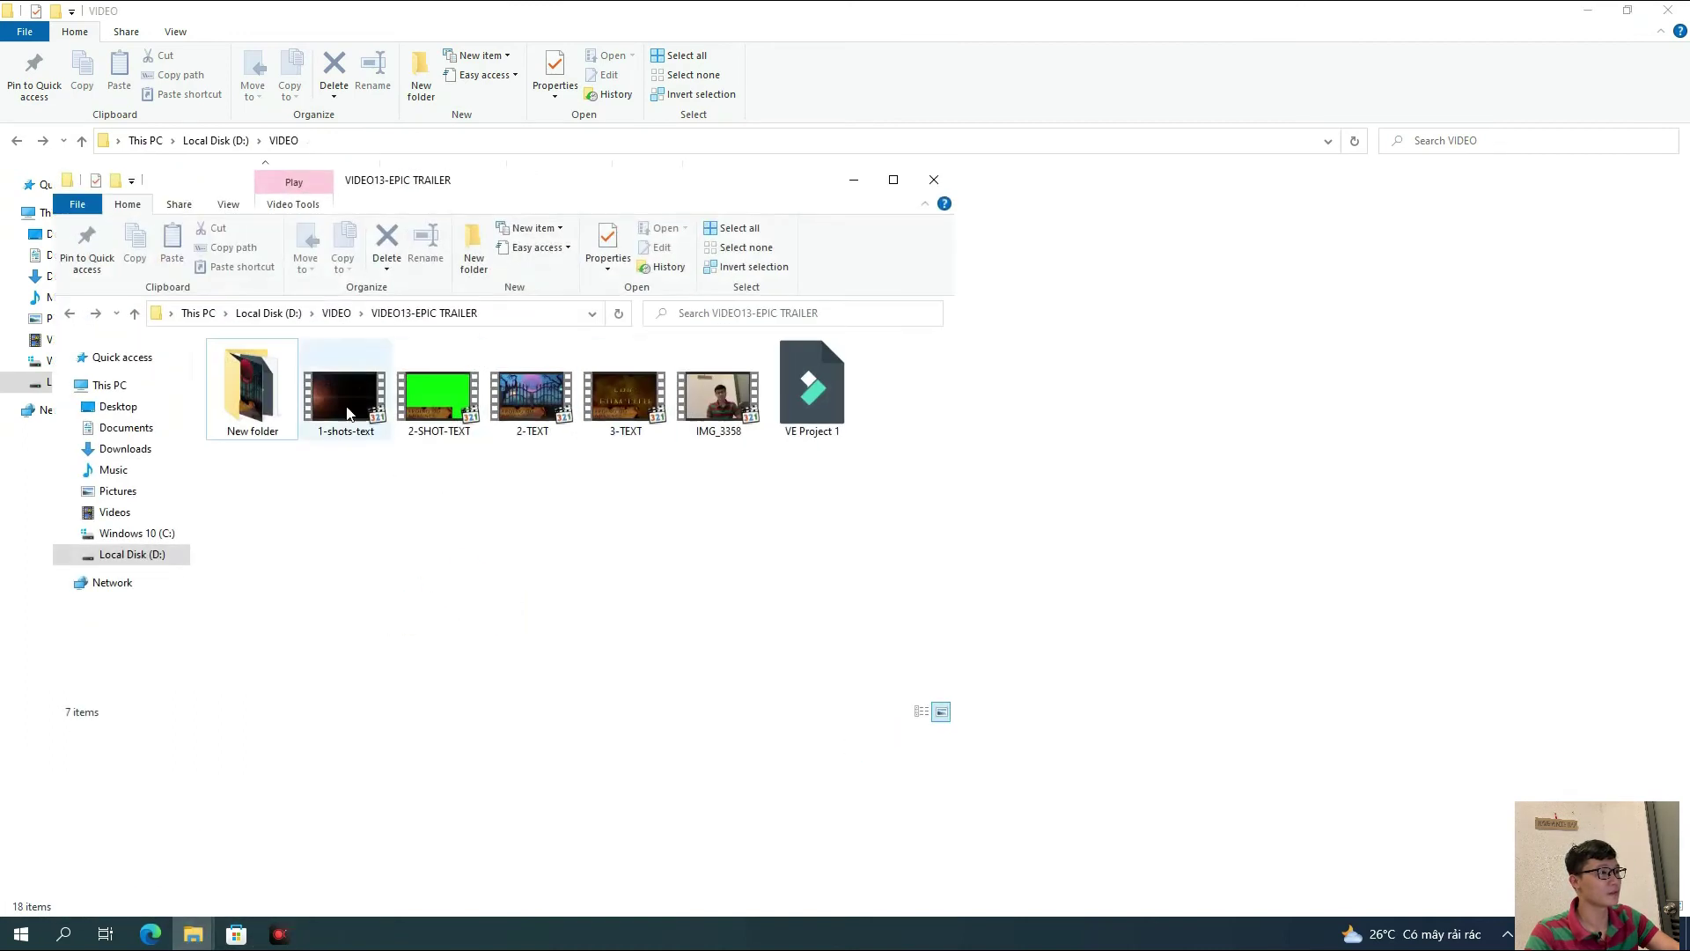
{"action": "double_click", "coordinate": [252, 387]}
{"action": "double_click", "coordinate": [630, 429]}
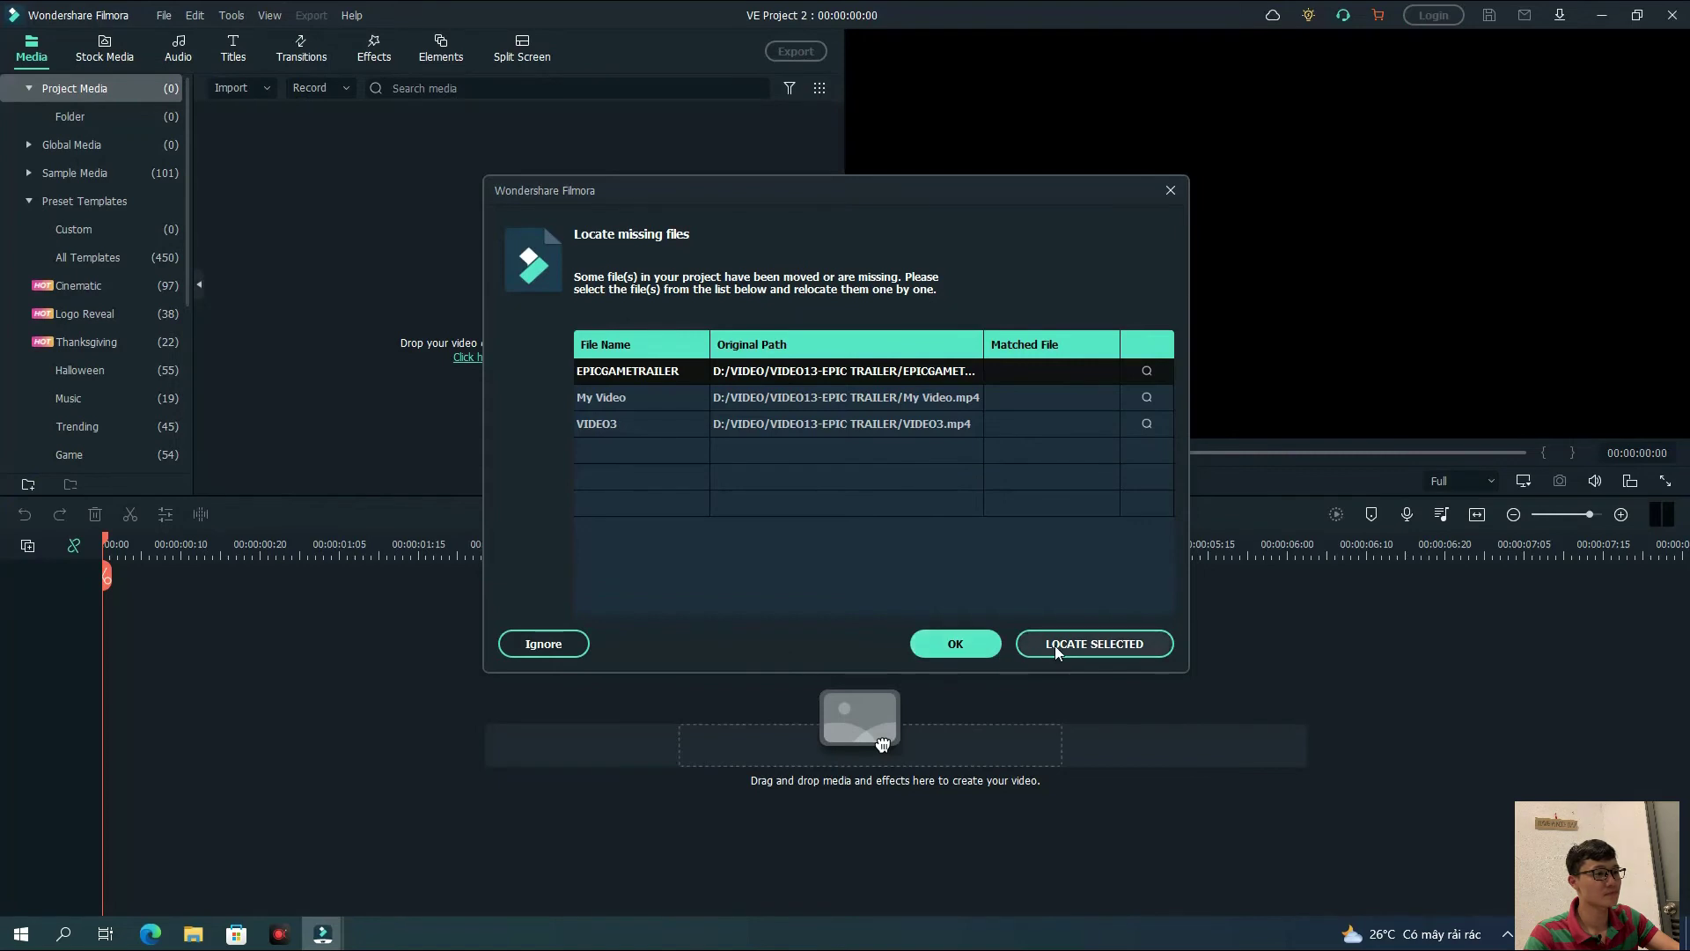
Relocate the missing EPICGAMETRAILER, My Video and VIDEO3 media from New folder and finish loading the project
{"action": "left_click", "coordinate": [1057, 647]}
{"action": "double_click", "coordinate": [687, 339]}
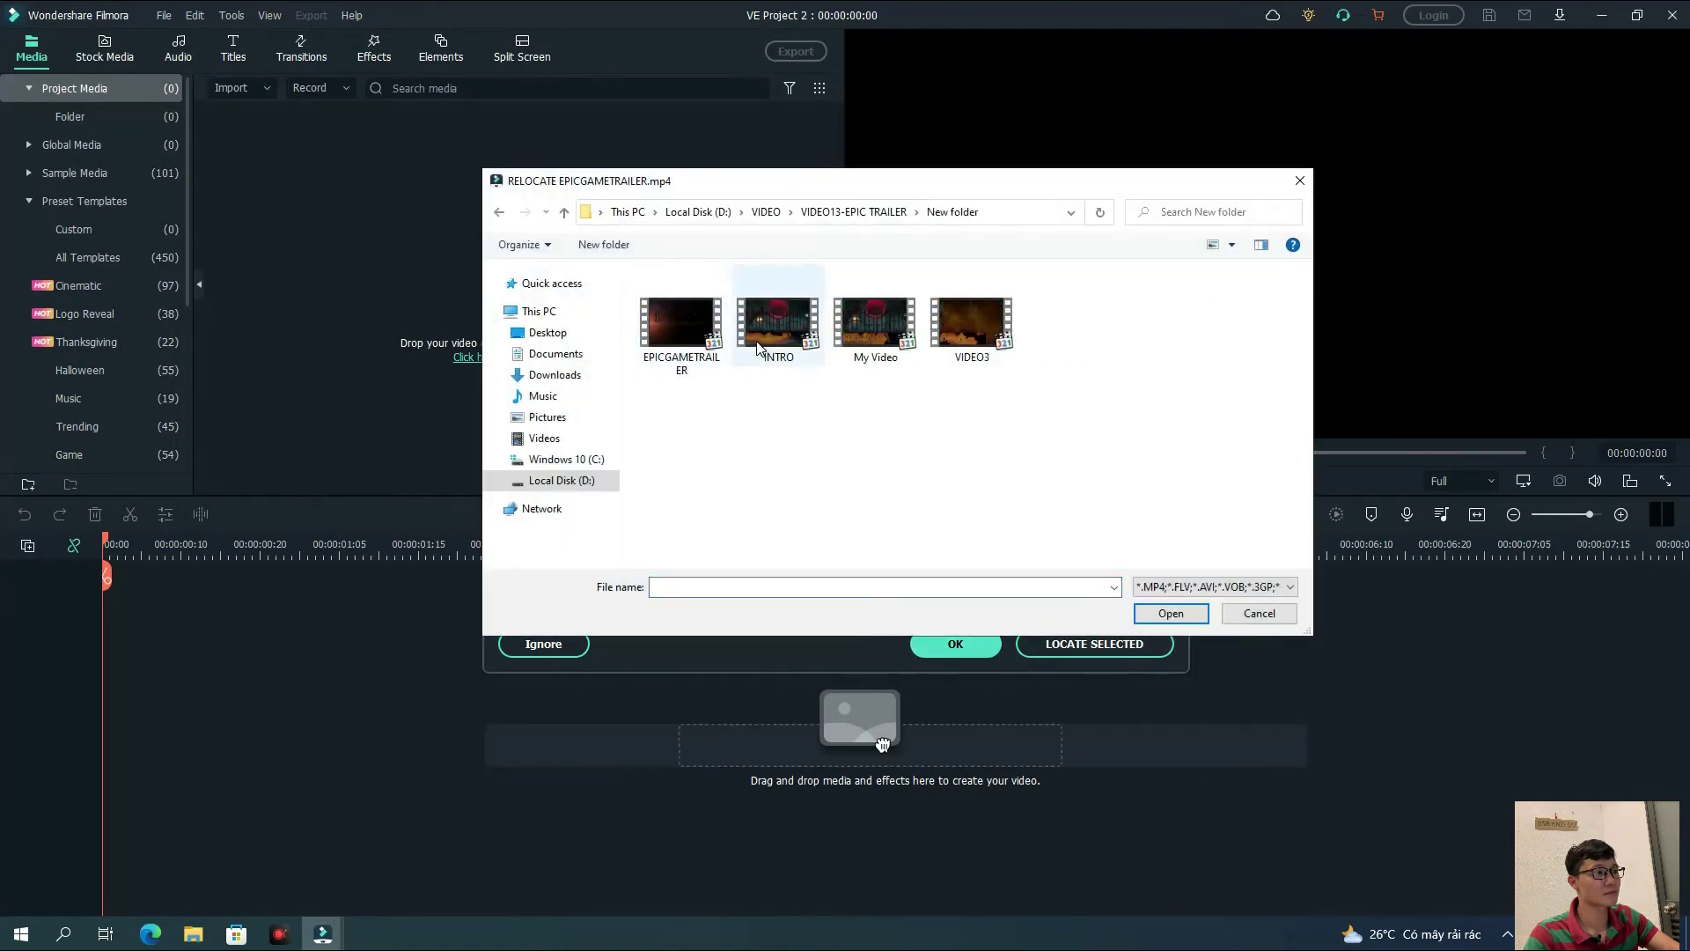
{"action": "double_click", "coordinate": [686, 342]}
{"action": "left_click", "coordinate": [1095, 643]}
{"action": "left_click", "coordinate": [759, 342]}
{"action": "double_click", "coordinate": [682, 322]}
{"action": "double_click", "coordinate": [687, 339]}
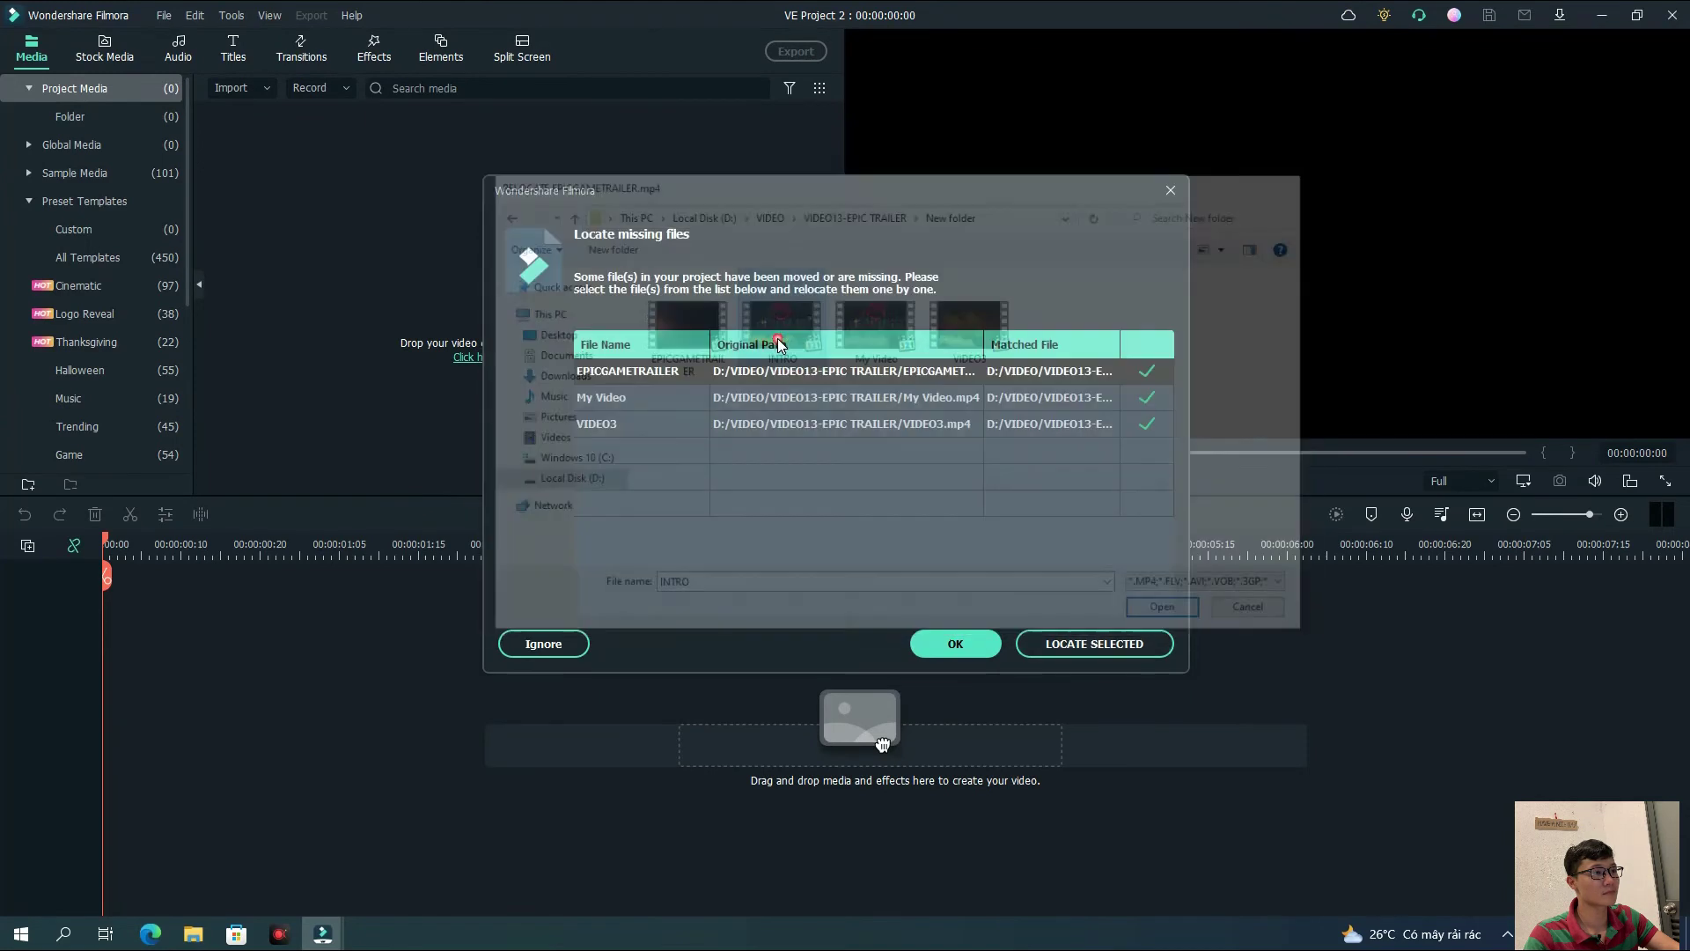
{"action": "left_click", "coordinate": [1094, 643]}
{"action": "double_click", "coordinate": [682, 321]}
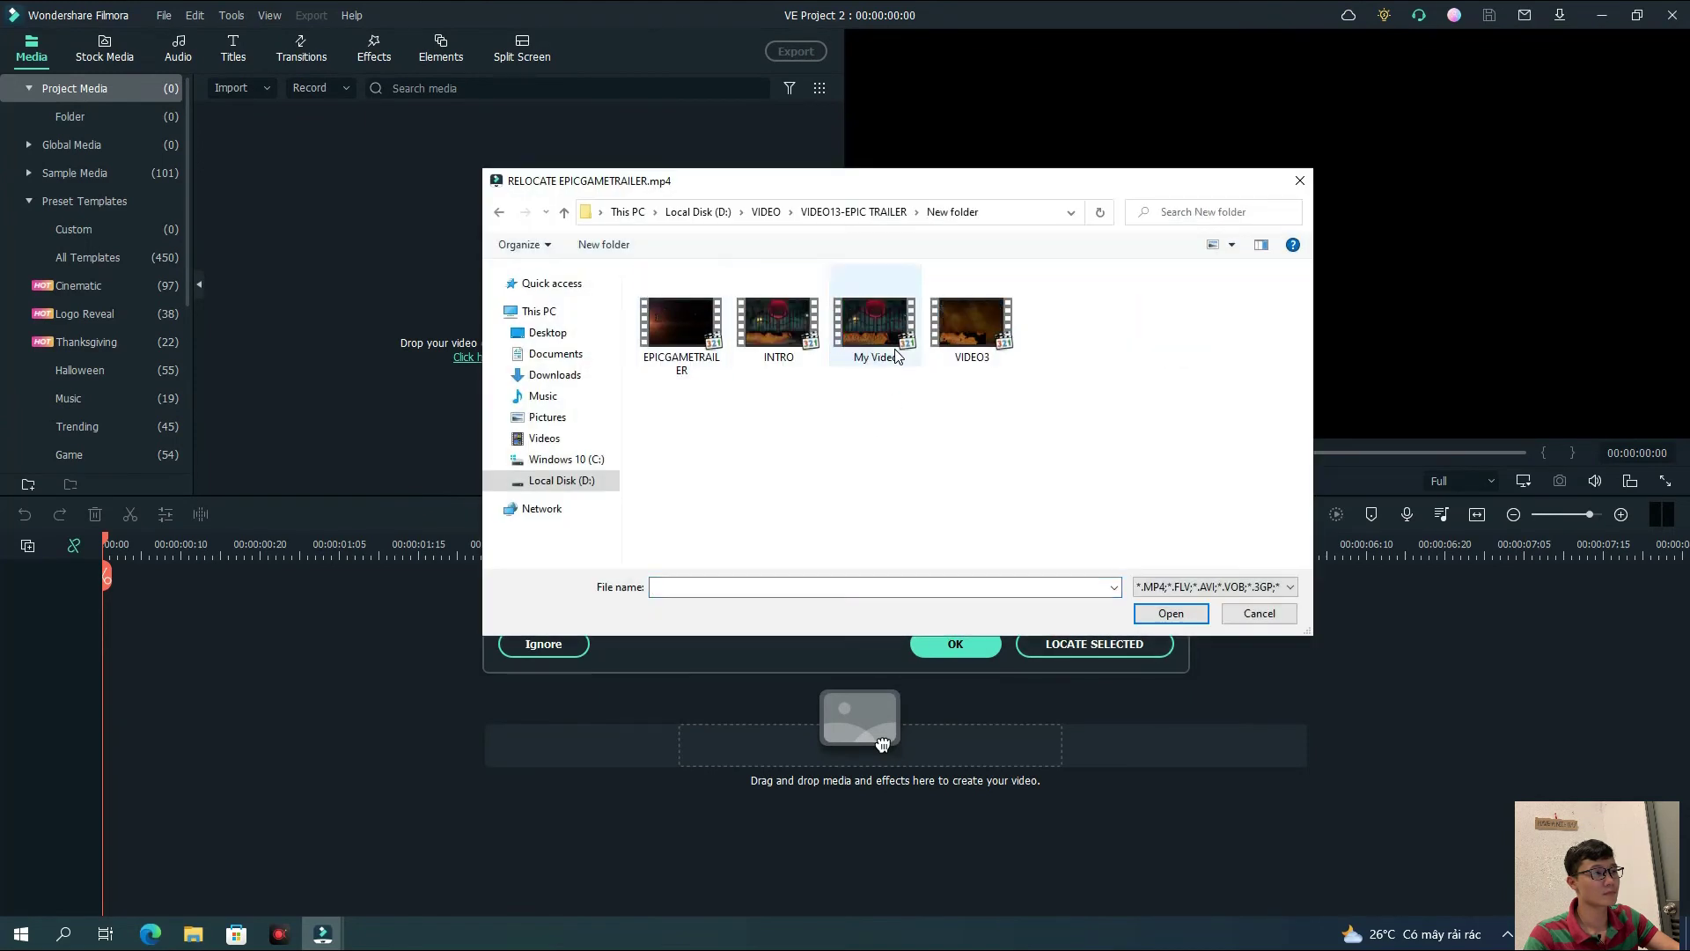
{"action": "double_click", "coordinate": [757, 373]}
{"action": "double_click", "coordinate": [682, 321]}
{"action": "double_click", "coordinate": [969, 321]}
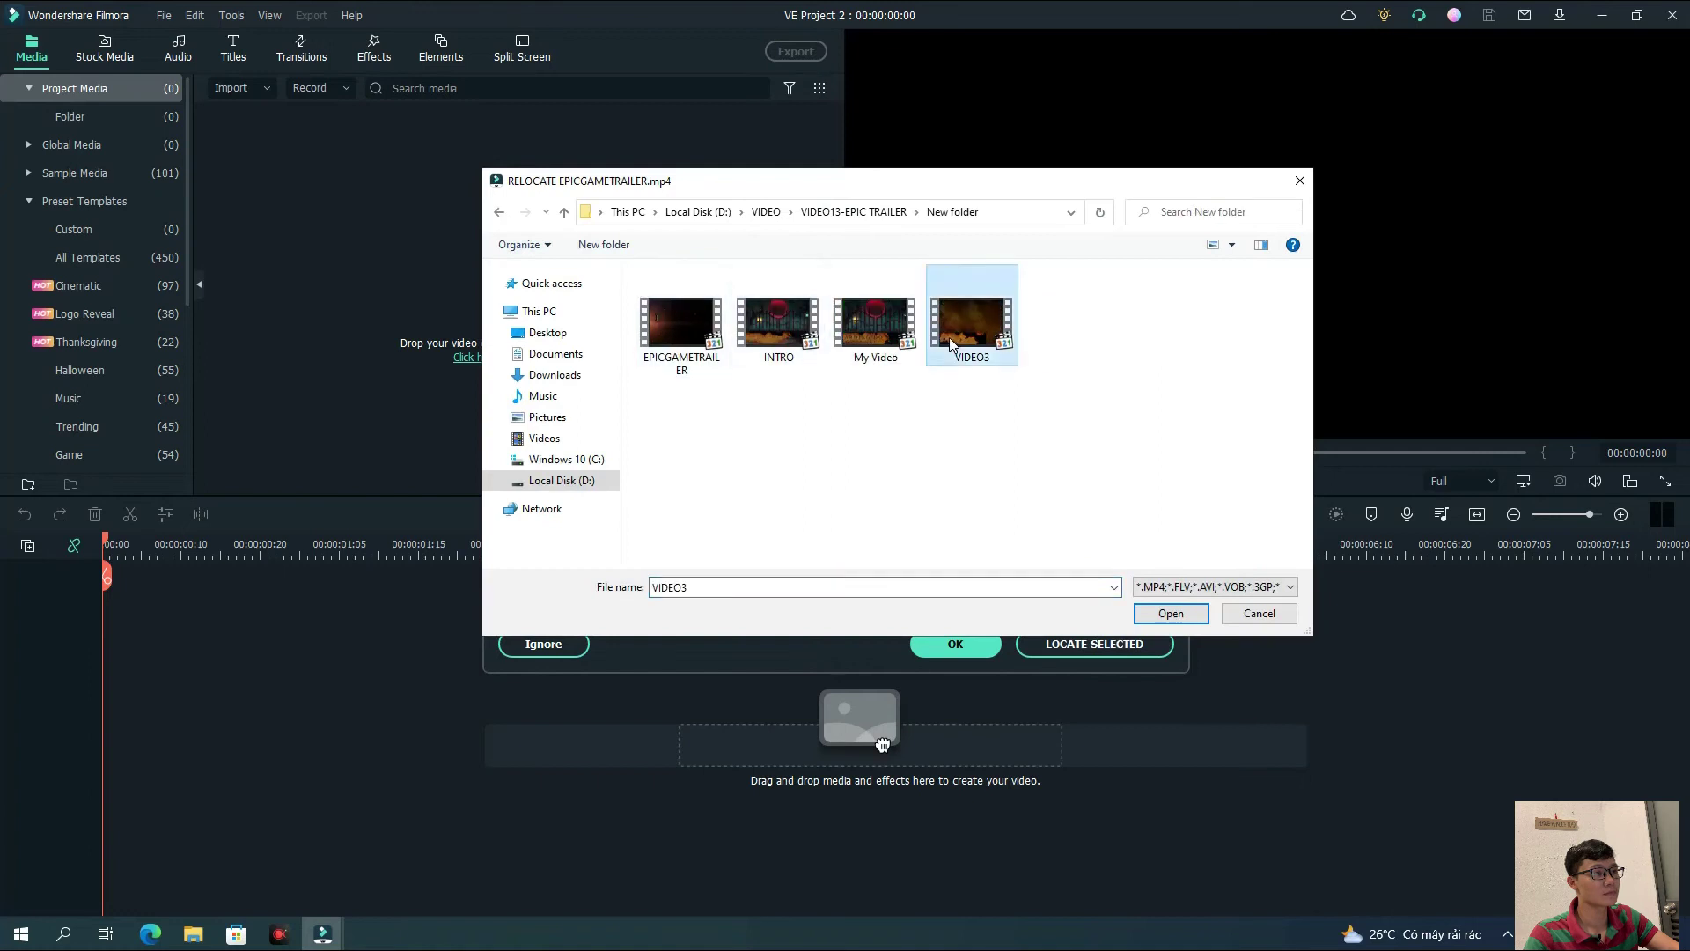
{"action": "left_click", "coordinate": [968, 641]}
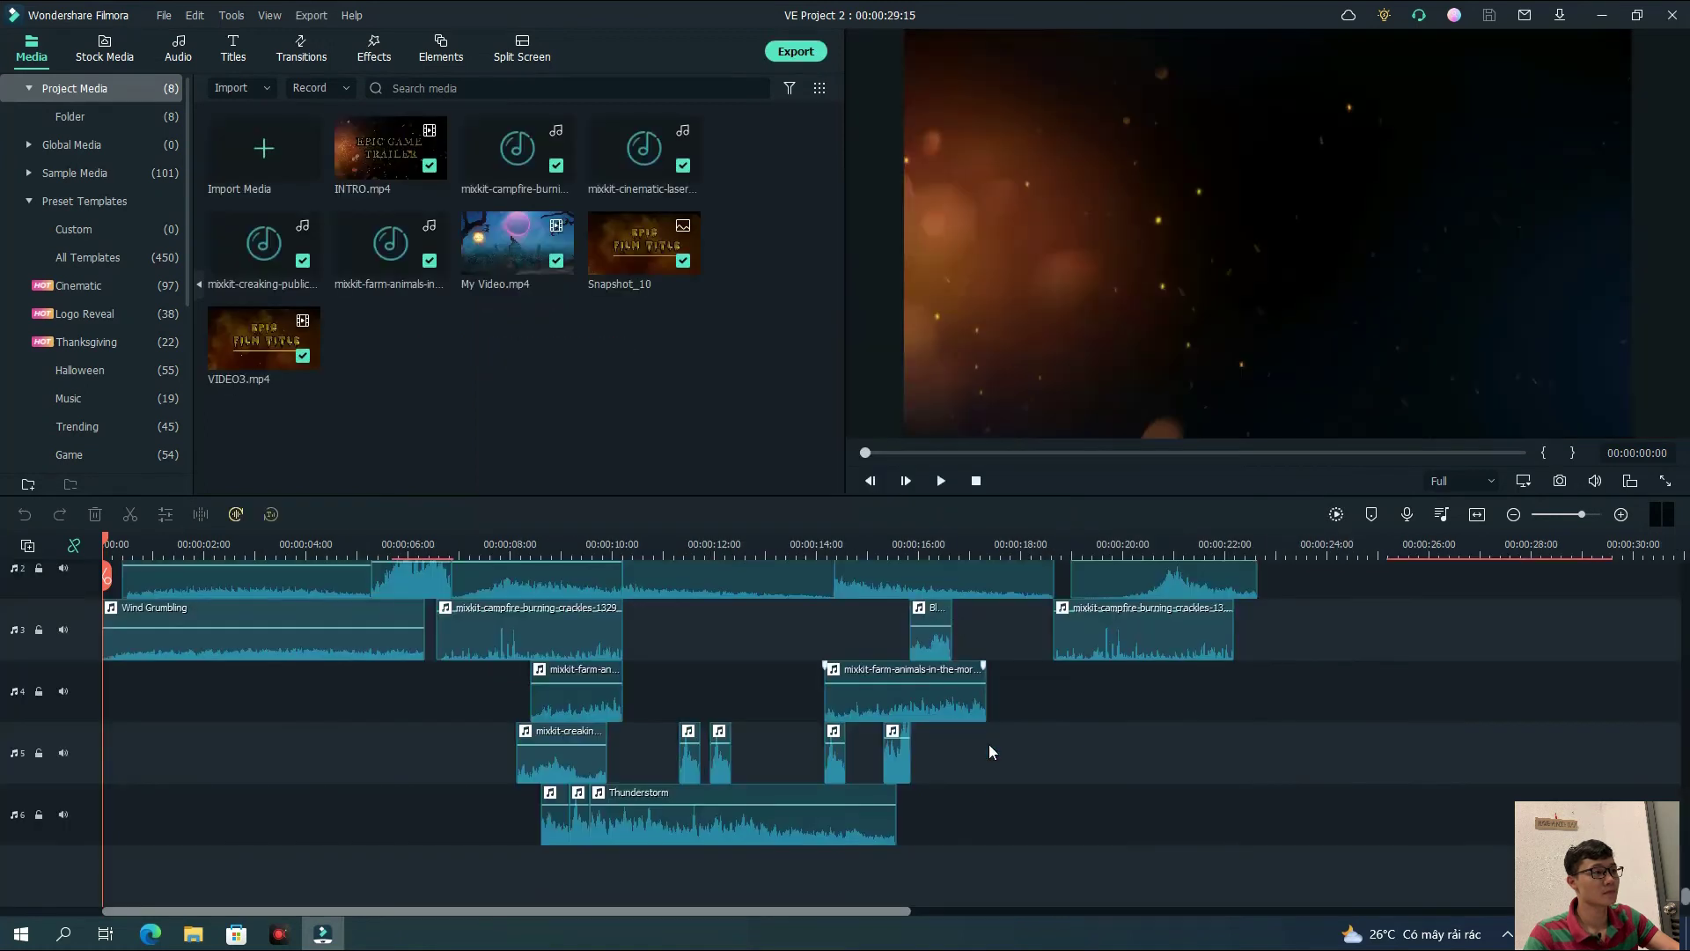
Look over the finished trailer's video and audio tracks, play its opening title, and return the playhead to the start
{"action": "scroll", "coordinate": [870, 916], "scroll_direction": "down", "scroll_amount": 2}
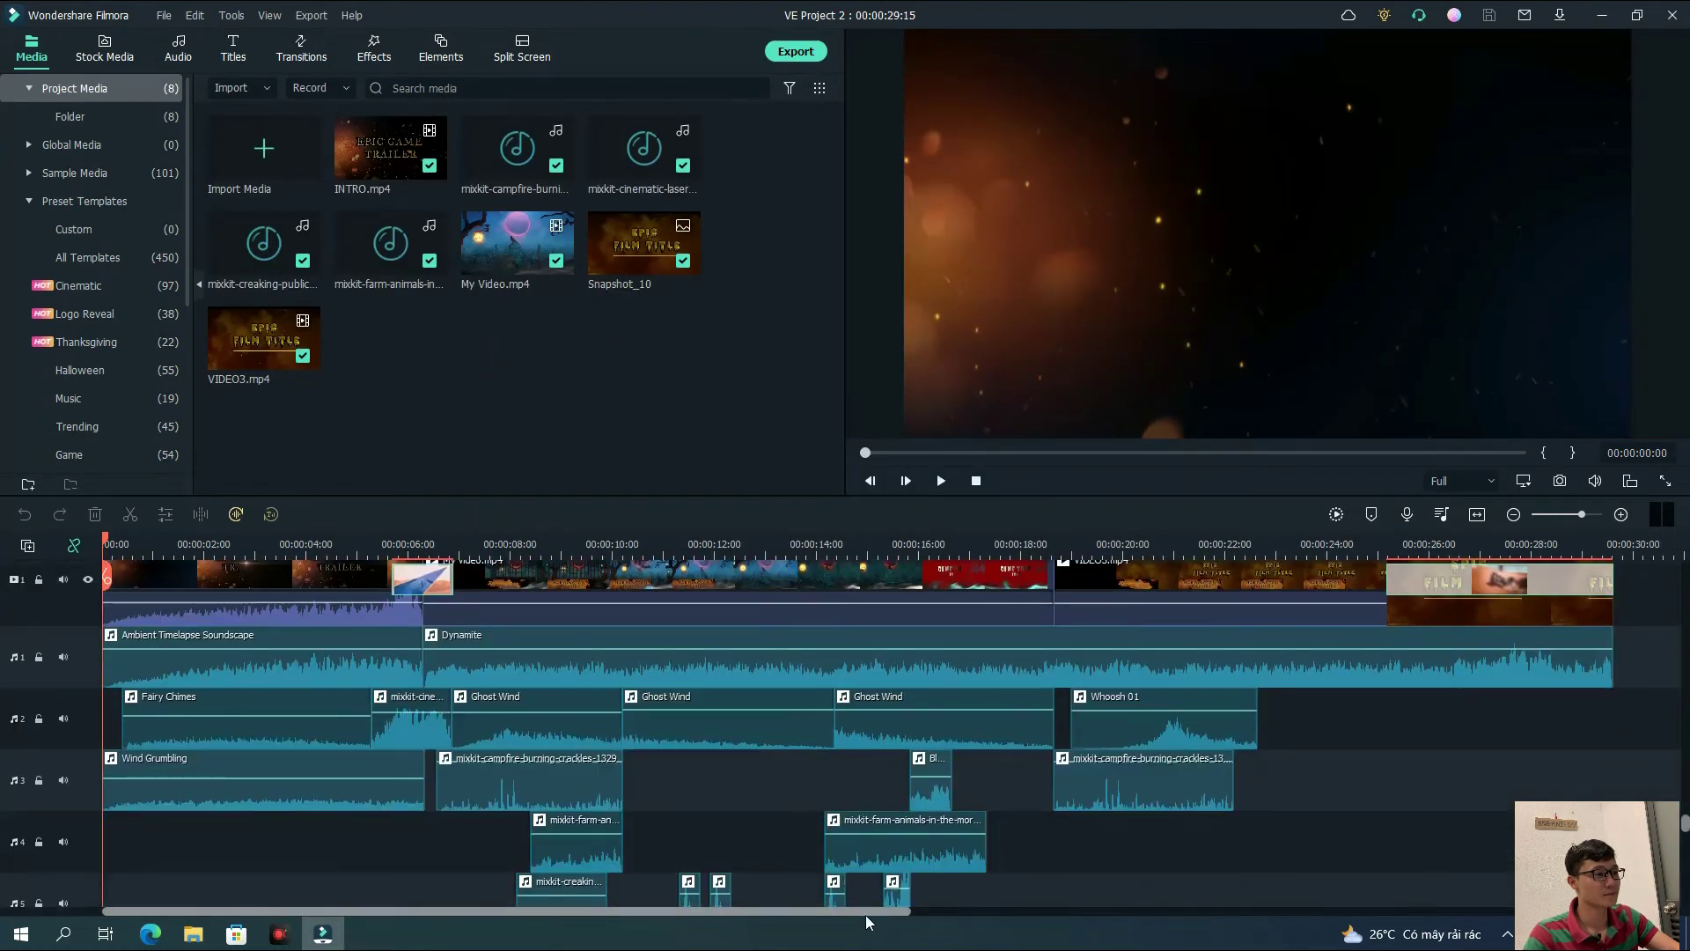
{"action": "scroll", "coordinate": [827, 689], "scroll_direction": "up", "scroll_amount": 4}
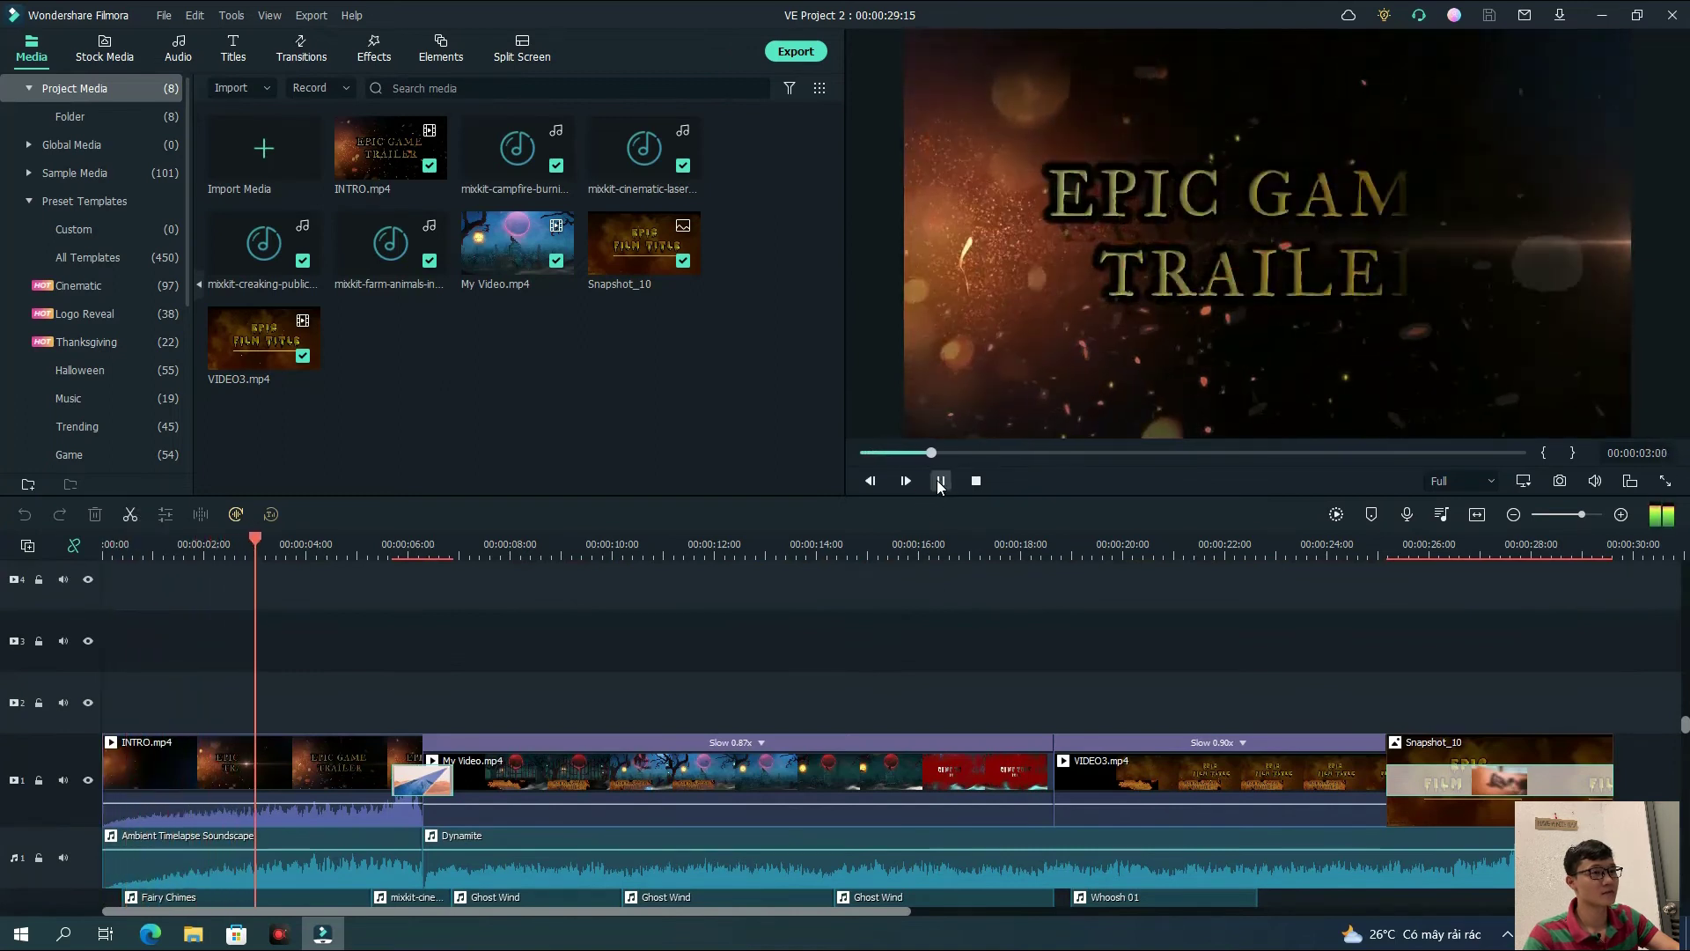
{"action": "left_click", "coordinate": [940, 480]}
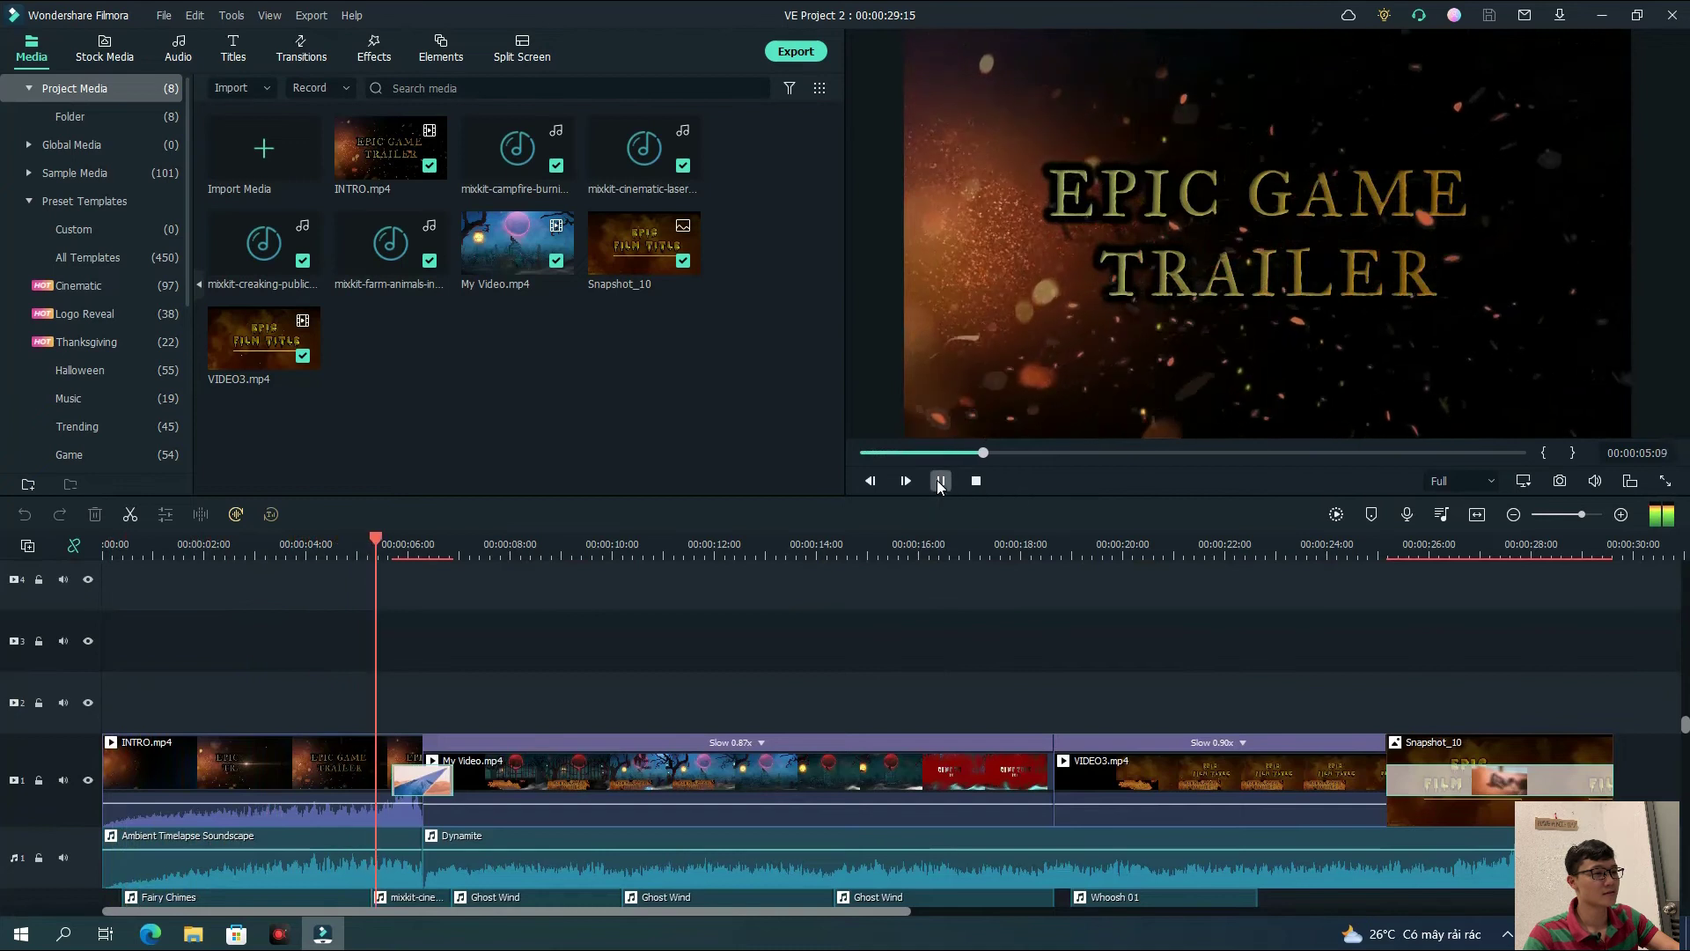
{"action": "scroll", "coordinate": [806, 582], "scroll_direction": "down", "scroll_amount": 4}
{"action": "left_click", "coordinate": [635, 914]}
{"action": "scroll", "coordinate": [318, 797], "scroll_direction": "up", "scroll_amount": 2}
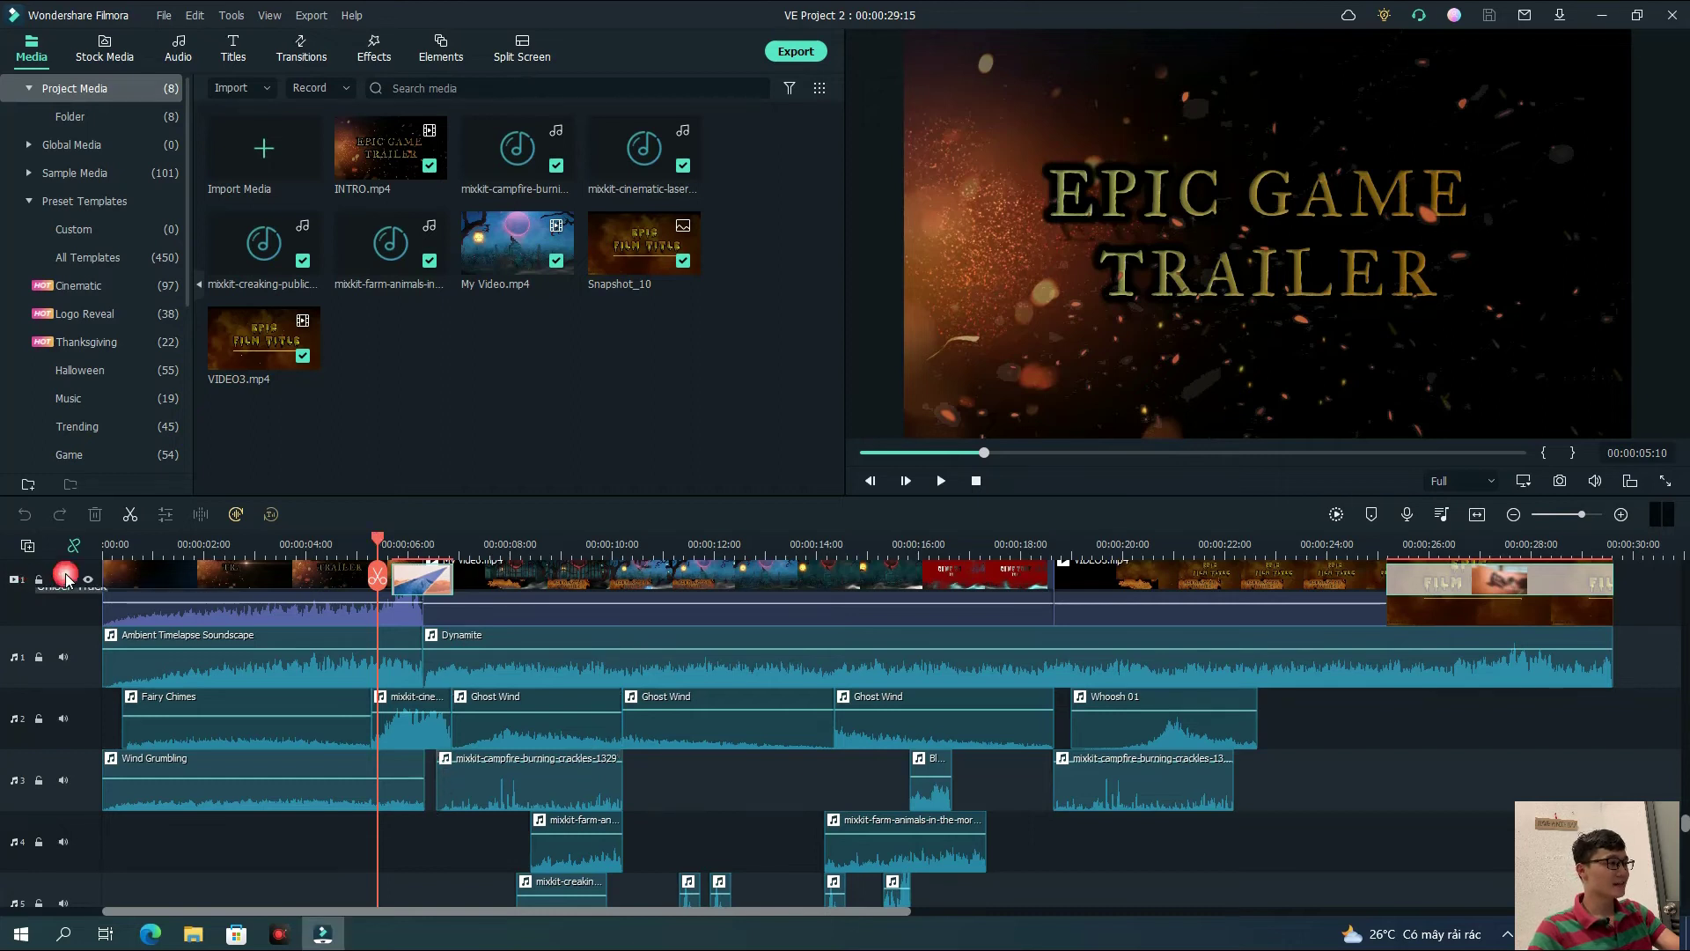
{"action": "left_click_drag", "start_coordinate": [380, 541], "coordinate": [94, 626]}
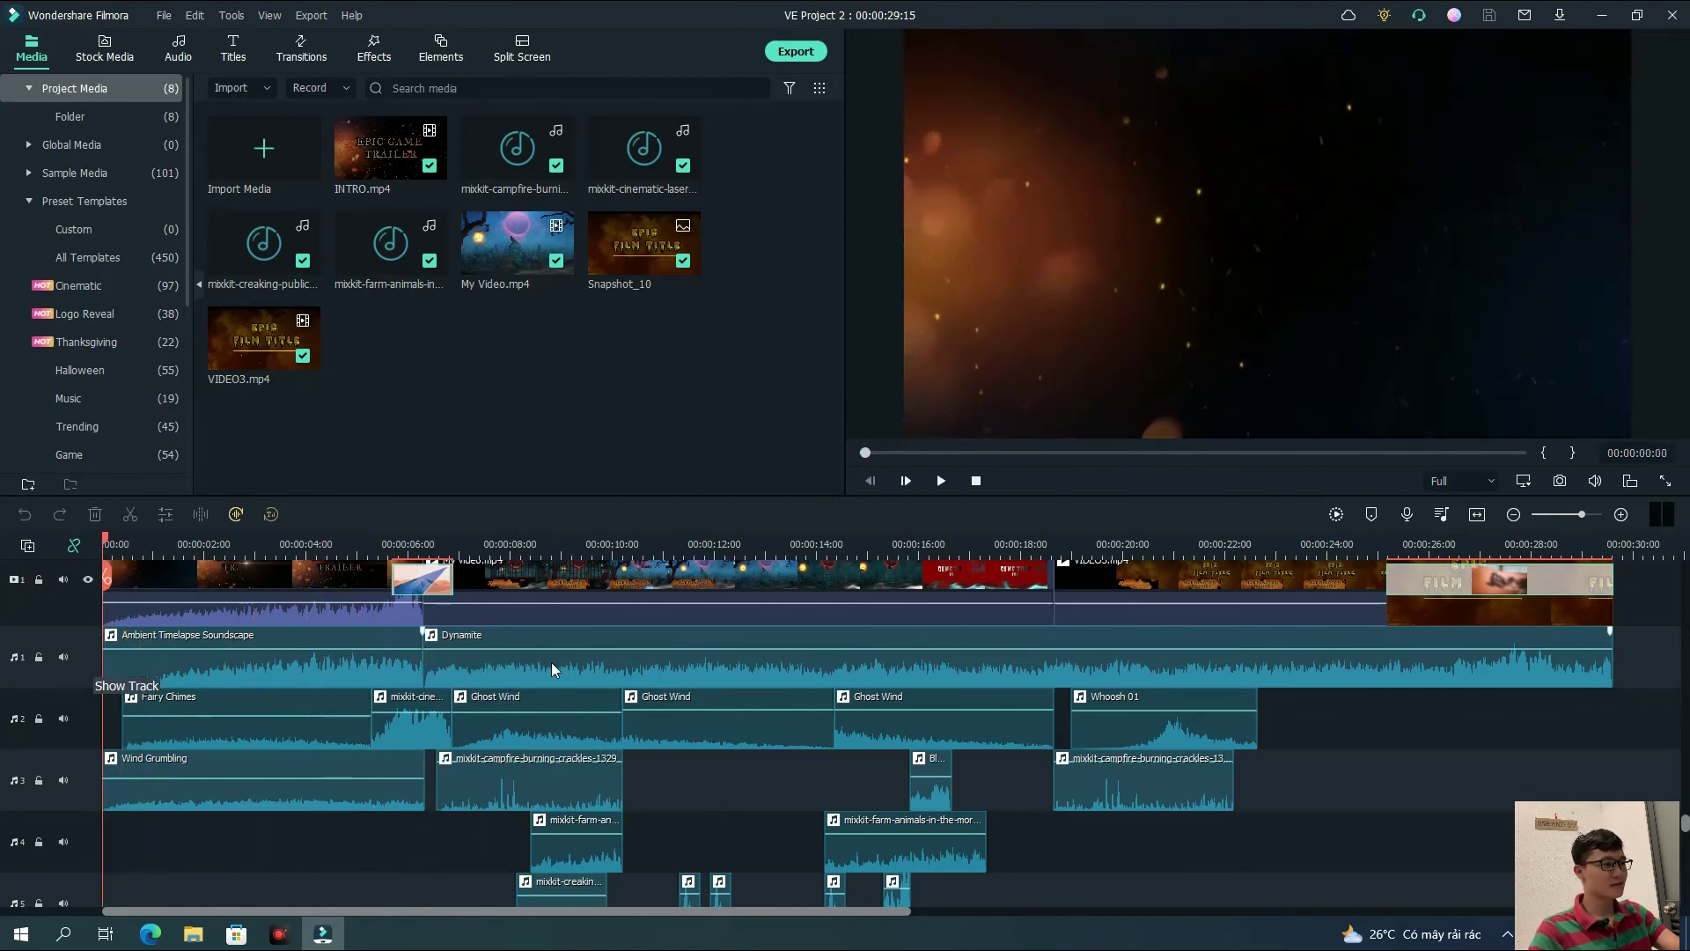
Display the favorite audio and examine the music and sound effect clips on the trailer's audio tracks
{"action": "mouse_move", "coordinate": [174, 658]}
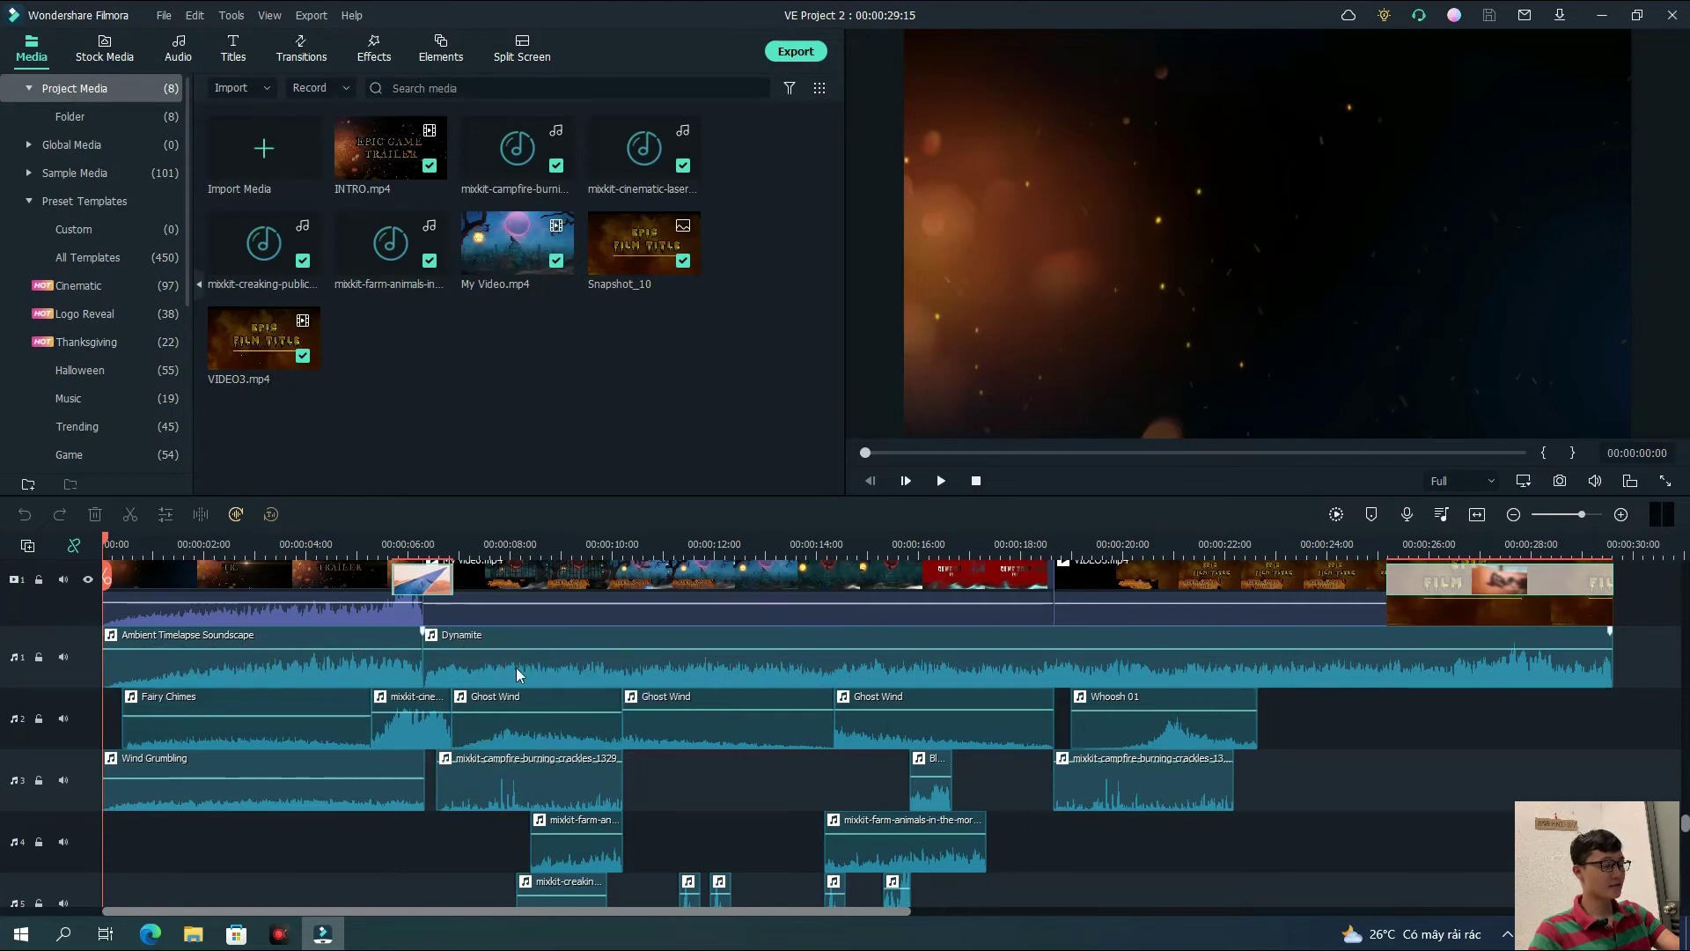
{"action": "left_click", "coordinate": [177, 48]}
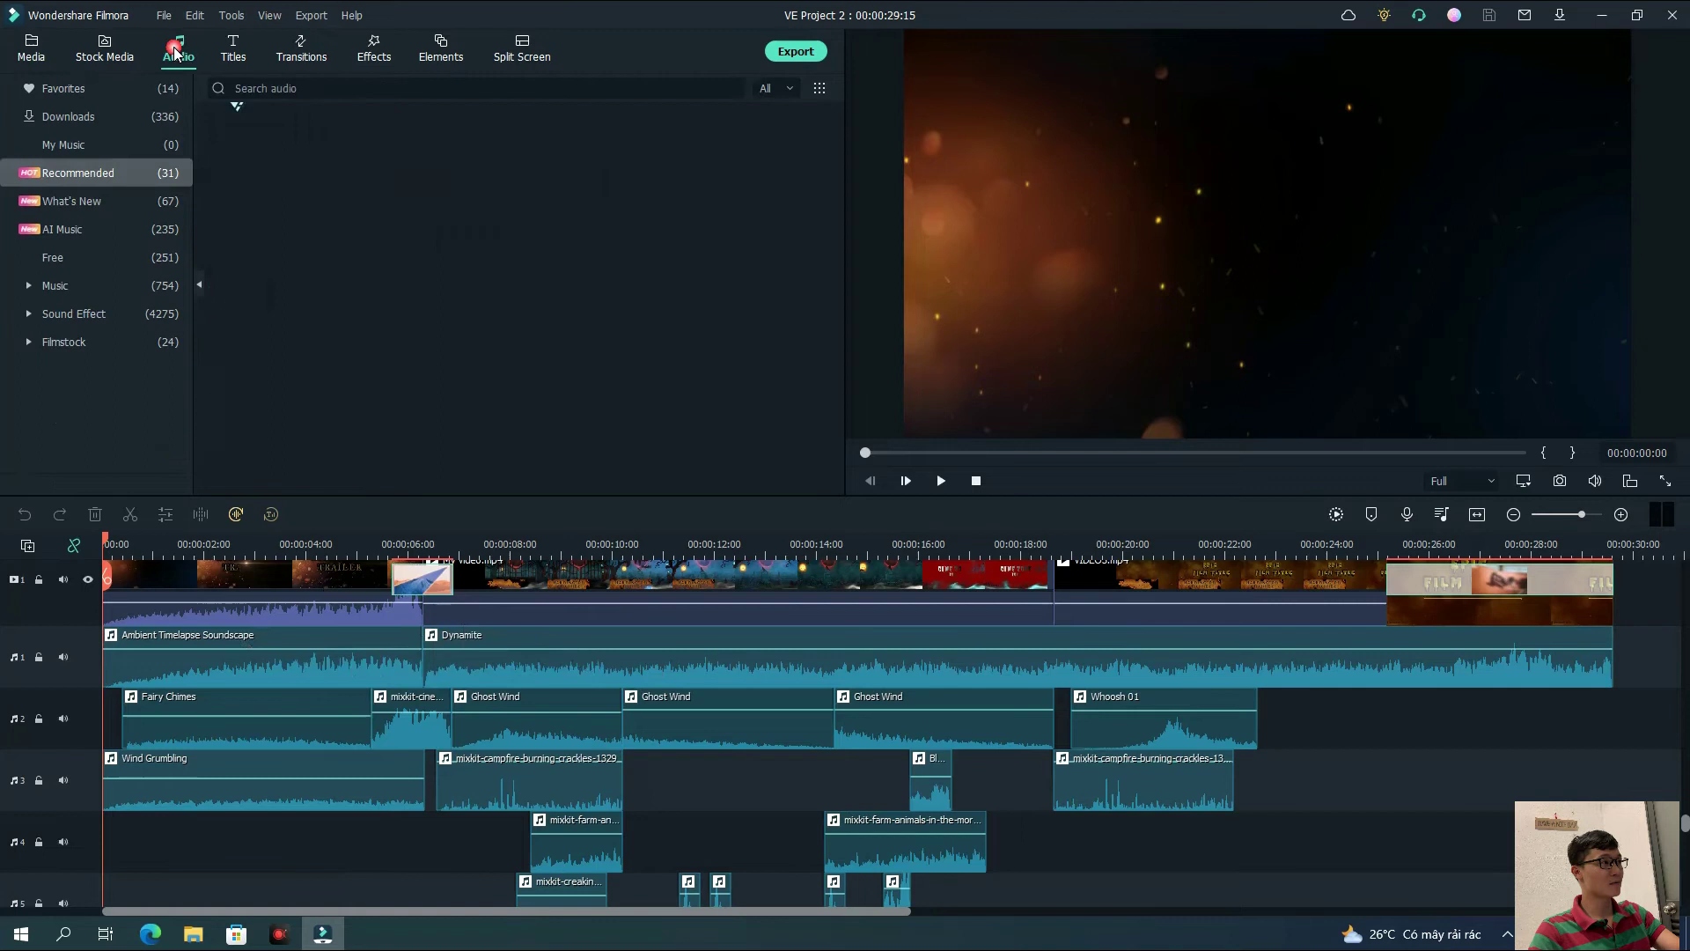
{"action": "left_click", "coordinate": [132, 91]}
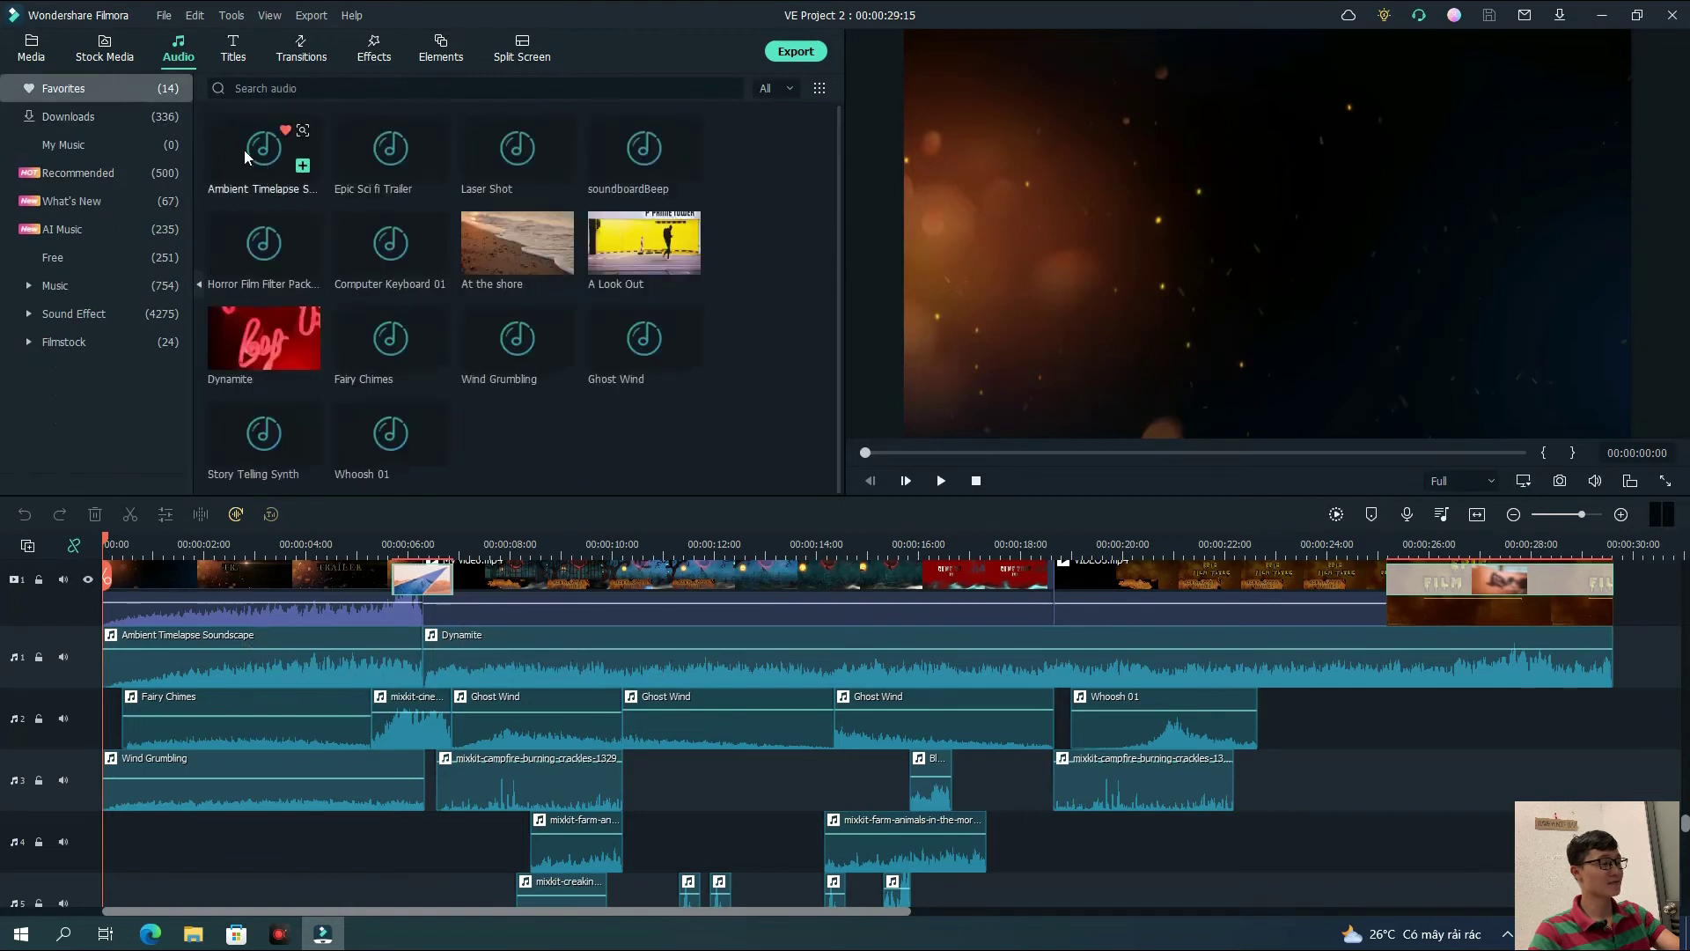
{"action": "scroll", "coordinate": [456, 621], "scroll_direction": "down", "scroll_amount": 1}
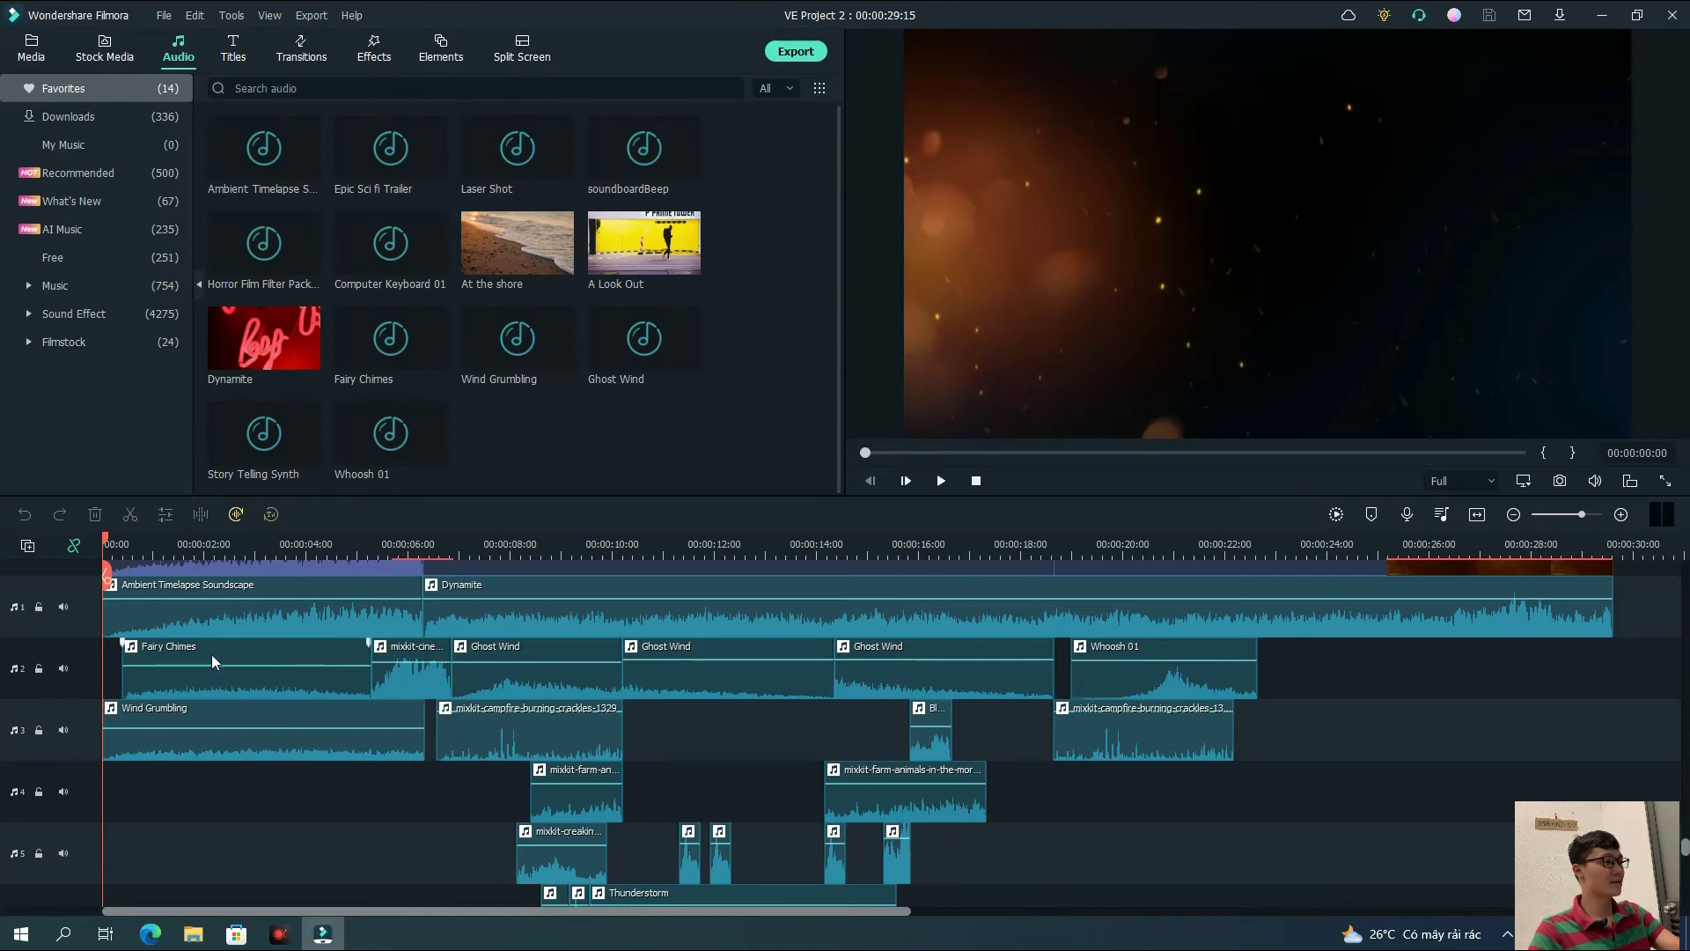
{"action": "mouse_move", "coordinate": [280, 725]}
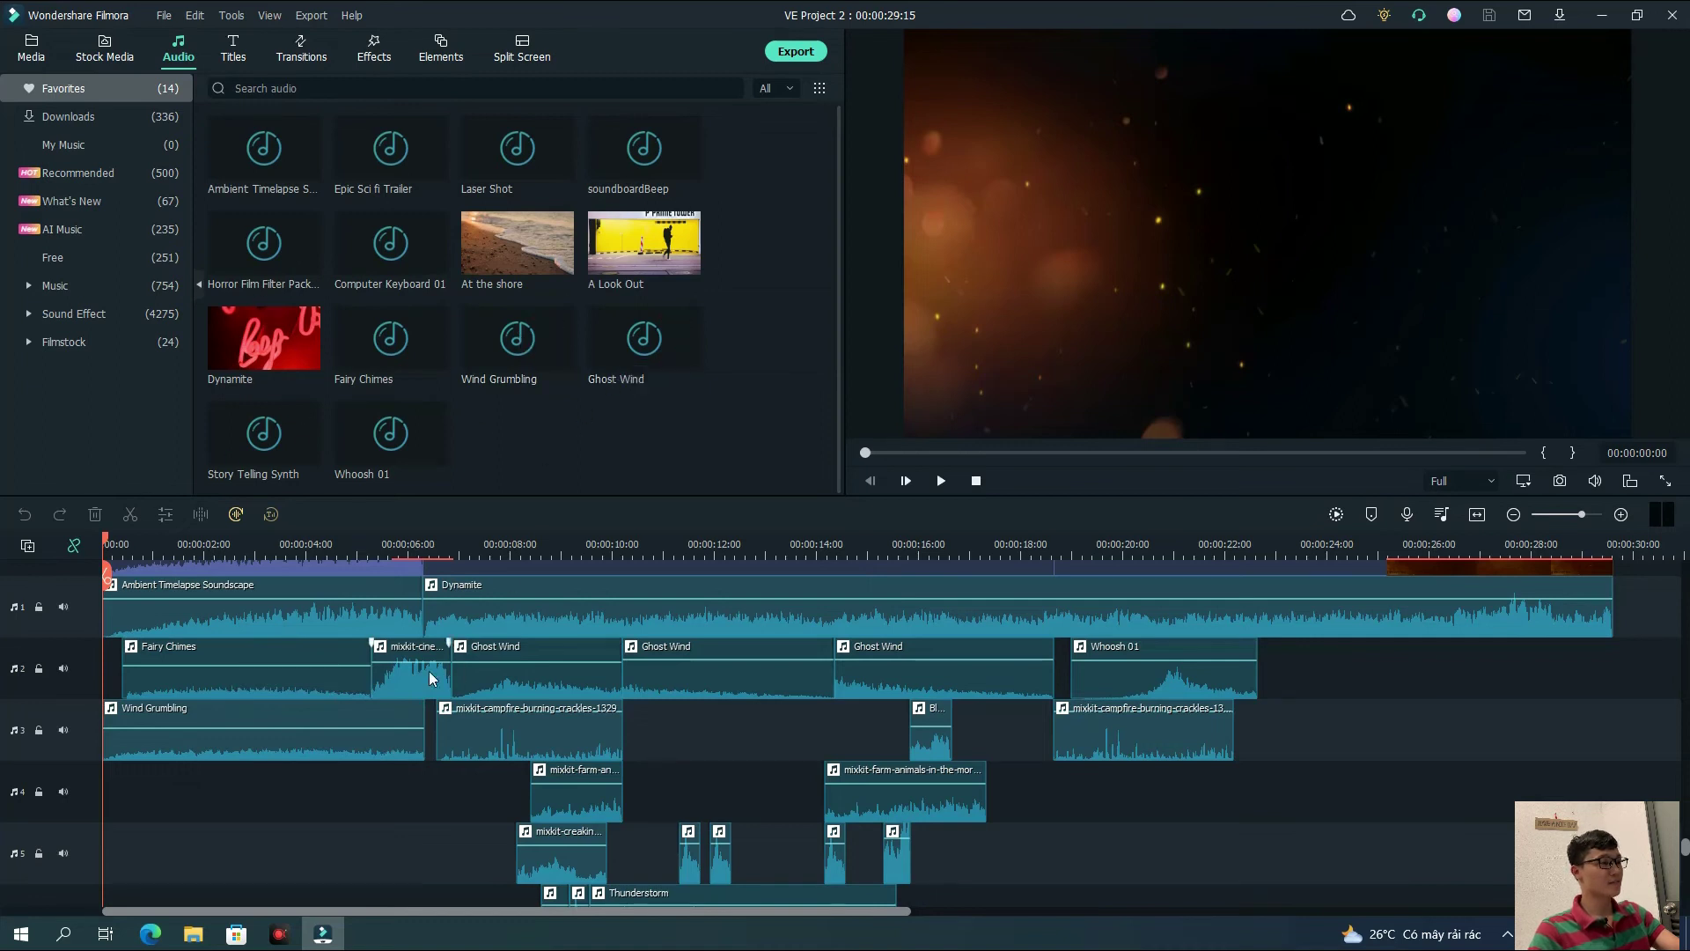
{"action": "mouse_move", "coordinate": [416, 659]}
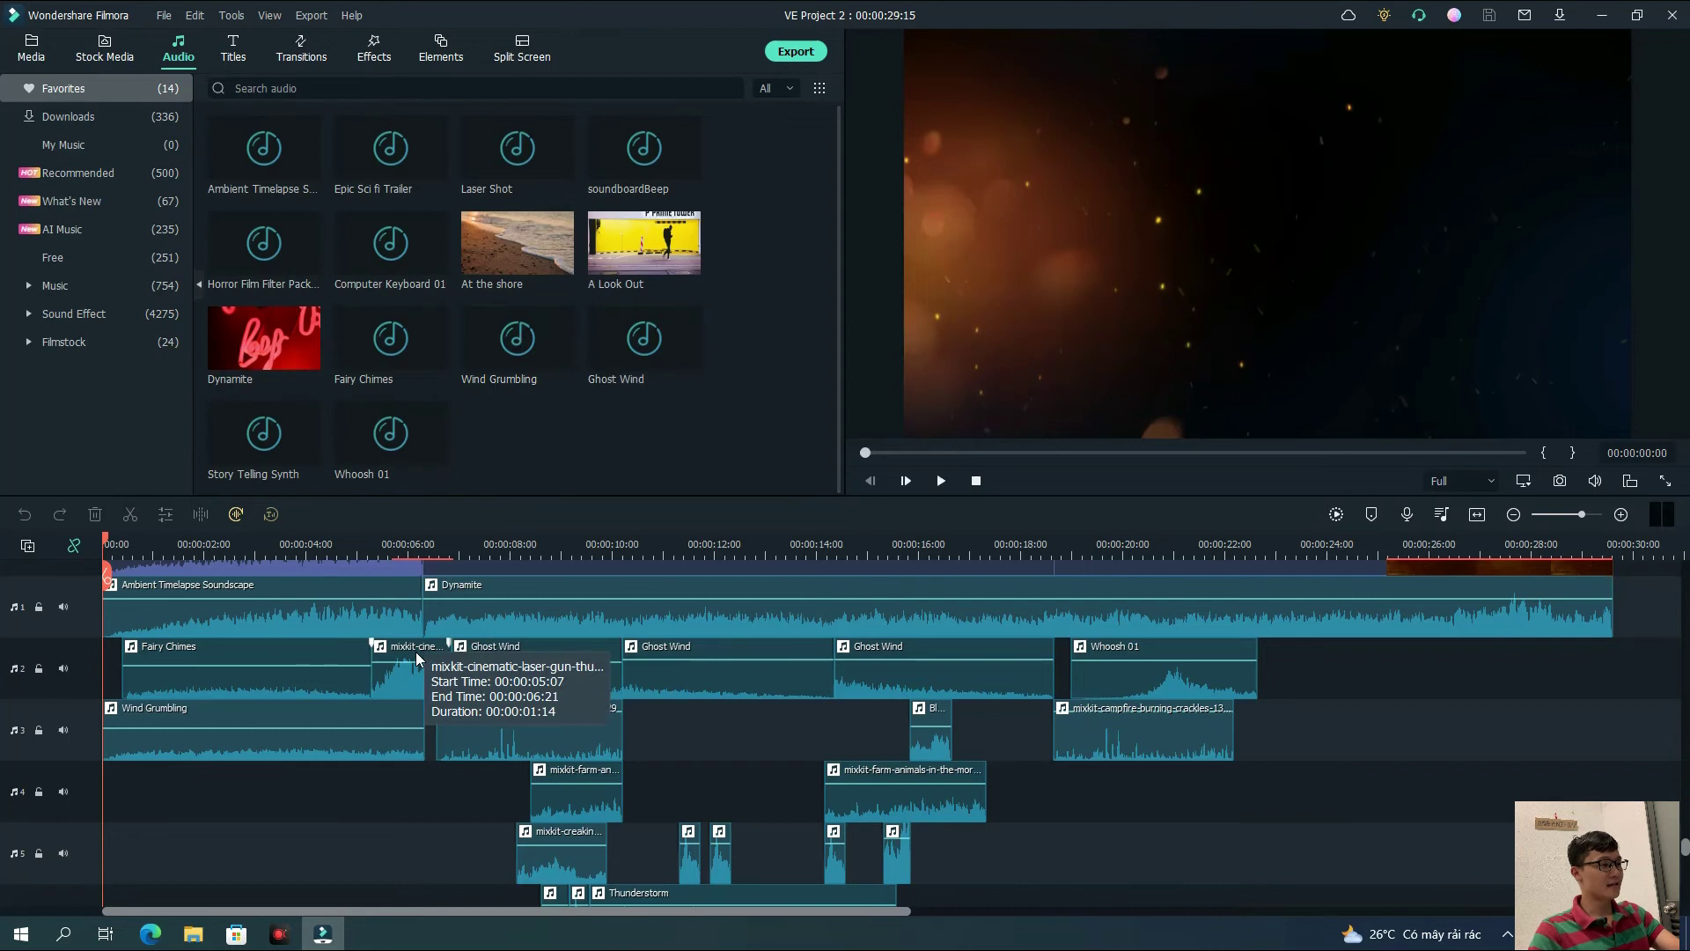
Select the mixkit-cinematic-laser-gun sound effect and scrub the playhead around the transition between INTRO.mp4 and My Video.mp4 to examine its placement
{"action": "left_click", "coordinate": [417, 656]}
{"action": "scroll", "coordinate": [481, 648], "scroll_direction": "up", "scroll_amount": 2}
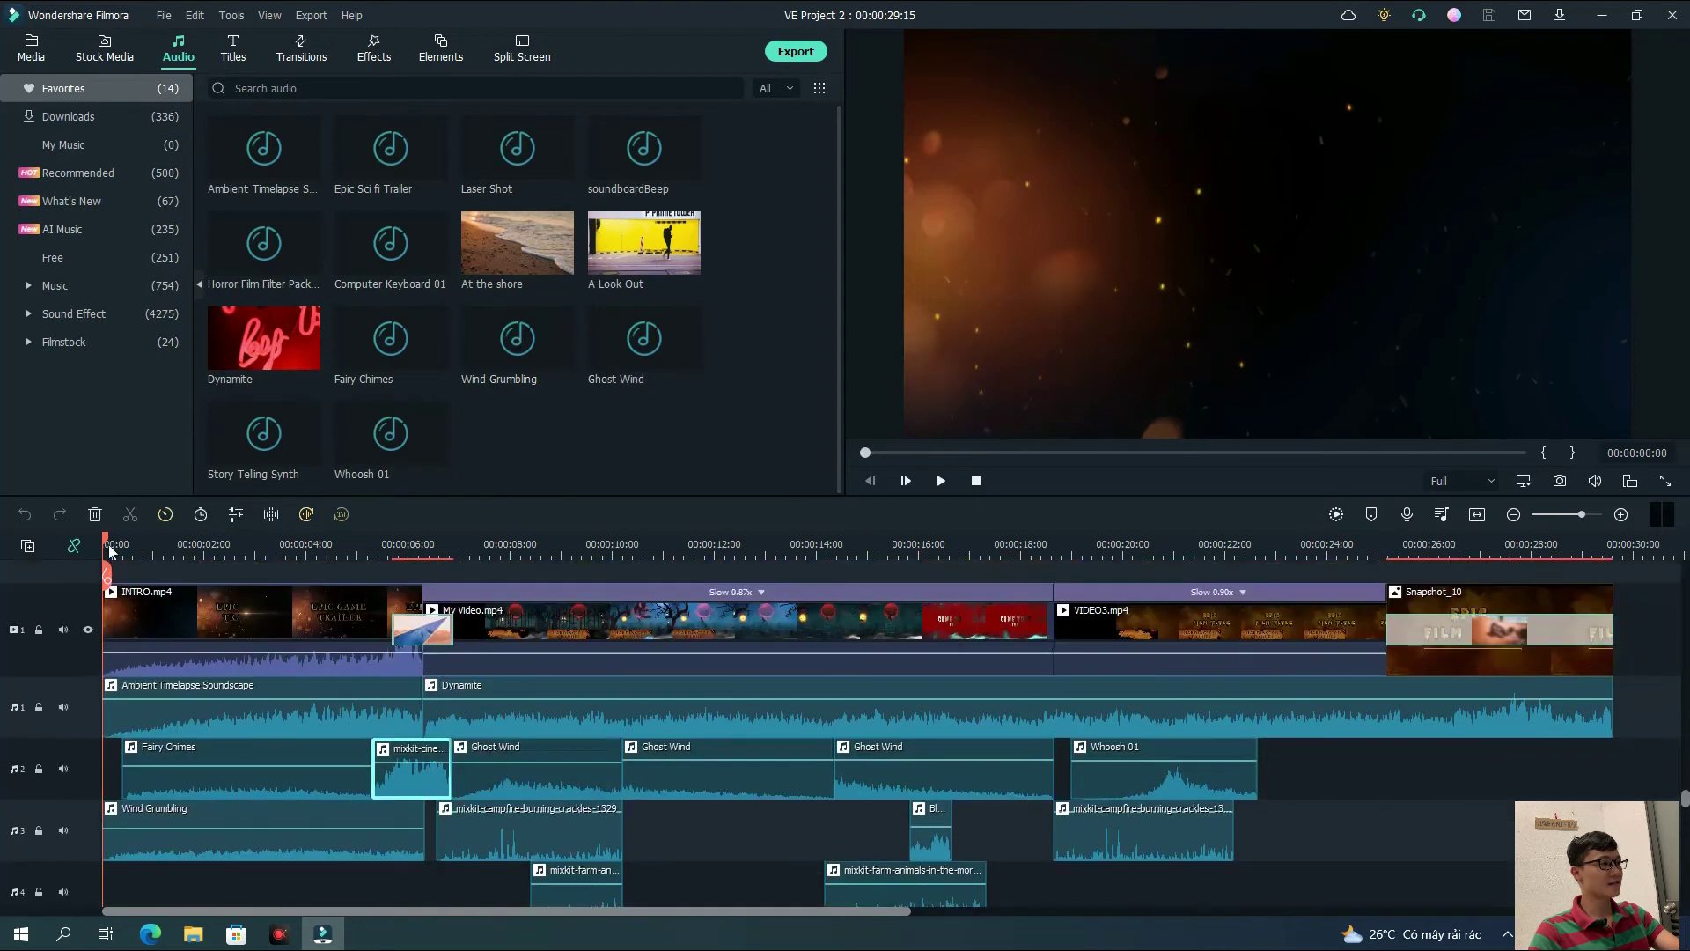
{"action": "left_click_drag", "start_coordinate": [121, 543], "coordinate": [380, 564]}
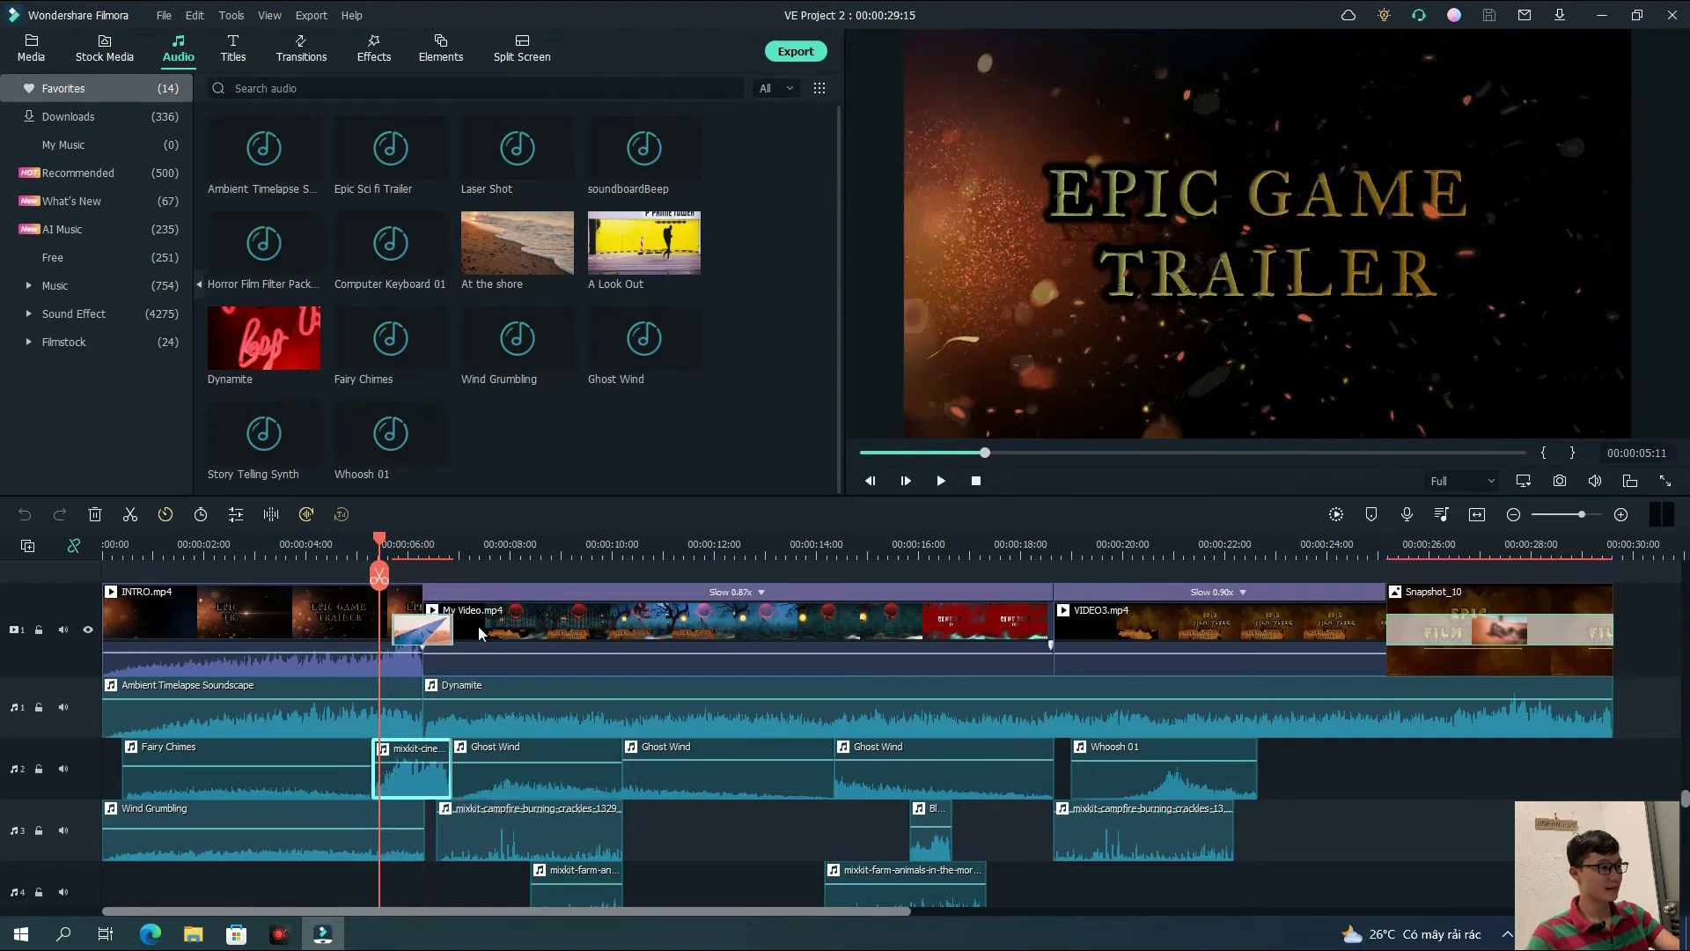
{"action": "scroll", "coordinate": [516, 667], "scroll_direction": "down", "scroll_amount": 1}
{"action": "left_click_drag", "start_coordinate": [382, 543], "coordinate": [1154, 579]}
{"action": "scroll", "coordinate": [586, 643], "scroll_direction": "up", "scroll_amount": 3}
{"action": "scroll", "coordinate": [528, 607], "scroll_direction": "down", "scroll_amount": 1}
{"action": "left_click_drag", "start_coordinate": [1153, 574], "coordinate": [437, 620]}
{"action": "scroll", "coordinate": [647, 639], "scroll_direction": "down", "scroll_amount": 1}
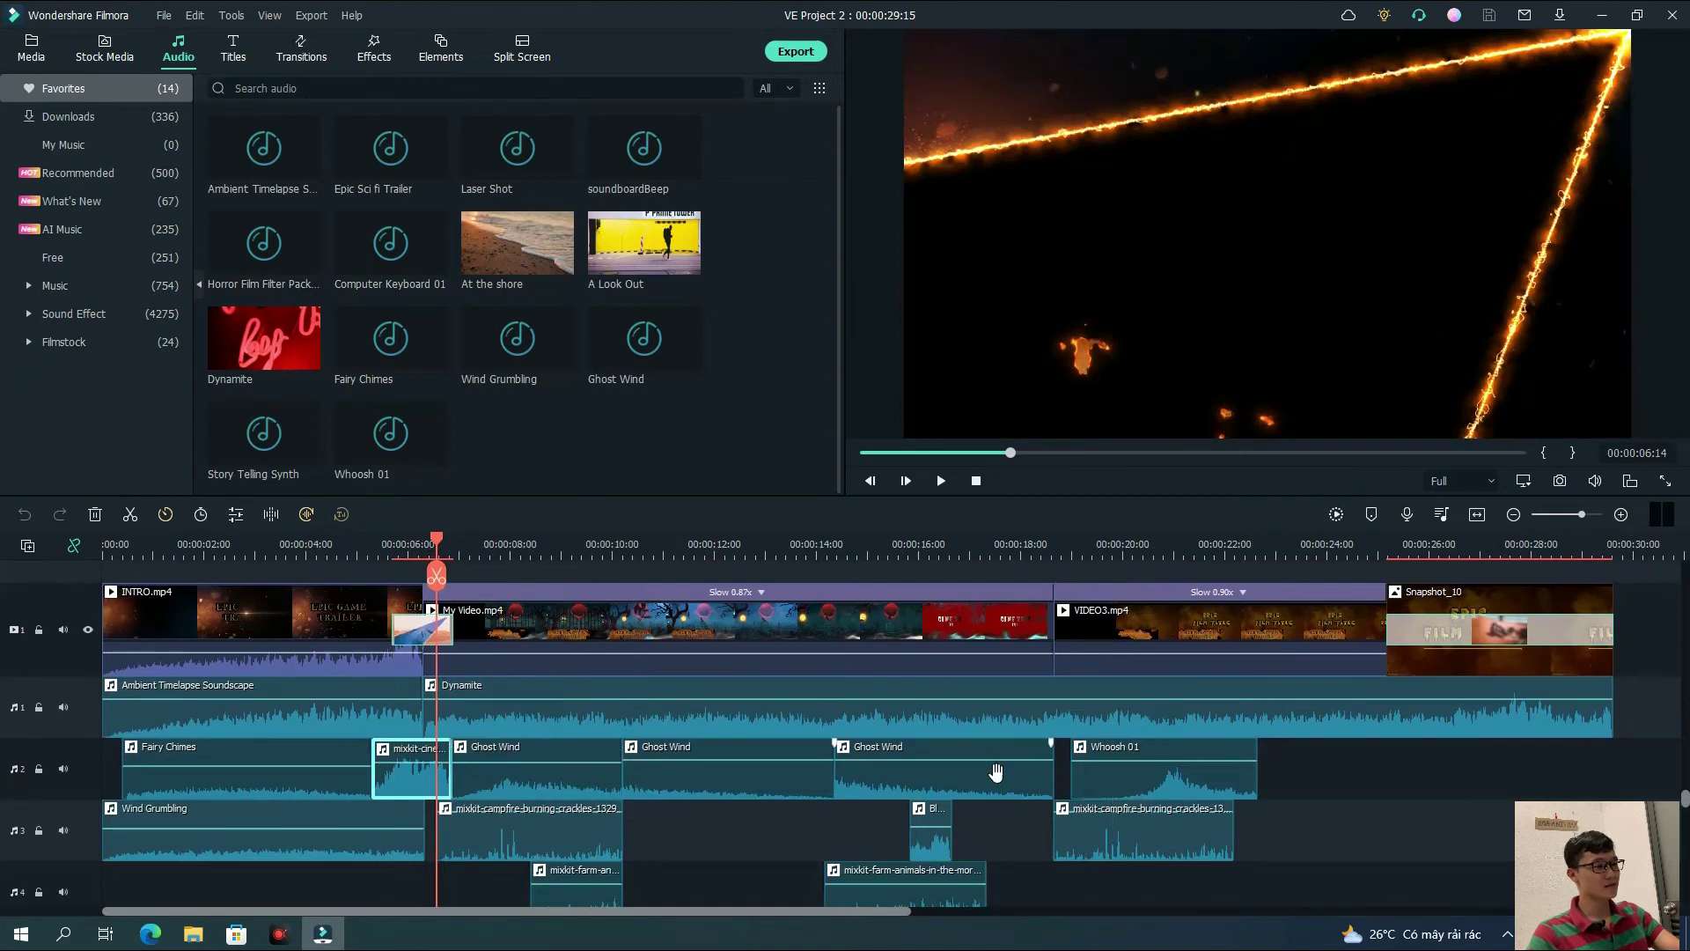
Scrub through the opening of My Video.mp4 to examine the Ghost Wind and campfire-burning-crackles clips beneath the burning title
{"action": "mouse_move", "coordinate": [420, 363]}
{"action": "mouse_move", "coordinate": [628, 378]}
{"action": "left_click_drag", "start_coordinate": [436, 541], "coordinate": [740, 555]}
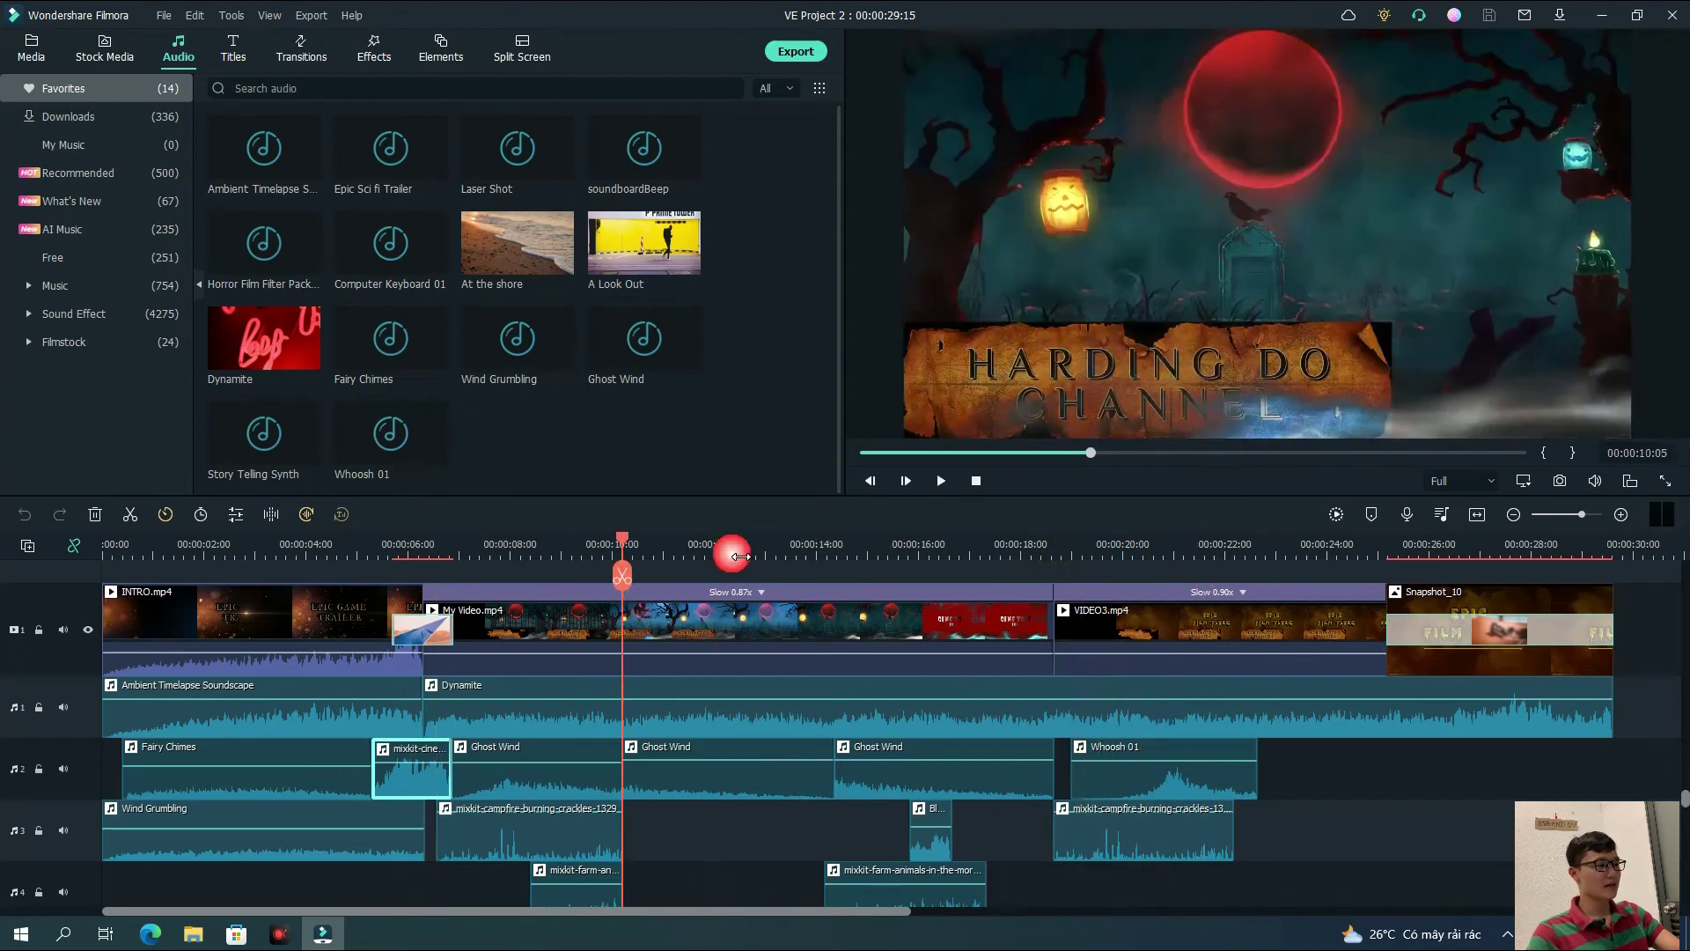
{"action": "scroll", "coordinate": [605, 716], "scroll_direction": "down", "scroll_amount": 3}
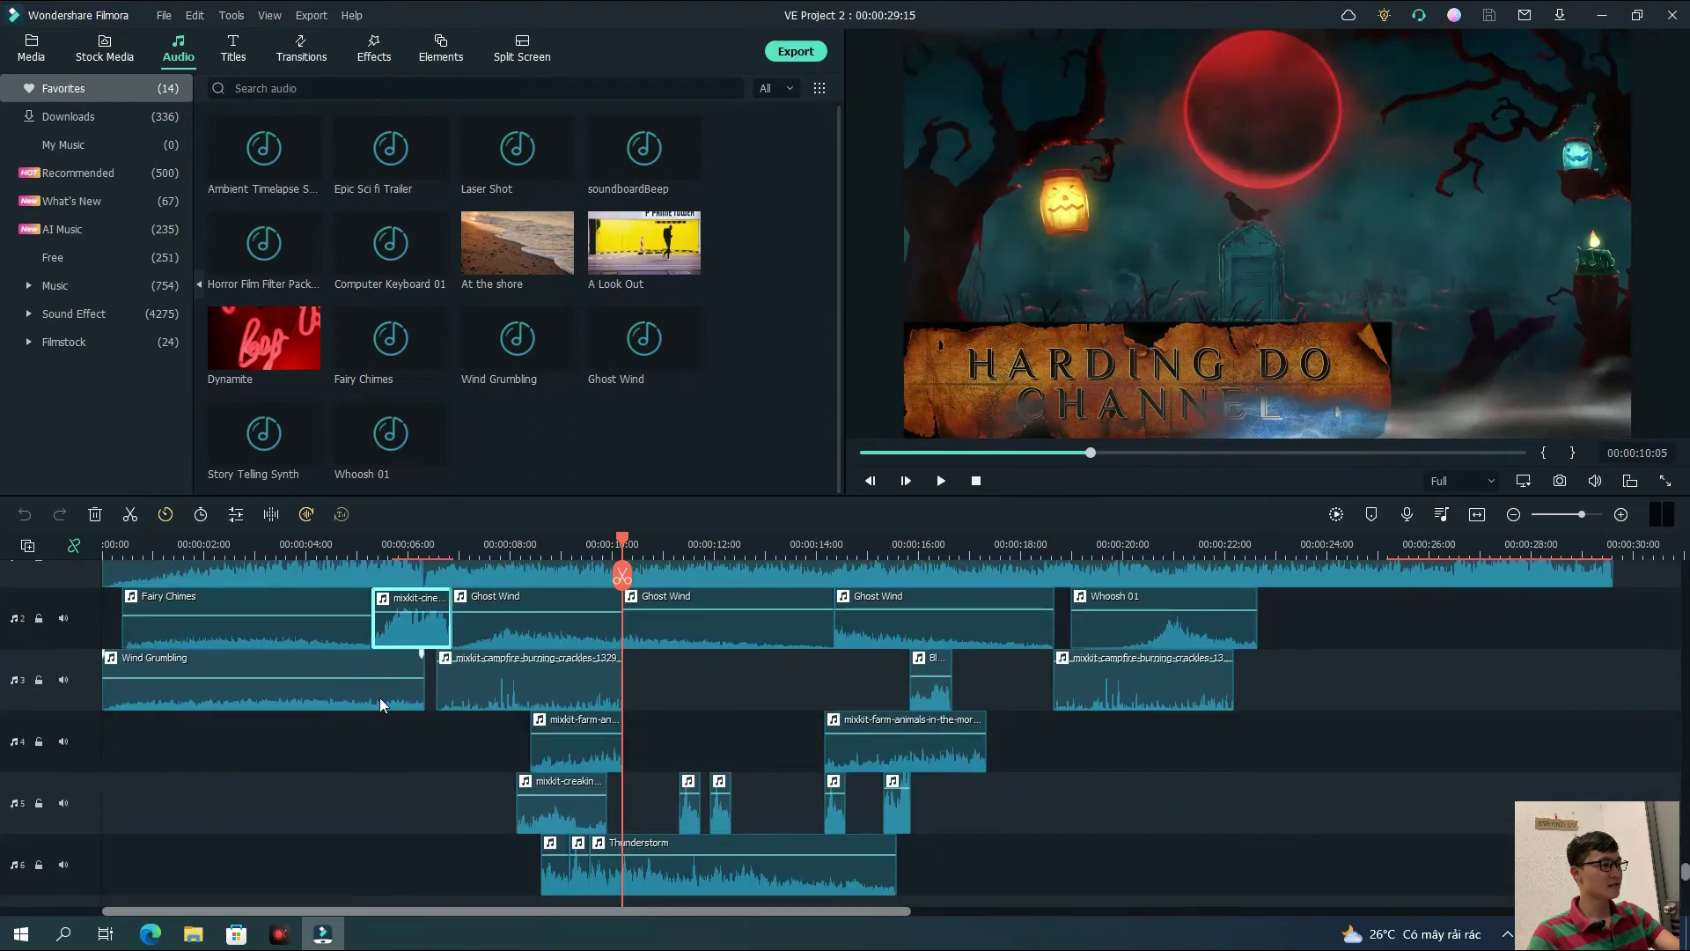
{"action": "left_click_drag", "start_coordinate": [622, 541], "coordinate": [483, 544]}
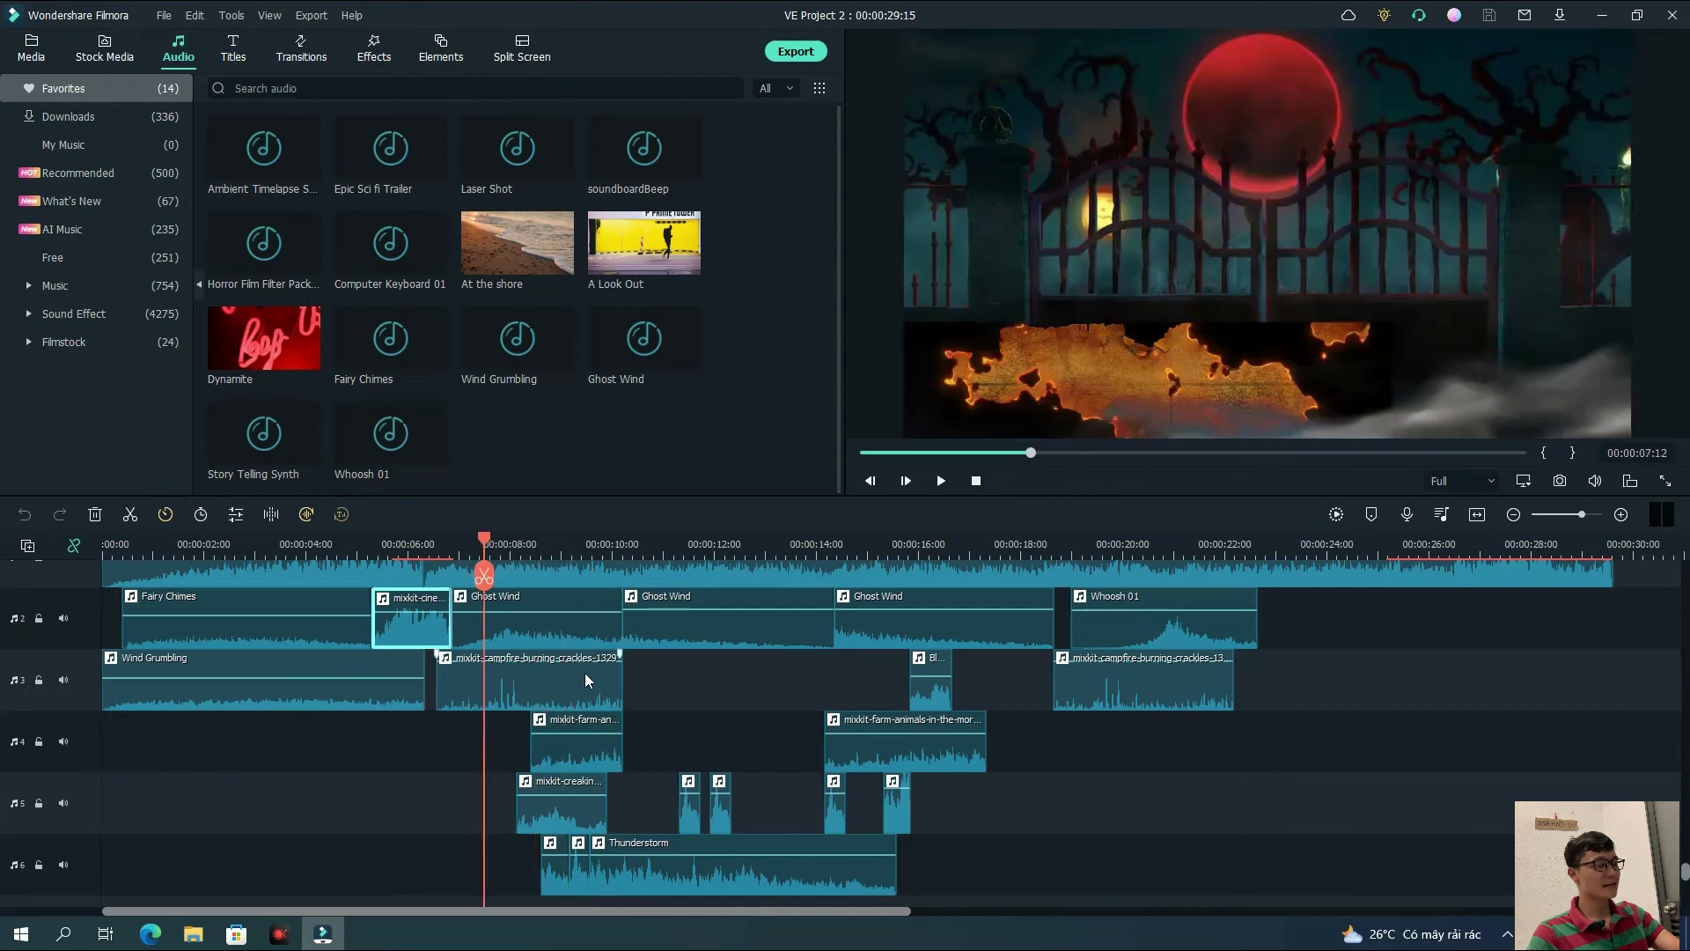
{"action": "scroll", "coordinate": [585, 673], "scroll_direction": "up", "scroll_amount": 1}
{"action": "scroll", "coordinate": [579, 739], "scroll_direction": "up", "scroll_amount": 1}
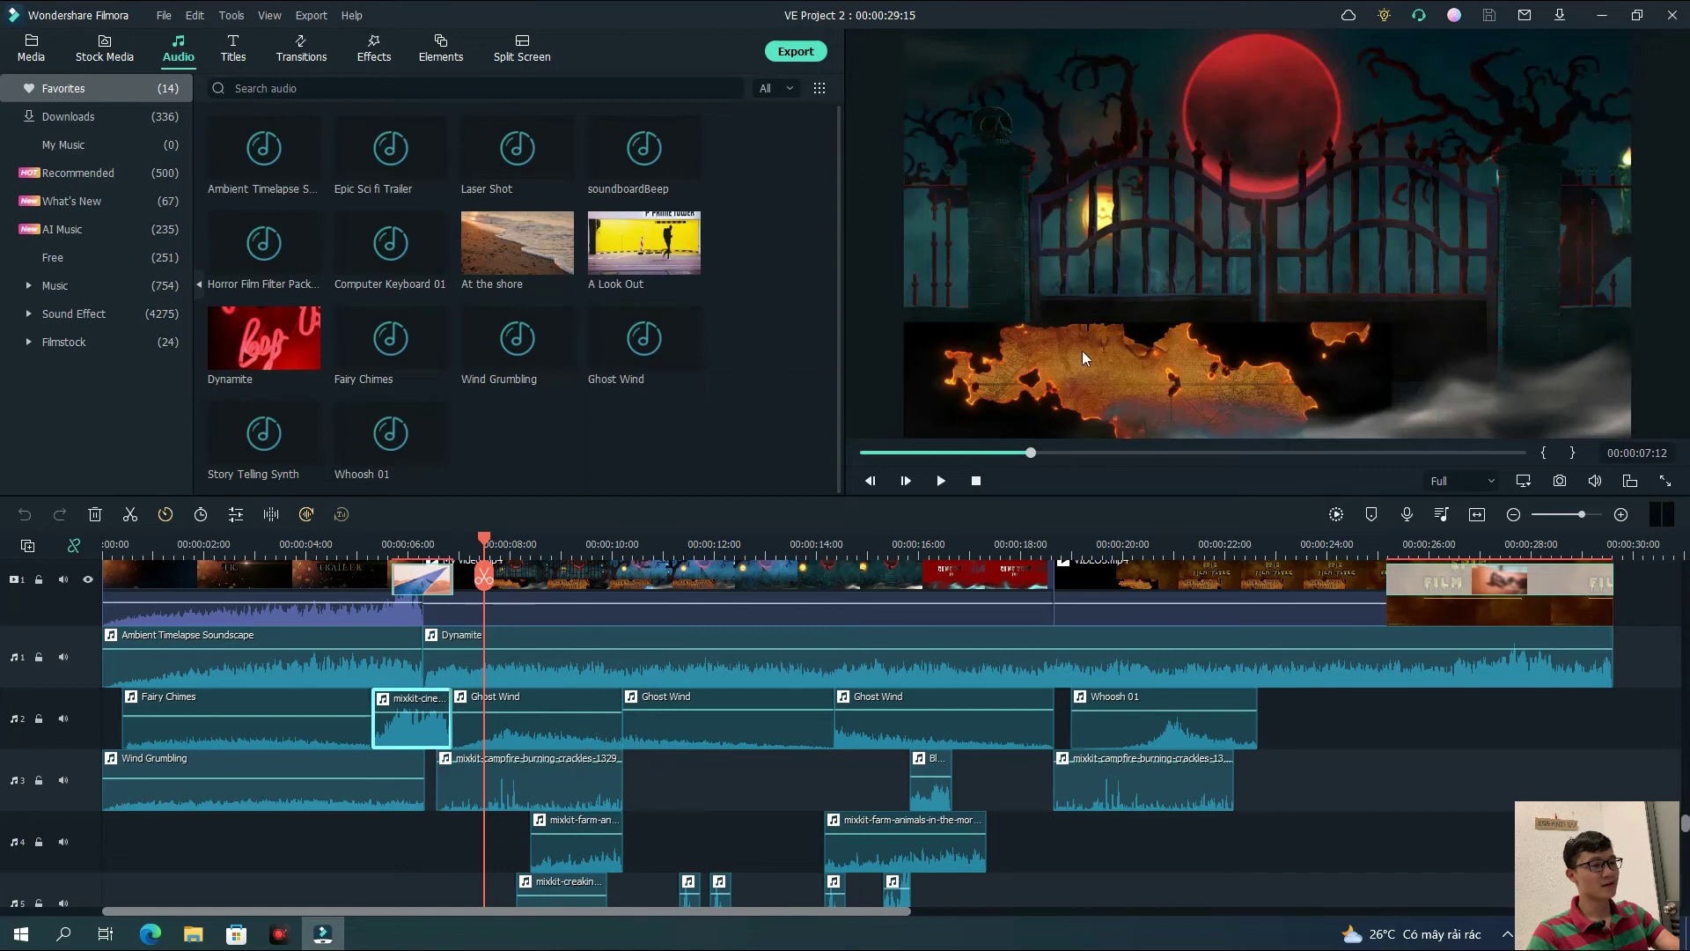
{"action": "mouse_move", "coordinate": [484, 540]}
{"action": "left_mouse_down"}
{"action": "mouse_move", "coordinate": [437, 545]}
{"action": "mouse_move", "coordinate": [490, 563]}
{"action": "left_mouse_up"}
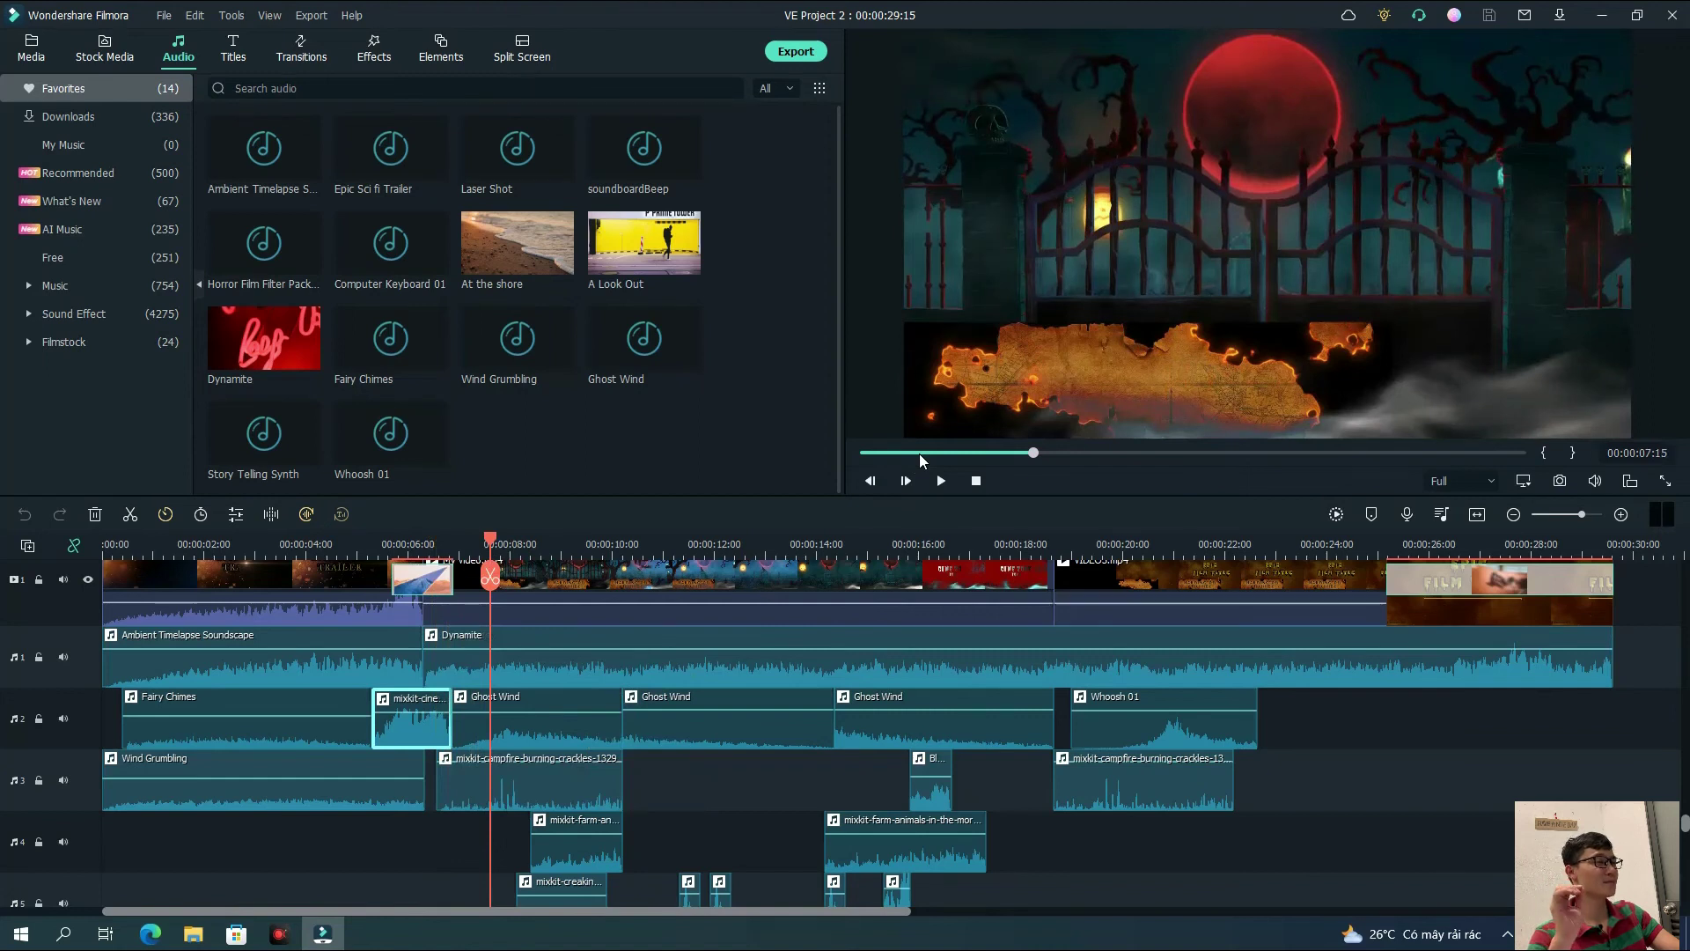
Scrub to the red splash title at 00:00:16:00 and select the short sound effect under it on audio track 3
{"action": "left_click_drag", "start_coordinate": [490, 545], "coordinate": [735, 616]}
{"action": "left_click_drag", "start_coordinate": [740, 548], "coordinate": [918, 560]}
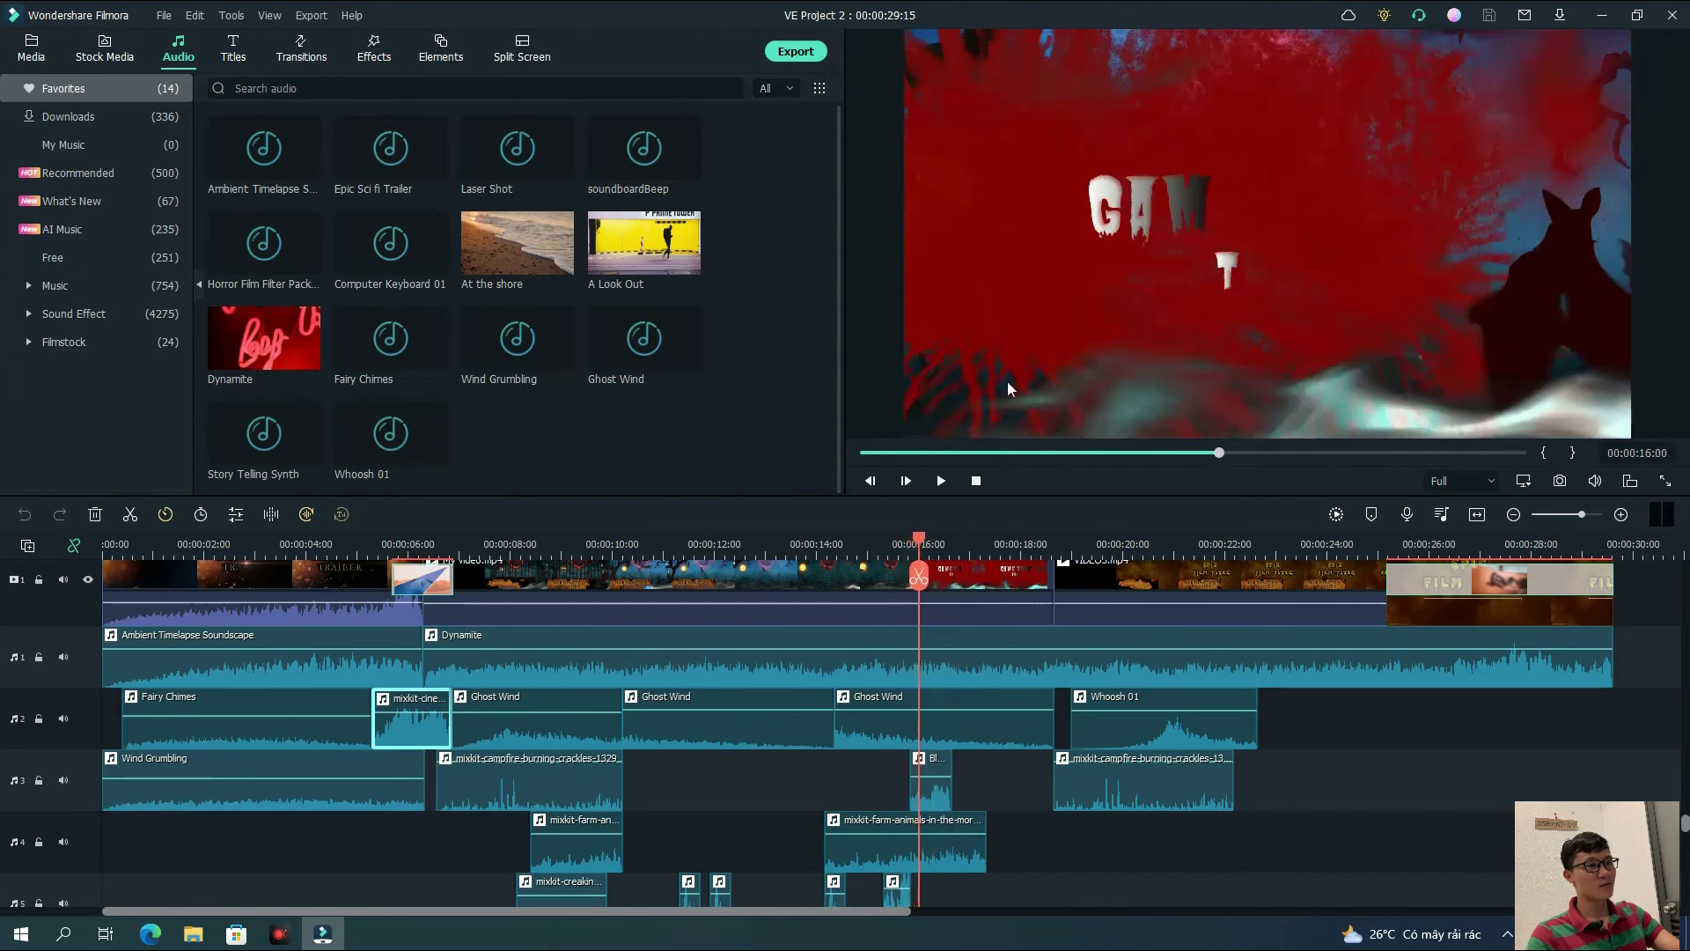
{"action": "left_click", "coordinate": [942, 767]}
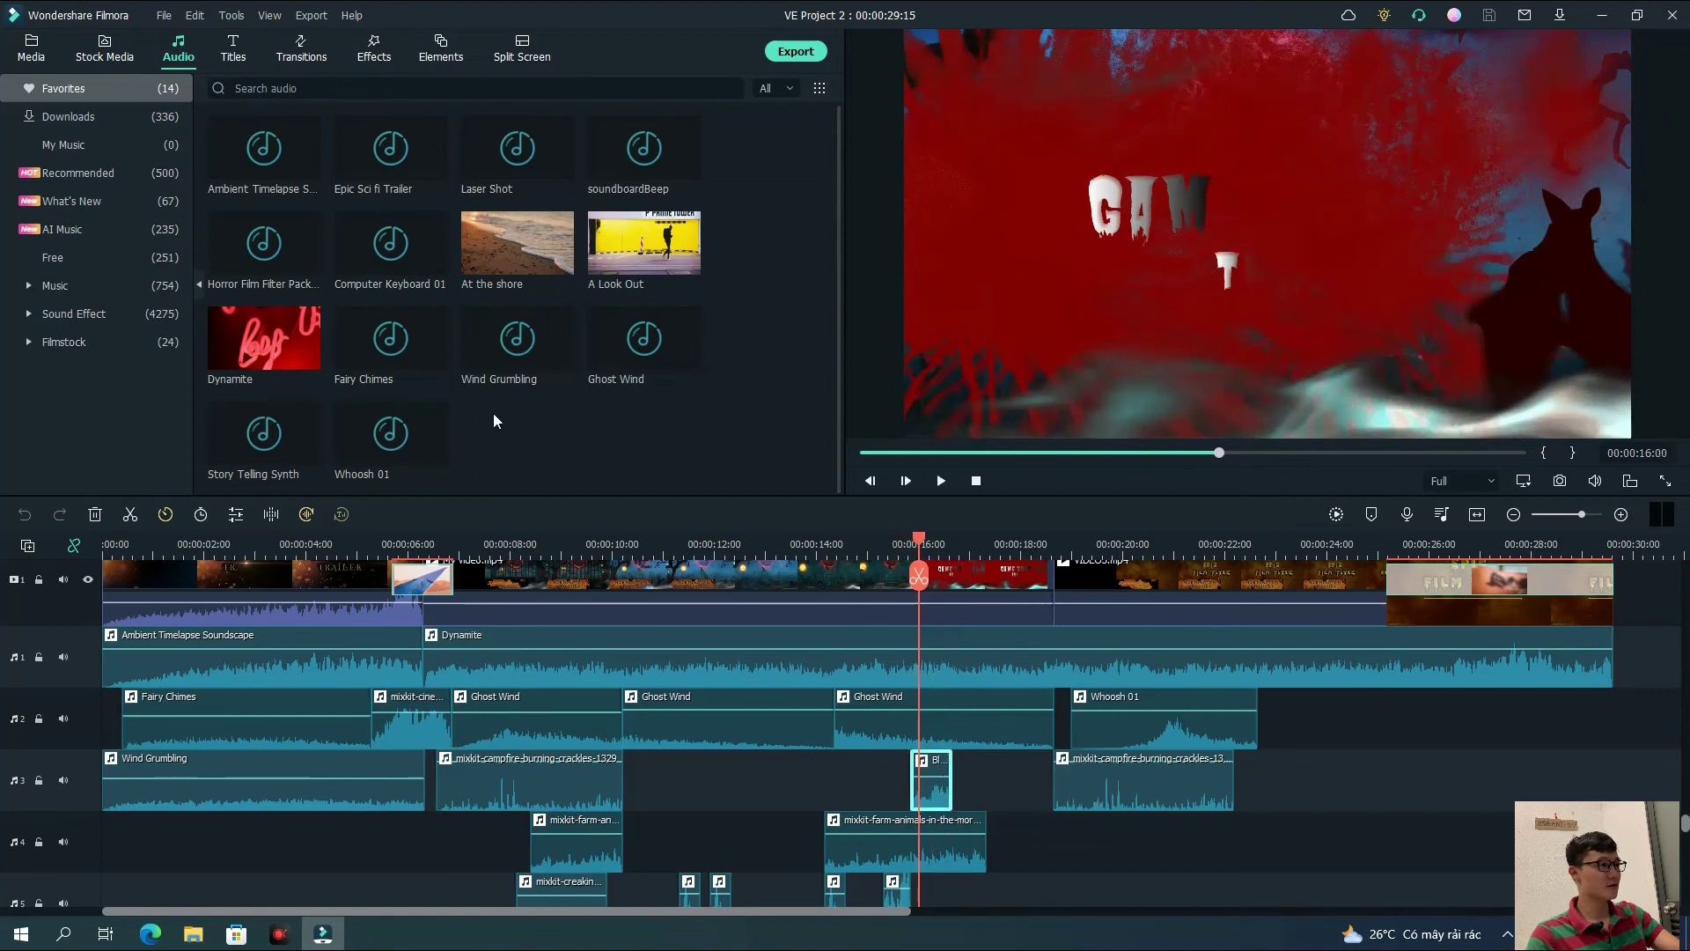
Examine the farm-animals, creaking and Thunderstorm clips on audio tracks 4 to 6 while scrubbing through the gate and graveyard scenes
{"action": "scroll", "coordinate": [773, 649], "scroll_direction": "down", "scroll_amount": 3}
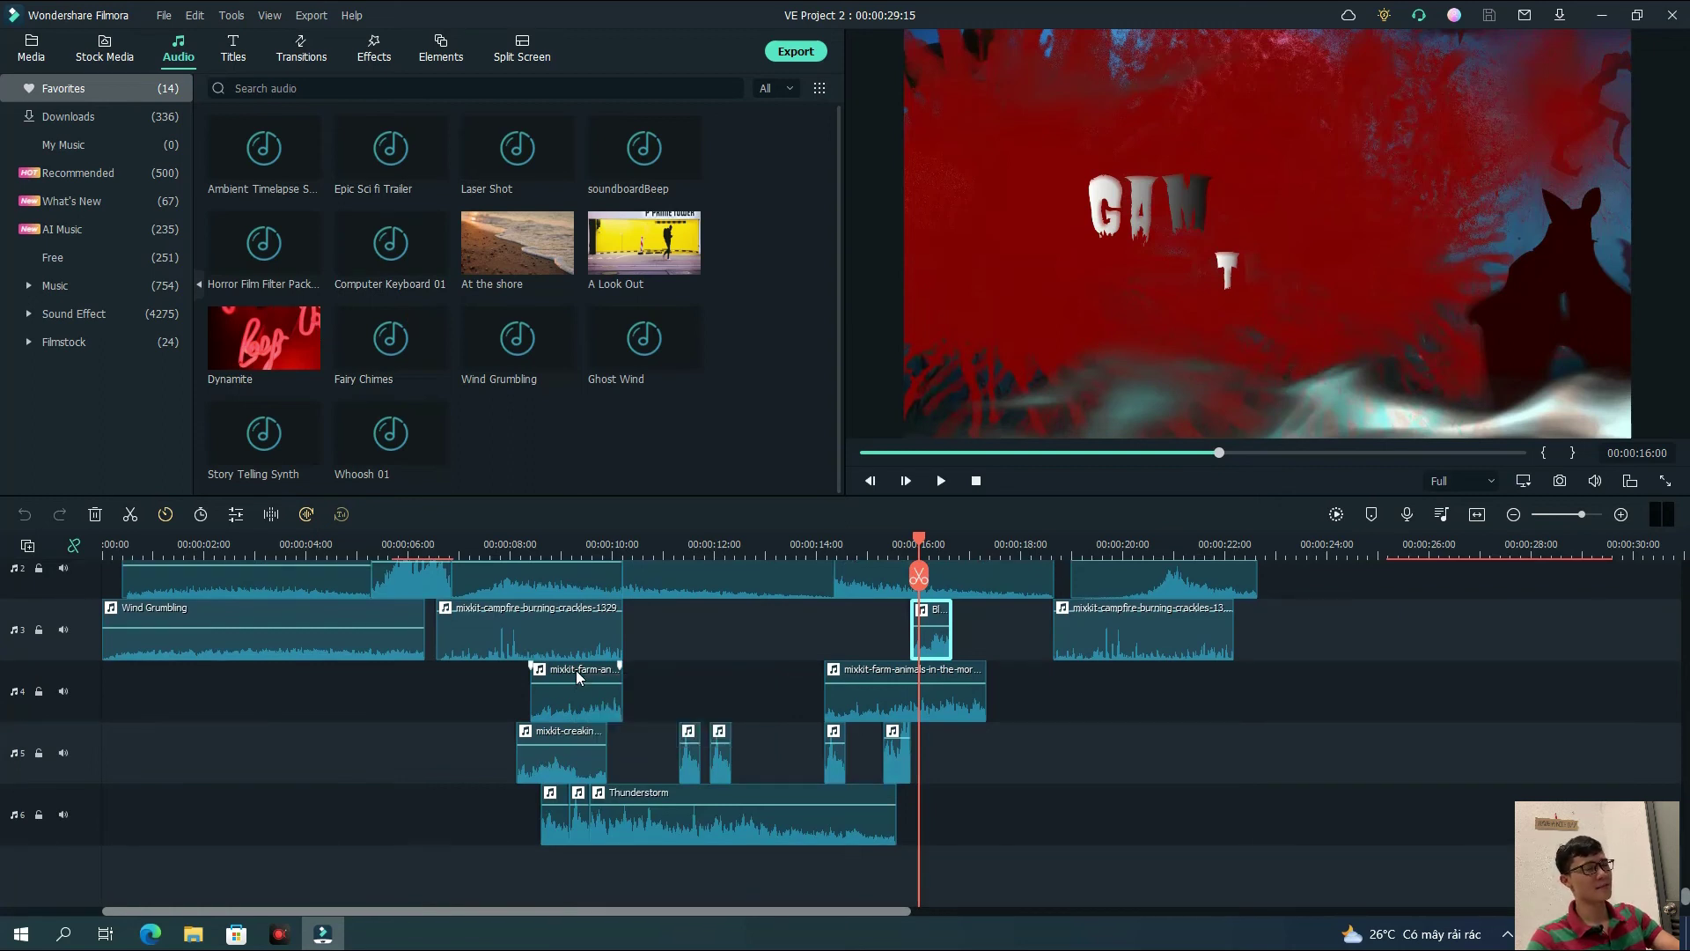
{"action": "scroll", "coordinate": [576, 669], "scroll_direction": "up", "scroll_amount": 1}
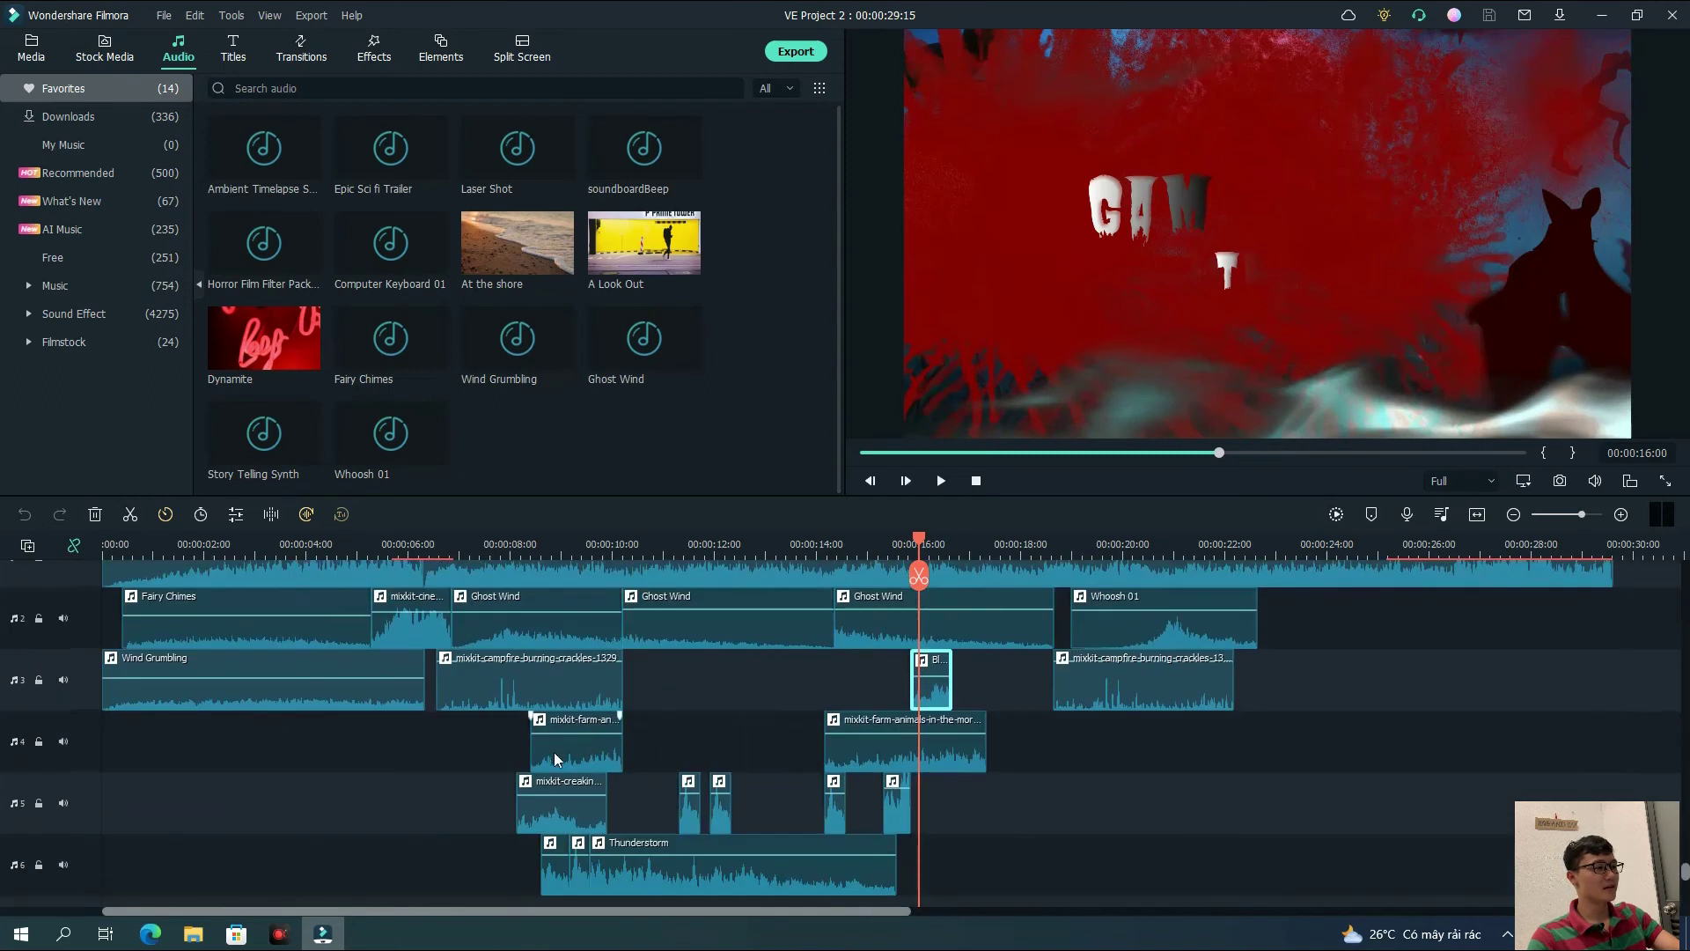
{"action": "scroll", "coordinate": [924, 543], "scroll_direction": "down", "scroll_amount": 5}
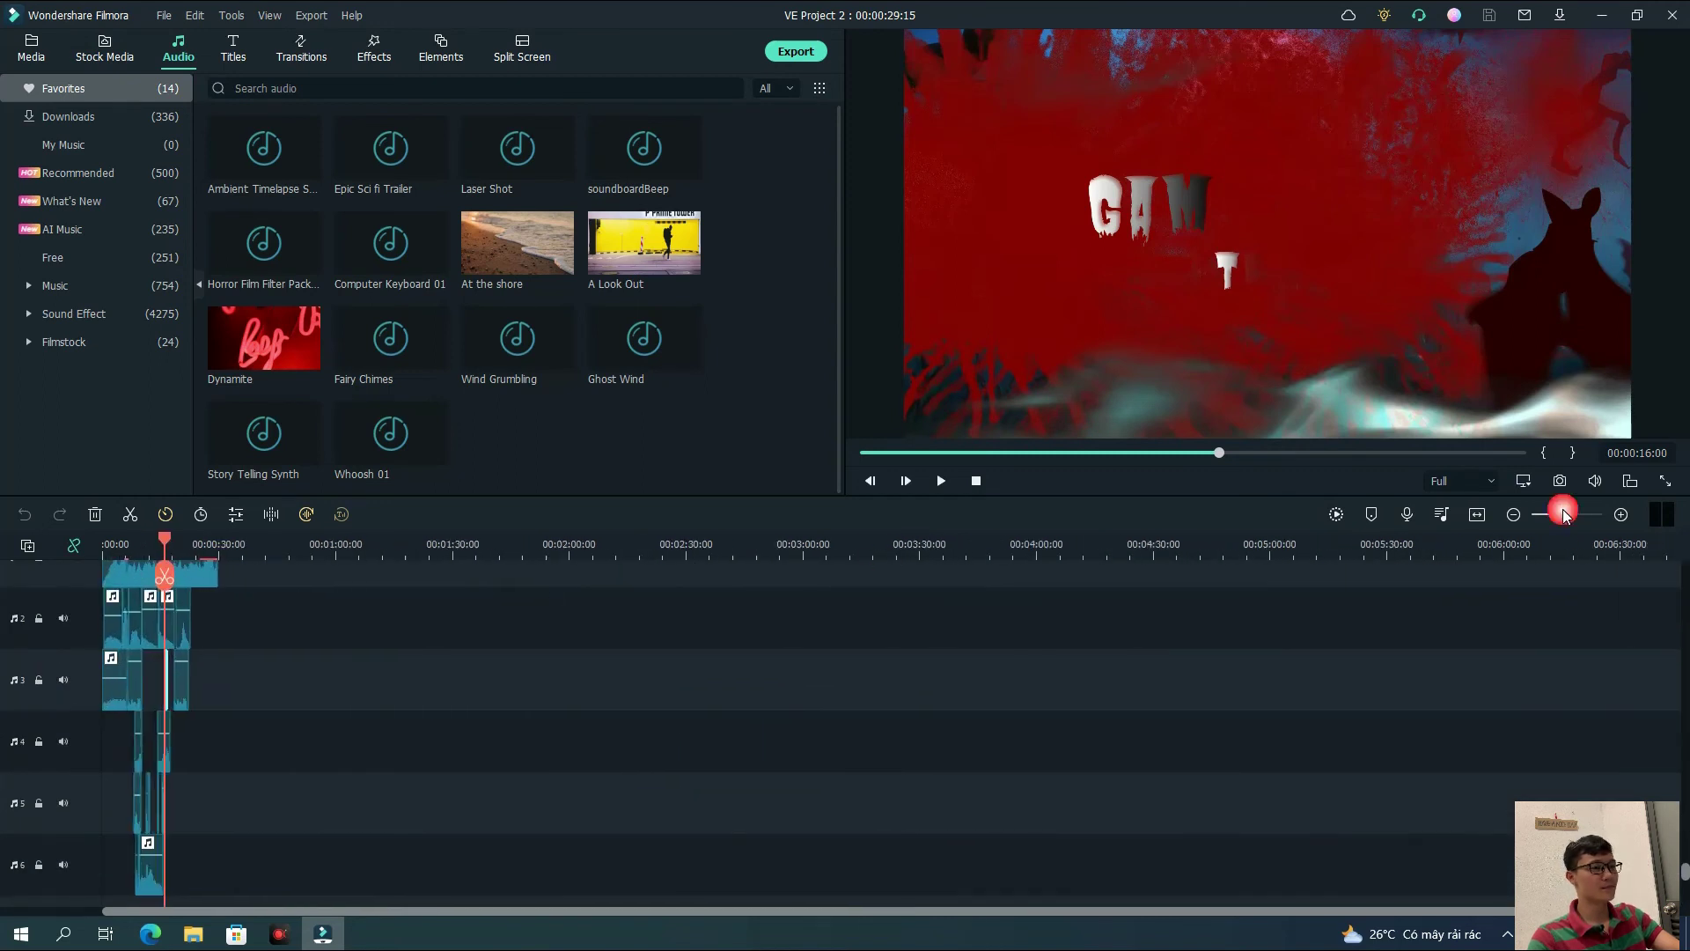
{"action": "left_click", "coordinate": [1477, 514]}
{"action": "left_click_drag", "start_coordinate": [918, 574], "coordinate": [570, 572]}
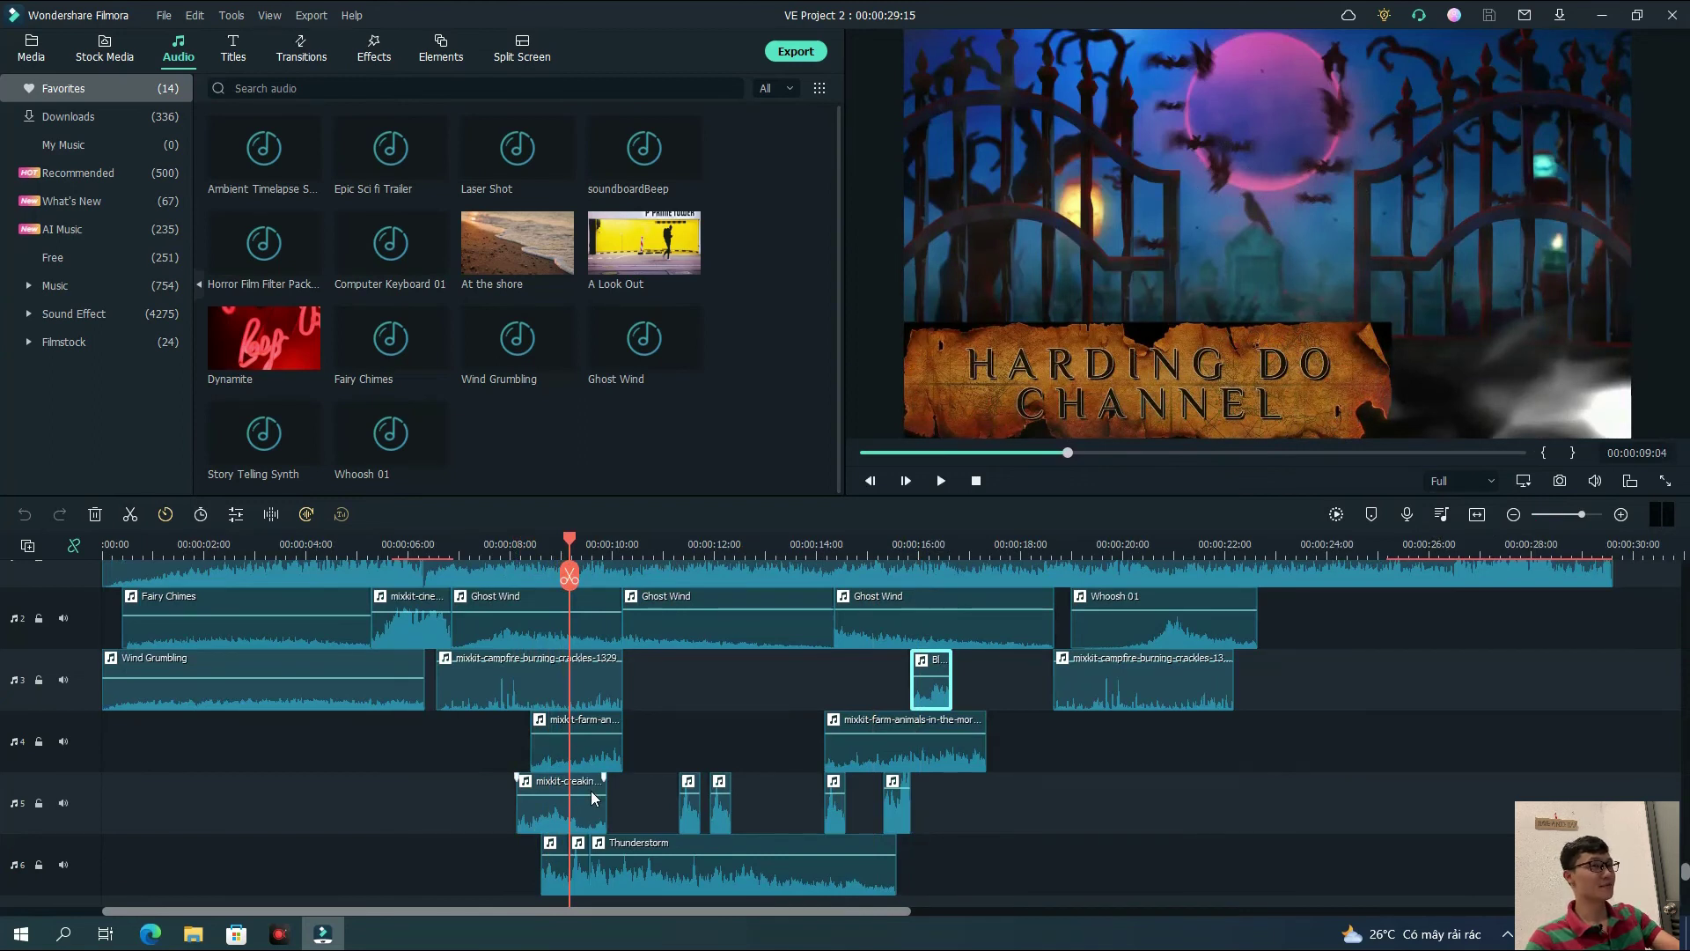
{"action": "scroll", "coordinate": [663, 832], "scroll_direction": "down", "scroll_amount": 1}
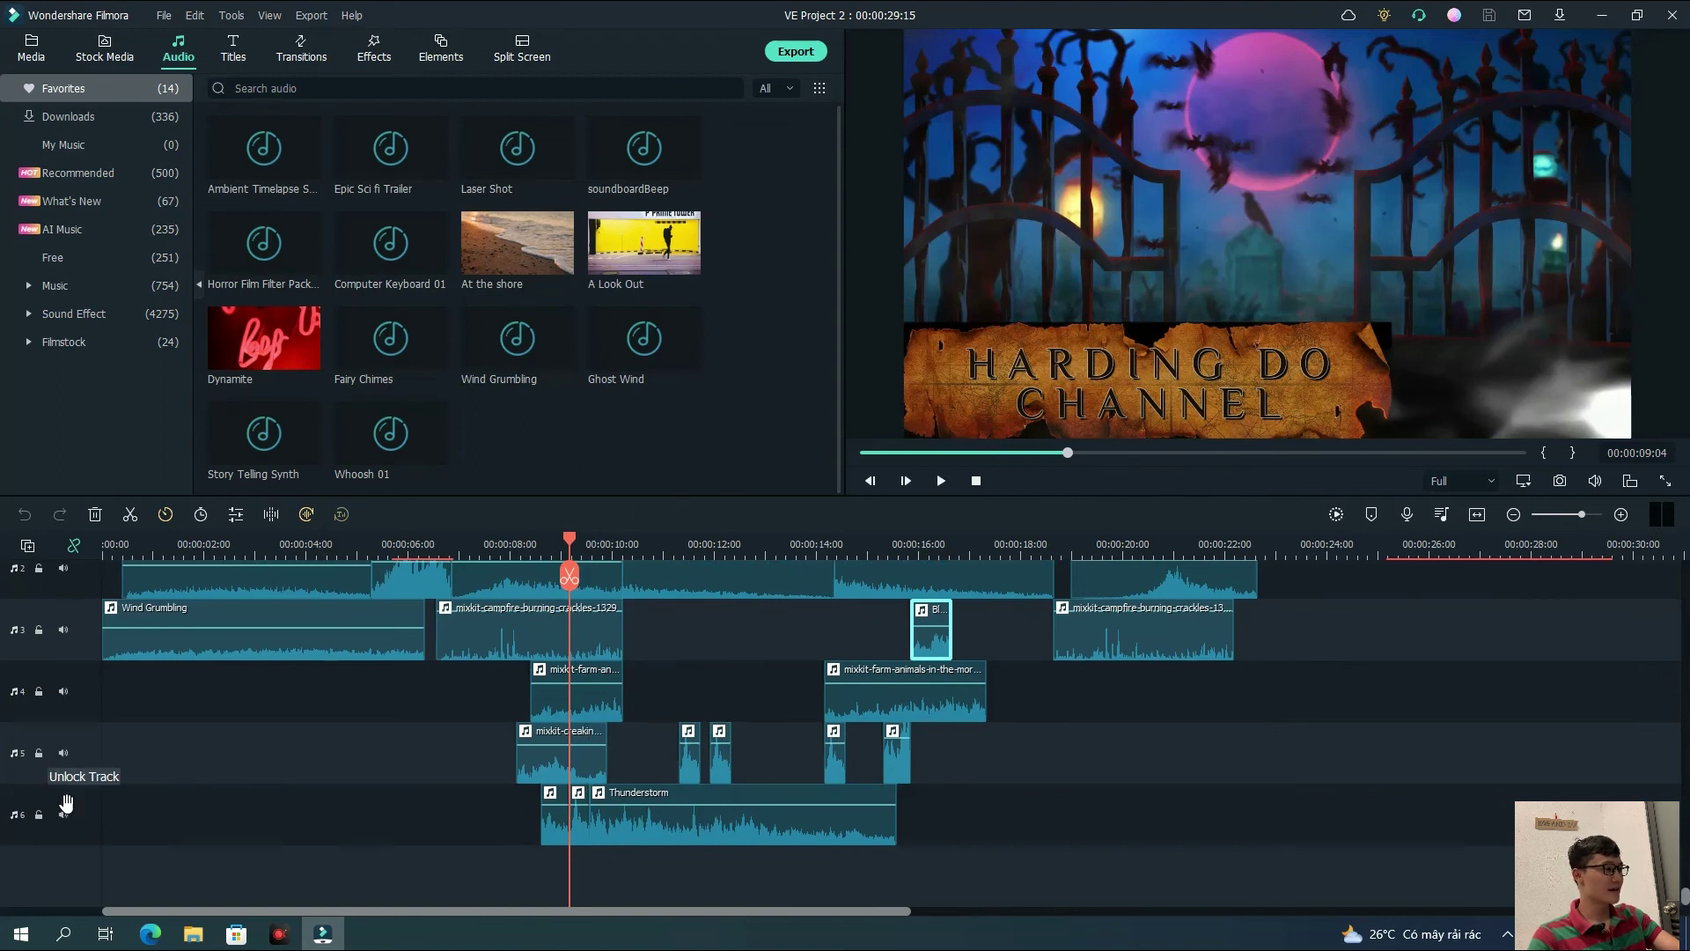
{"action": "mouse_move", "coordinate": [569, 546]}
{"action": "left_mouse_down"}
{"action": "mouse_move", "coordinate": [494, 541]}
{"action": "mouse_move", "coordinate": [561, 544]}
{"action": "left_mouse_up"}
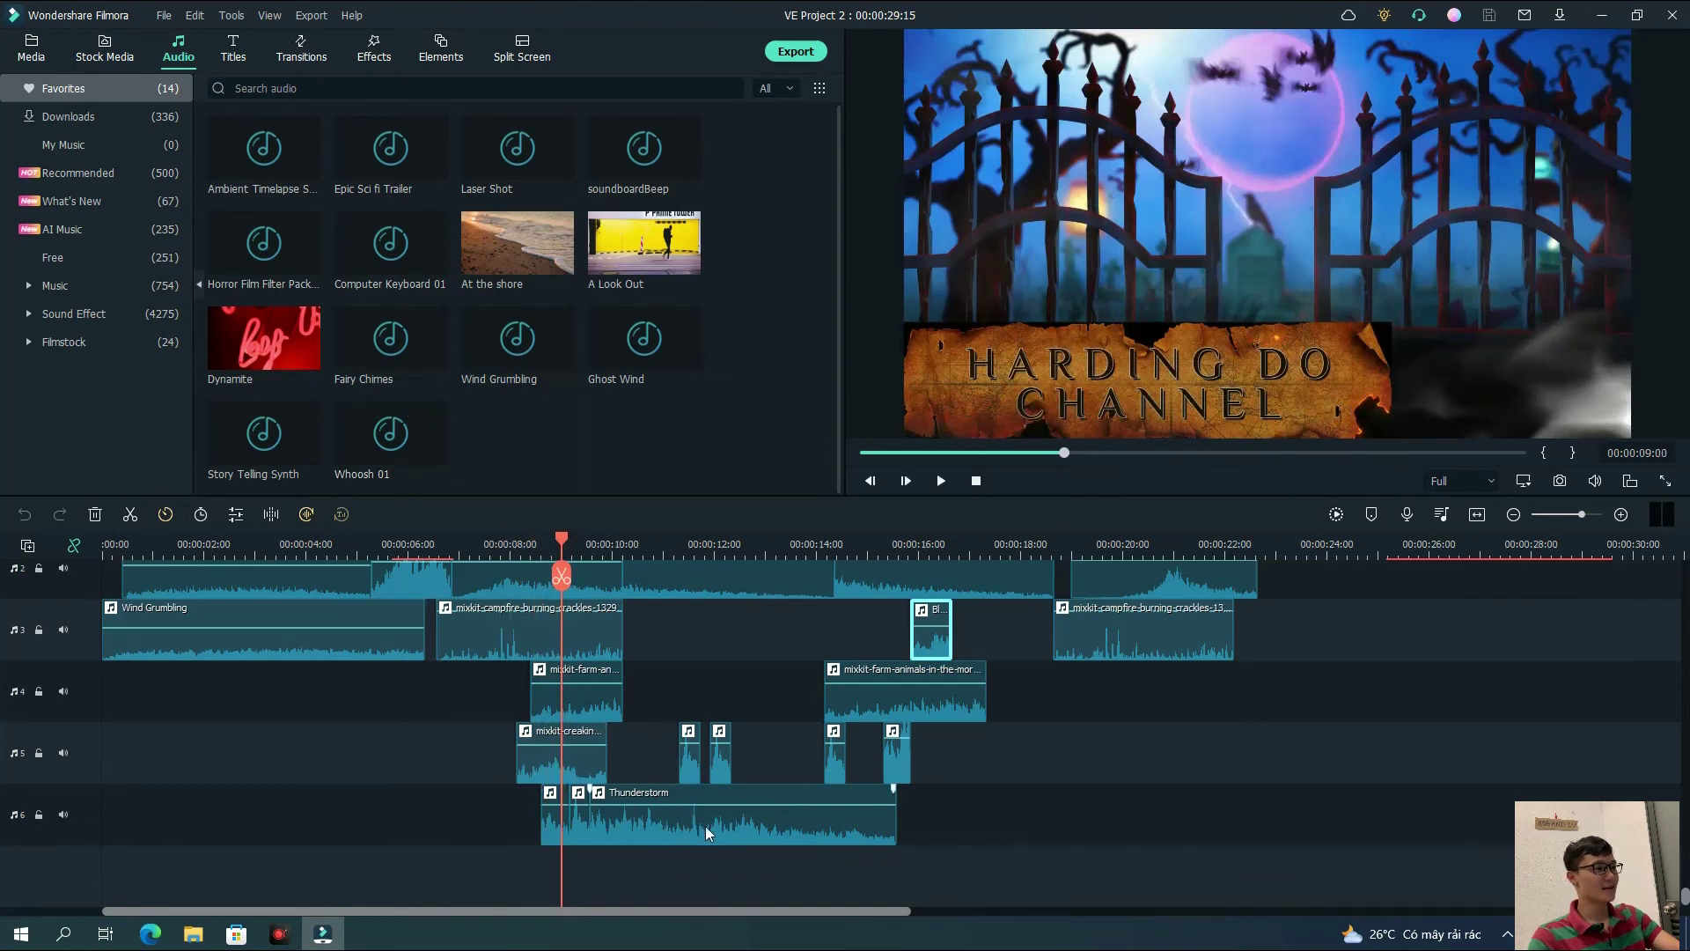
{"action": "left_click_drag", "start_coordinate": [563, 548], "coordinate": [680, 548]}
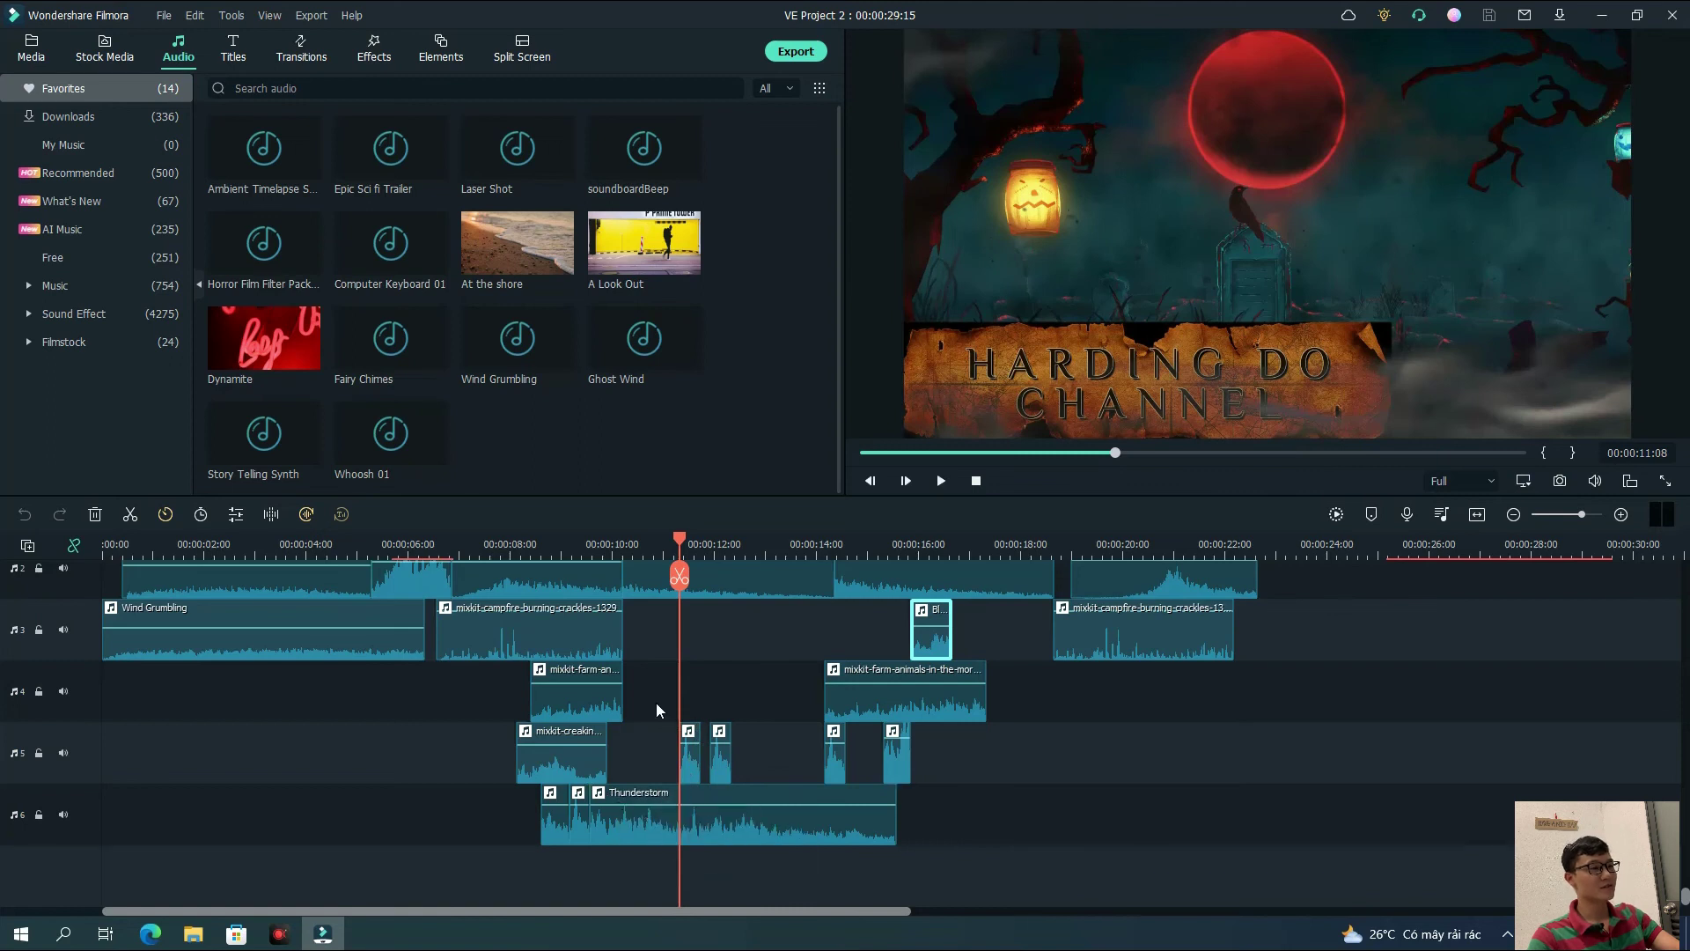
{"action": "left_click_drag", "start_coordinate": [680, 539], "coordinate": [837, 591]}
Scrub to the start of VIDEO3.mp4 and examine the Whoosh 01 and campfire-burning-crackles clips beneath it
{"action": "scroll", "coordinate": [940, 607], "scroll_direction": "up", "scroll_amount": 3}
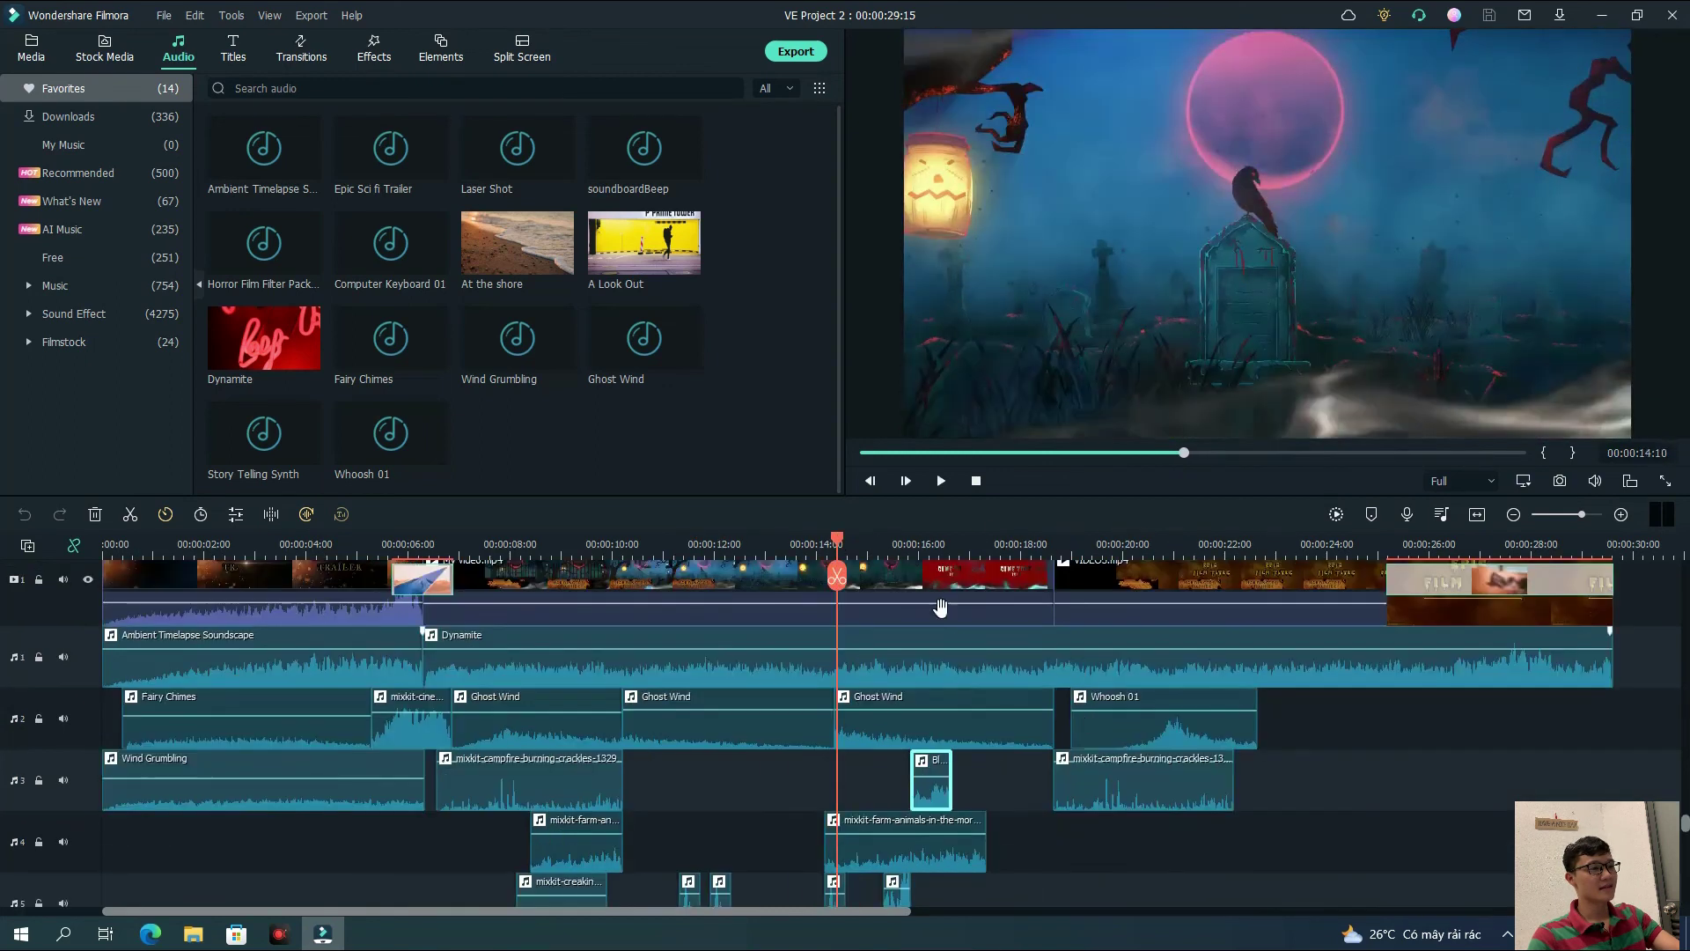
{"action": "scroll", "coordinate": [841, 541], "scroll_direction": "up", "scroll_amount": 2}
{"action": "left_click_drag", "start_coordinate": [840, 576], "coordinate": [1174, 623]}
{"action": "scroll", "coordinate": [1507, 880], "scroll_direction": "up", "scroll_amount": 2}
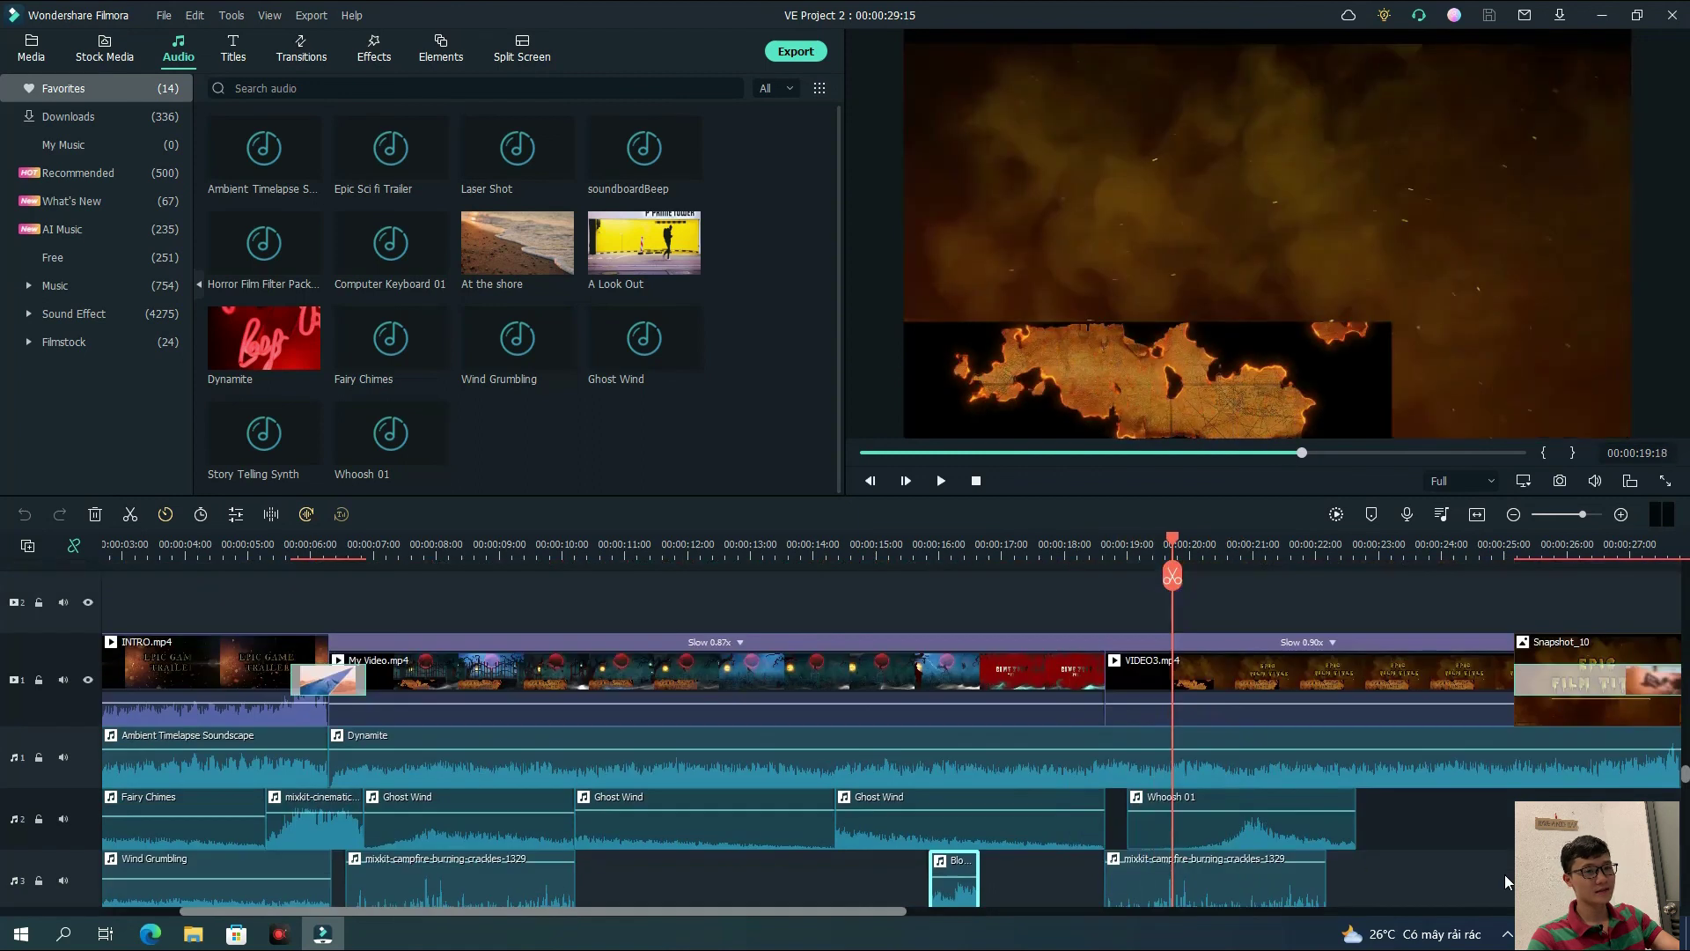
{"action": "left_click_drag", "start_coordinate": [1172, 561], "coordinate": [1118, 616]}
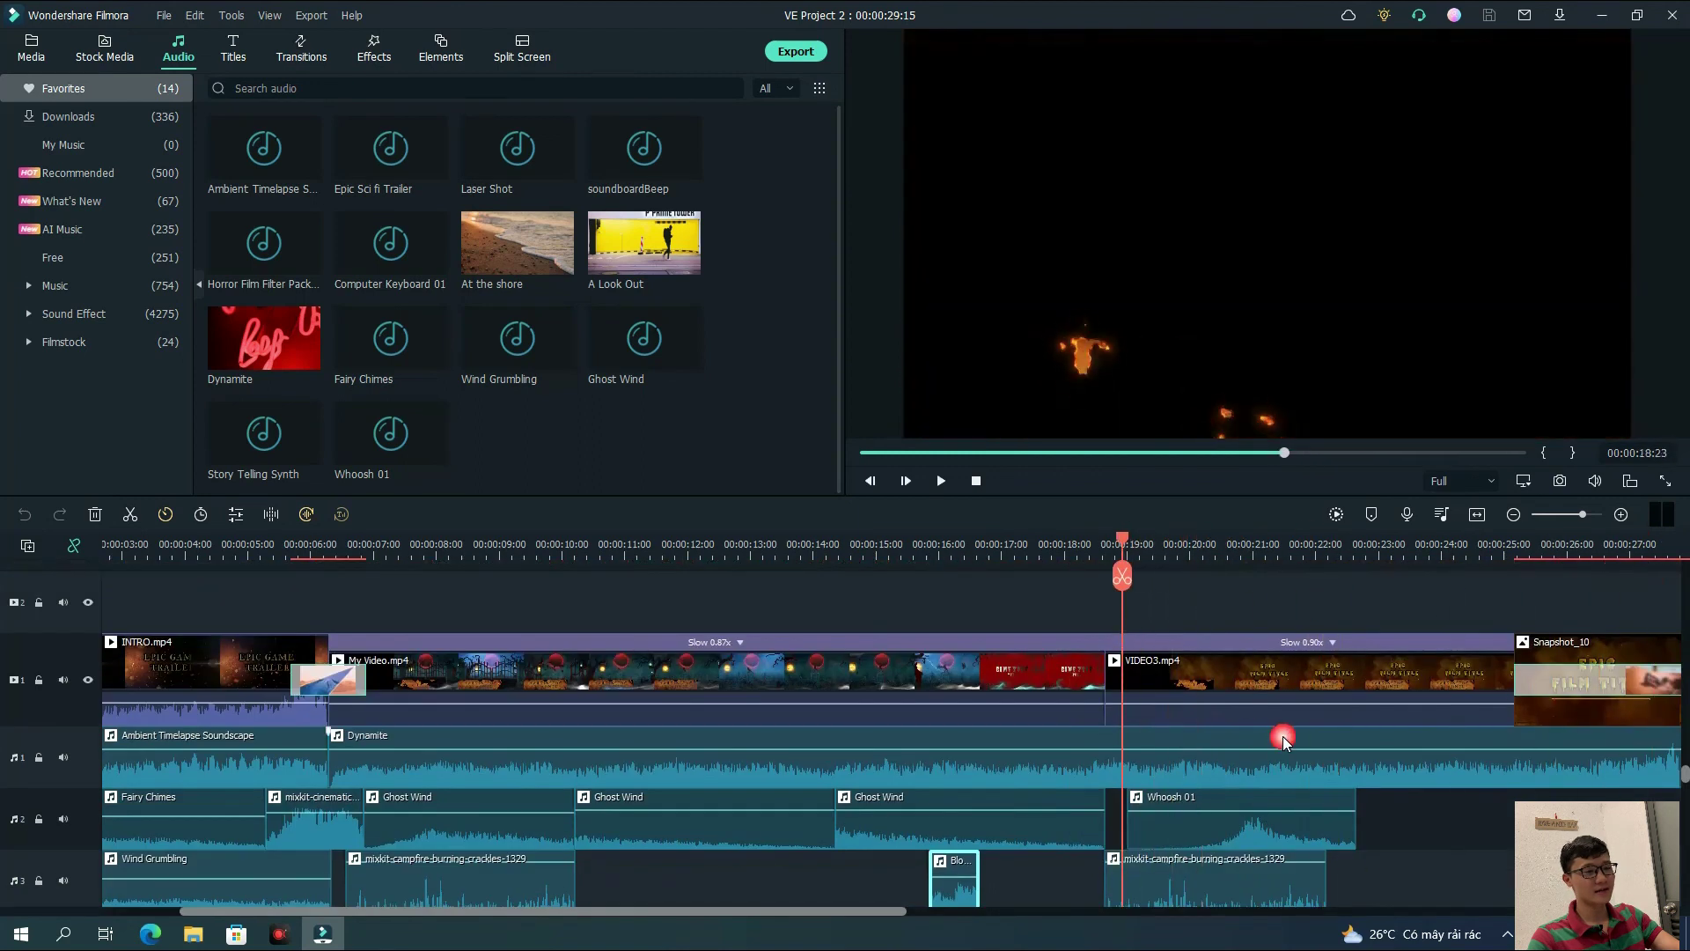
{"action": "scroll", "coordinate": [1114, 712], "scroll_direction": "down", "scroll_amount": 3}
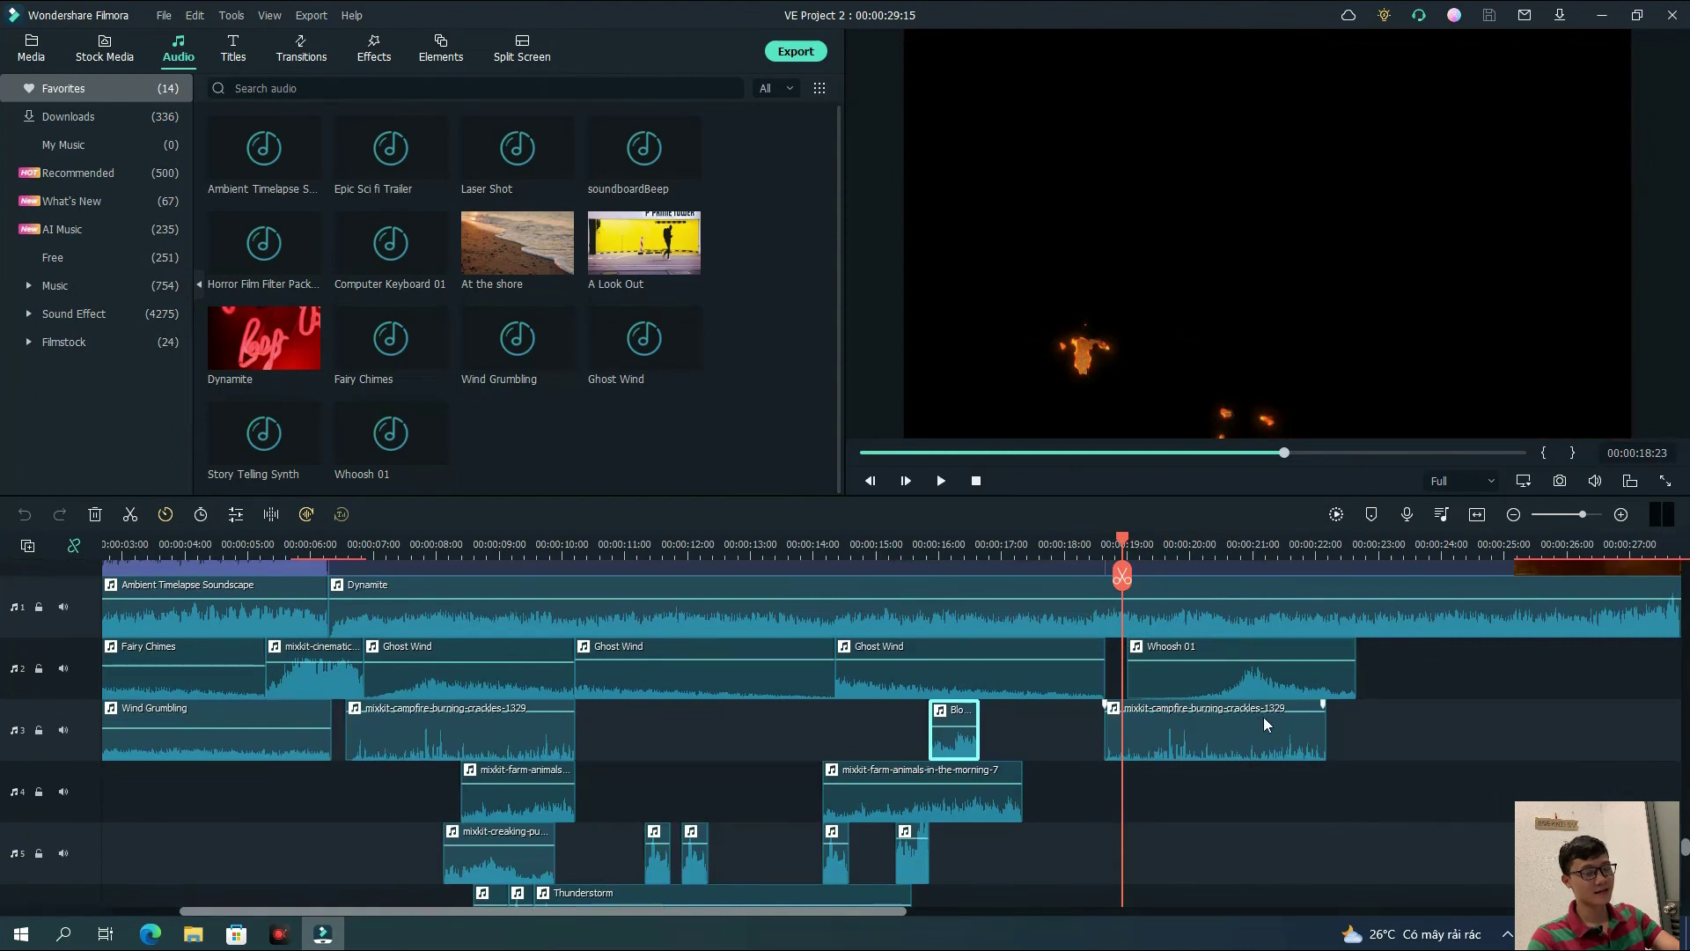
Scrub back and forth through the whole trailer to review its music and sound effects against the video
{"action": "left_click_drag", "start_coordinate": [1122, 544], "coordinate": [802, 563]}
{"action": "left_click_drag", "start_coordinate": [526, 554], "coordinate": [594, 557]}
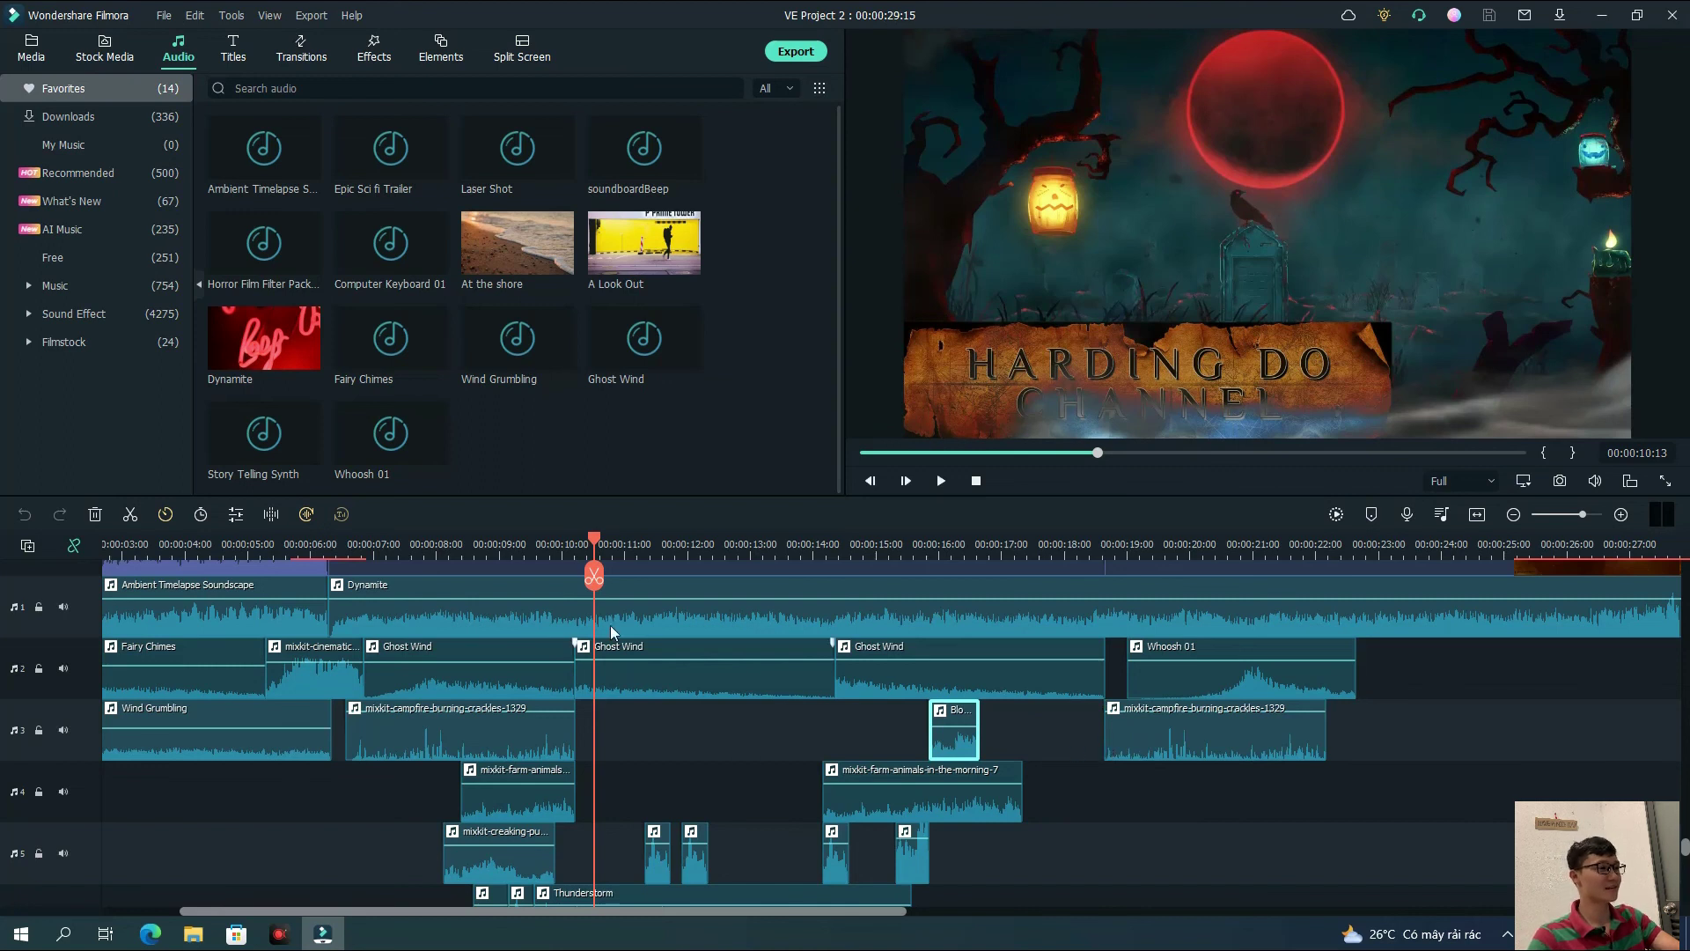
{"action": "left_click", "coordinate": [318, 546]}
{"action": "left_click_drag", "start_coordinate": [191, 546], "coordinate": [1667, 546]}
{"action": "left_click_drag", "start_coordinate": [1484, 577], "coordinate": [1229, 611]}
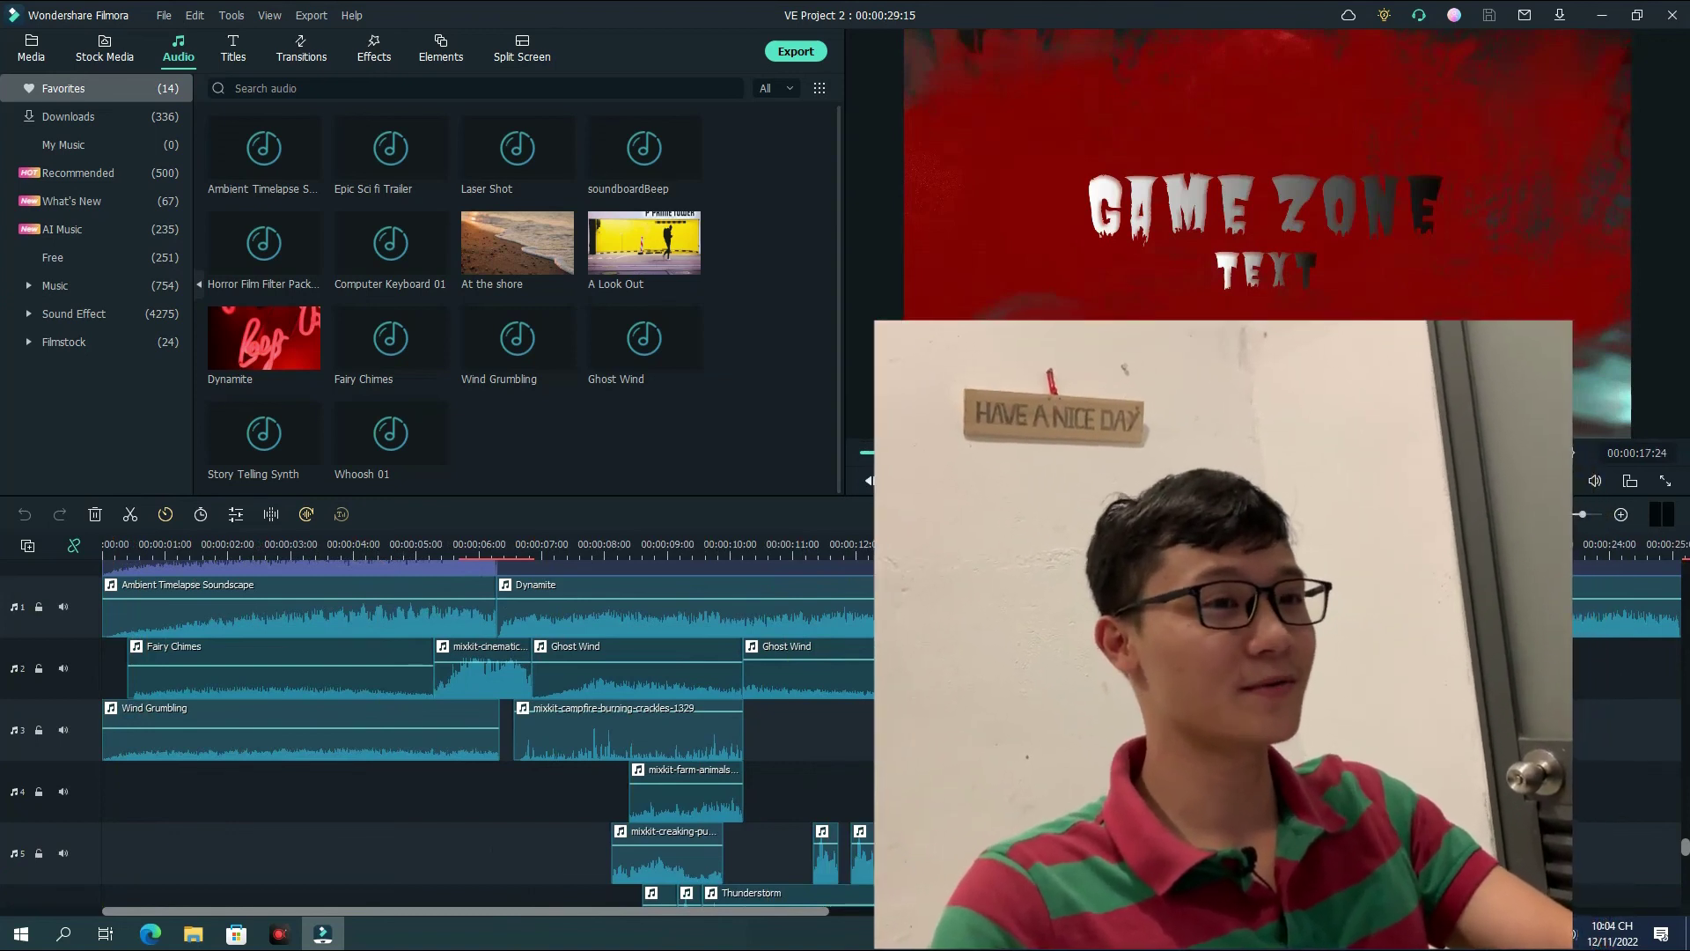
{"action": "key", "text": "space"}
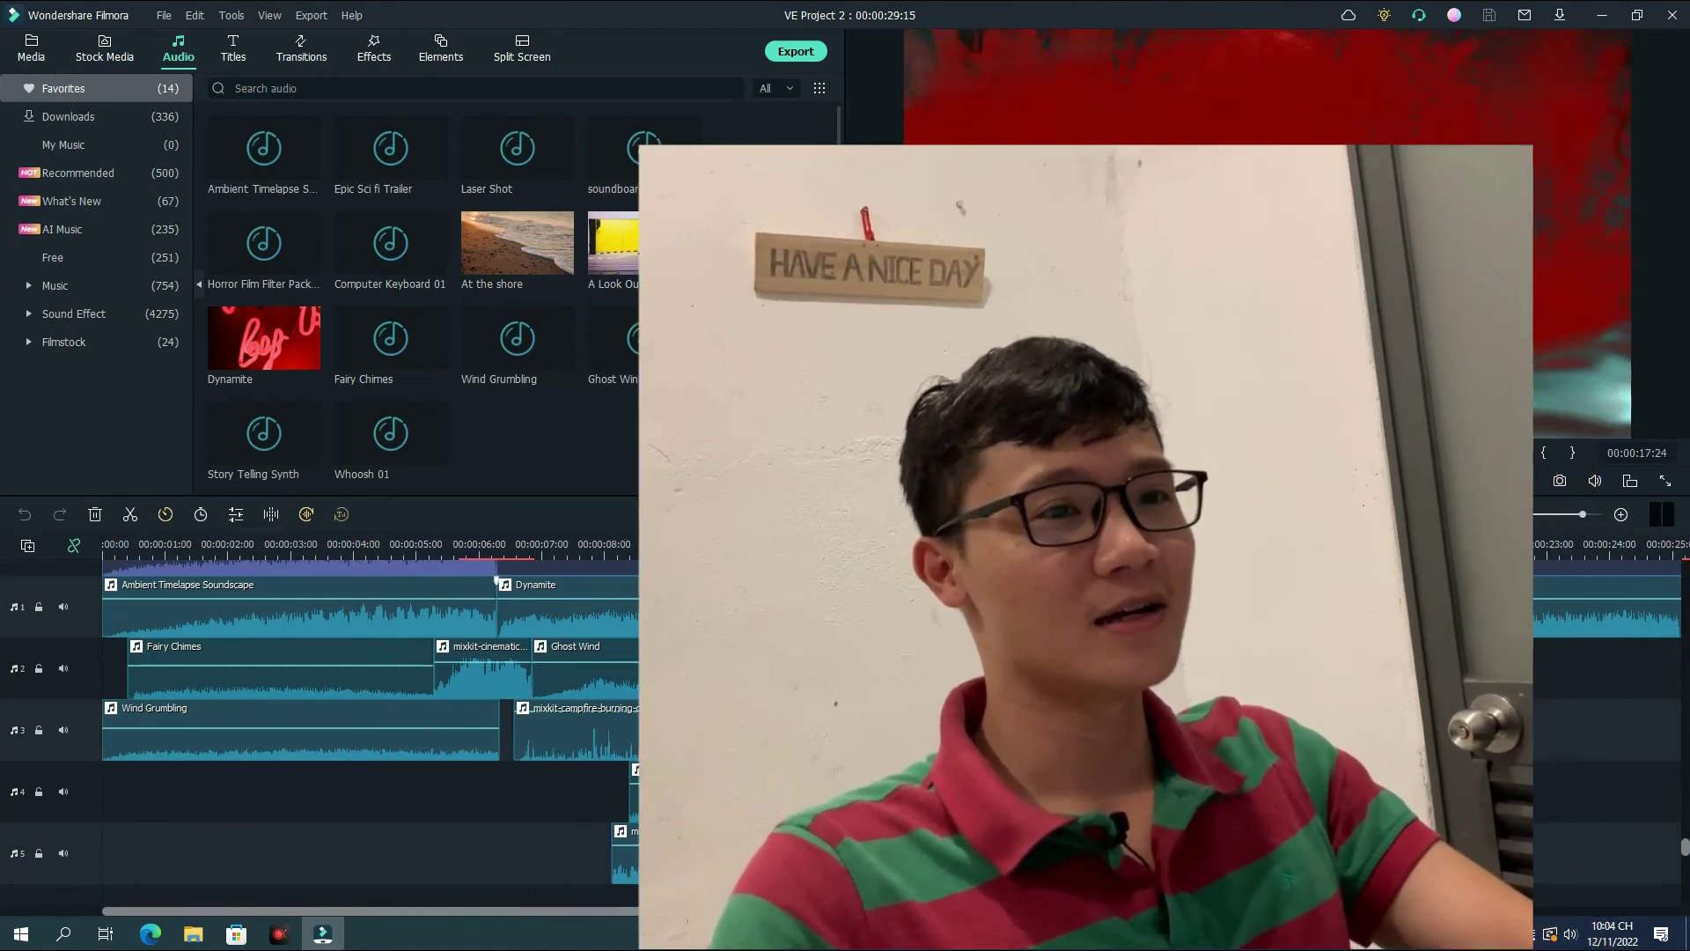